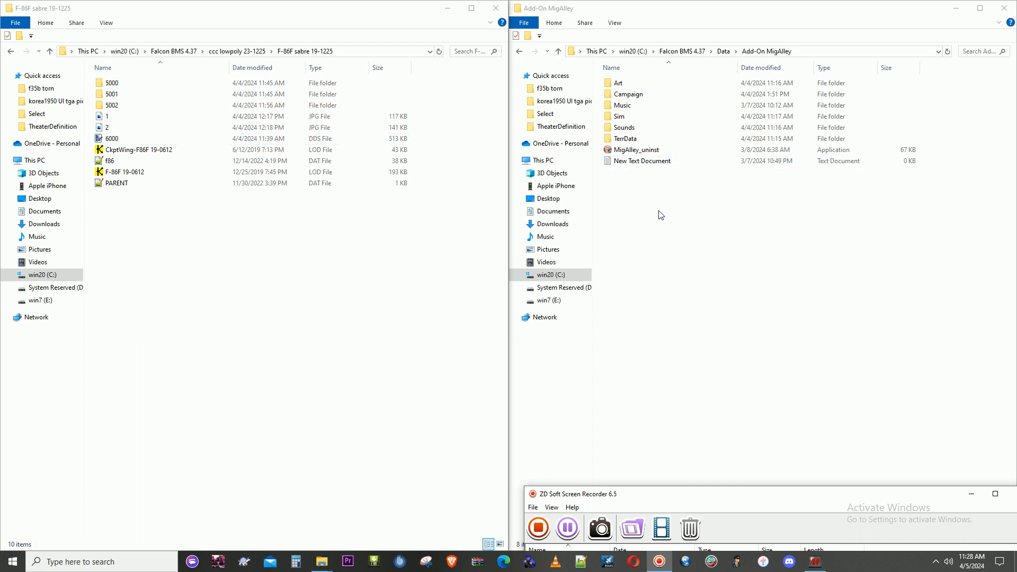
# Step: Switch to the Falcon BMS Editor from the launcher and display the aircraft vehicle list sorted by name
pyautogui.moveTo(301, 16); pyautogui.dragTo(257, 163)
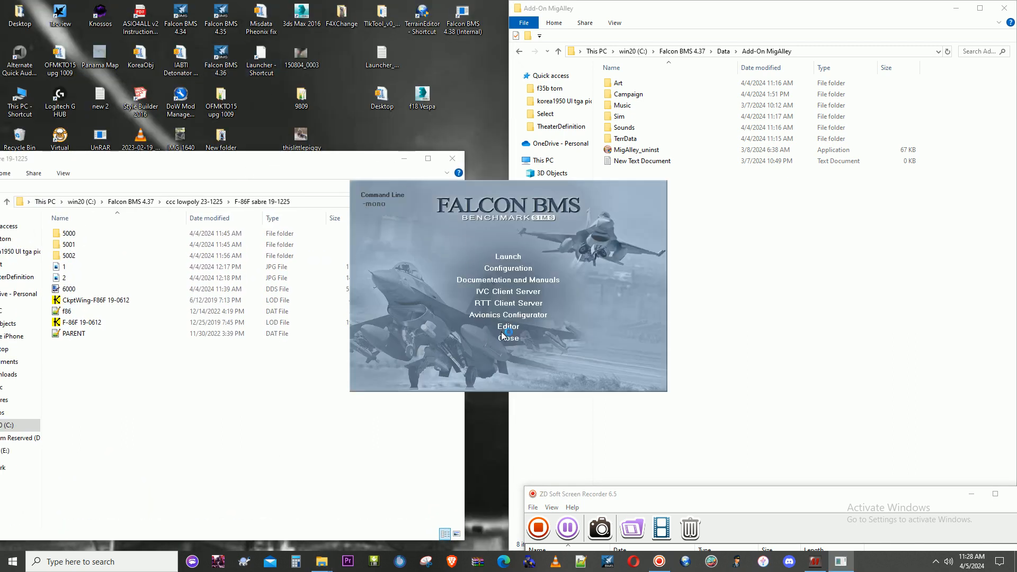
pyautogui.click(503, 333)
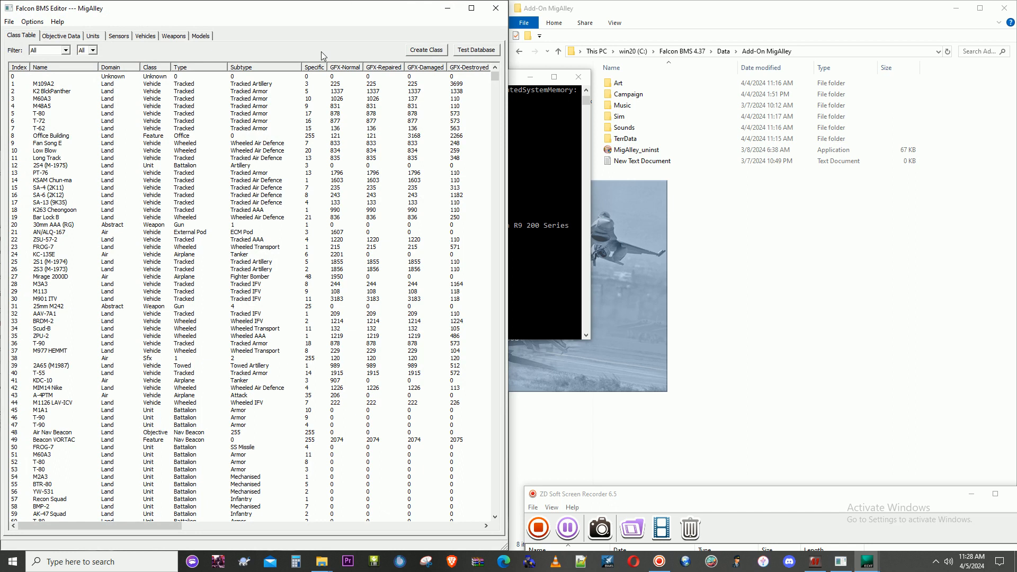
pyautogui.click(146, 36)
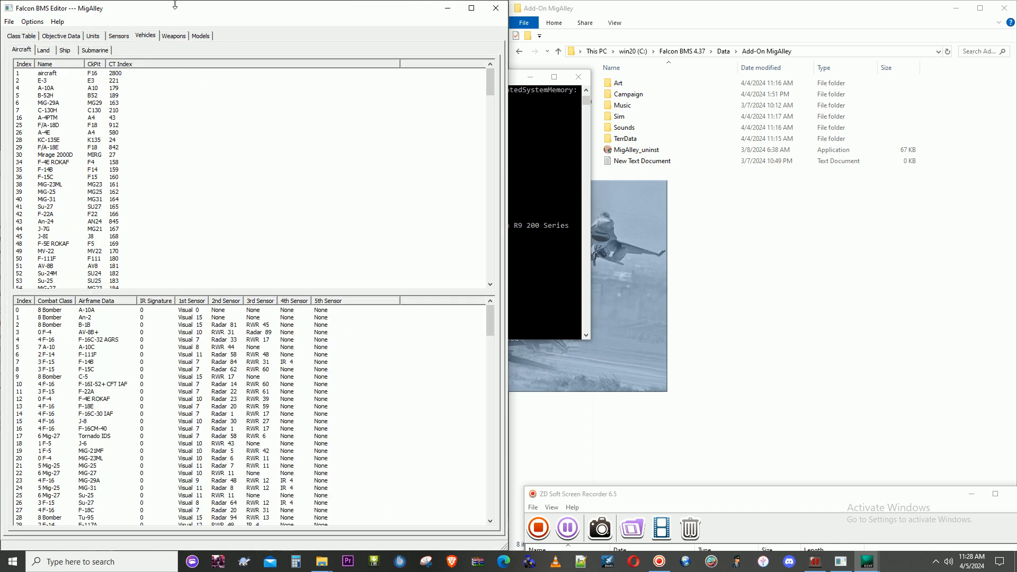
pyautogui.click(59, 64)
# Step: Find the J-7G in the aircraft list and examine its 3D model, leaving its vehicle data unsaved
pyautogui.scroll(-15, 65, 143)
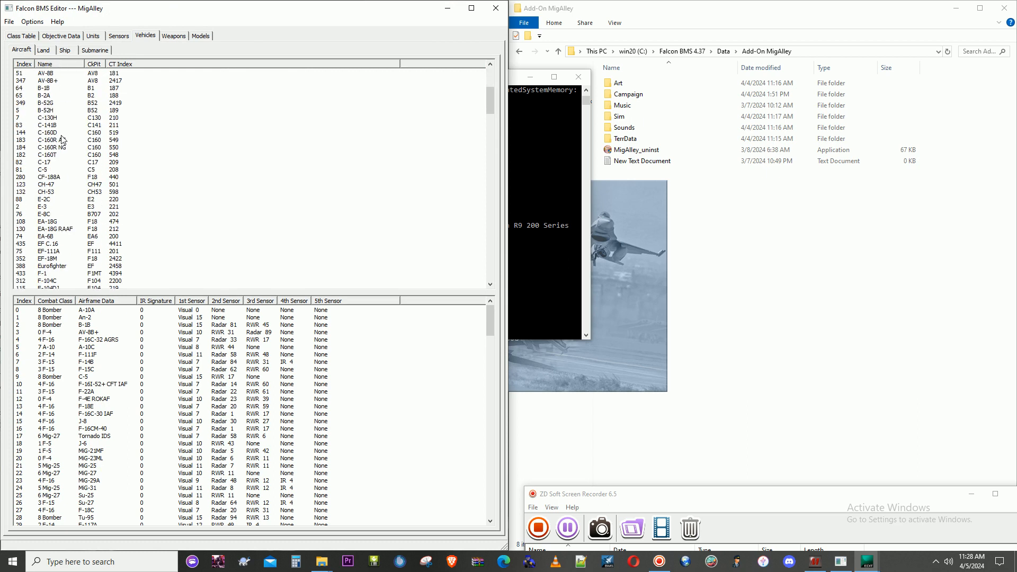
pyautogui.scroll(-20, 64, 150)
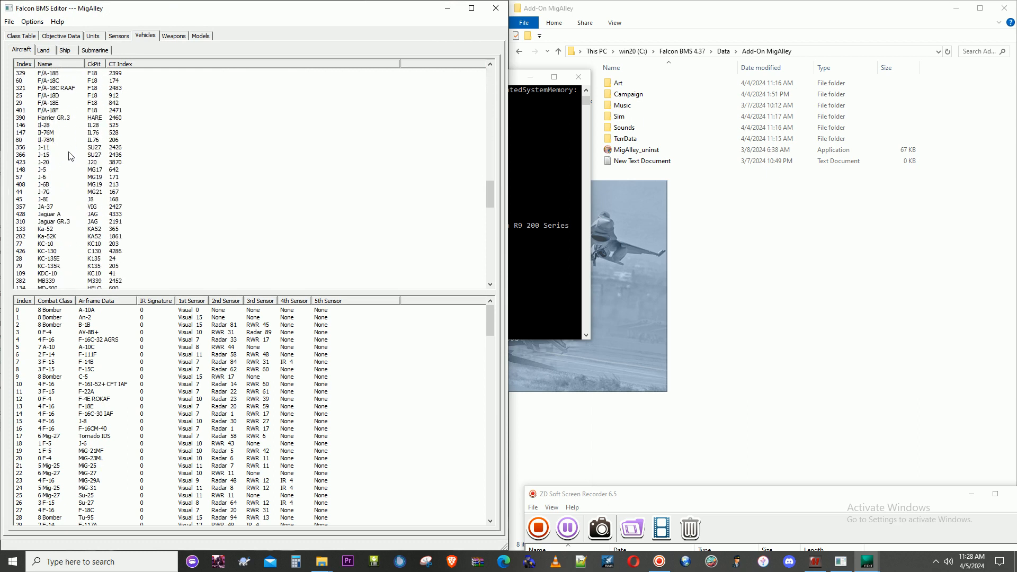
pyautogui.doubleClick(54, 193)
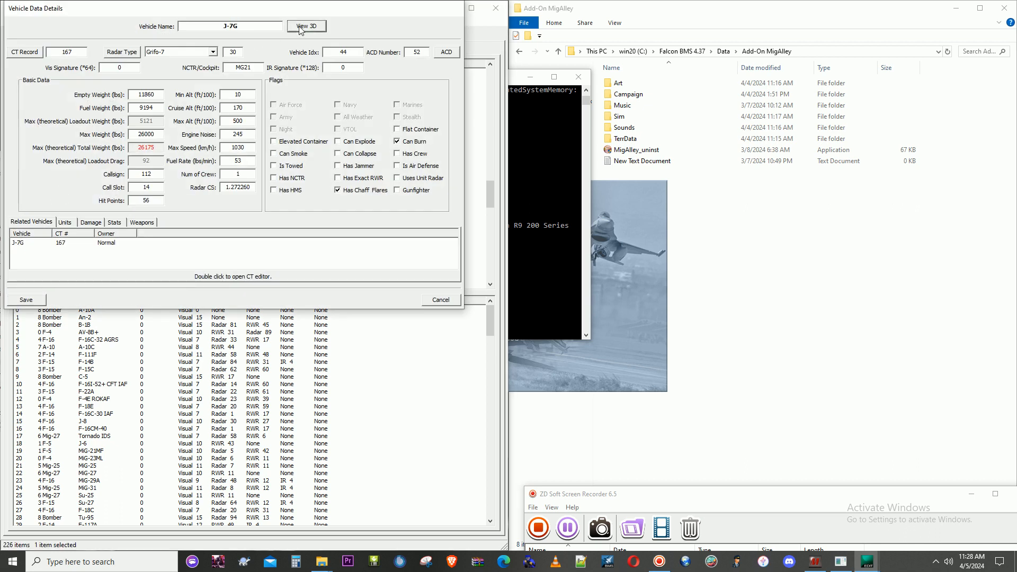
pyautogui.click(300, 27)
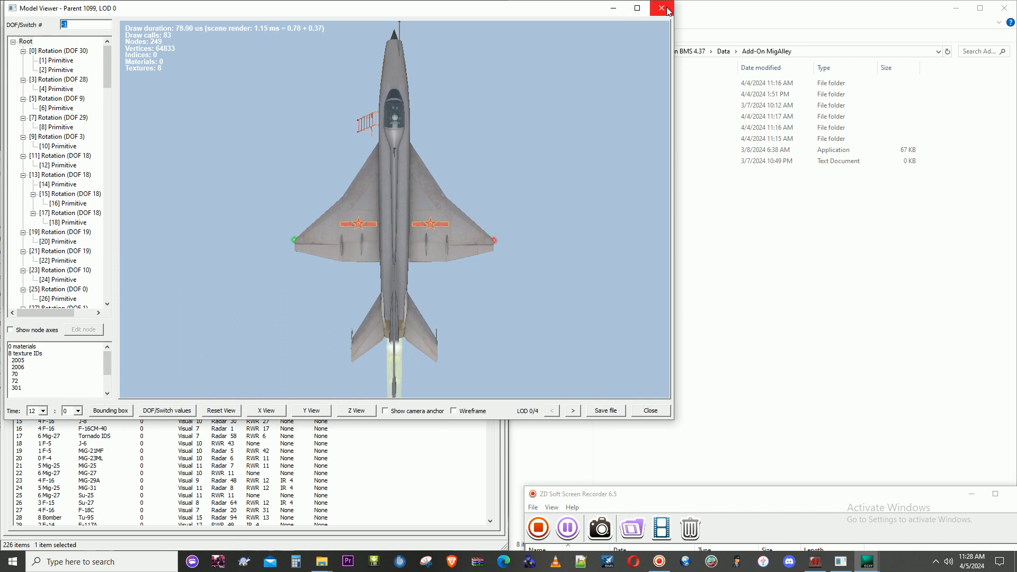
pyautogui.click(662, 8)
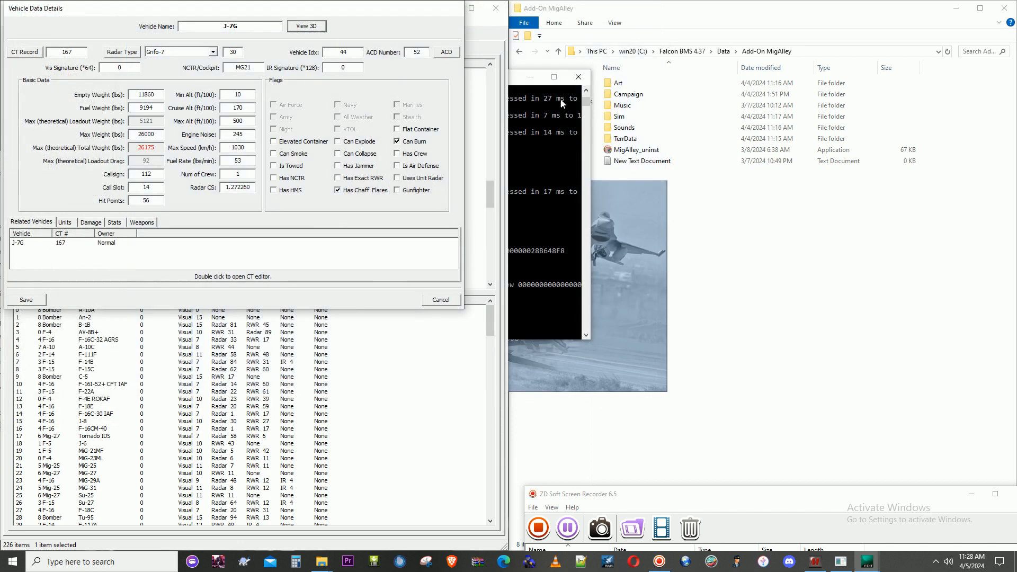
pyautogui.click(441, 301)
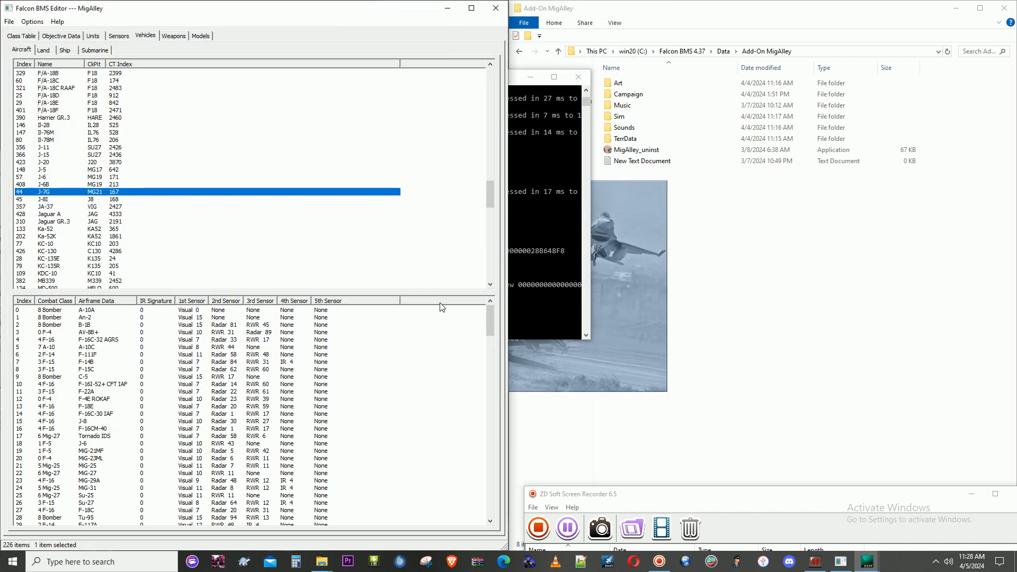
# Step: Browse the aircraft list for a suitable base aircraft and examine the J-8I's 3D model
pyautogui.click(60, 185)
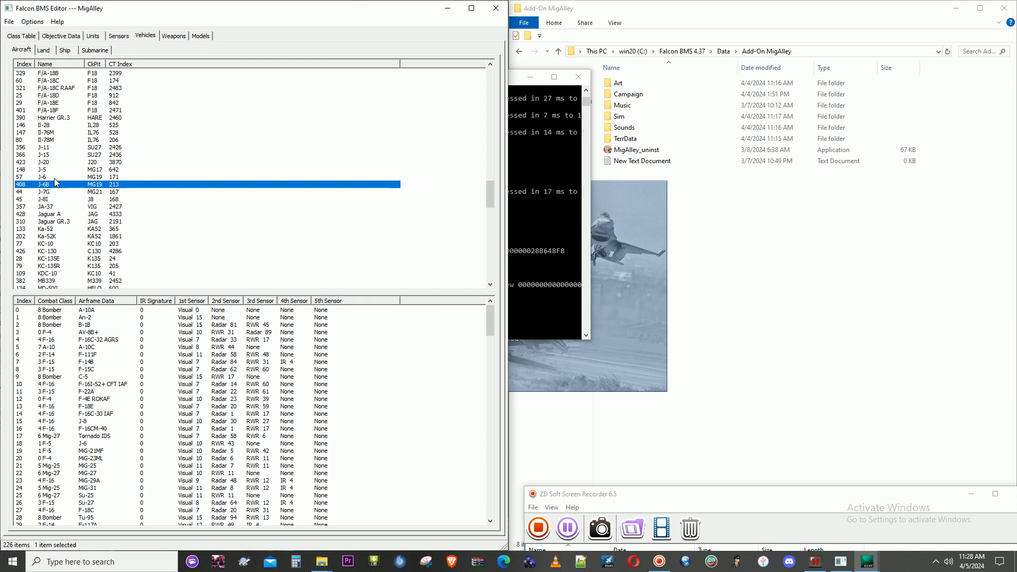
pyautogui.scroll(-5, 56, 181)
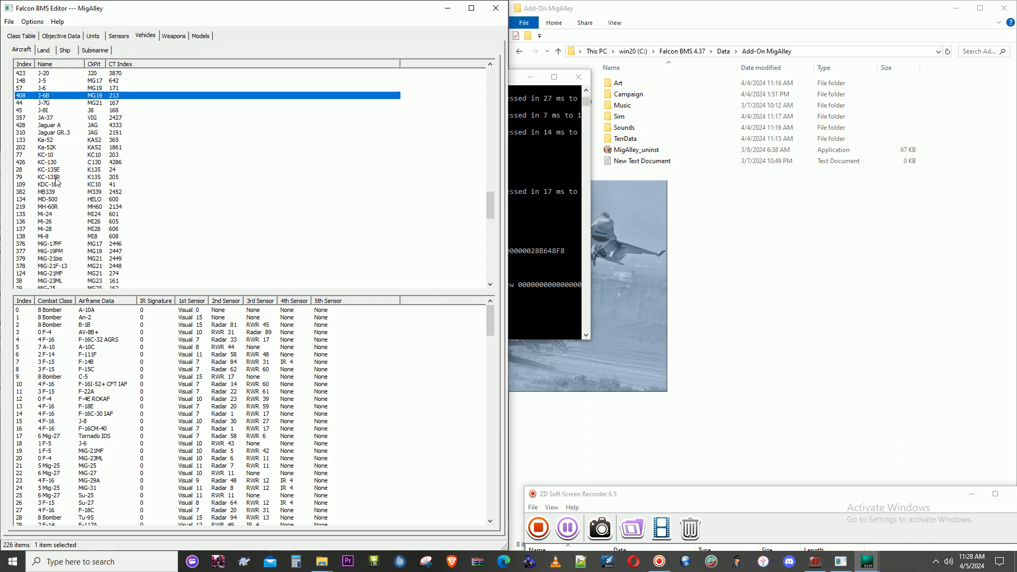
pyautogui.scroll(-3, 58, 187)
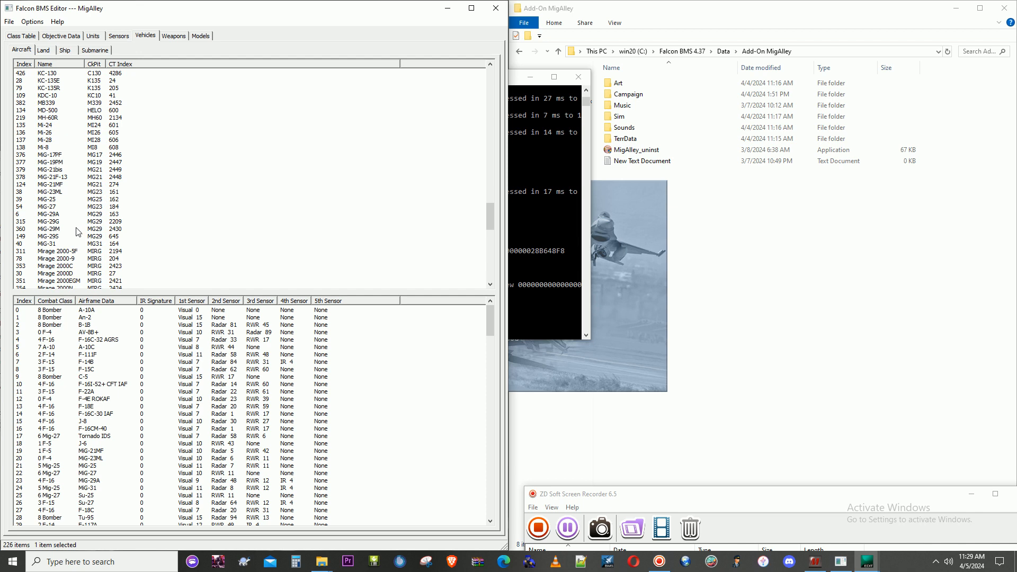
pyautogui.scroll(7, 78, 231)
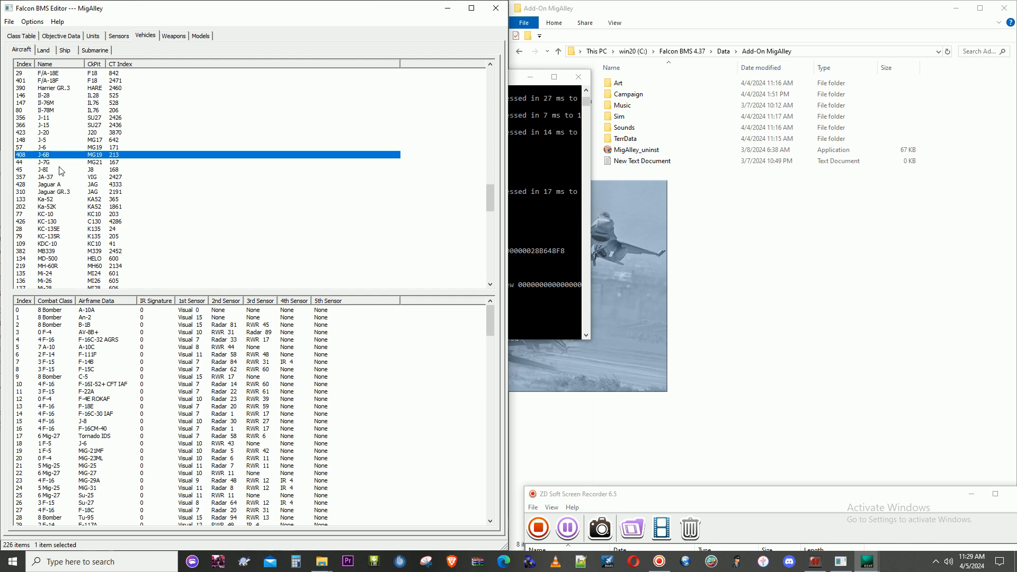
pyautogui.doubleClick(57, 170)
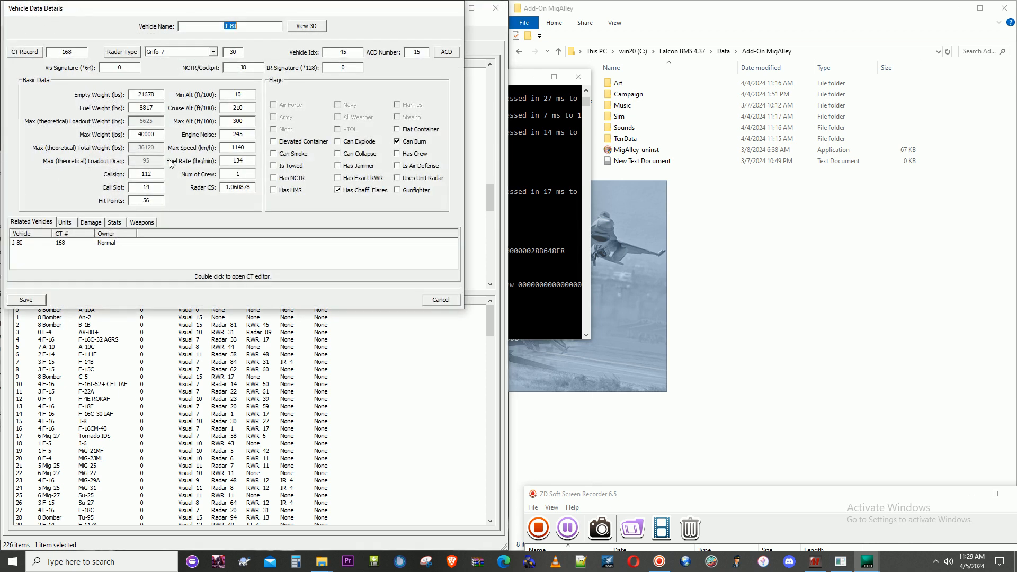
pyautogui.click(306, 30)
pyautogui.moveTo(357, 145); pyautogui.dragTo(373, 183)
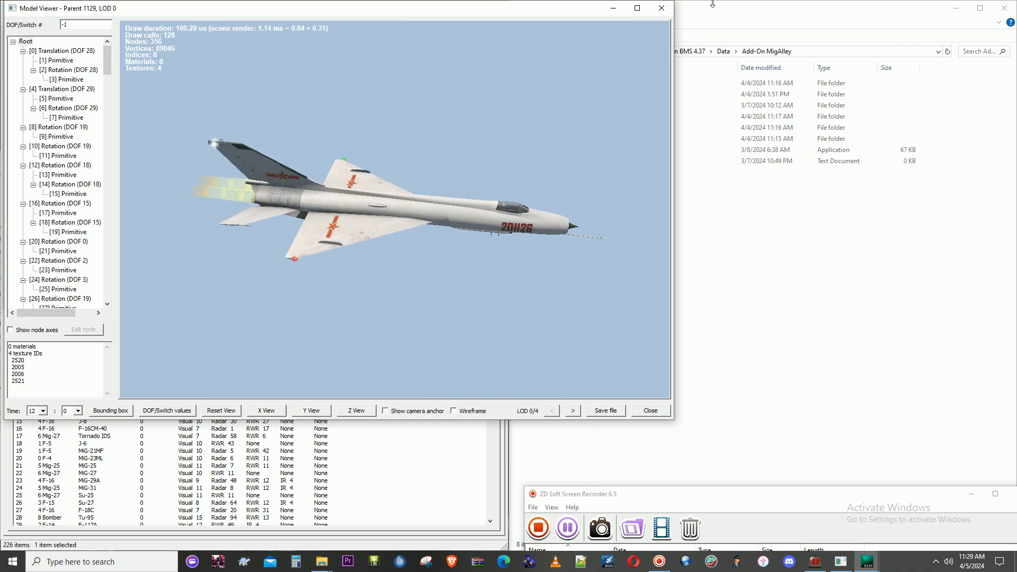
pyautogui.click(661, 8)
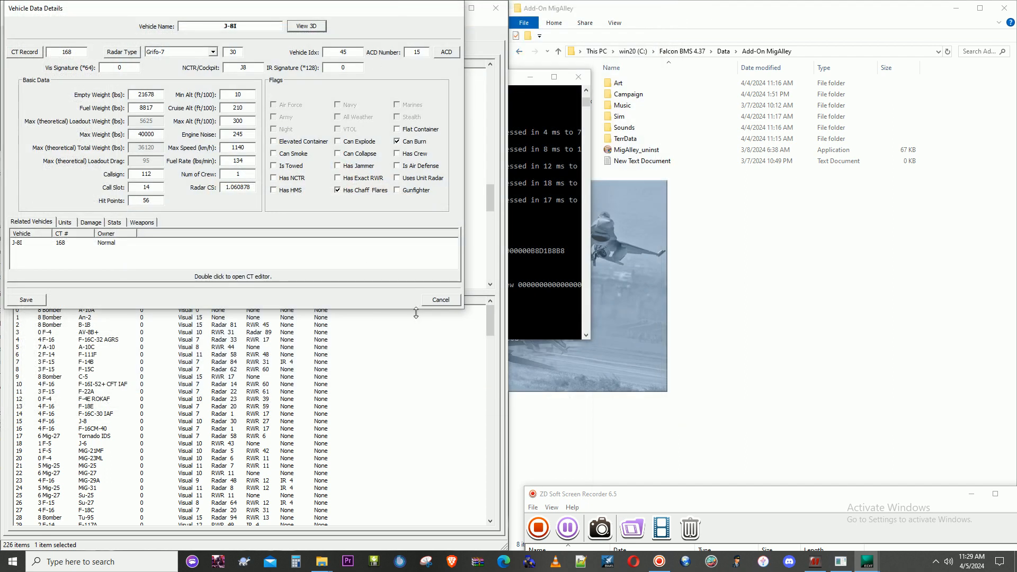
pyautogui.click(444, 300)
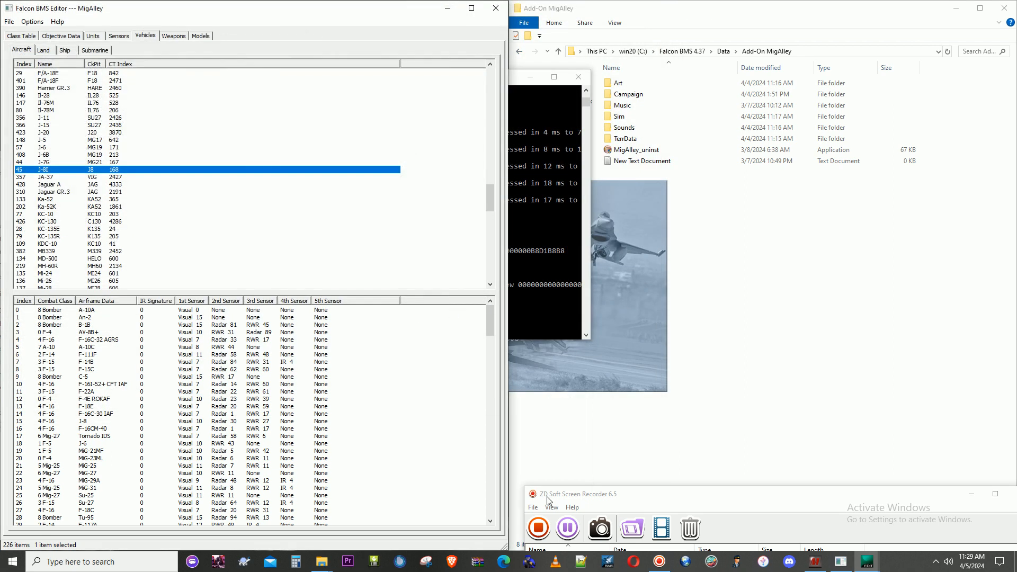
pyautogui.click(571, 536)
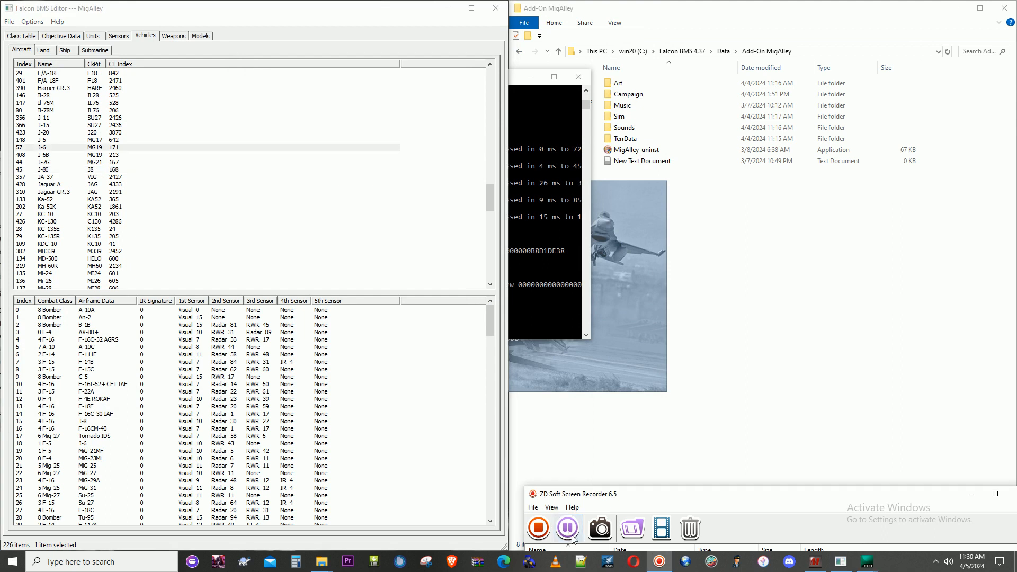
# Step: Examine the J-6's vehicle details and 3D model as a possible base aircraft
pyautogui.click(46, 148)
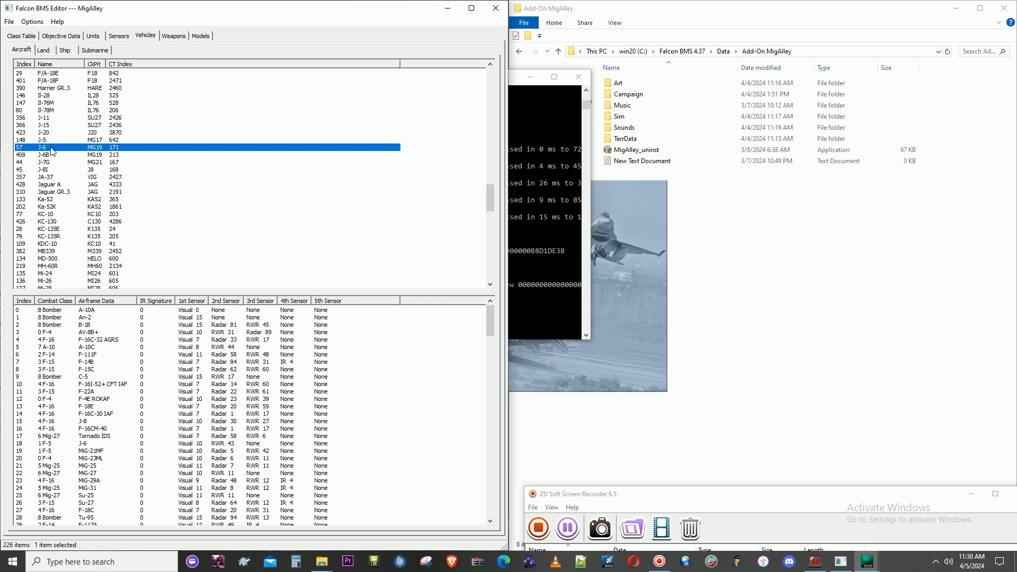
pyautogui.rightClick(51, 151)
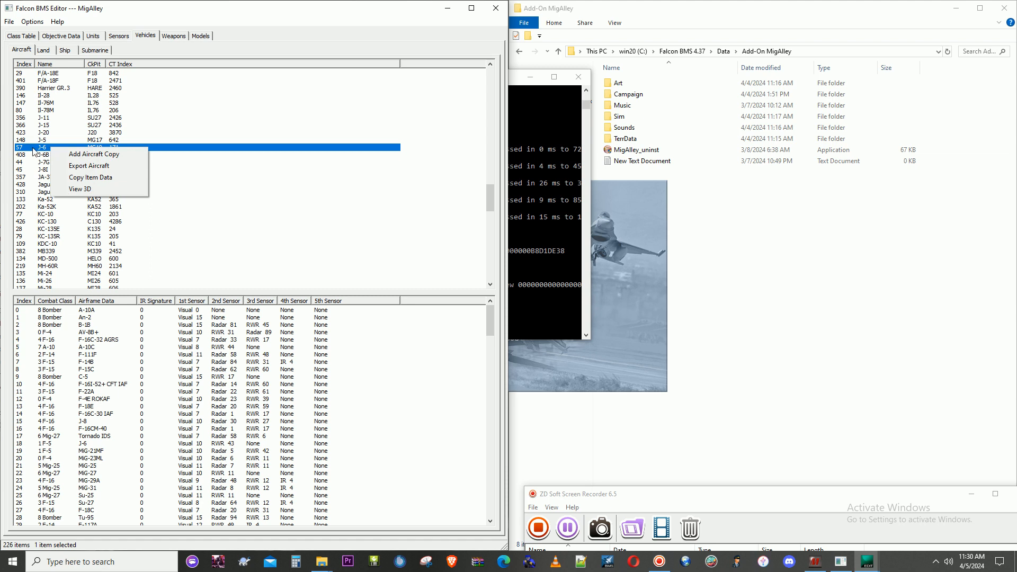
pyautogui.click(37, 151)
pyautogui.doubleClick(41, 151)
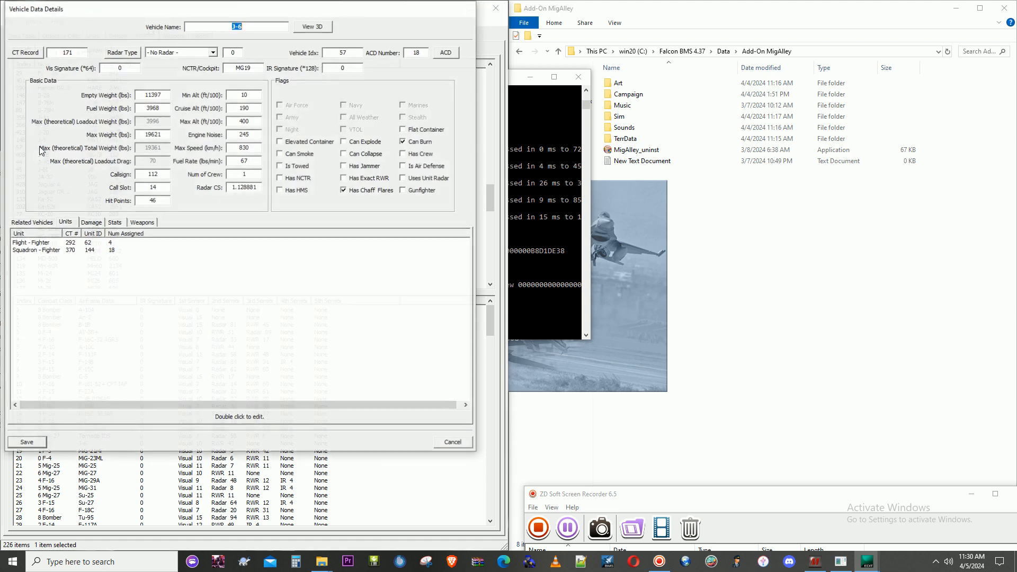
pyautogui.click(319, 29)
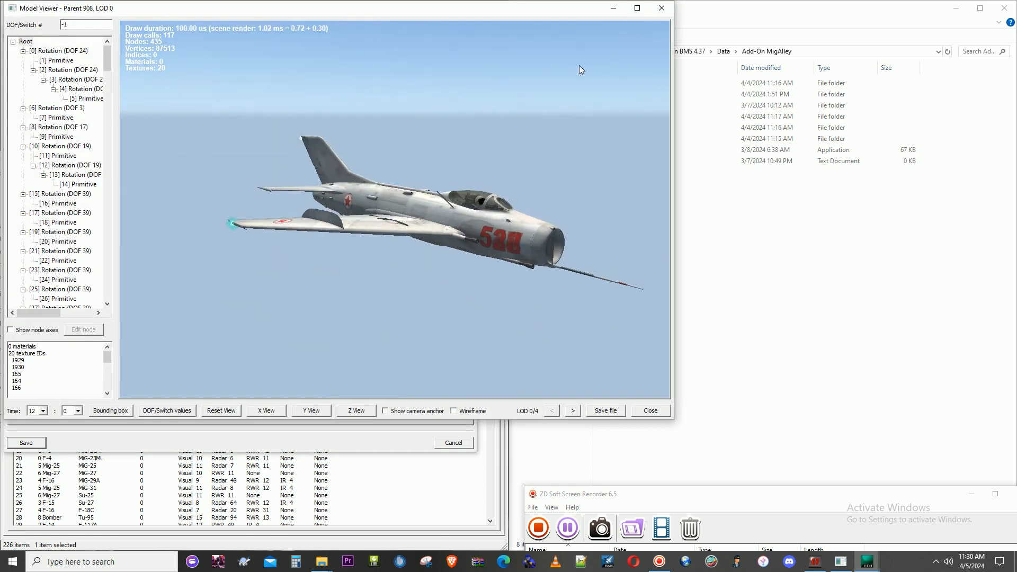
pyautogui.click(666, 14)
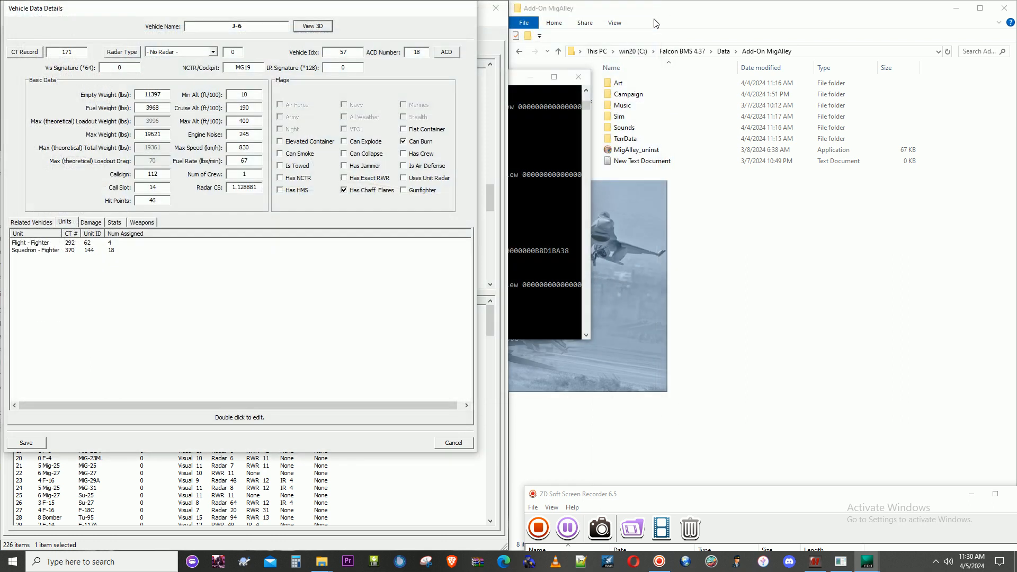
pyautogui.click(453, 443)
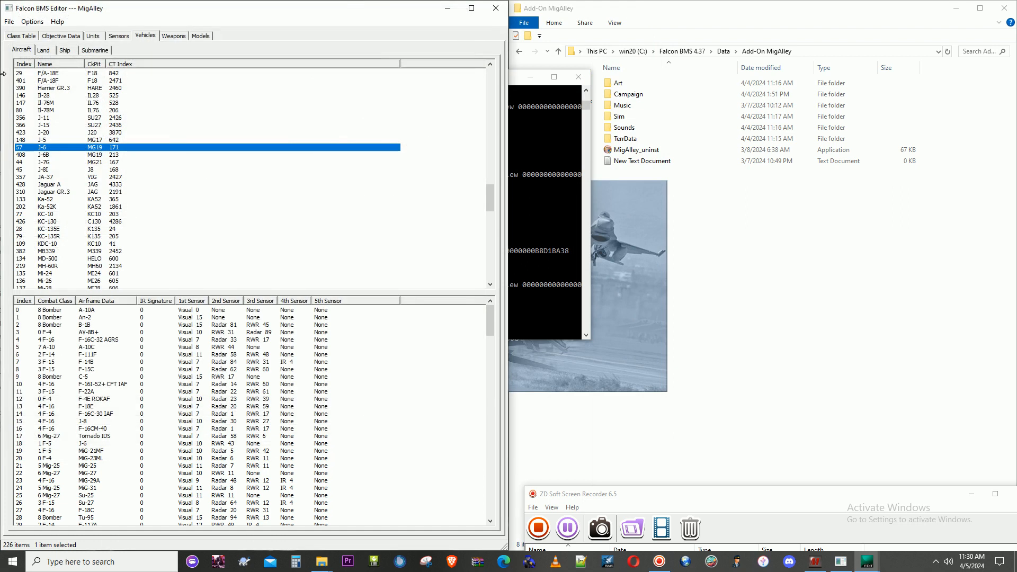
# Step: Add a copy of the J-6 aircraft, duplicating its associated CT record too
pyautogui.rightClick(52, 150)
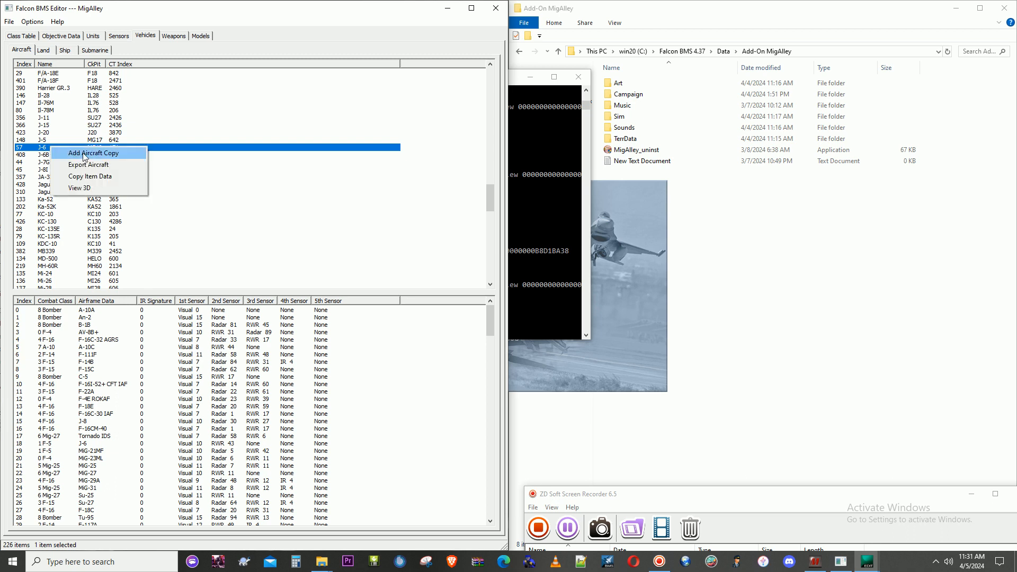
pyautogui.click(85, 154)
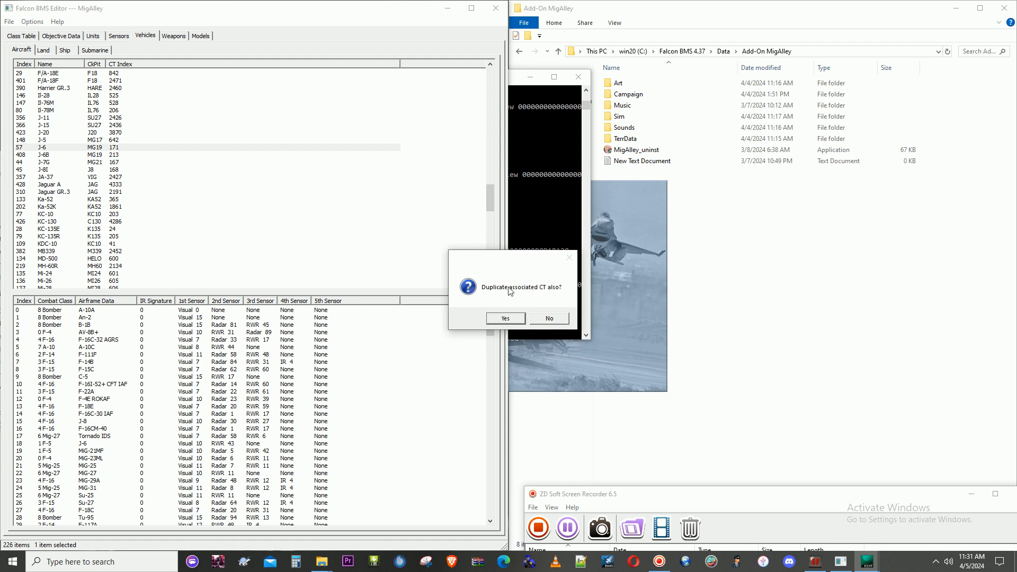
pyautogui.click(505, 317)
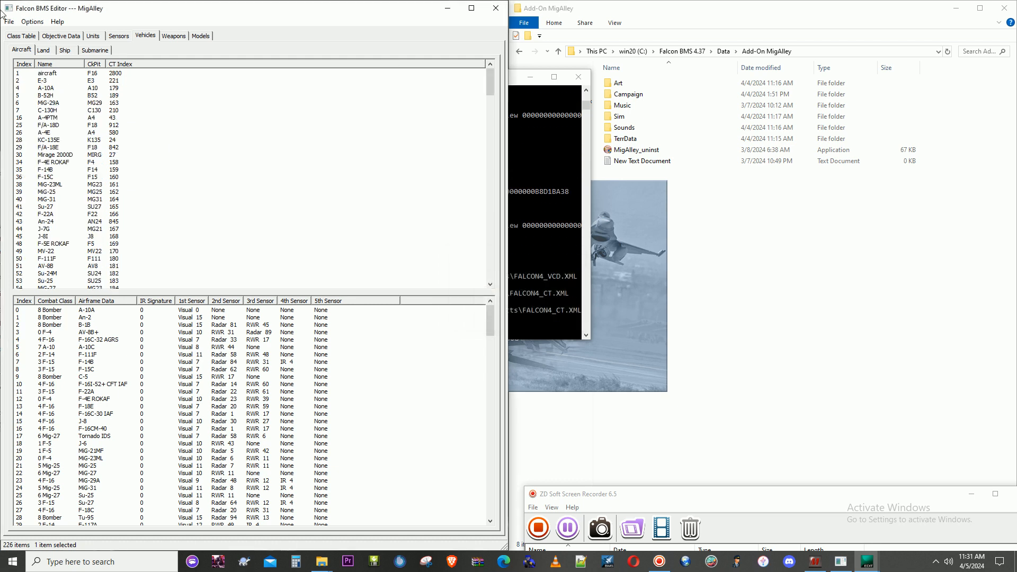
# Step: Rename the new J-6 copy to "F-86 Sabre" and save its vehicle data
pyautogui.click(41, 64)
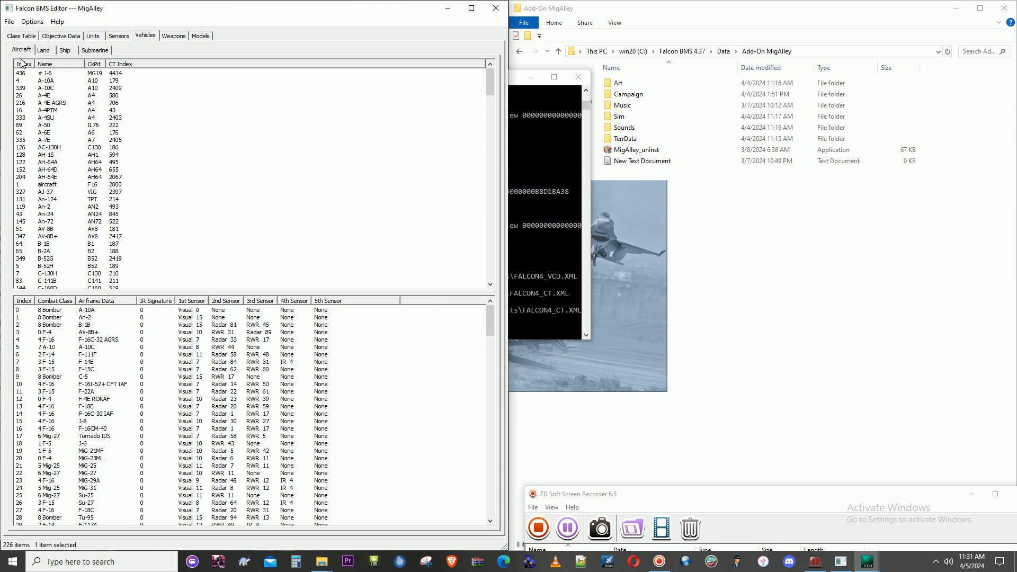
pyautogui.click(23, 63)
pyautogui.doubleClick(53, 76)
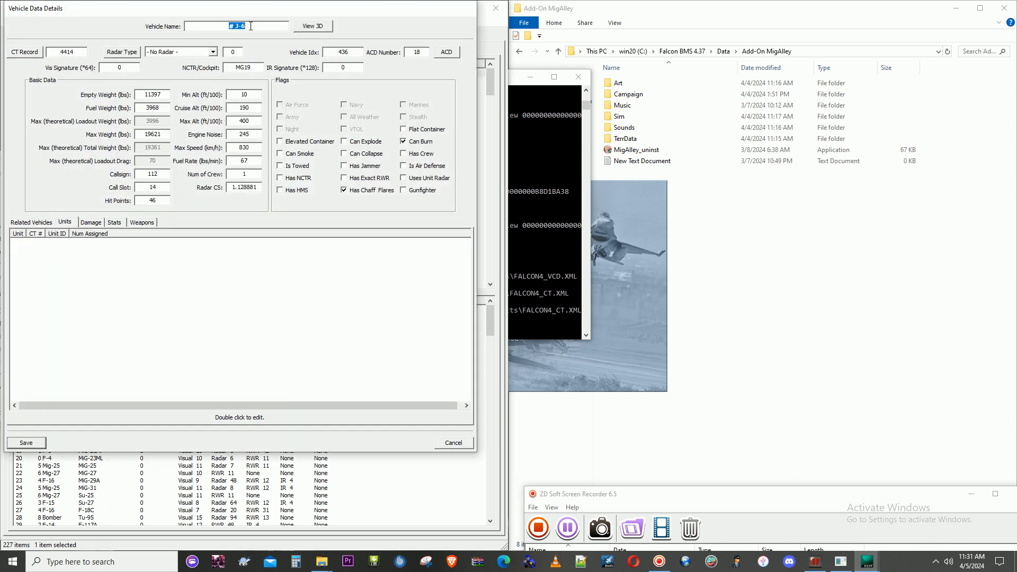
pyautogui.write('F-86 Sabre')
pyautogui.click(37, 443)
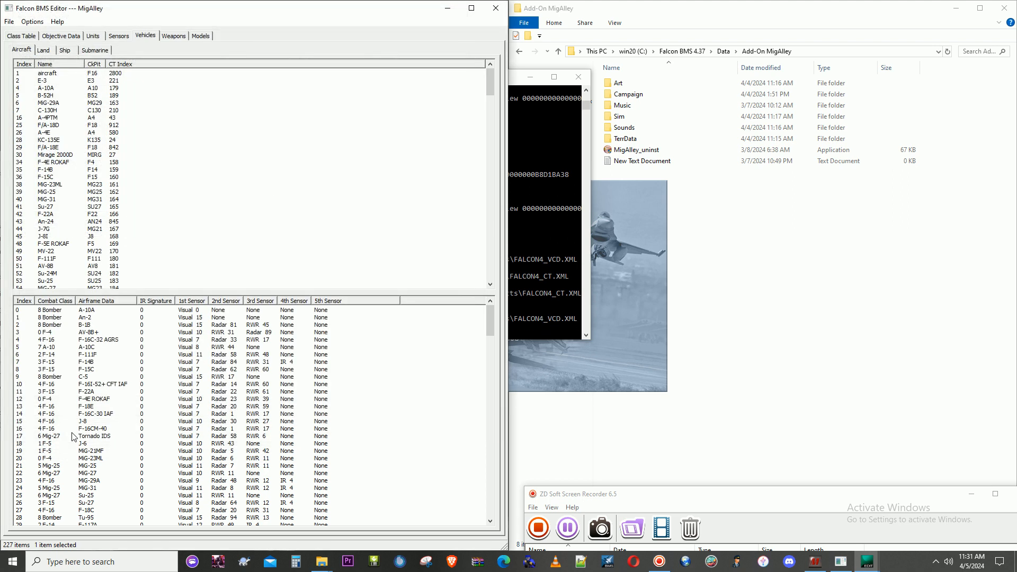
# Step: Set the Normal graphics model in the F-86 Sabre's CT record to 5000 and preview it in 3D
pyautogui.click(25, 64)
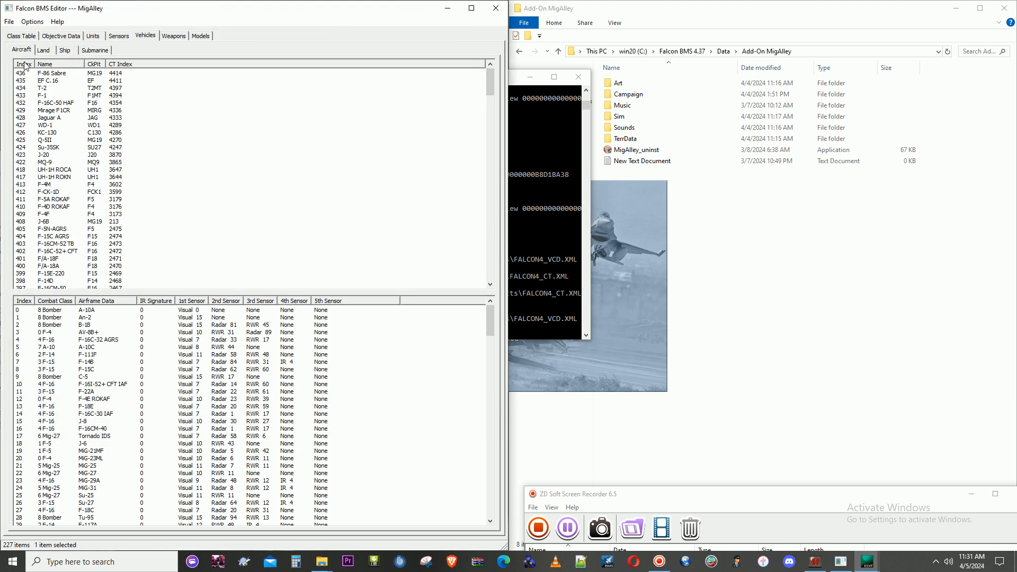
pyautogui.doubleClick(56, 74)
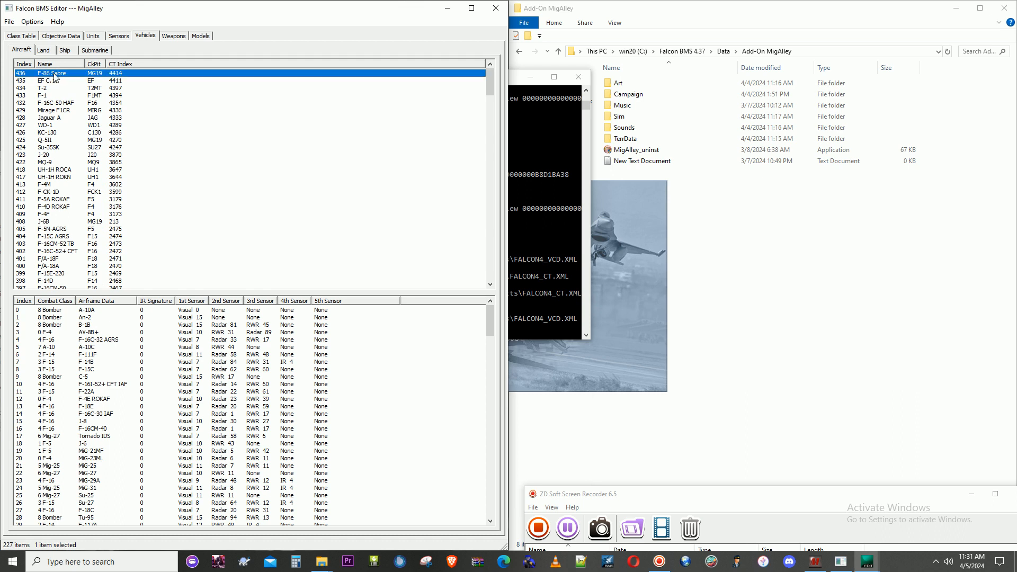
pyautogui.click(32, 54)
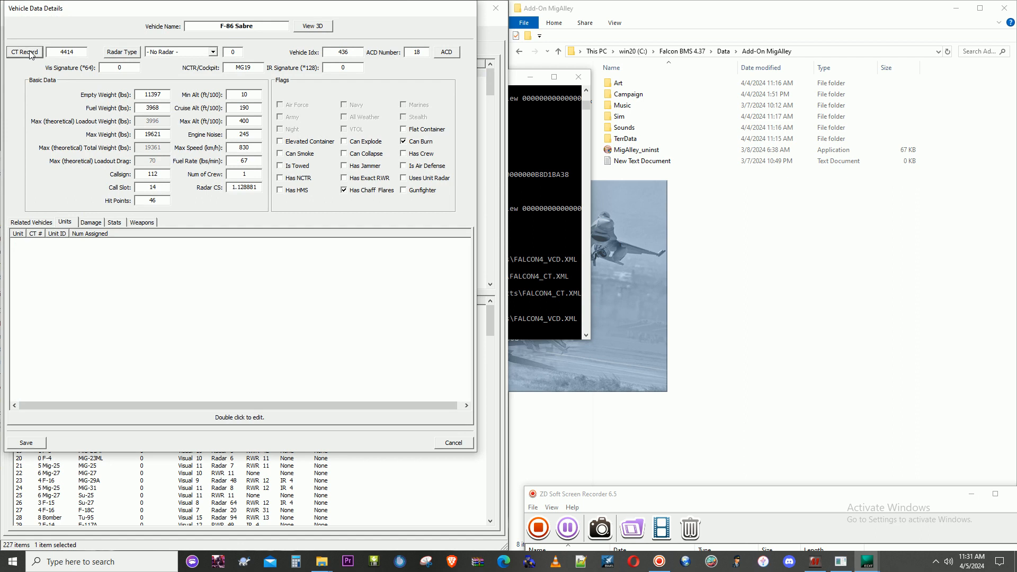
pyautogui.moveTo(544, 229); pyautogui.dragTo(416, 154)
pyautogui.moveTo(358, 286); pyautogui.dragTo(296, 288)
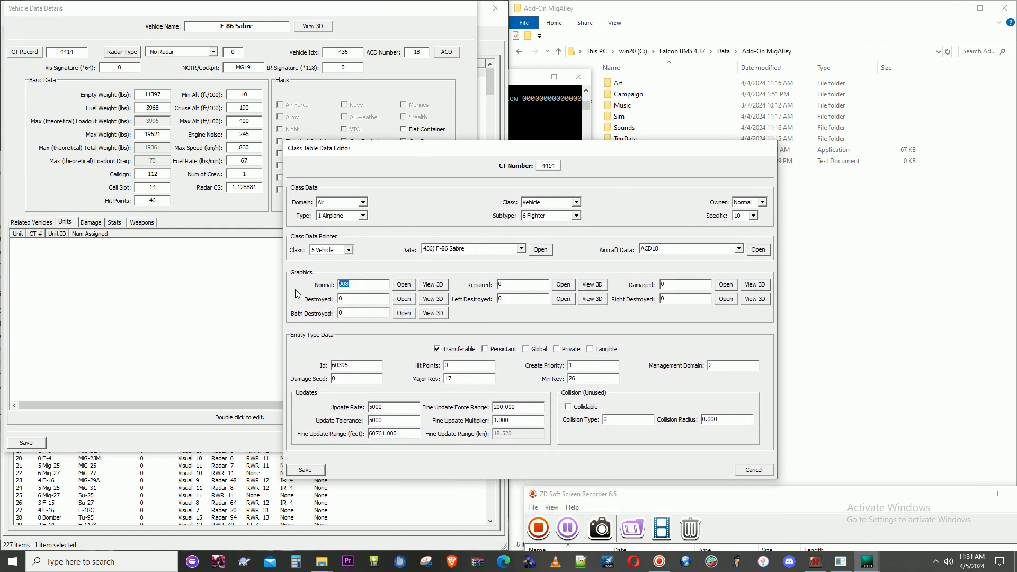
pyautogui.write('5000')
pyautogui.click(433, 284)
pyautogui.moveTo(453, 291); pyautogui.dragTo(550, 257)
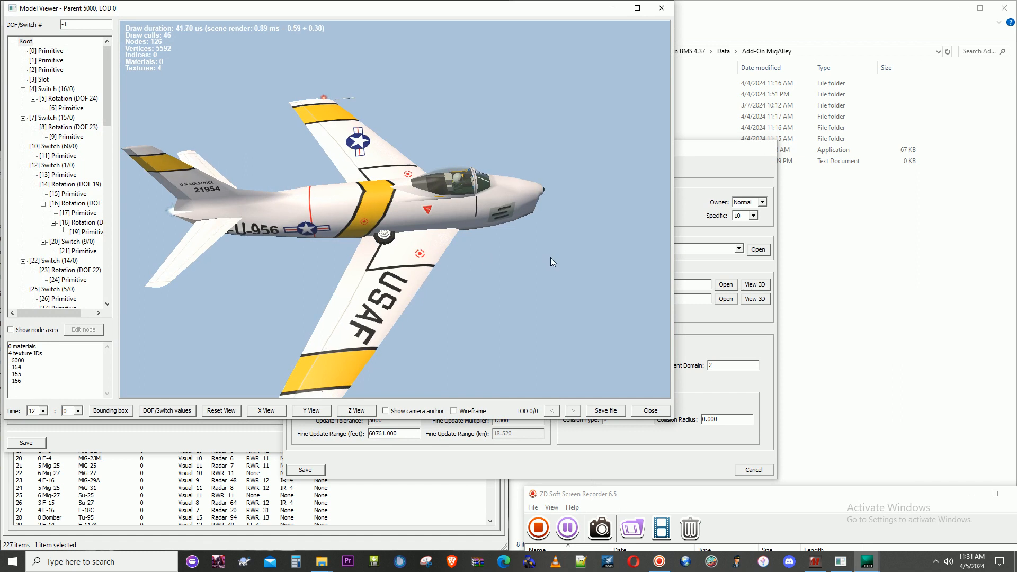
# Step: Close the 3D preview and save the F-86 Sabre's class table record and vehicle data
pyautogui.click(659, 7)
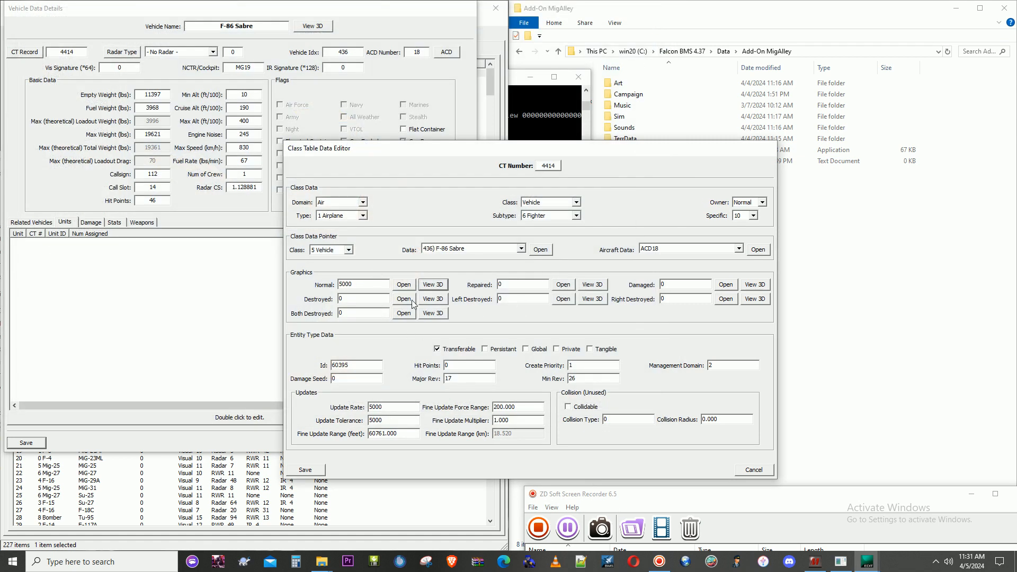
pyautogui.click(314, 474)
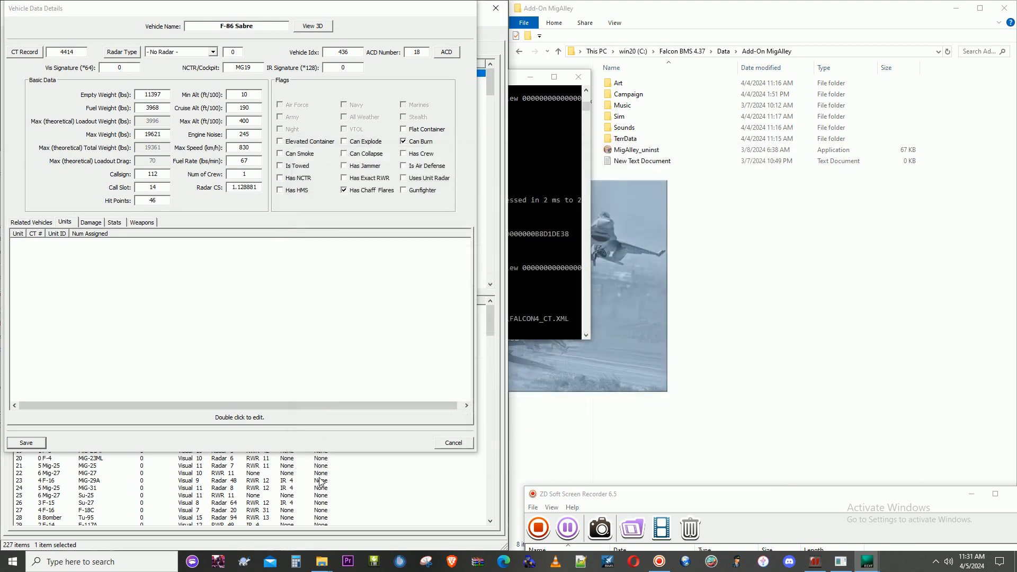
pyautogui.click(42, 445)
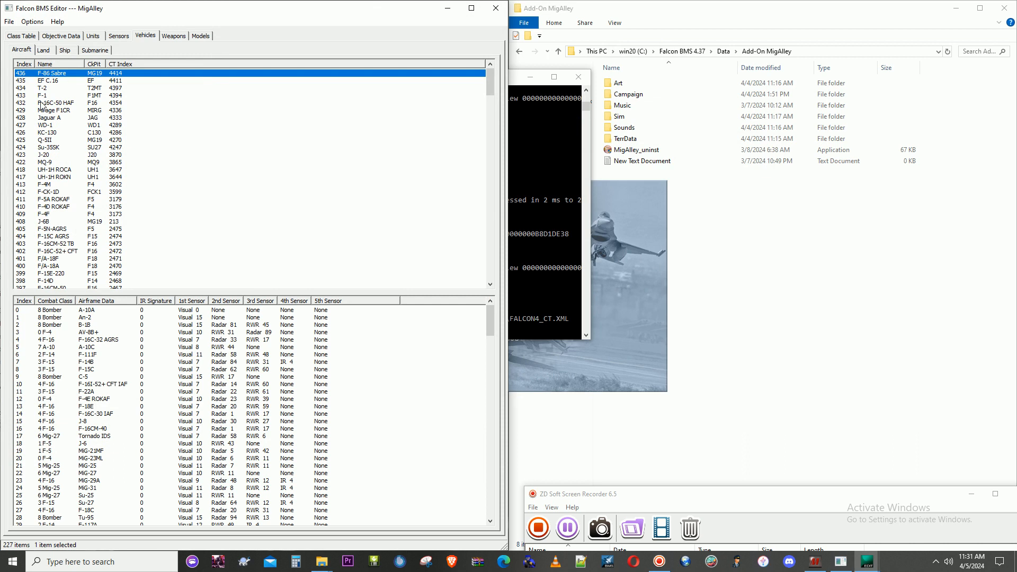
# Step: Add a copy of the J-6 fighter flight unit, duplicating its associated CT record too
pyautogui.click(471, 8)
pyautogui.click(151, 30)
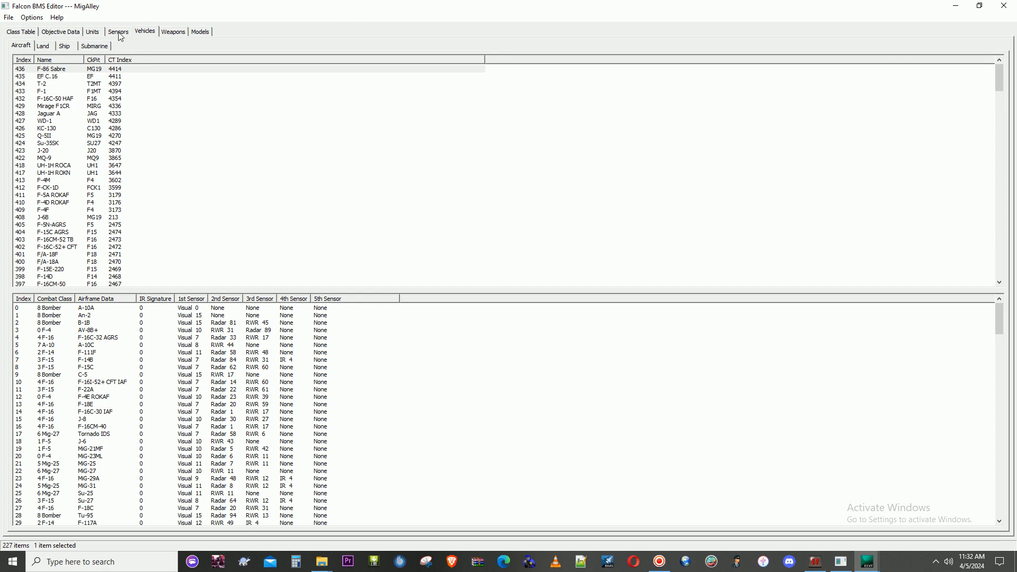
pyautogui.click(98, 33)
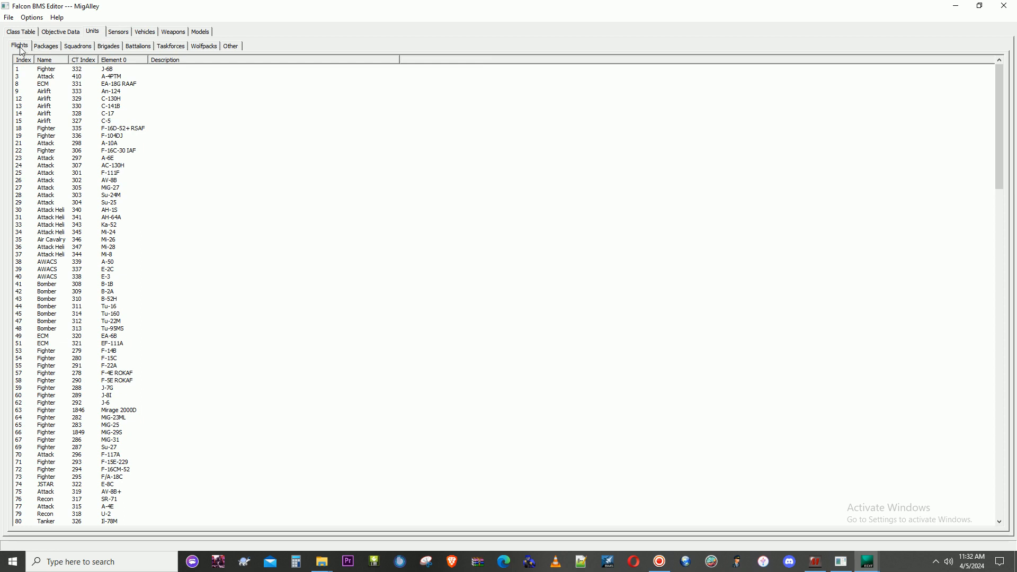
pyautogui.click(107, 69)
pyautogui.click(125, 61)
pyautogui.scroll(-7, 138, 193)
pyautogui.click(104, 366)
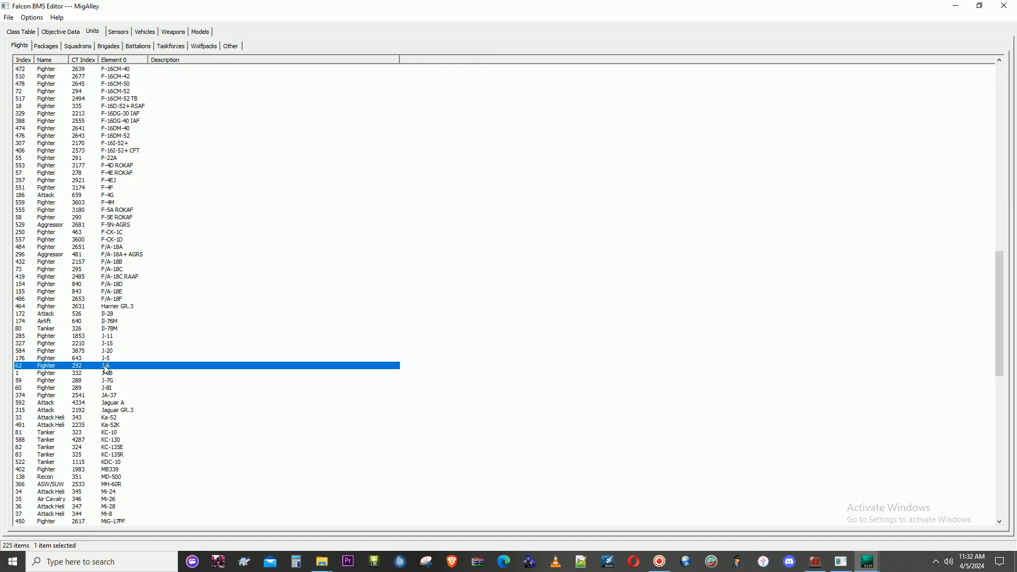
pyautogui.rightClick(105, 368)
pyautogui.click(137, 373)
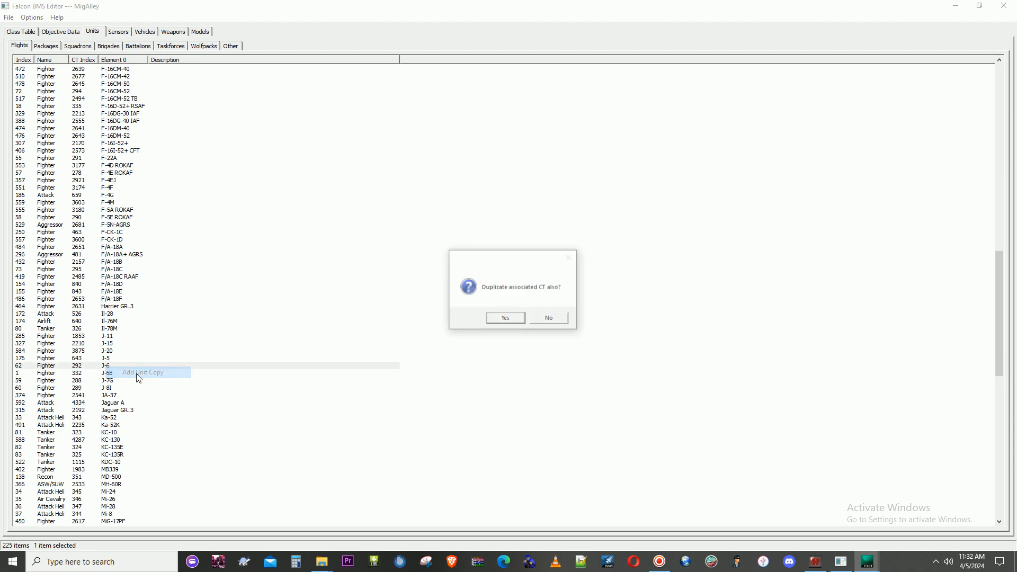
pyautogui.click(502, 320)
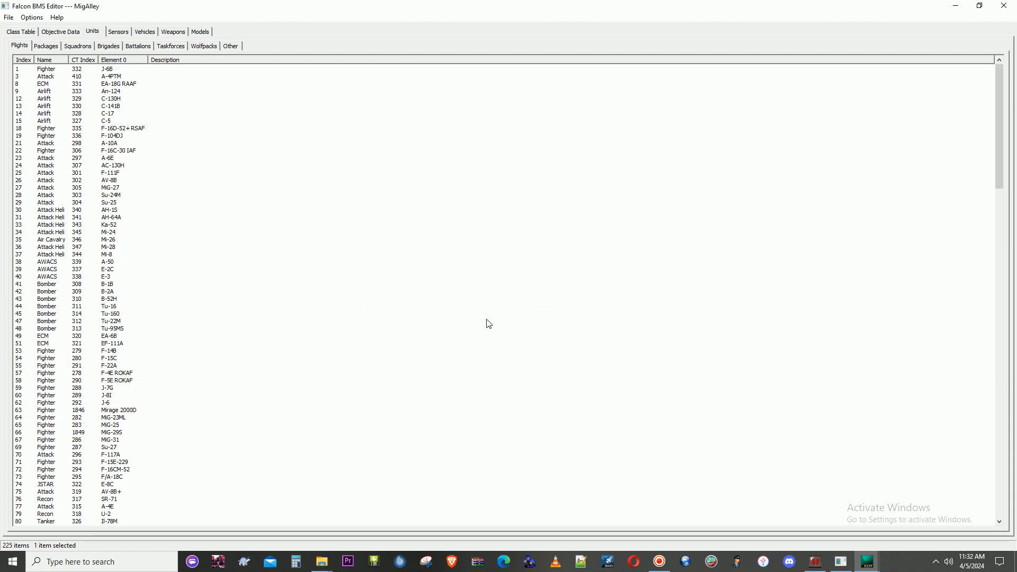
# Step: Open the newly copied J-6 flight's unit data and change element 0 to the F-86 Sabre, keeping 2 elements
pyautogui.click(23, 60)
pyautogui.click(23, 61)
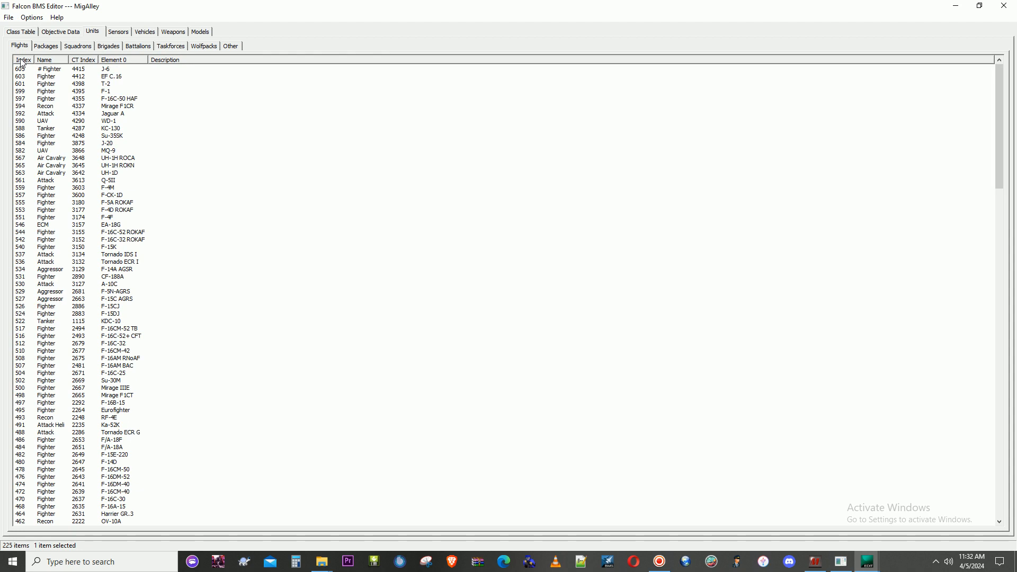
pyautogui.doubleClick(79, 71)
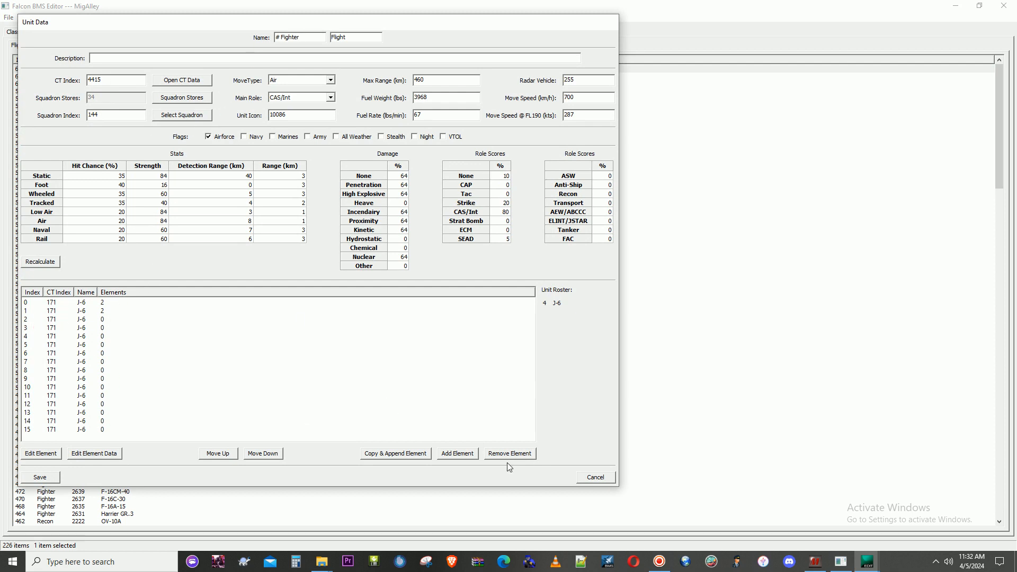
pyautogui.click(89, 311)
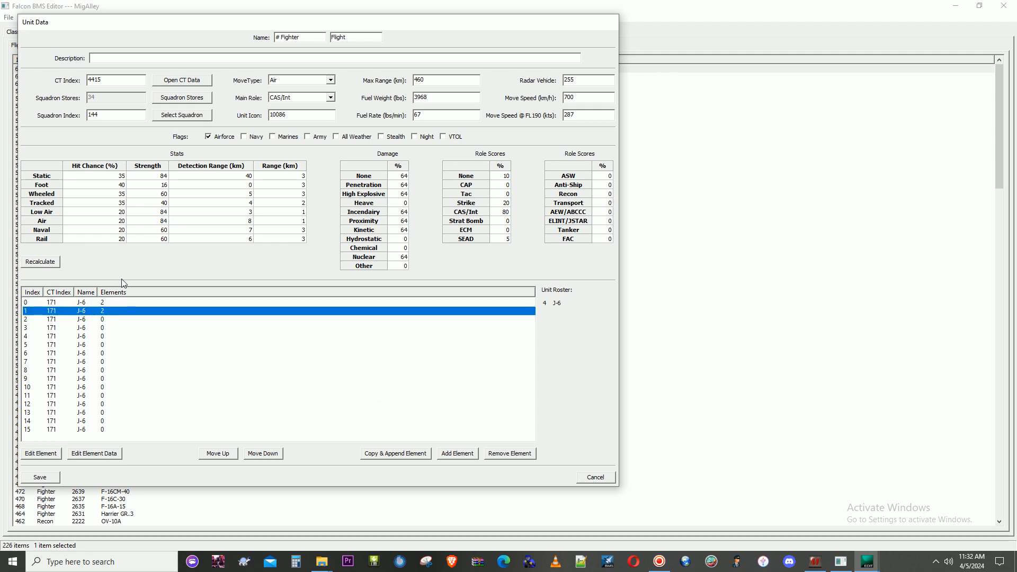
pyautogui.click(103, 305)
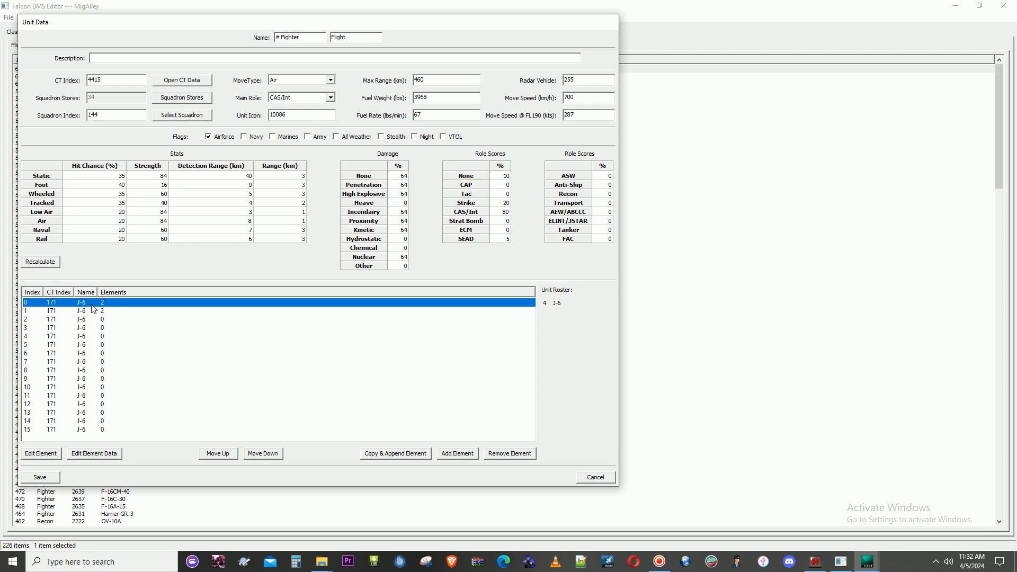
pyautogui.click(57, 457)
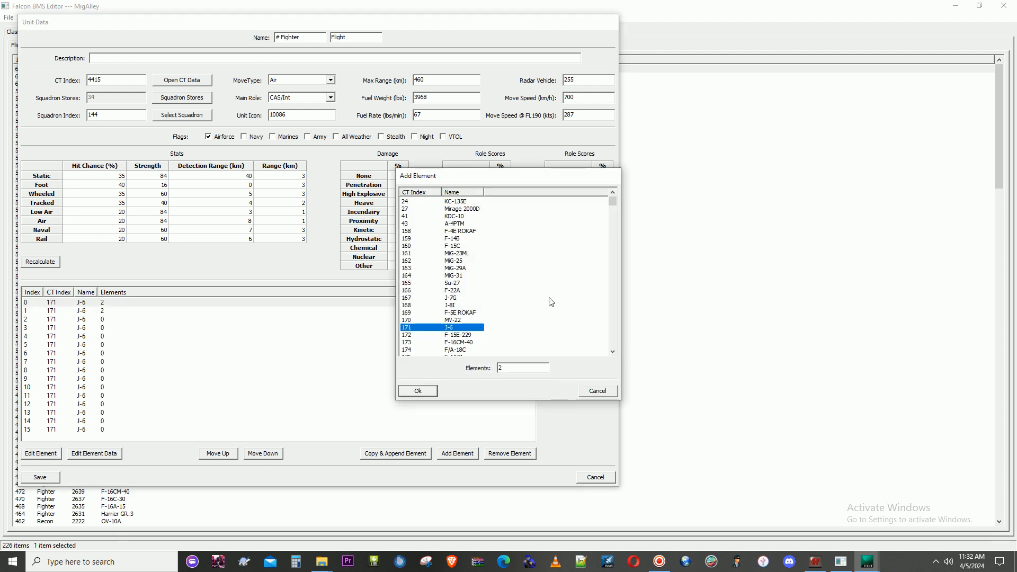
pyautogui.moveTo(612, 201); pyautogui.dragTo(615, 346)
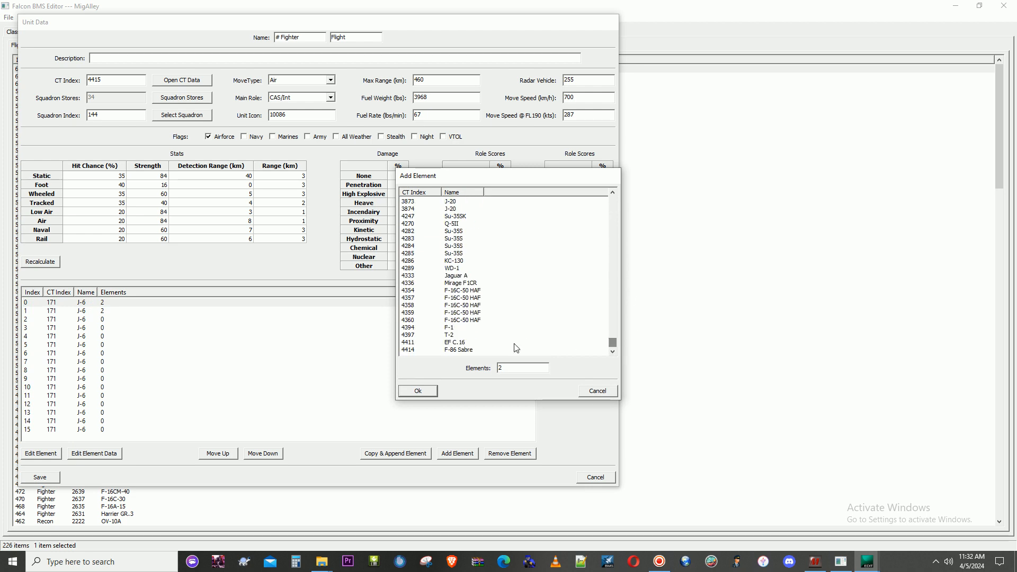
pyautogui.click(464, 350)
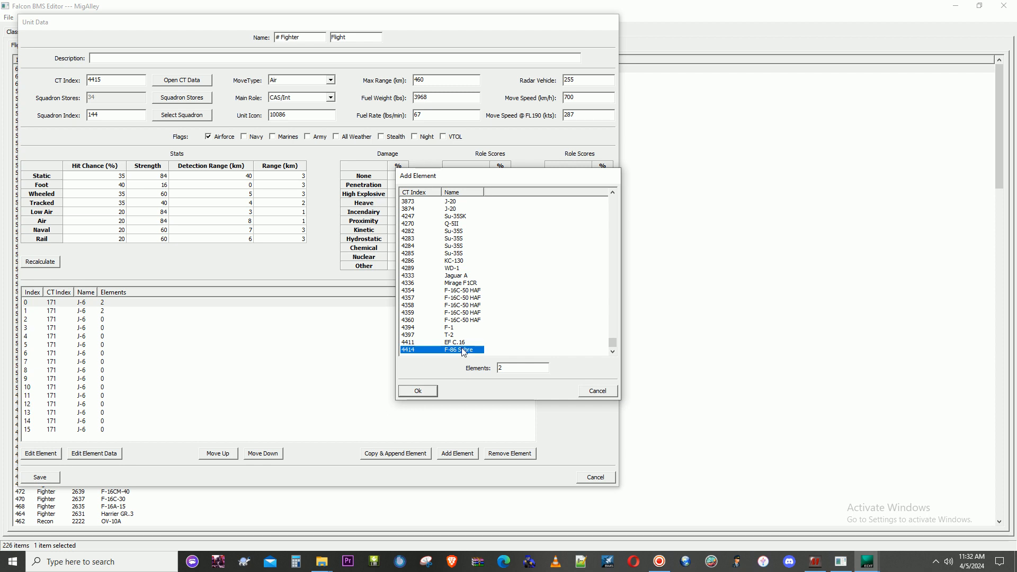
pyautogui.click(419, 391)
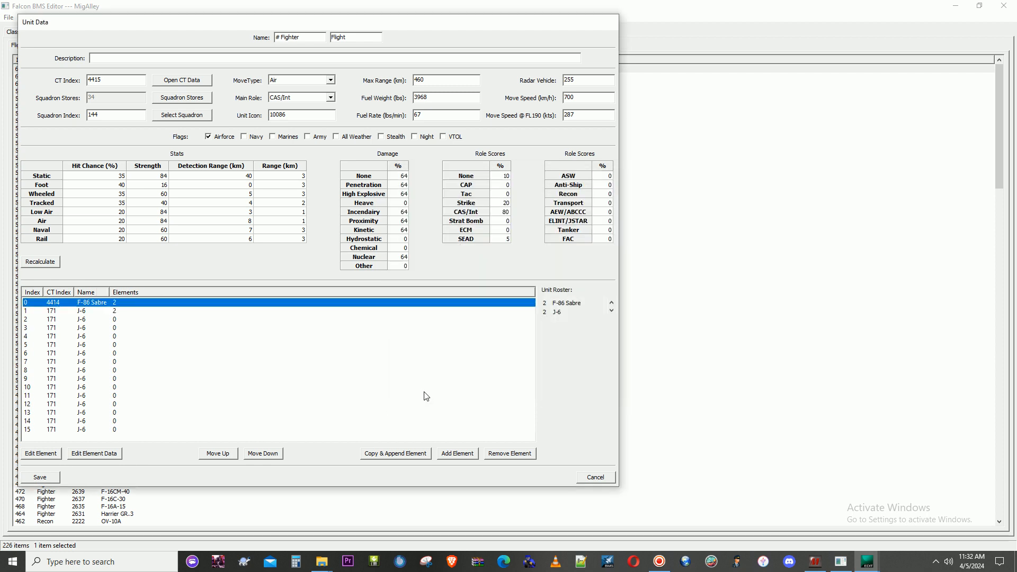
# Step: Change the flight's element 1 to the F-86 Sabre and remove the # prefix so the unit is named "Fighter"
pyautogui.click(86, 312)
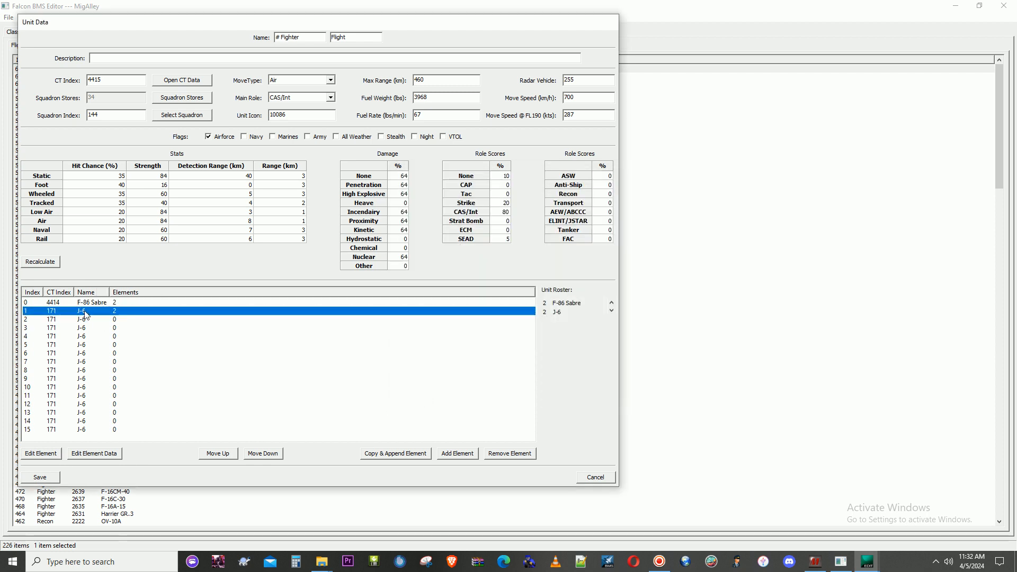
pyautogui.click(41, 453)
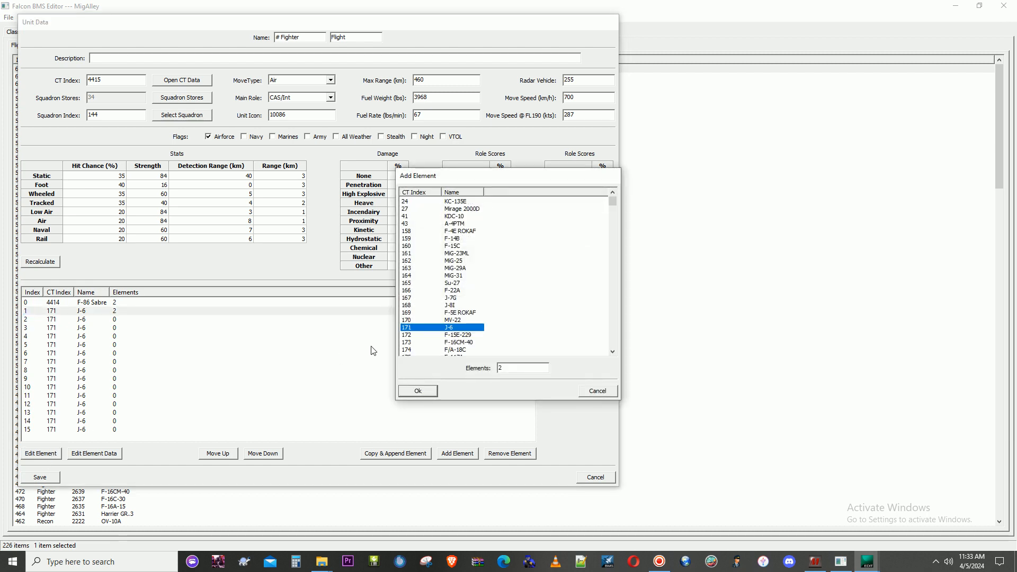
pyautogui.moveTo(613, 204); pyautogui.dragTo(613, 342)
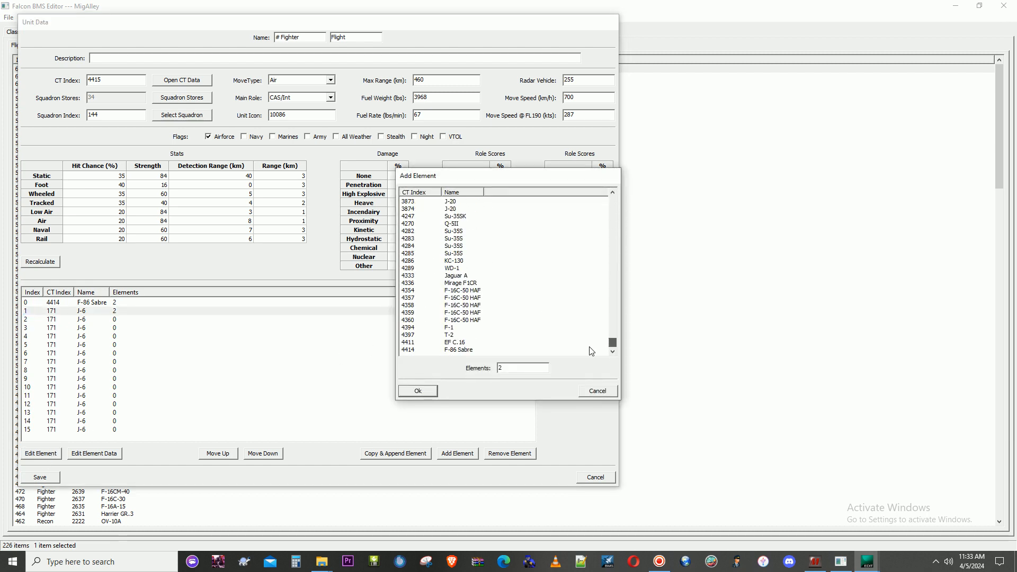
pyautogui.click(459, 349)
pyautogui.click(419, 391)
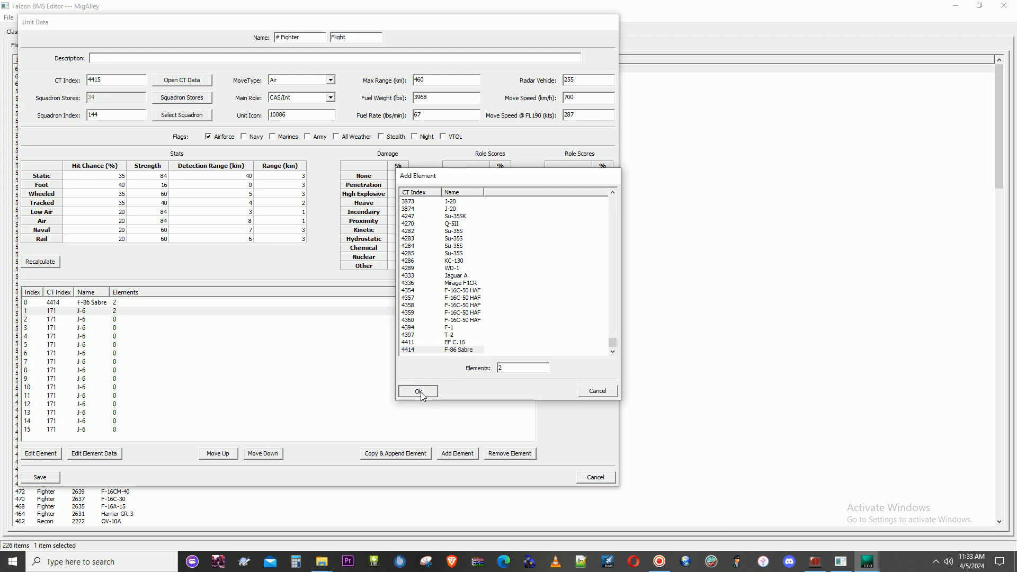
pyautogui.click(281, 38)
pyautogui.press('BackSpace')
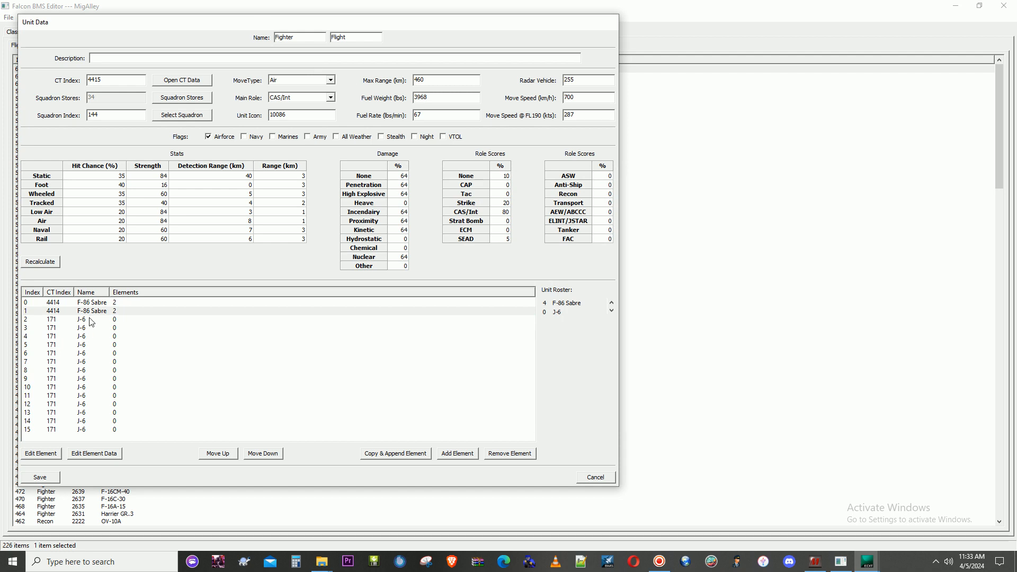
# Step: Change elements 2 and 3 of the flight from J-6 to F-86 Sabre, keeping 0 elements each
pyautogui.click(40, 454)
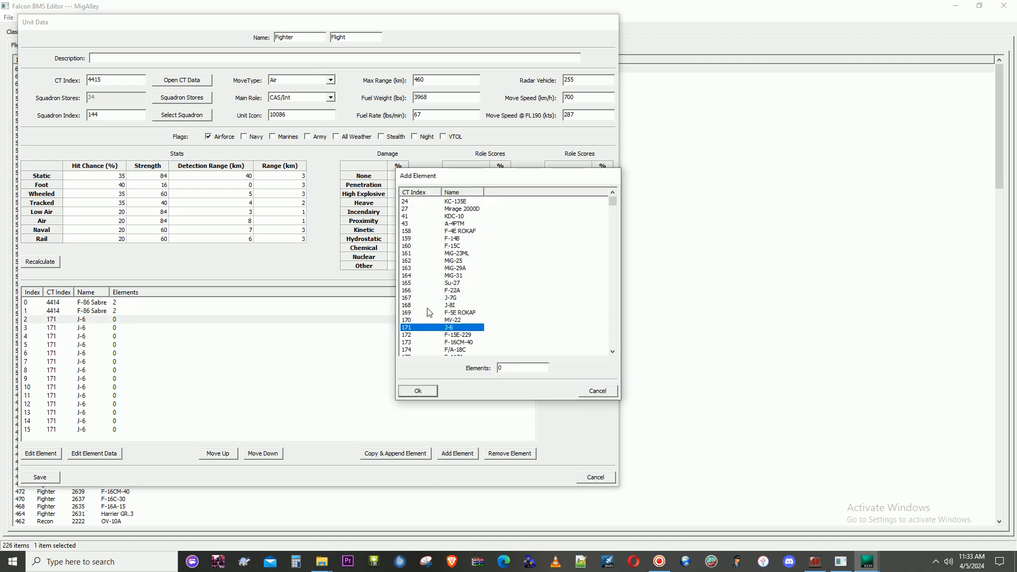
pyautogui.moveTo(616, 199); pyautogui.dragTo(614, 339)
pyautogui.click(471, 350)
pyautogui.click(419, 391)
pyautogui.click(75, 328)
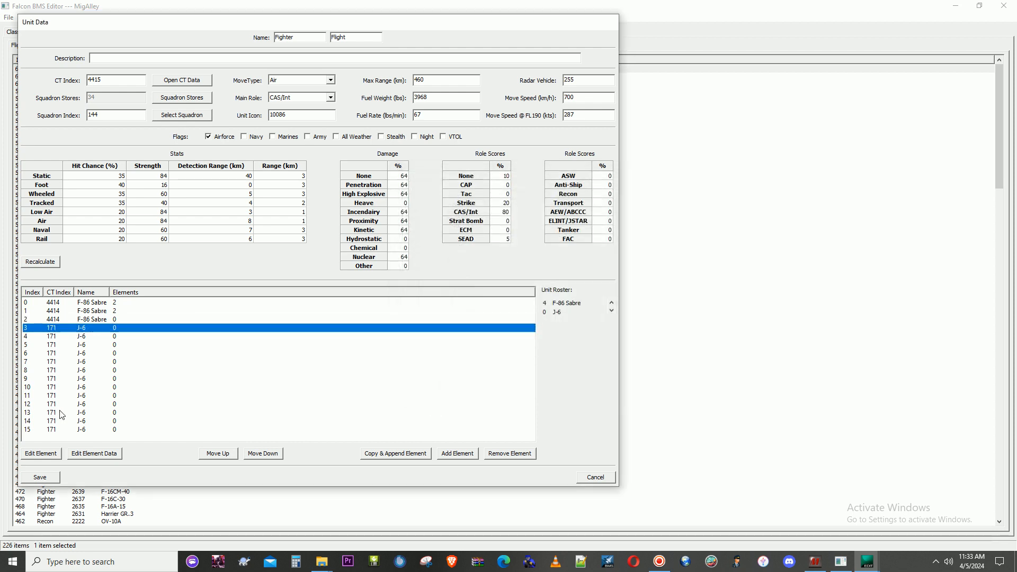
pyautogui.click(46, 453)
pyautogui.moveTo(611, 201); pyautogui.dragTo(618, 354)
pyautogui.click(473, 350)
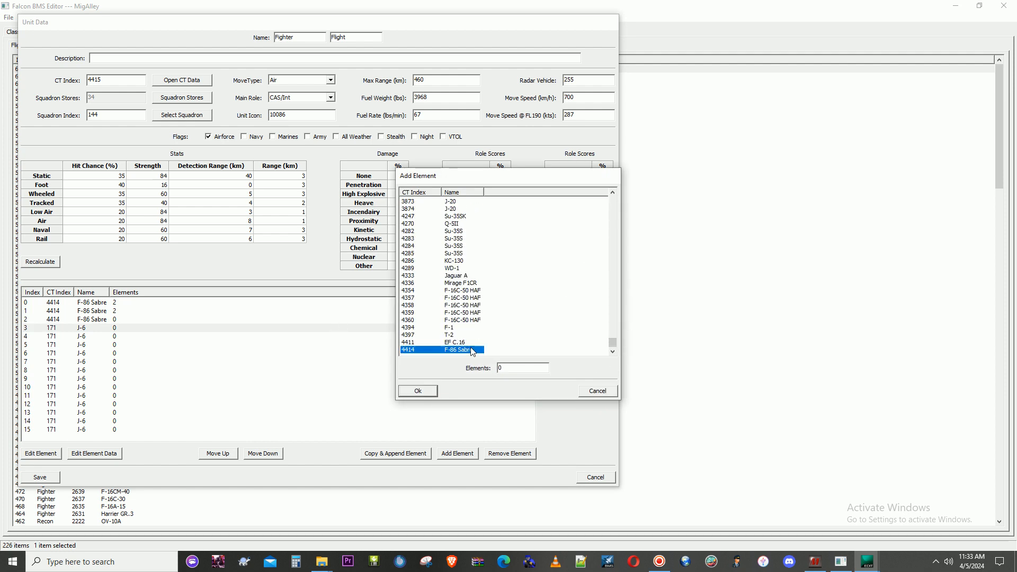
pyautogui.click(423, 392)
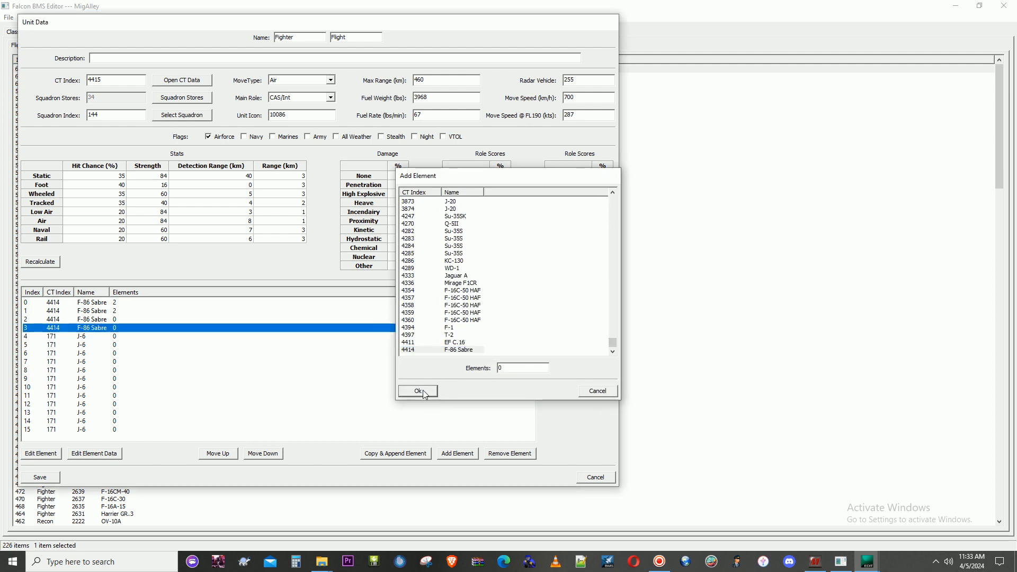
# Step: Change elements 4 and 5 of the flight from J-6 to F-86 Sabre, keeping 0 elements each
pyautogui.click(83, 337)
pyautogui.click(47, 457)
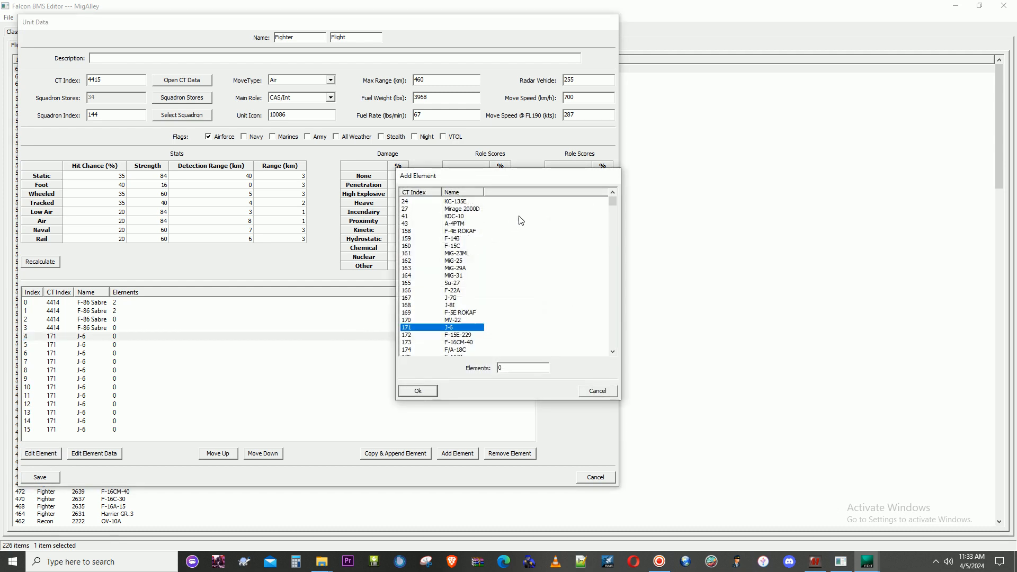
pyautogui.moveTo(612, 204); pyautogui.dragTo(612, 344)
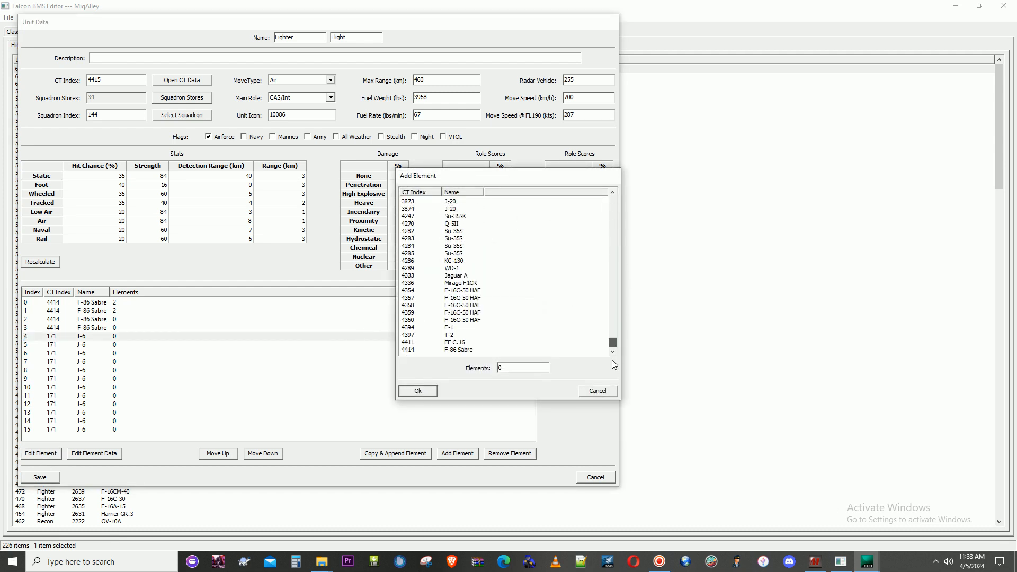
pyautogui.click(469, 350)
pyautogui.click(417, 391)
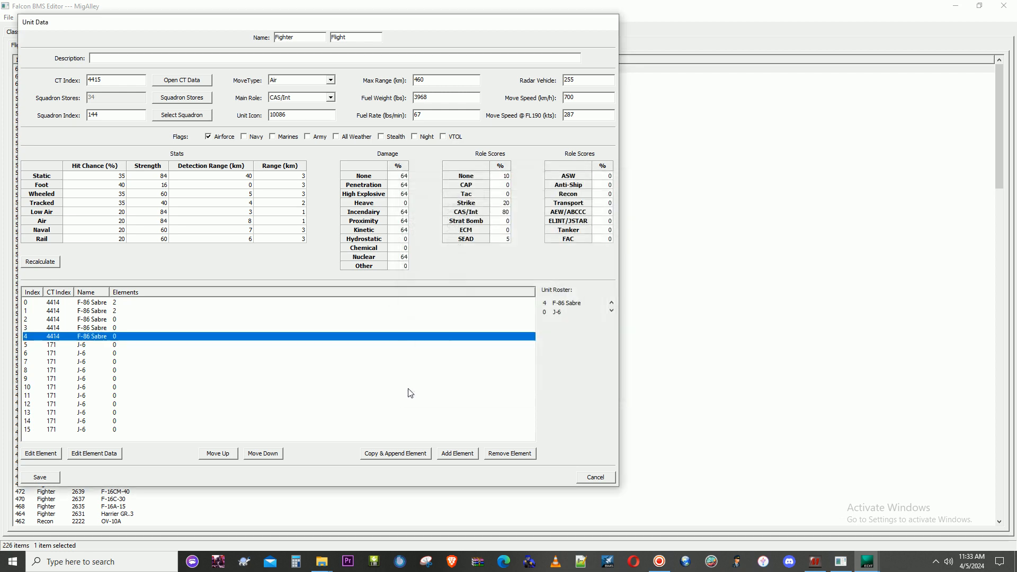
pyautogui.click(98, 346)
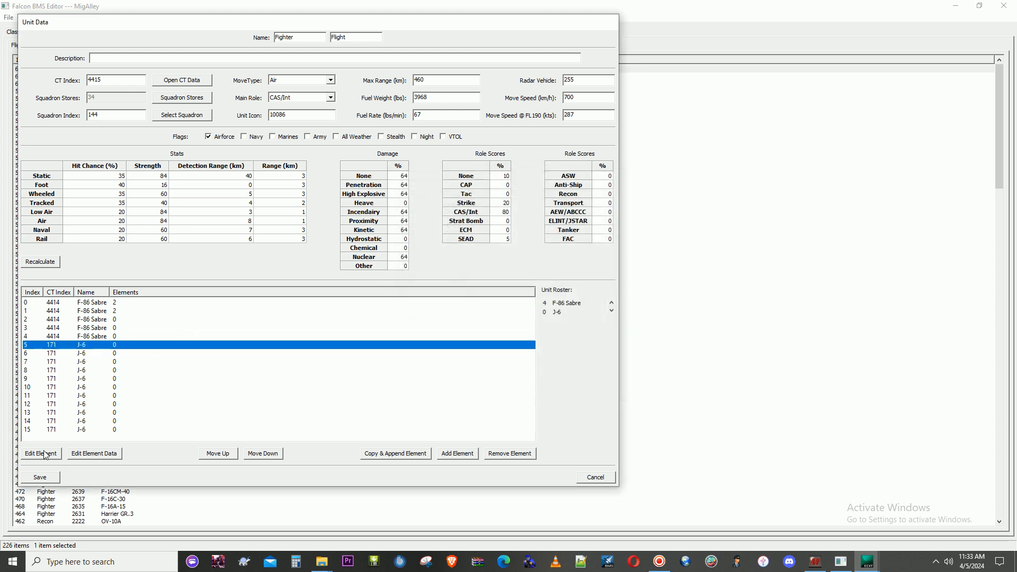
pyautogui.click(46, 454)
pyautogui.moveTo(614, 202); pyautogui.dragTo(613, 347)
pyautogui.click(470, 351)
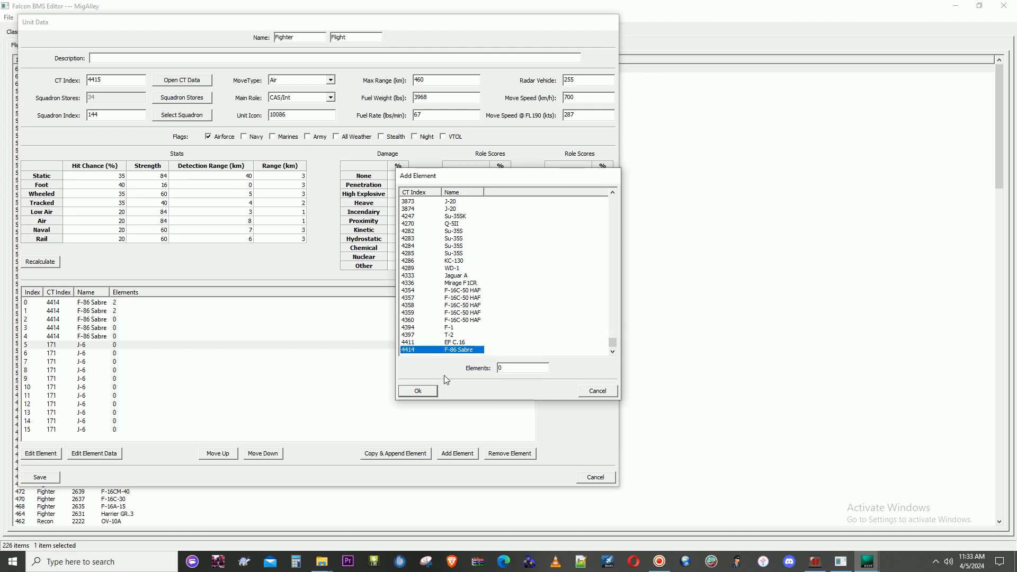
pyautogui.click(422, 391)
# Step: Change elements 6 and 7 of the flight from J-6 to F-86 Sabre, keeping 0 elements each
pyautogui.click(86, 353)
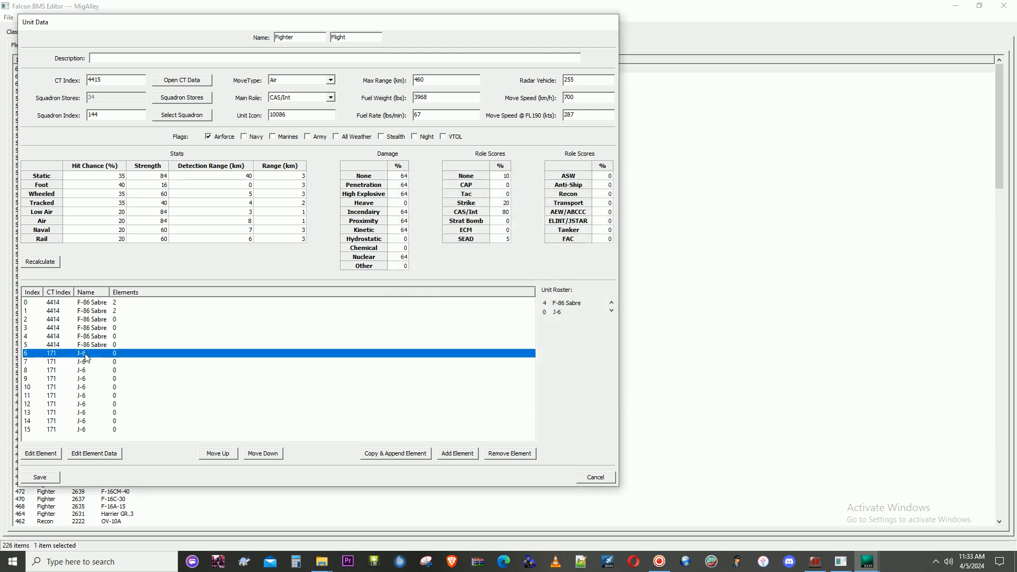
pyautogui.click(53, 457)
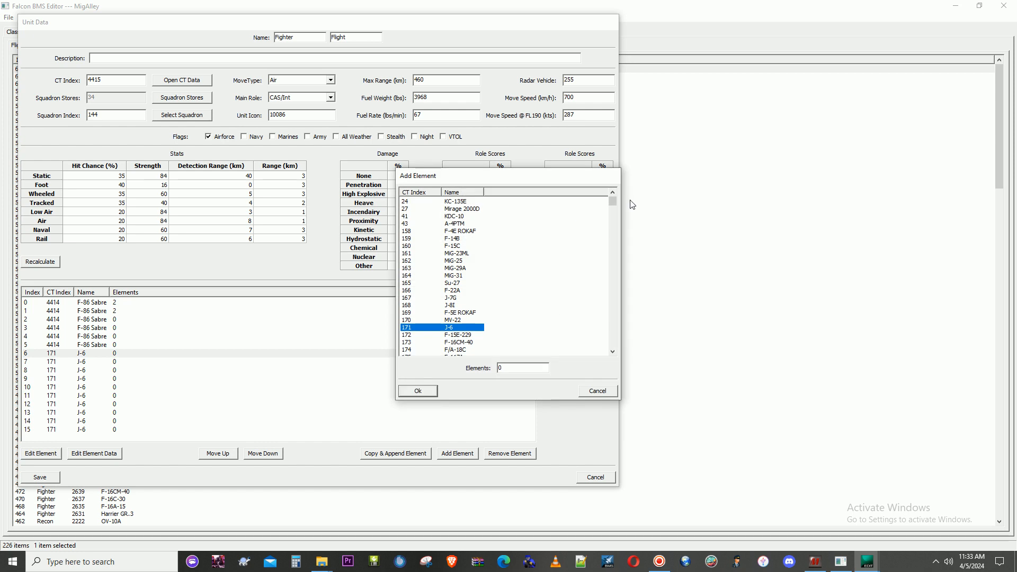
pyautogui.moveTo(613, 203); pyautogui.dragTo(621, 354)
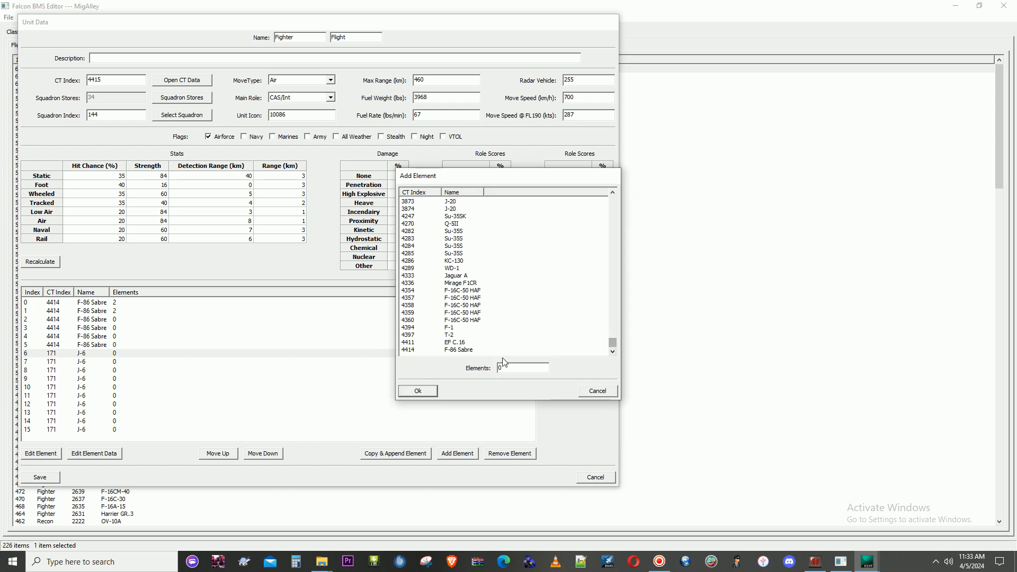
pyautogui.click(473, 350)
pyautogui.click(425, 392)
pyautogui.click(77, 362)
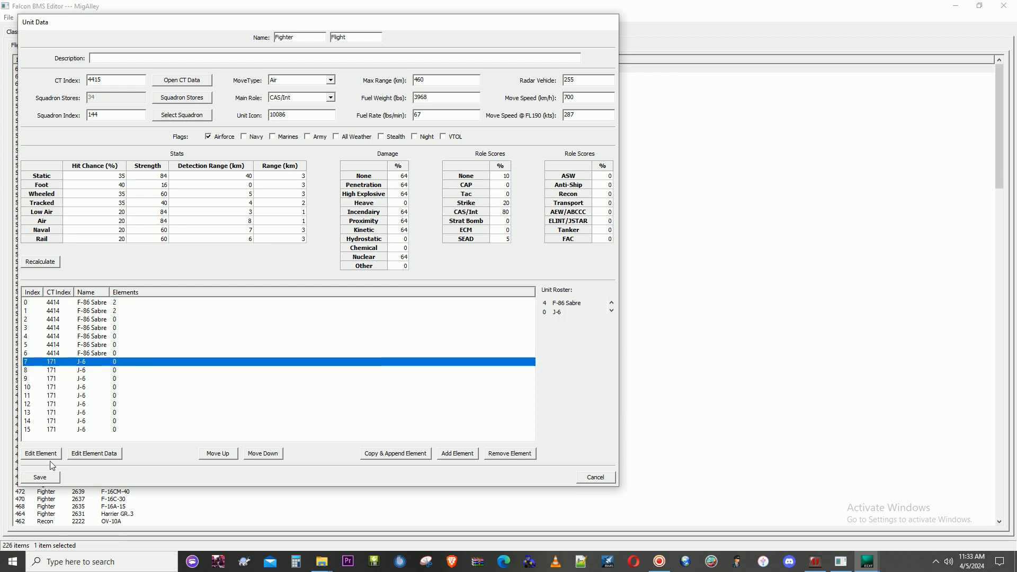
pyautogui.click(51, 456)
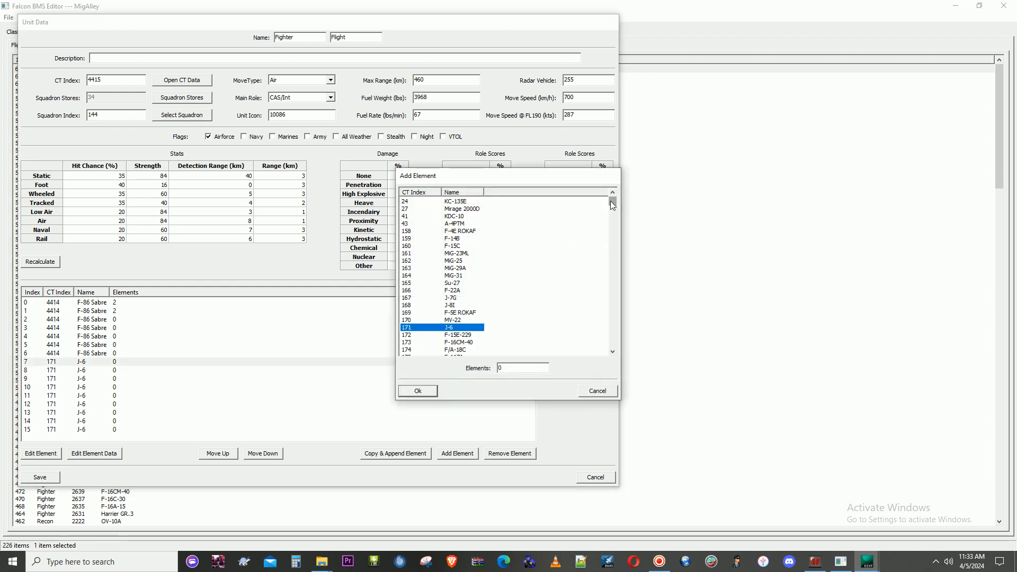
pyautogui.moveTo(611, 202); pyautogui.dragTo(611, 357)
pyautogui.click(423, 349)
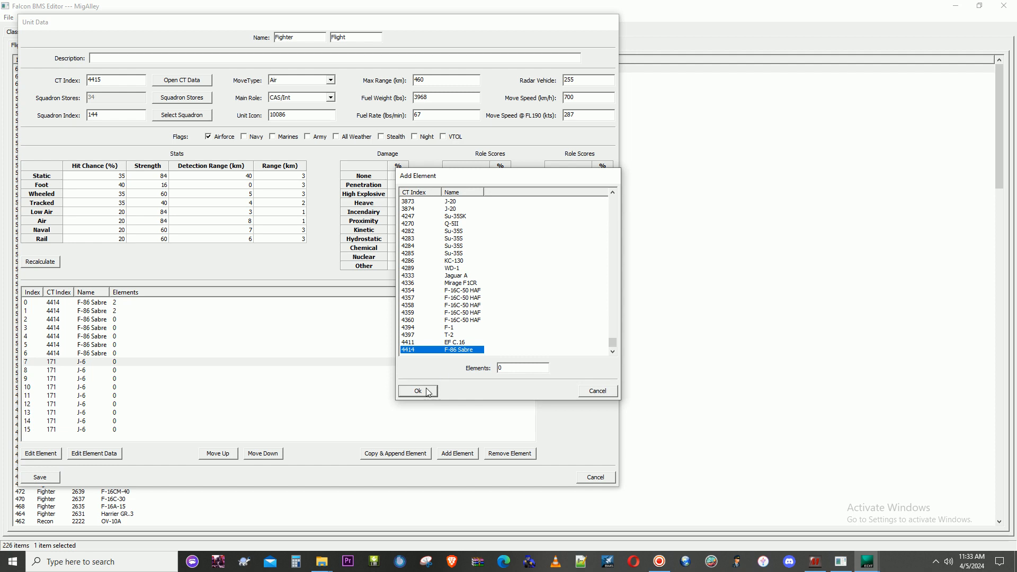
pyautogui.click(420, 392)
# Step: Change elements 8 and 9 of the flight from J-6 to F-86 Sabre, keeping 0 elements each
pyautogui.click(78, 371)
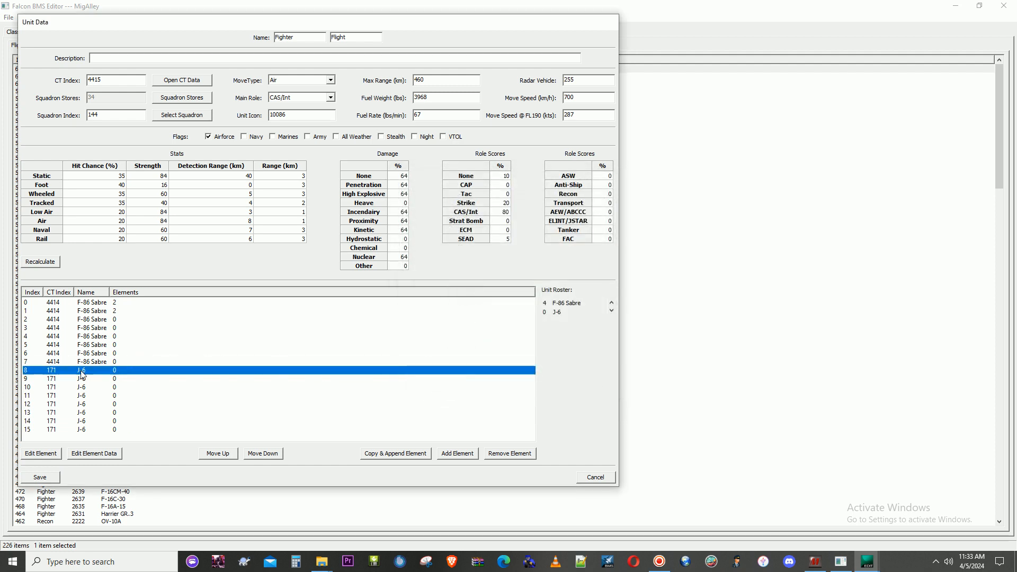
pyautogui.click(42, 453)
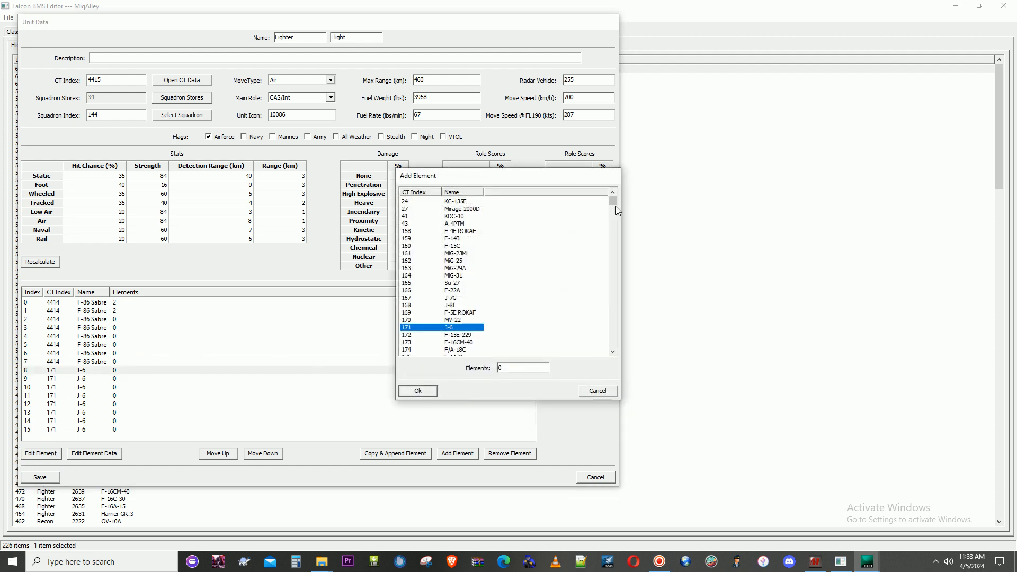
pyautogui.moveTo(613, 203); pyautogui.dragTo(613, 343)
pyautogui.click(472, 350)
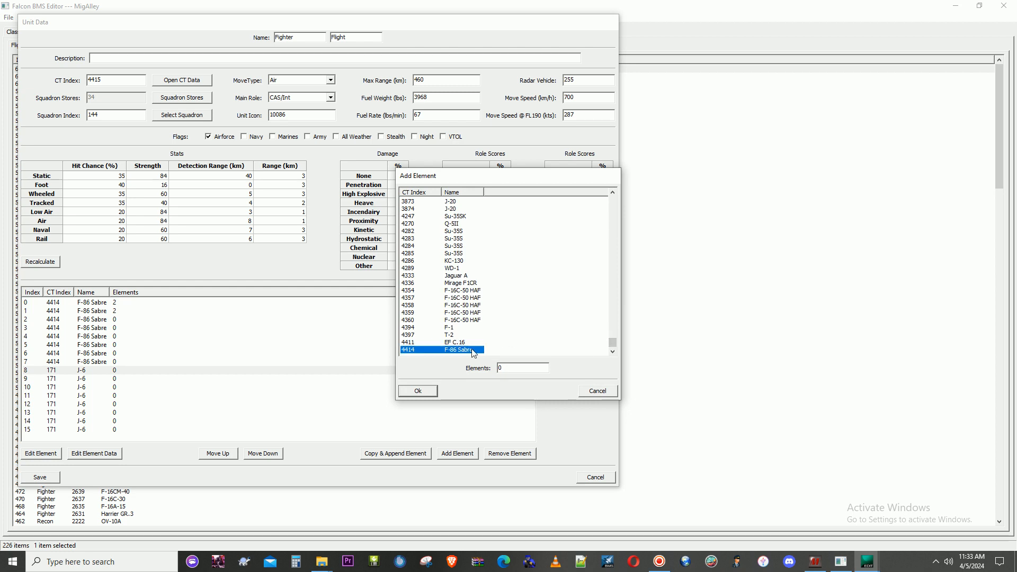
pyautogui.click(427, 391)
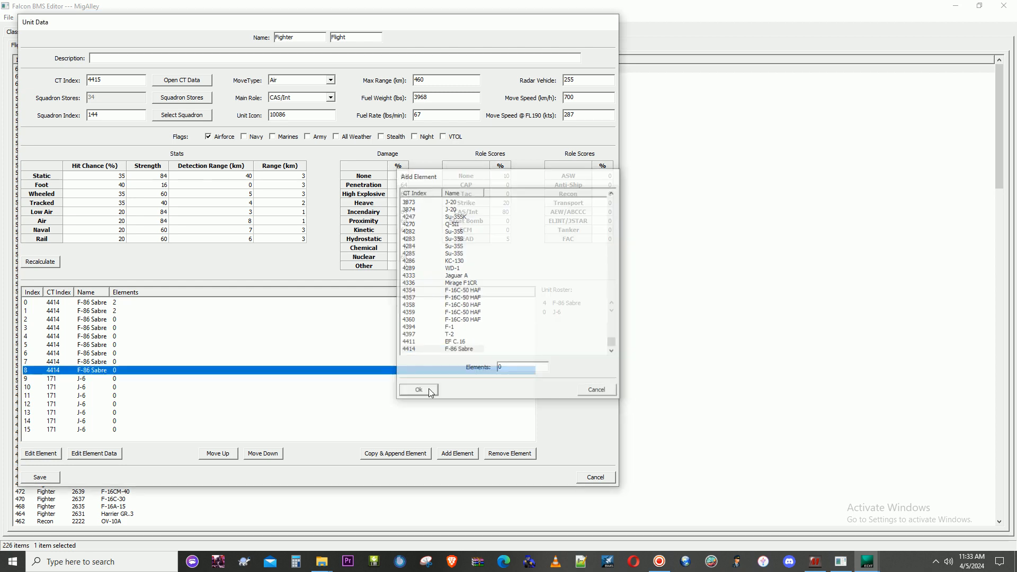
pyautogui.click(90, 379)
pyautogui.click(46, 454)
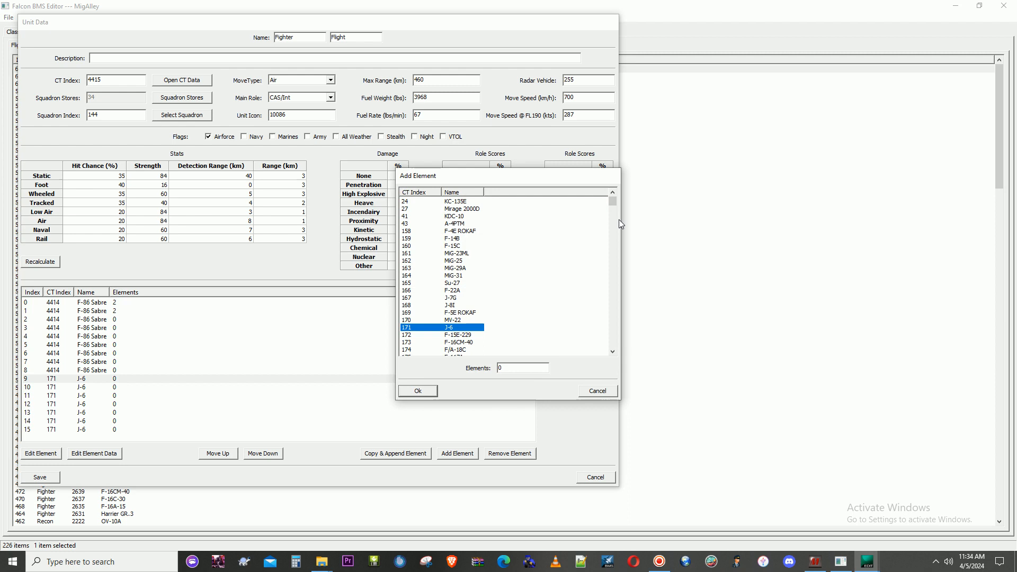
pyautogui.moveTo(615, 202); pyautogui.dragTo(615, 342)
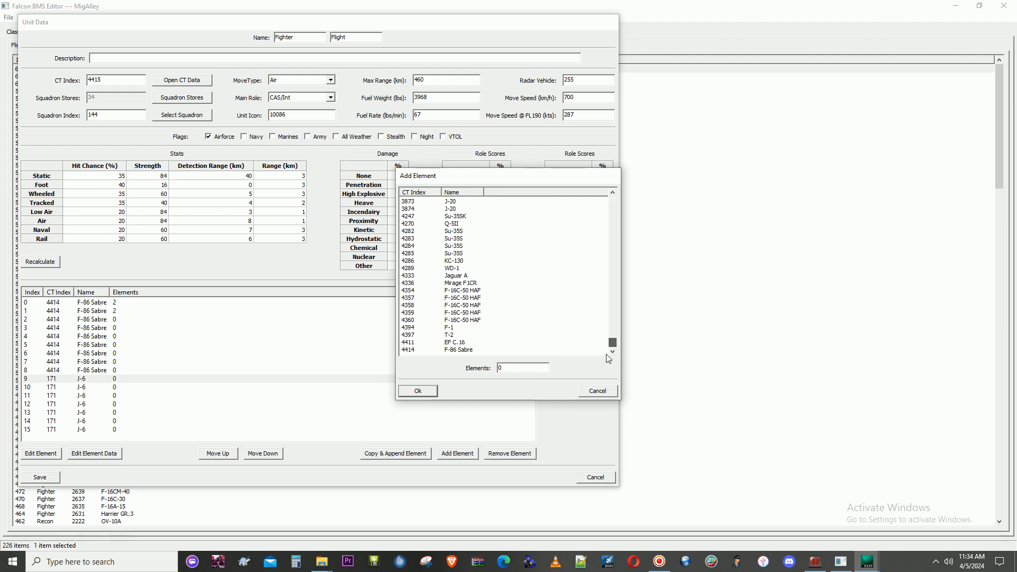
pyautogui.click(457, 350)
pyautogui.click(427, 391)
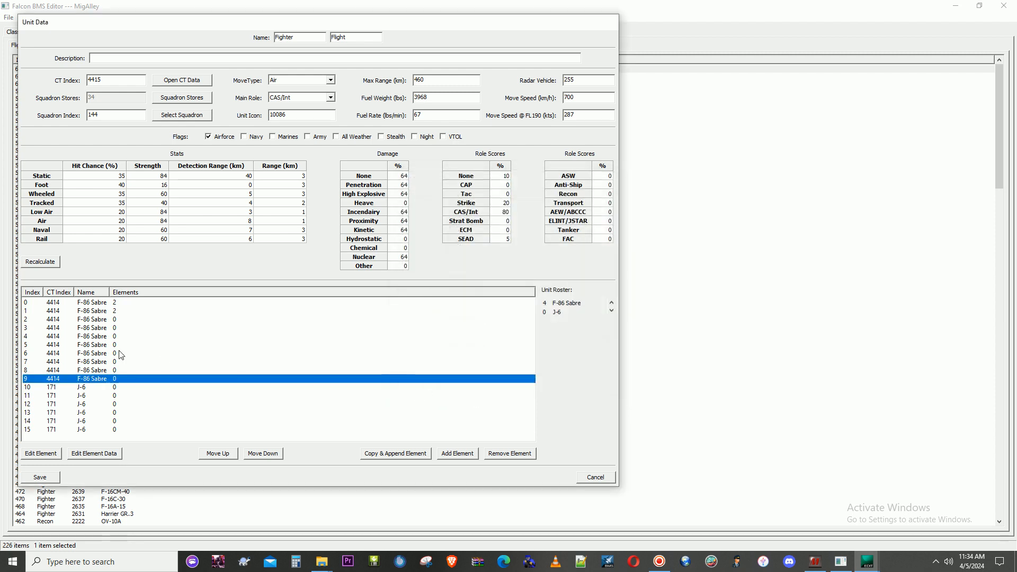
# Step: Change elements 10 and 11 of the flight from J-6 to F-86 Sabre, keeping 0 elements each
pyautogui.click(85, 391)
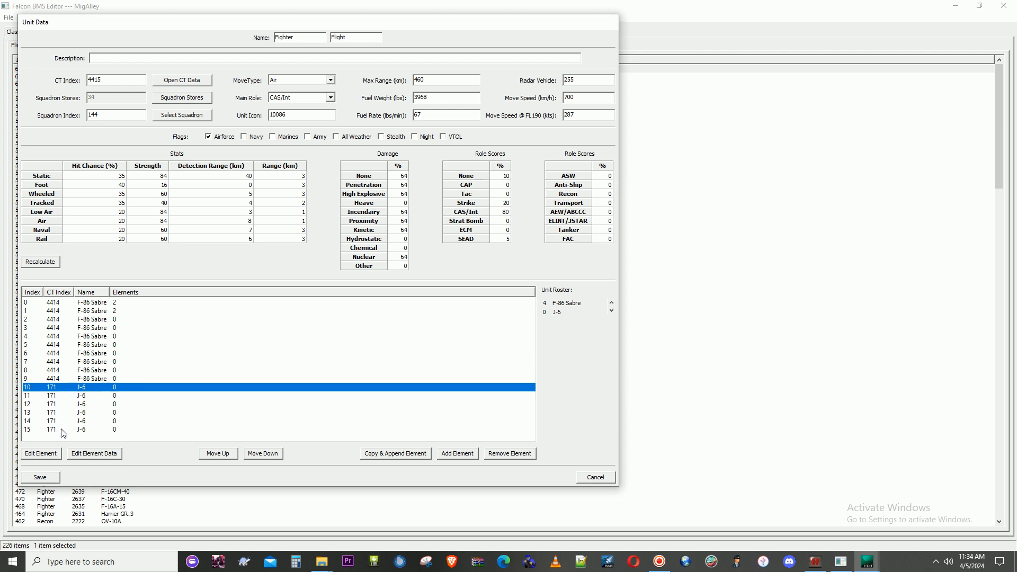
pyautogui.click(53, 454)
pyautogui.moveTo(618, 204); pyautogui.dragTo(604, 357)
pyautogui.click(464, 350)
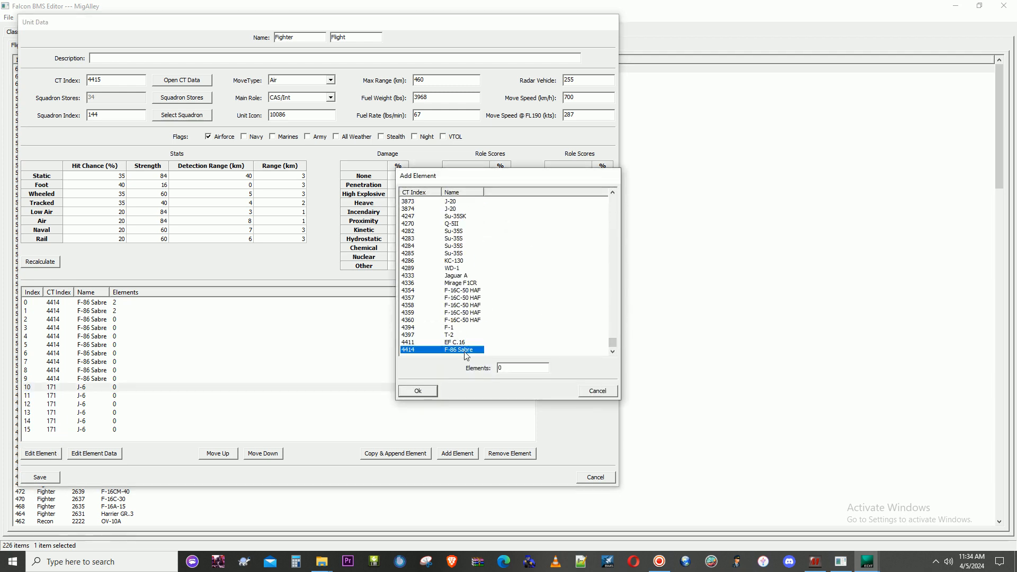
pyautogui.click(426, 390)
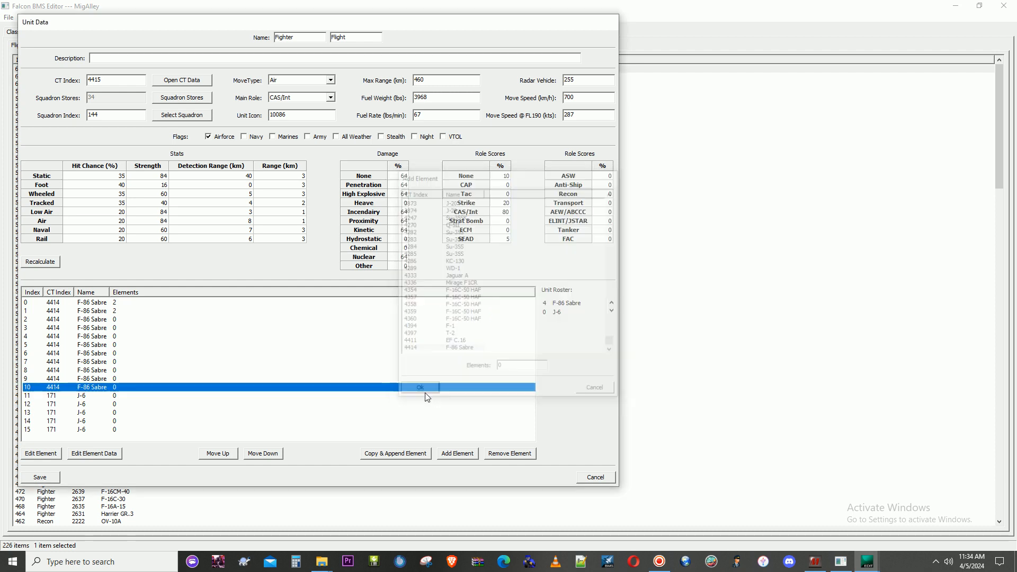
pyautogui.click(86, 396)
pyautogui.click(54, 453)
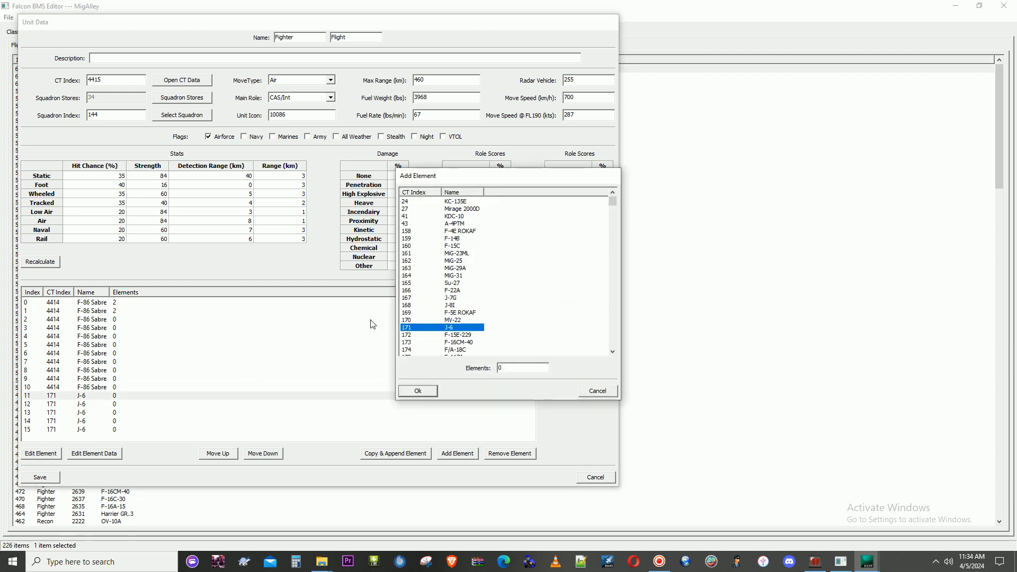
pyautogui.scroll(-10, 598, 281)
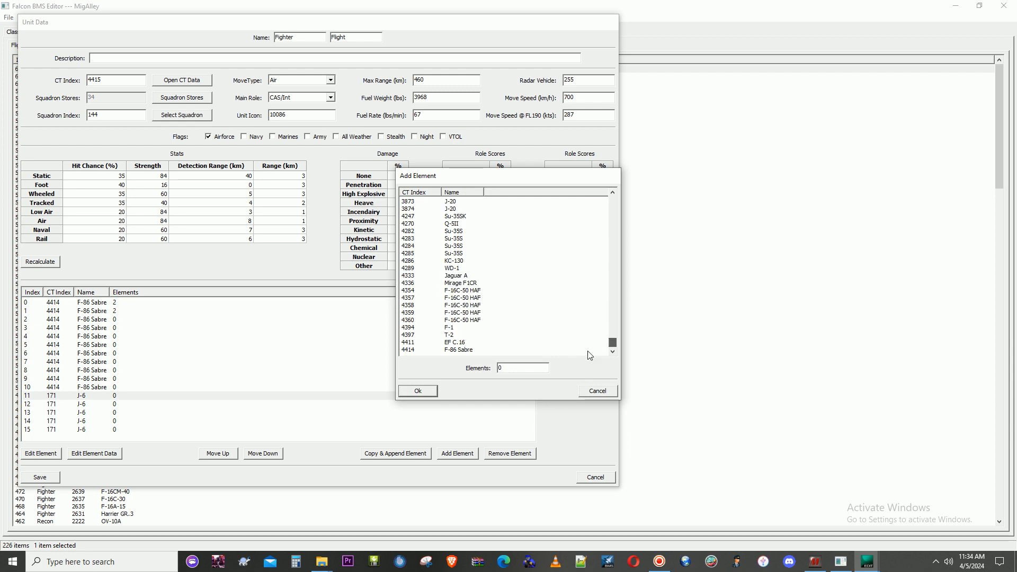
pyautogui.click(459, 350)
pyautogui.click(432, 392)
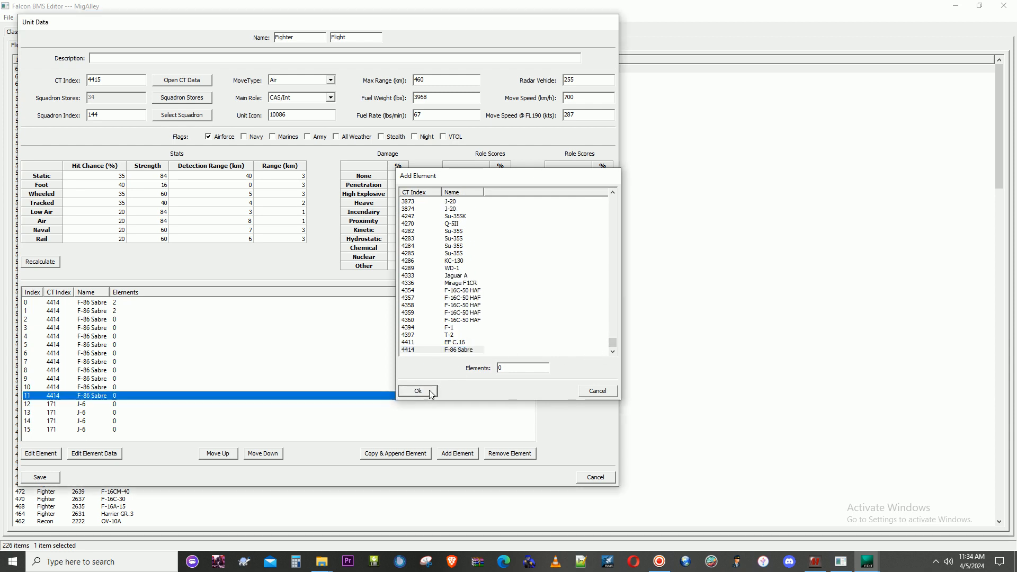
# Step: Change elements 12 and 13 of the flight from J-6 to F-86 Sabre, keeping 0 elements each
pyautogui.click(84, 404)
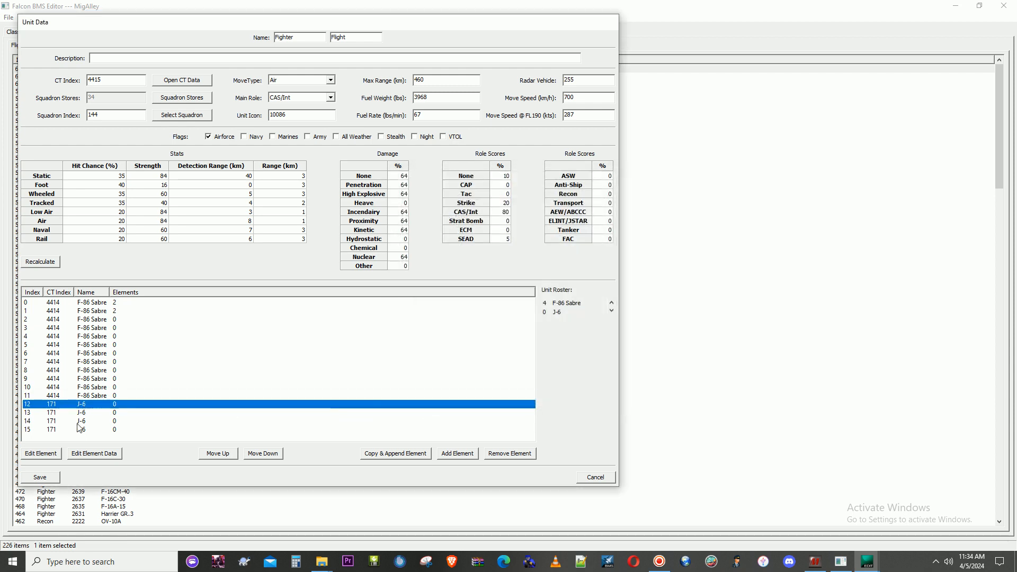
pyautogui.click(52, 454)
pyautogui.moveTo(612, 203); pyautogui.dragTo(613, 342)
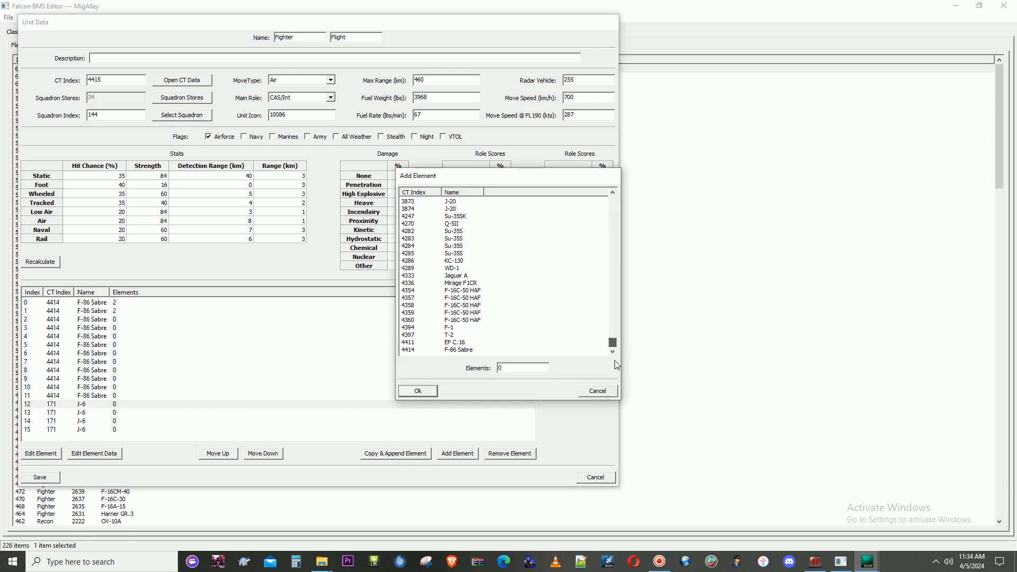
pyautogui.click(461, 350)
pyautogui.click(424, 392)
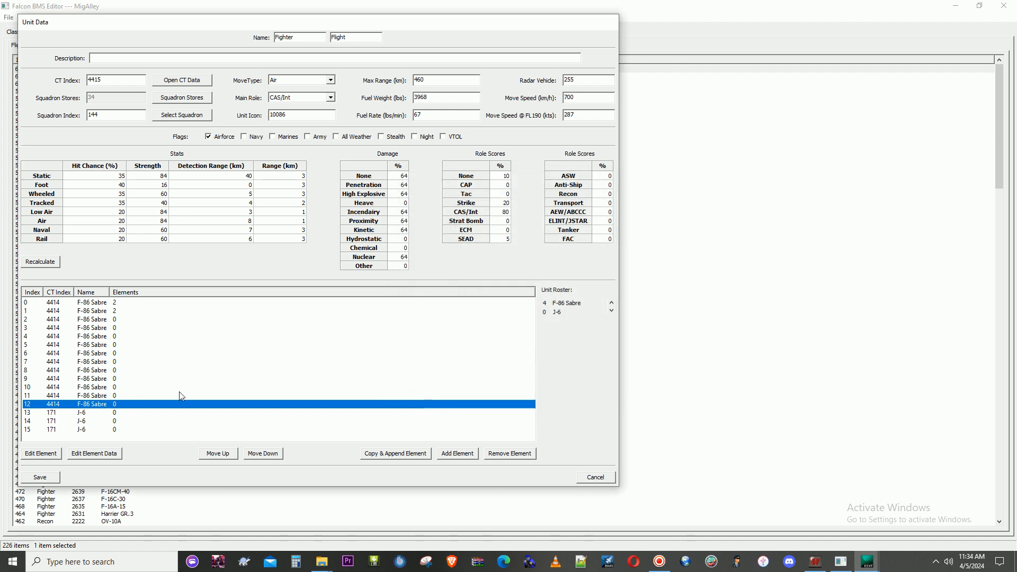
pyautogui.click(84, 412)
pyautogui.click(41, 454)
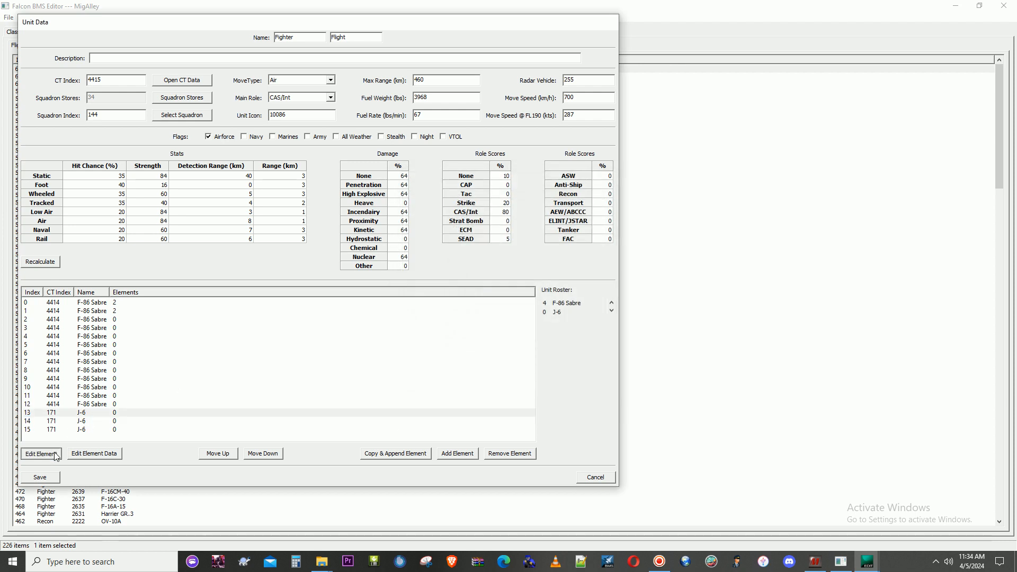
pyautogui.moveTo(611, 198); pyautogui.dragTo(606, 357)
pyautogui.click(466, 351)
pyautogui.click(424, 391)
# Step: Change elements 14 and 15 from J-6 to F-86 Sabre, keeping 0 elements each, and save the flight's unit data
pyautogui.click(79, 421)
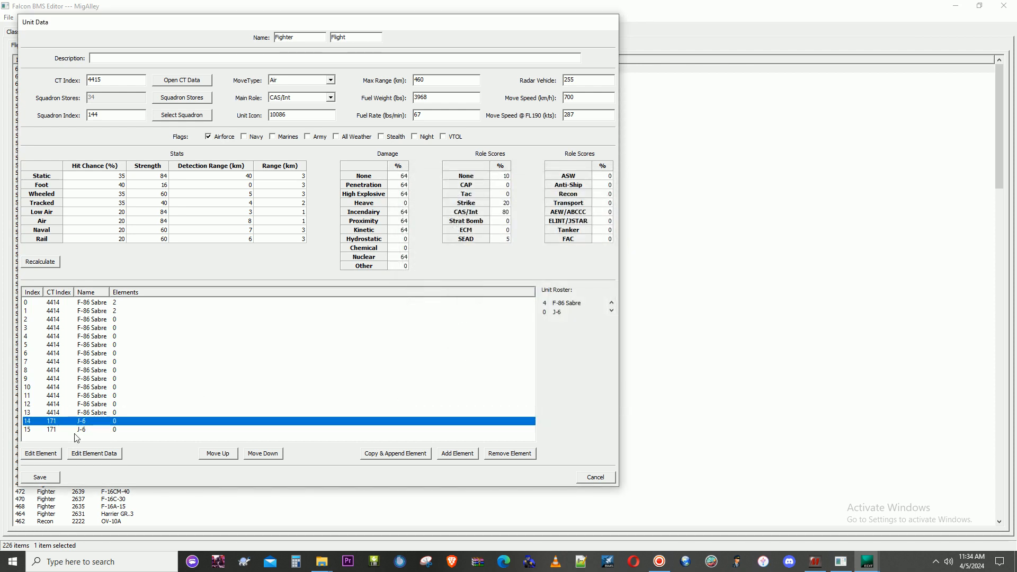
pyautogui.click(48, 454)
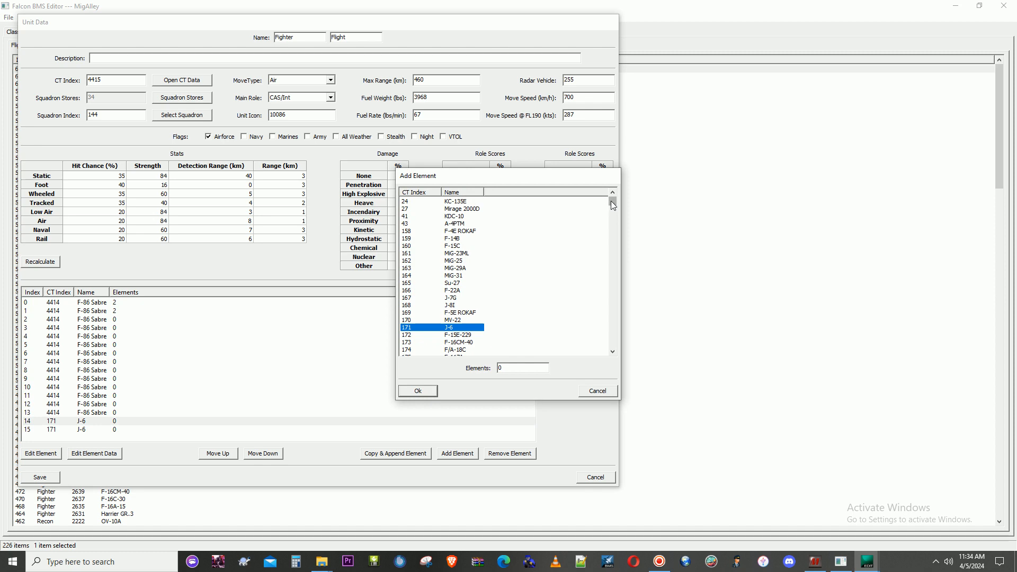
pyautogui.moveTo(618, 335); pyautogui.dragTo(616, 345)
pyautogui.click(460, 350)
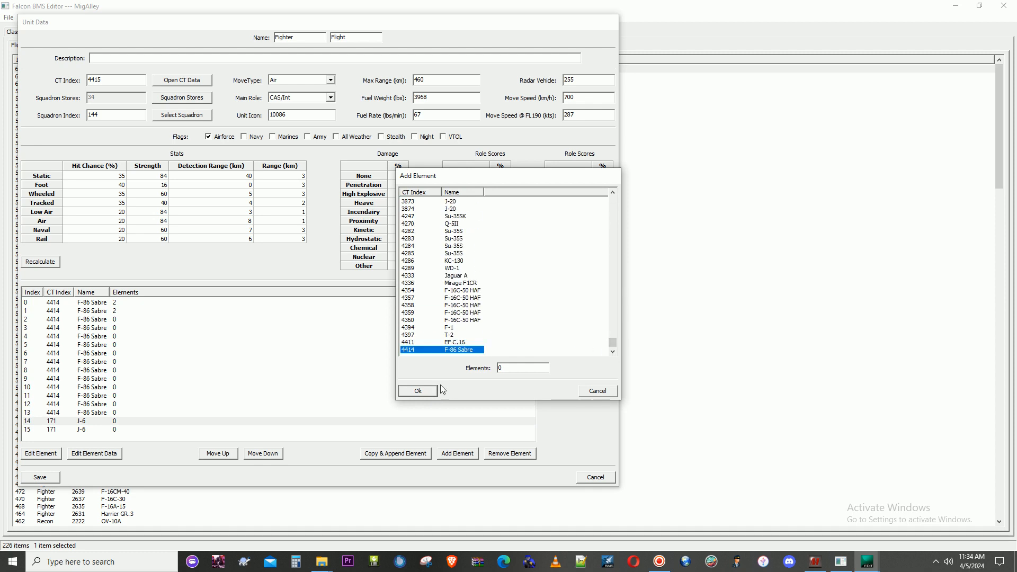
pyautogui.click(433, 392)
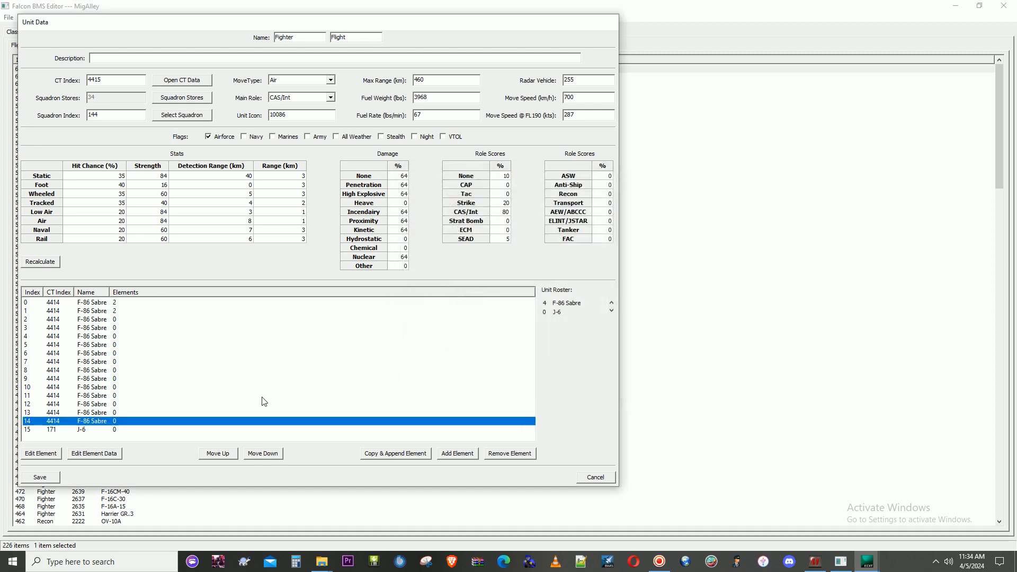
pyautogui.click(92, 430)
pyautogui.click(54, 454)
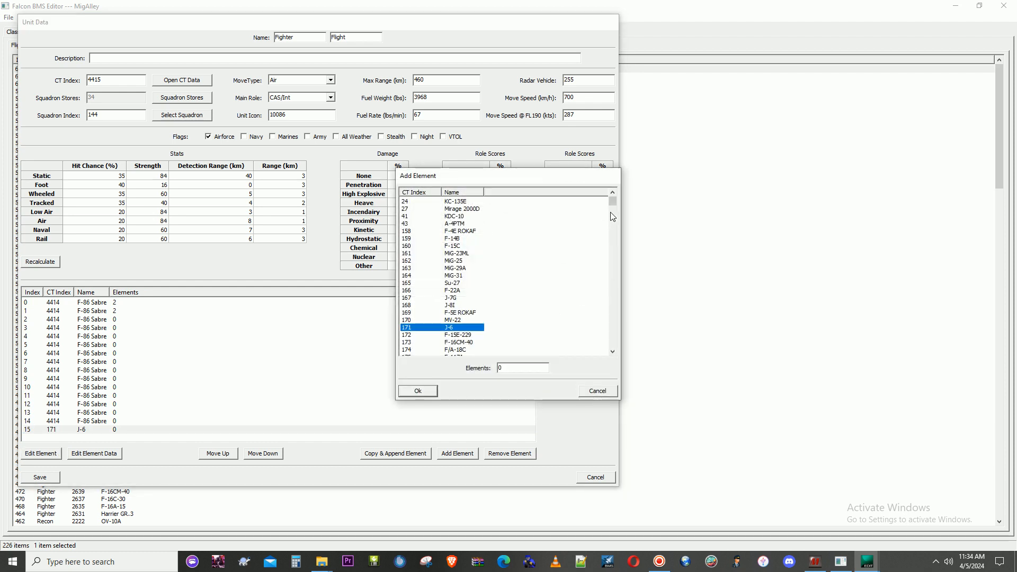
pyautogui.moveTo(613, 202); pyautogui.dragTo(616, 358)
pyautogui.click(453, 350)
pyautogui.click(418, 391)
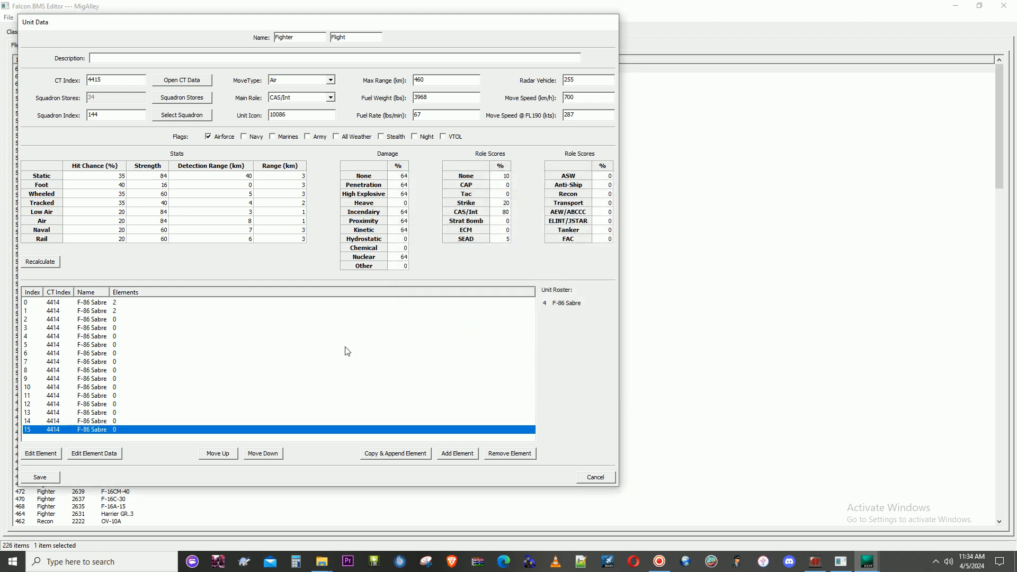
pyautogui.click(52, 480)
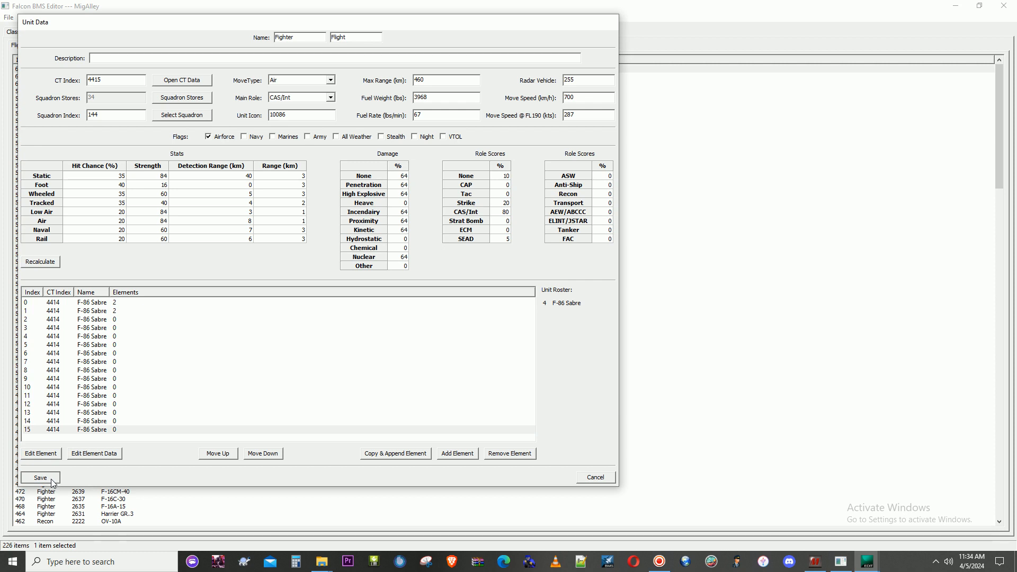
pyautogui.click(52, 479)
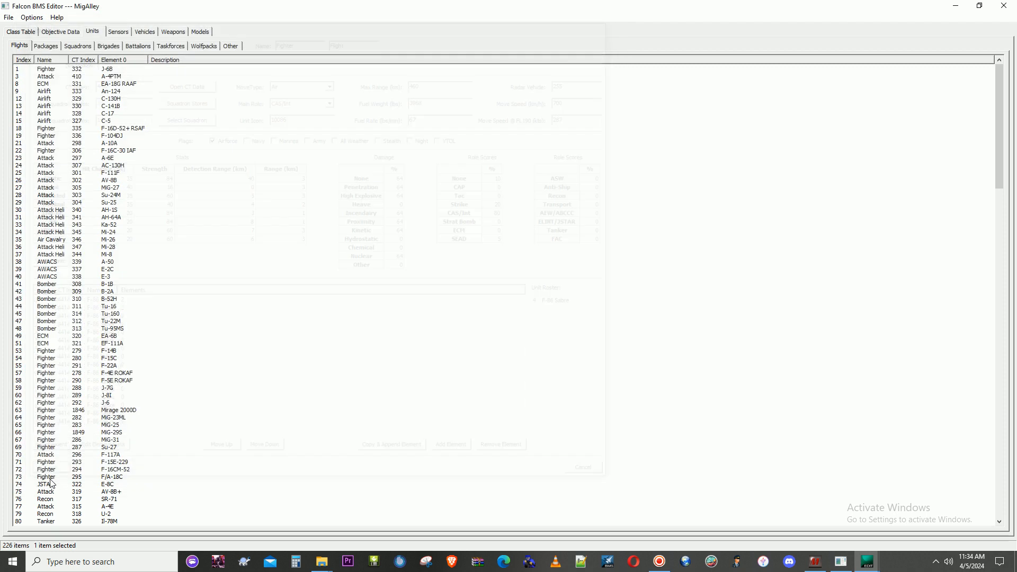
# Step: Sort the flights by descending index and check the F-86 Sabre flight's unit data without changing it
pyautogui.click(28, 62)
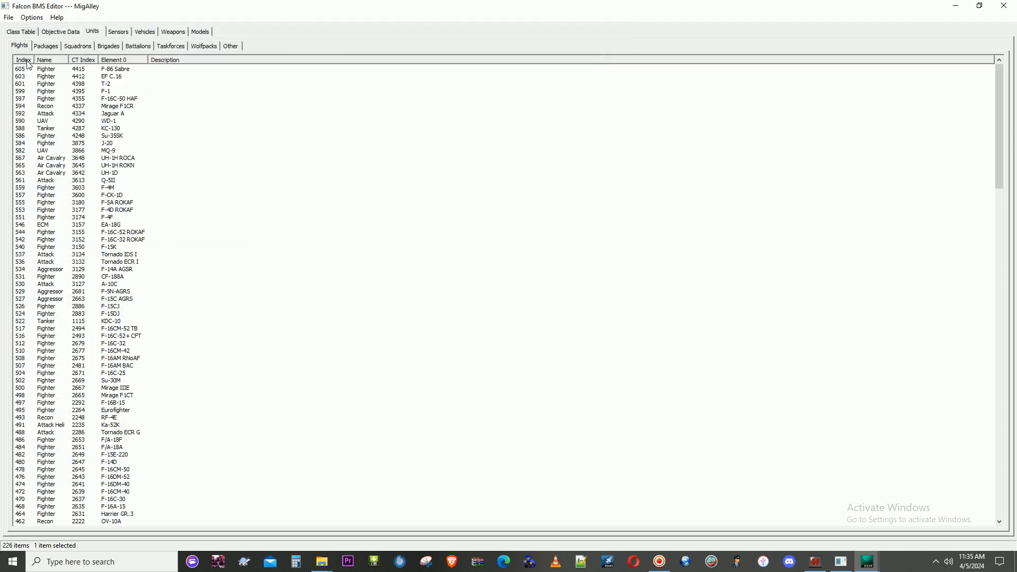
pyautogui.doubleClick(59, 70)
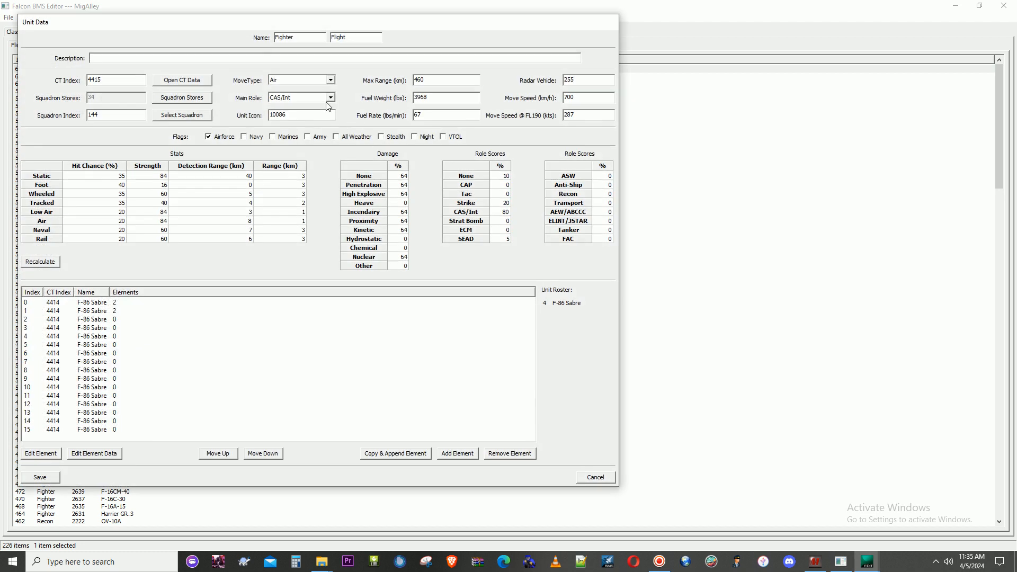
pyautogui.click(595, 479)
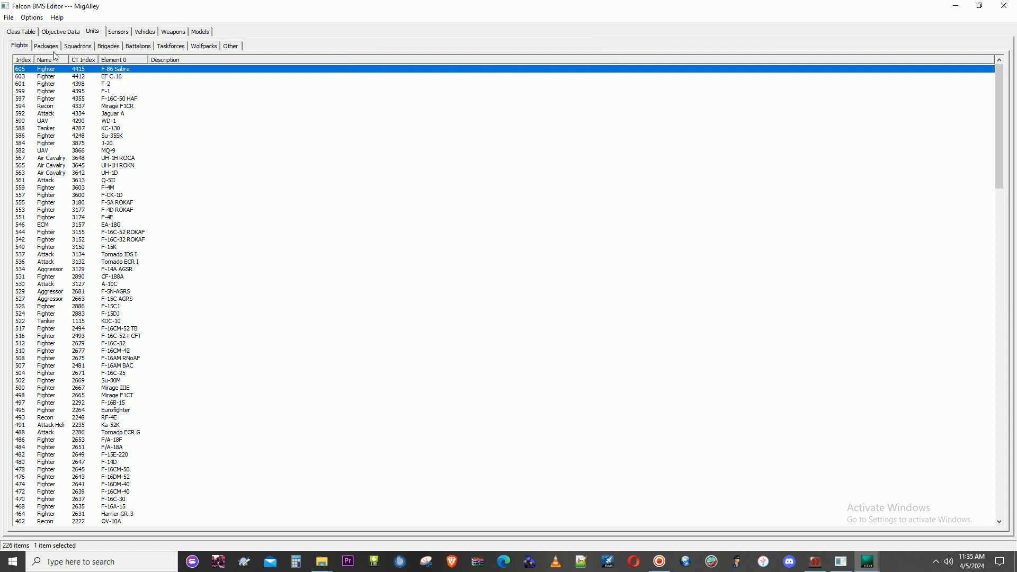
# Step: Sort the squadron units by element and add a copy of the J-6 fighter squadron
pyautogui.click(78, 47)
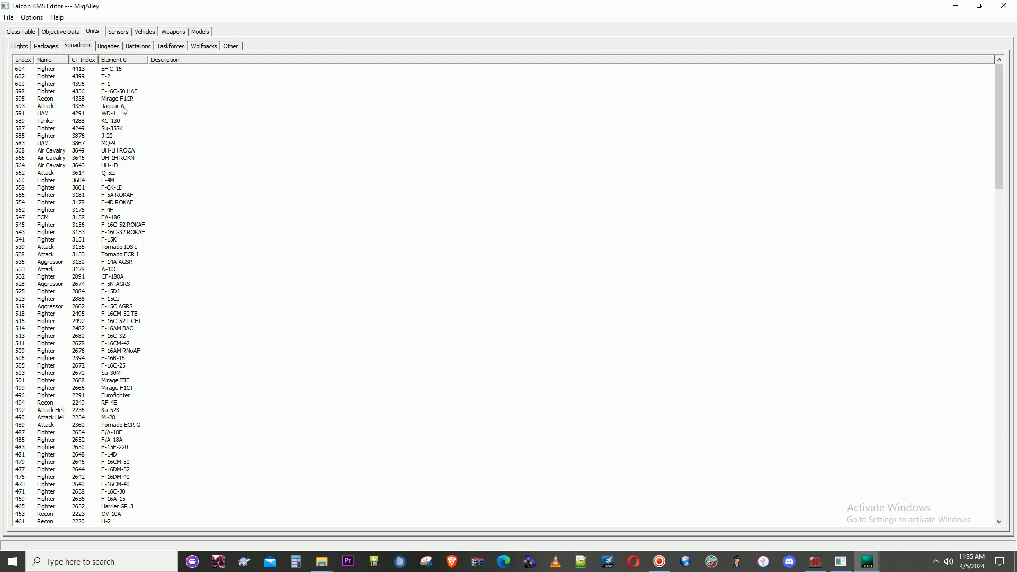
pyautogui.click(119, 60)
pyautogui.scroll(-20, 138, 212)
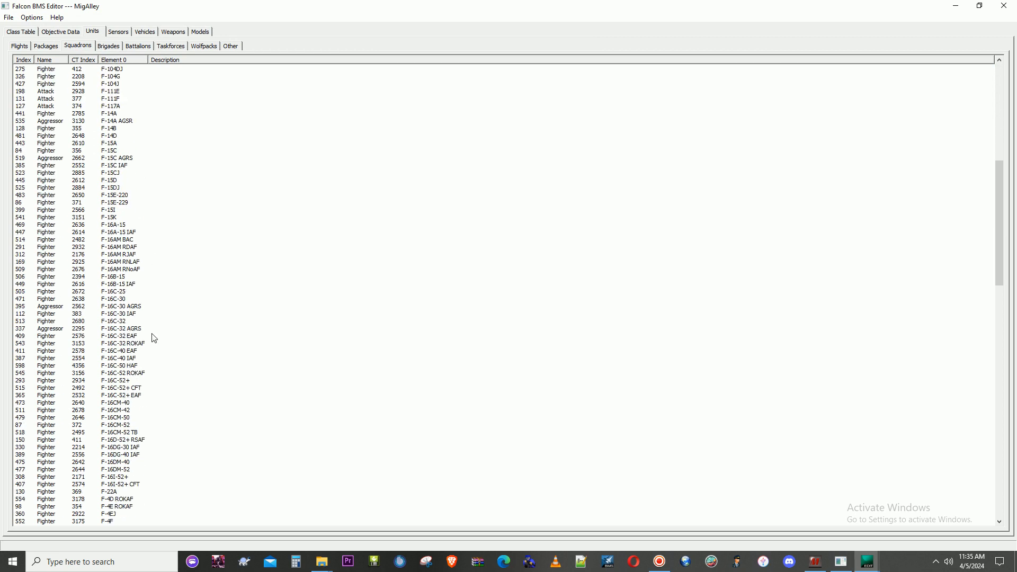
pyautogui.scroll(-8, 154, 338)
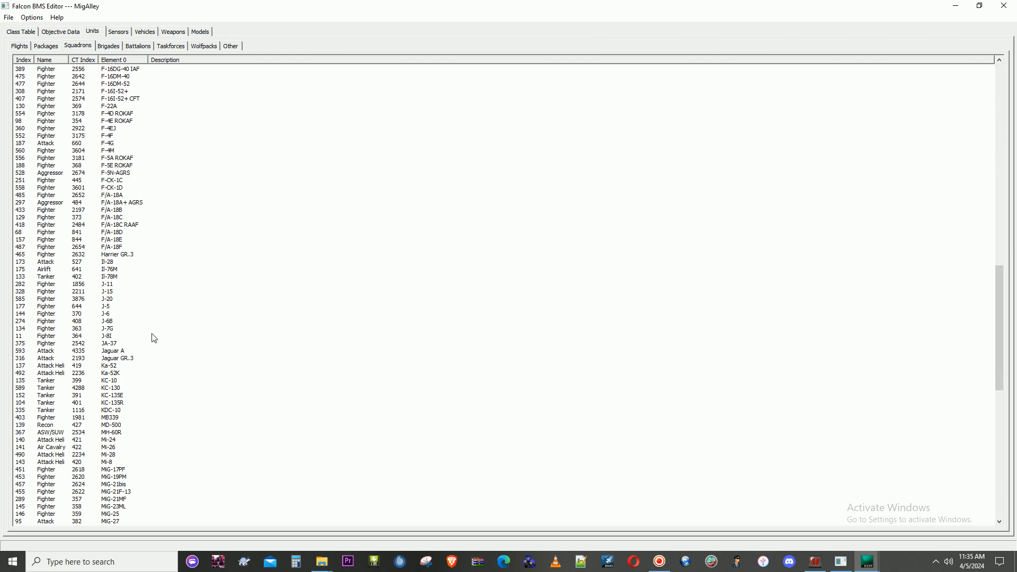
pyautogui.click(114, 315)
pyautogui.rightClick(113, 318)
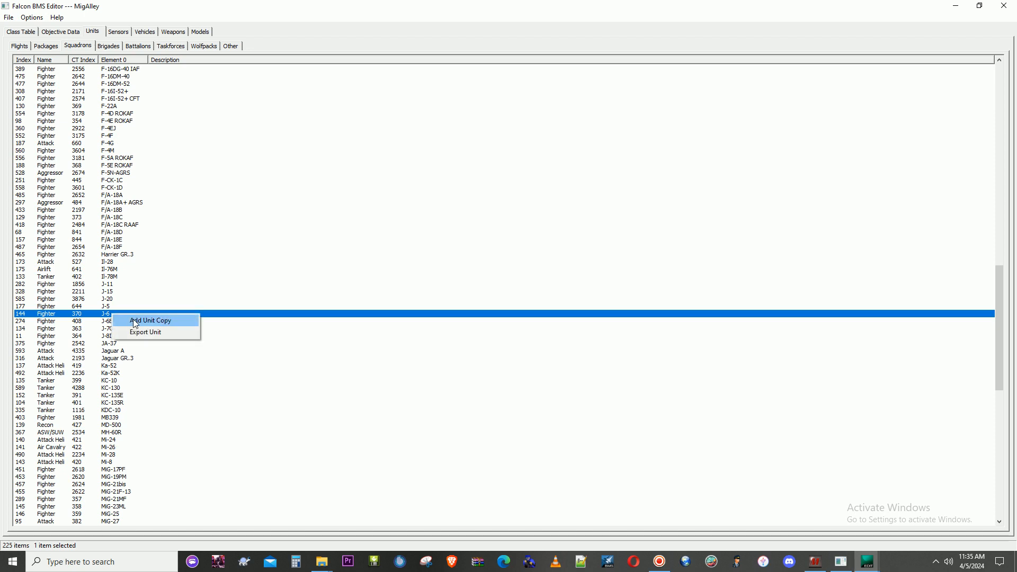
pyautogui.click(133, 319)
pyautogui.click(508, 319)
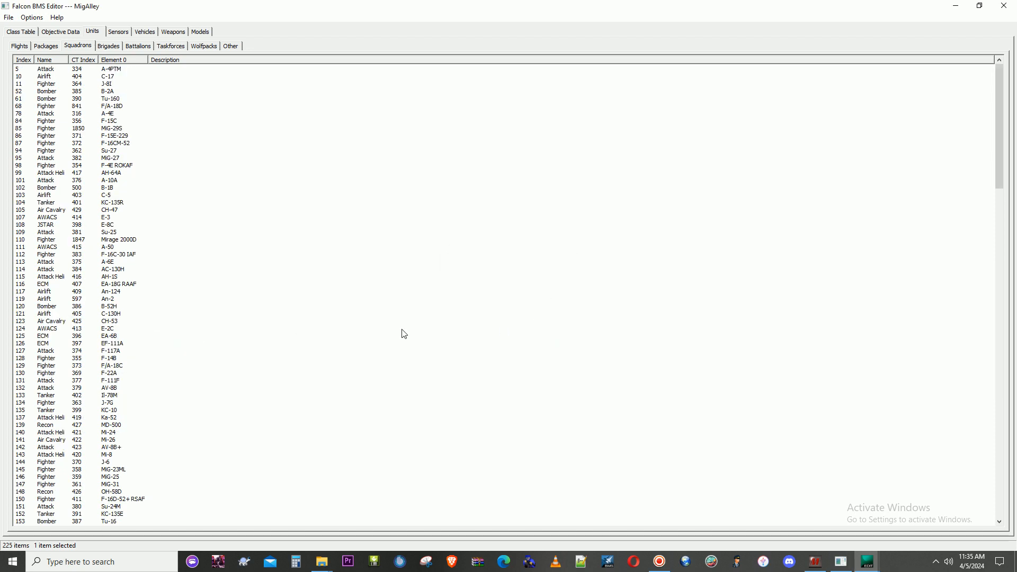
# Step: Sort the squadrons by descending index, open the copied J-6 squadron's unit data, and rename it as Fighter
pyautogui.click(24, 59)
pyautogui.click(24, 59)
pyautogui.doubleClick(64, 70)
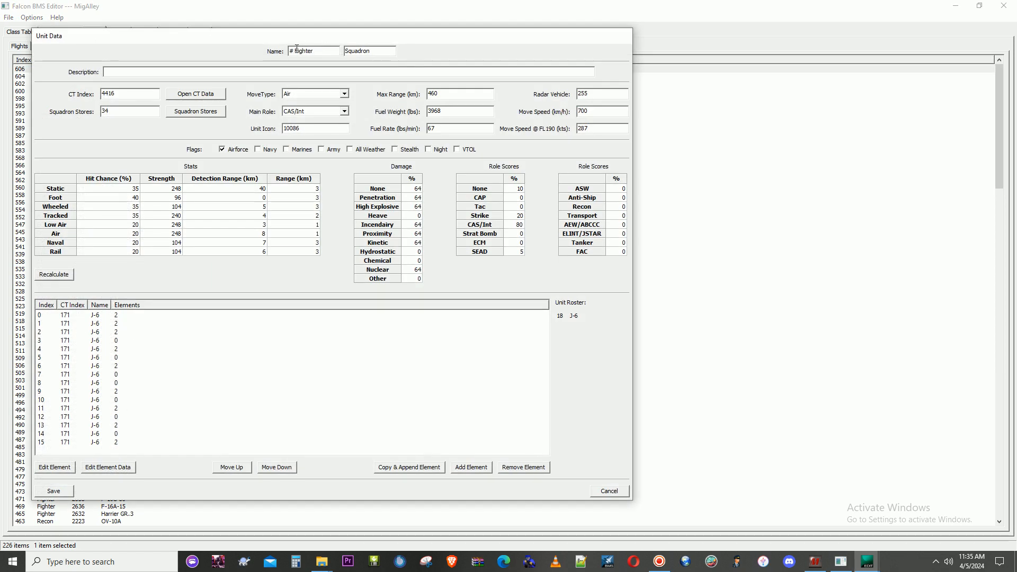
pyautogui.press('Delete')
pyautogui.press('Delete')
# Step: Change elements 0 and 1 of the copied squadron from J-6 to F-86 Sabre
pyautogui.click(95, 317)
pyautogui.click(55, 467)
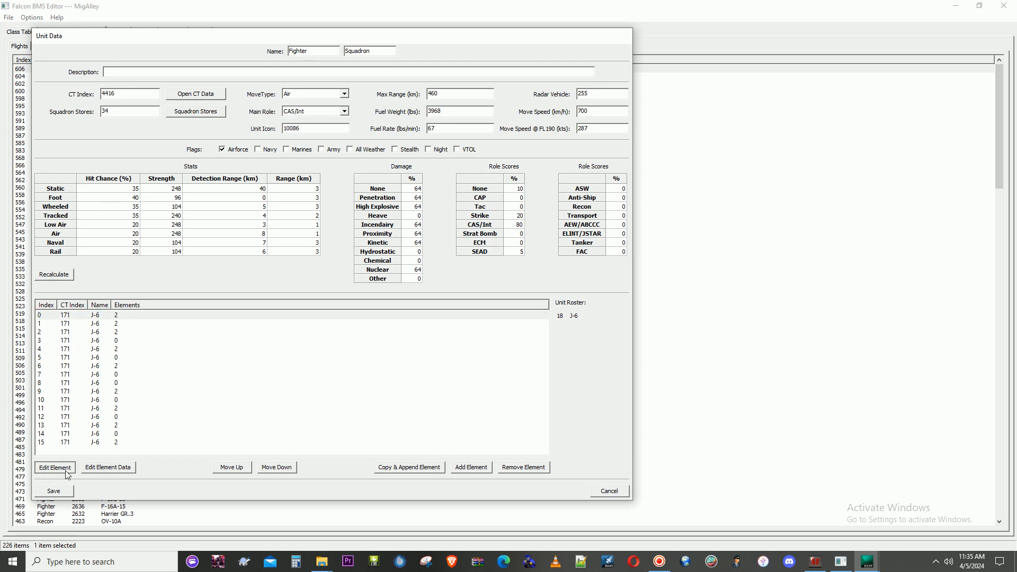
pyautogui.moveTo(613, 202); pyautogui.dragTo(612, 342)
pyautogui.click(450, 351)
pyautogui.click(426, 392)
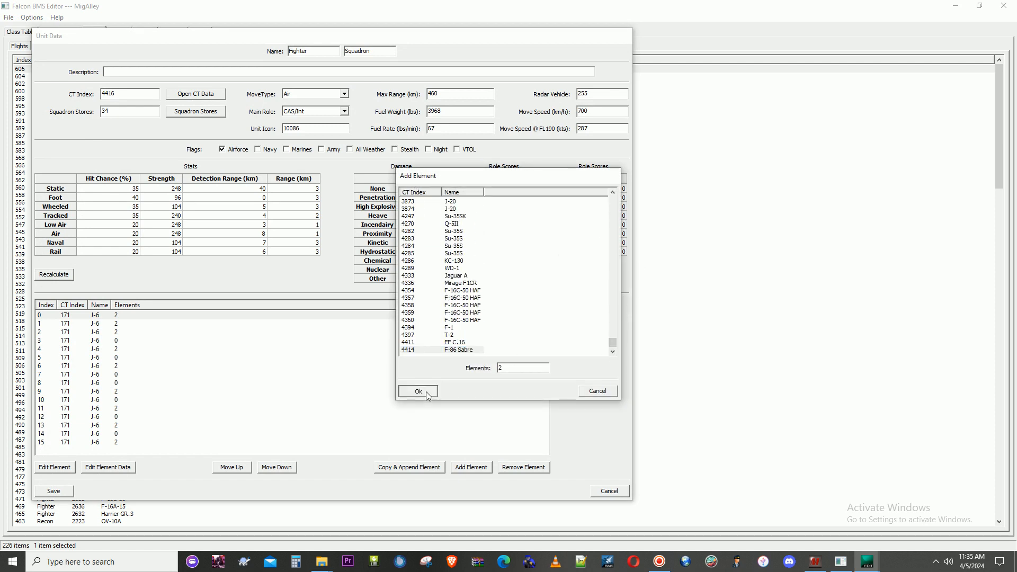
pyautogui.click(94, 326)
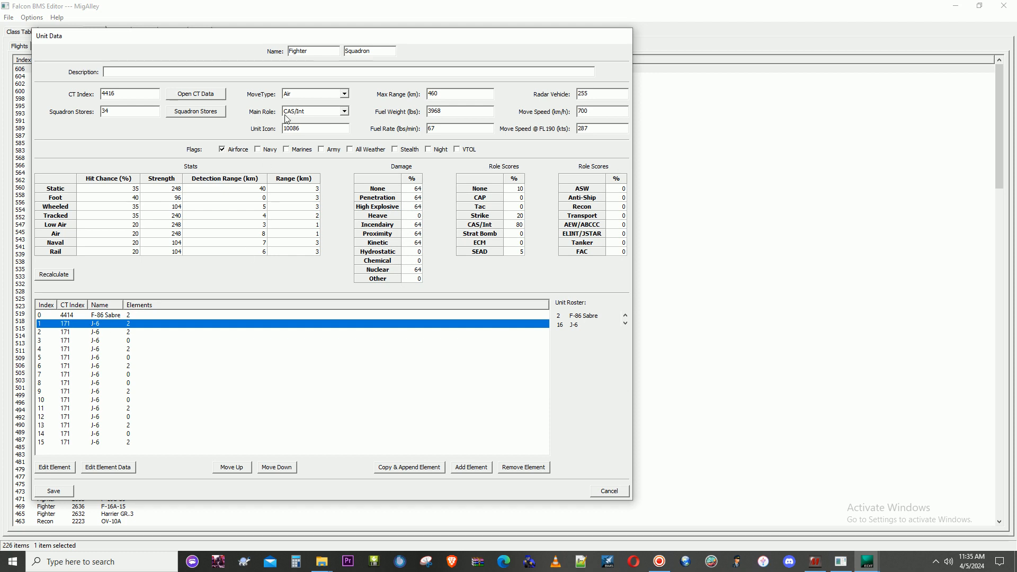
pyautogui.click(97, 334)
pyautogui.click(95, 325)
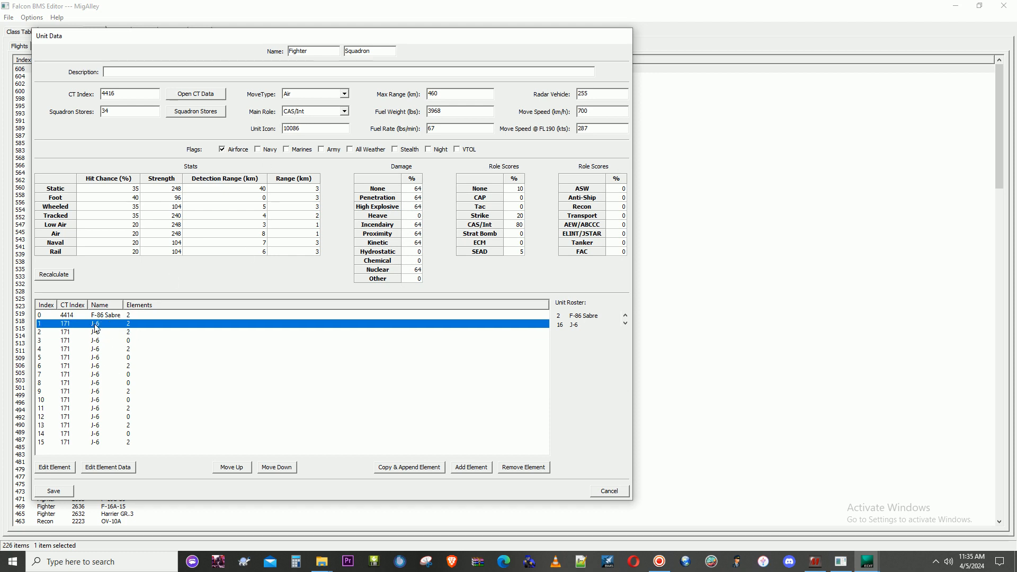
pyautogui.click(61, 468)
pyautogui.moveTo(613, 202); pyautogui.dragTo(613, 353)
pyautogui.click(471, 350)
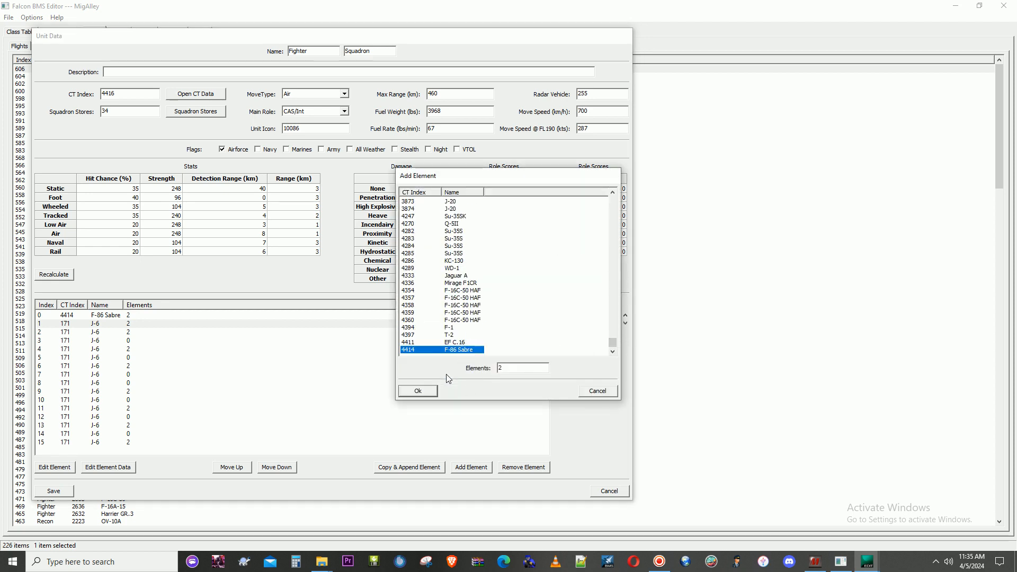
pyautogui.click(418, 390)
# Step: Change elements 2 and 3 of the copied squadron from J-6 to F-86 Sabre
pyautogui.click(98, 334)
pyautogui.click(57, 467)
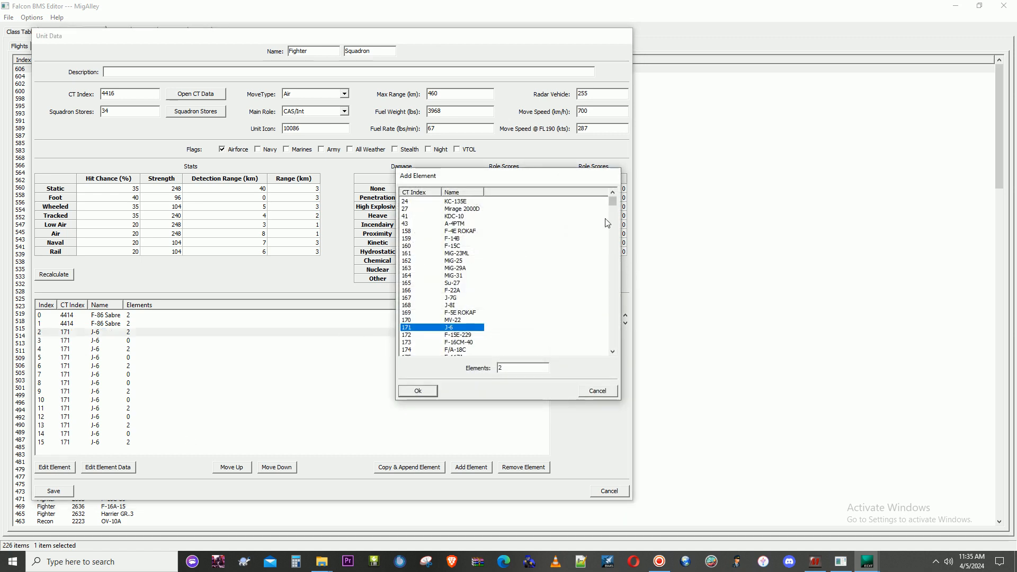
pyautogui.moveTo(609, 201); pyautogui.dragTo(640, 348)
pyautogui.click(472, 350)
pyautogui.click(427, 392)
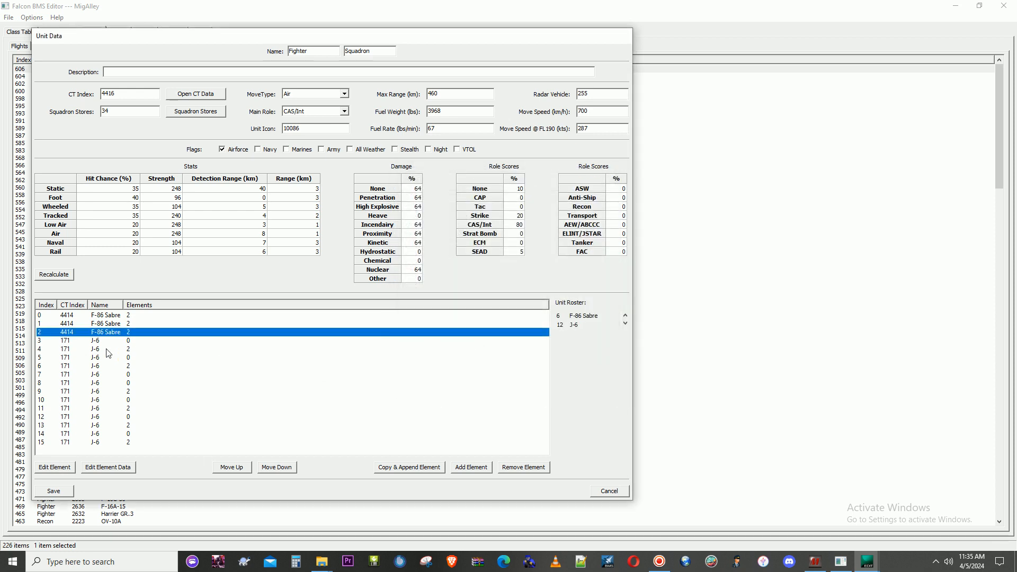
pyautogui.click(105, 342)
pyautogui.click(67, 469)
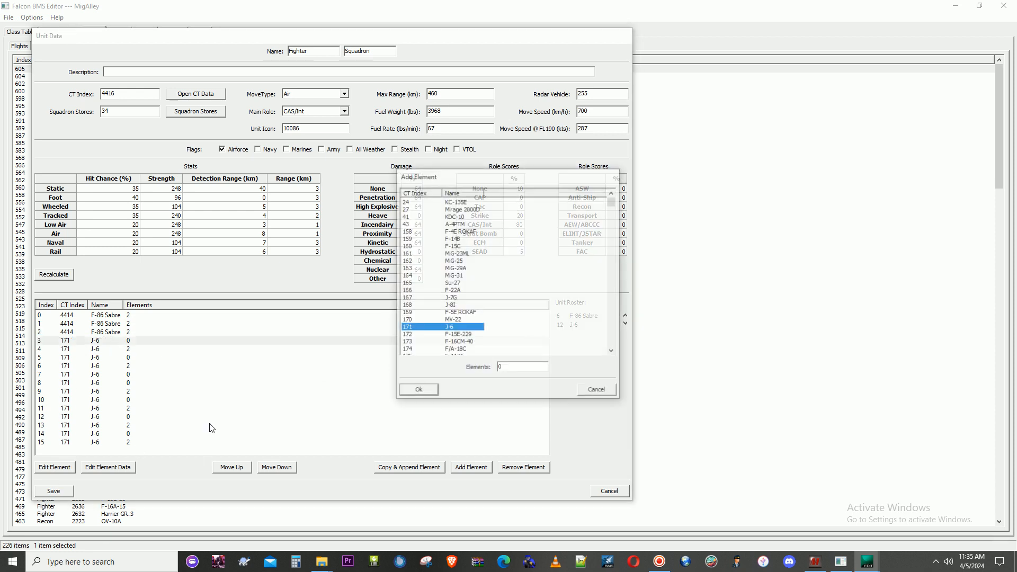
pyautogui.moveTo(614, 202); pyautogui.dragTo(603, 345)
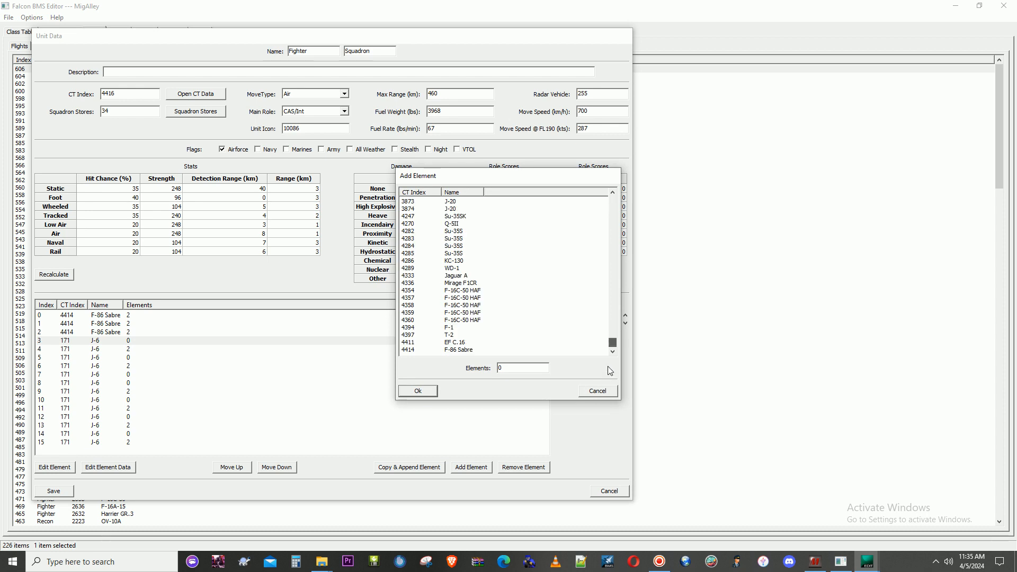
pyautogui.click(469, 350)
pyautogui.click(416, 391)
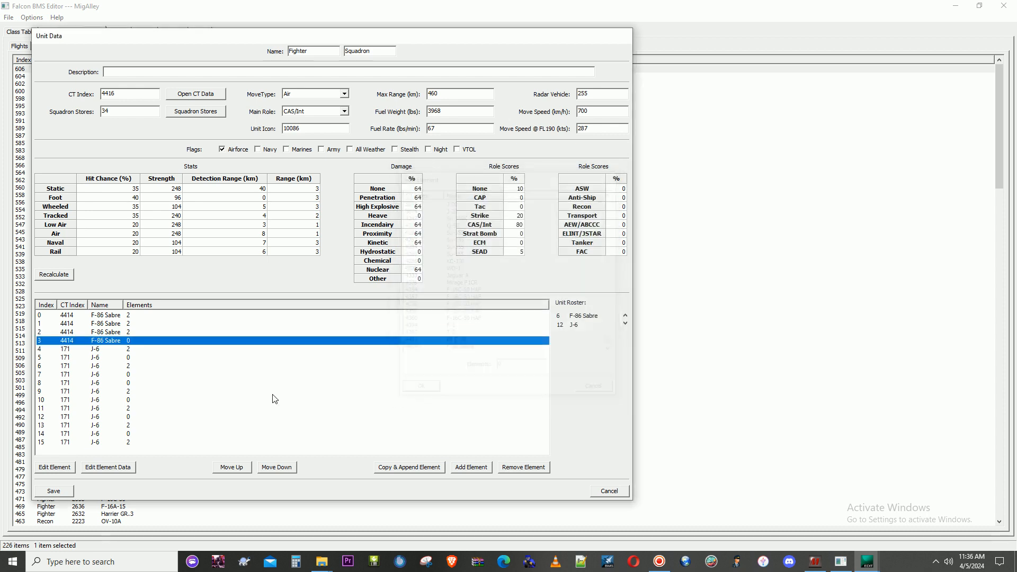
# Step: Change elements 4 and 5 of the copied squadron from J-6 to F-86 Sabre
pyautogui.click(104, 349)
pyautogui.click(56, 468)
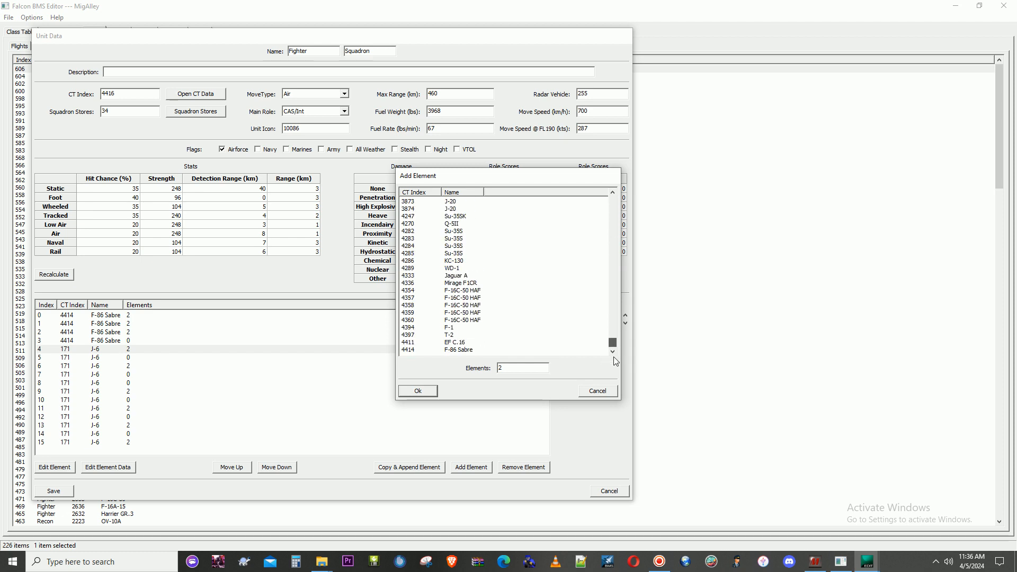
pyautogui.click(466, 351)
pyautogui.click(419, 393)
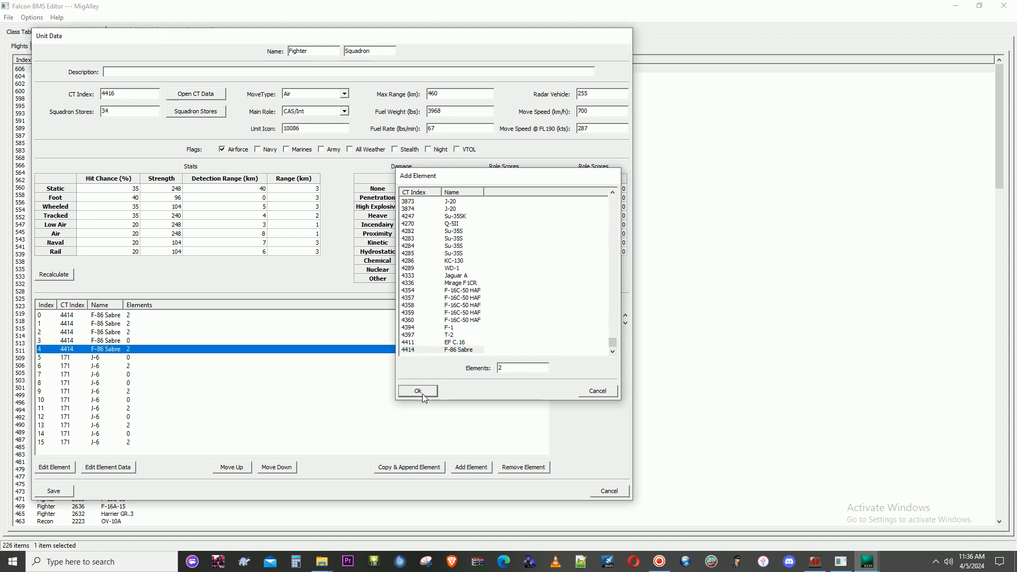
pyautogui.click(103, 357)
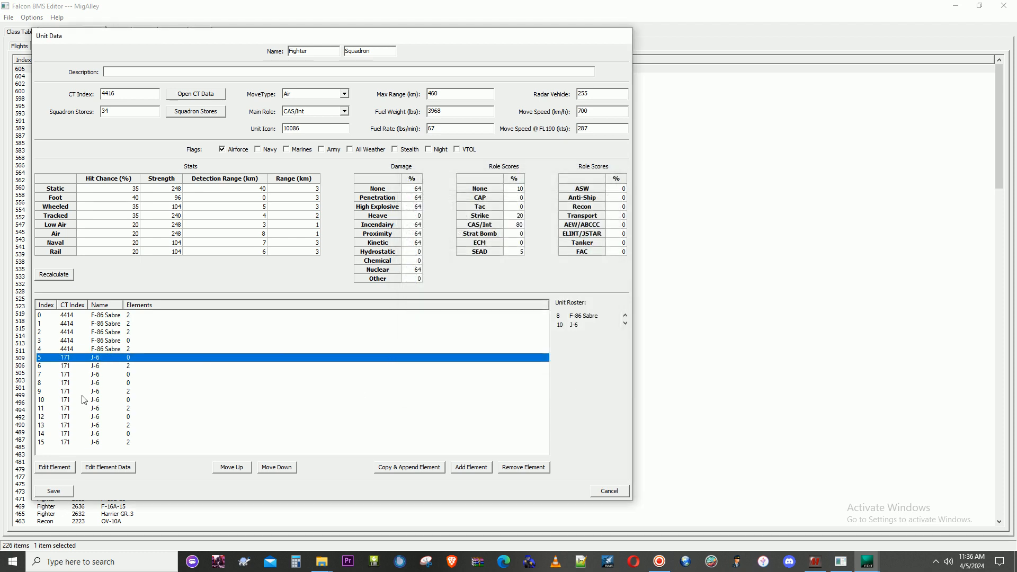
pyautogui.click(56, 467)
pyautogui.moveTo(613, 200); pyautogui.dragTo(612, 343)
pyautogui.click(471, 350)
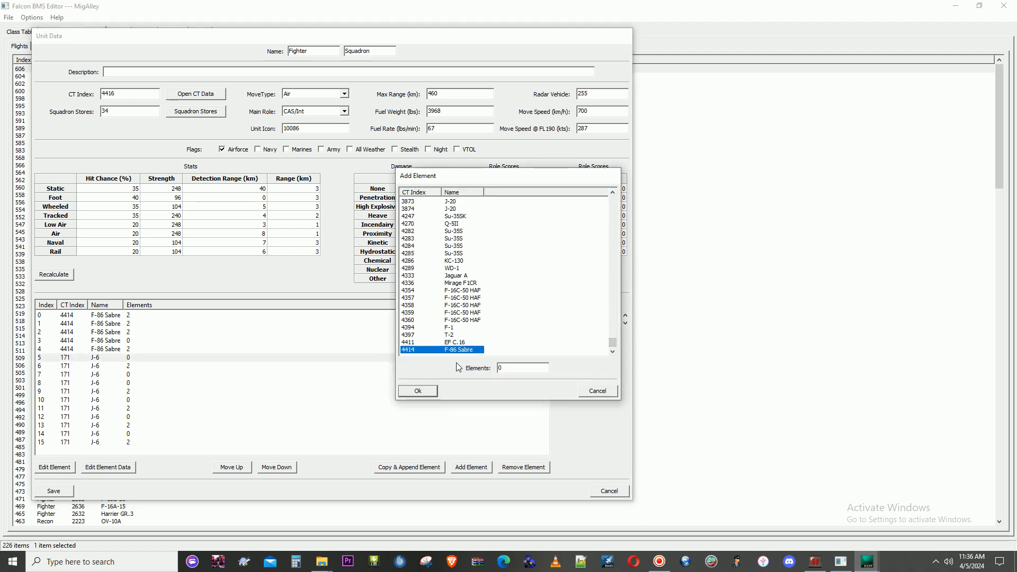
pyautogui.click(418, 391)
# Step: Change elements 6 and 7 of the copied squadron from J-6 to F-86 Sabre
pyautogui.click(94, 369)
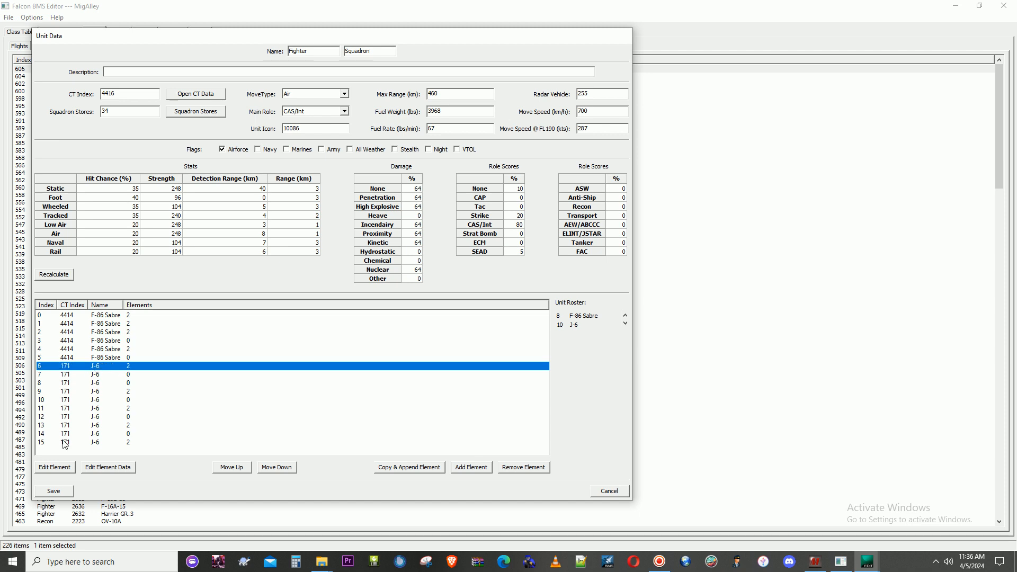
pyautogui.click(59, 469)
pyautogui.moveTo(614, 204); pyautogui.dragTo(618, 345)
pyautogui.click(471, 350)
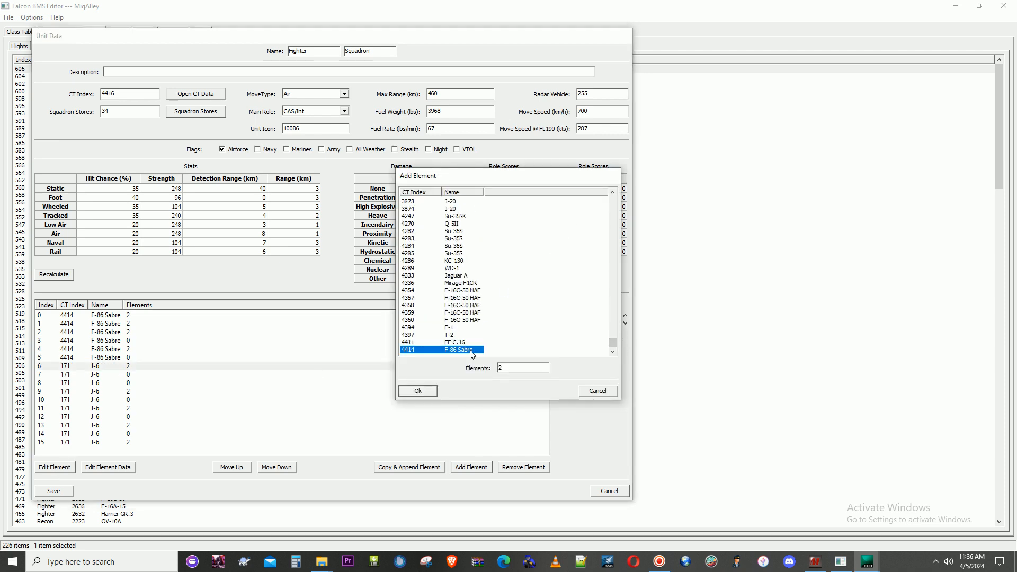
pyautogui.click(418, 390)
pyautogui.click(108, 375)
pyautogui.click(68, 469)
pyautogui.click(613, 224)
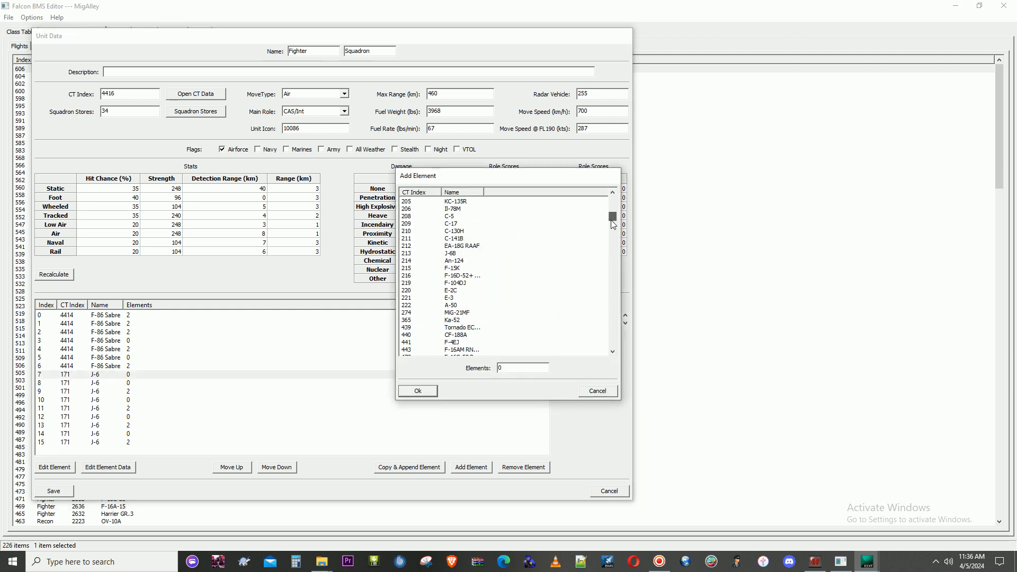
pyautogui.moveTo(613, 222); pyautogui.dragTo(618, 345)
pyautogui.click(471, 350)
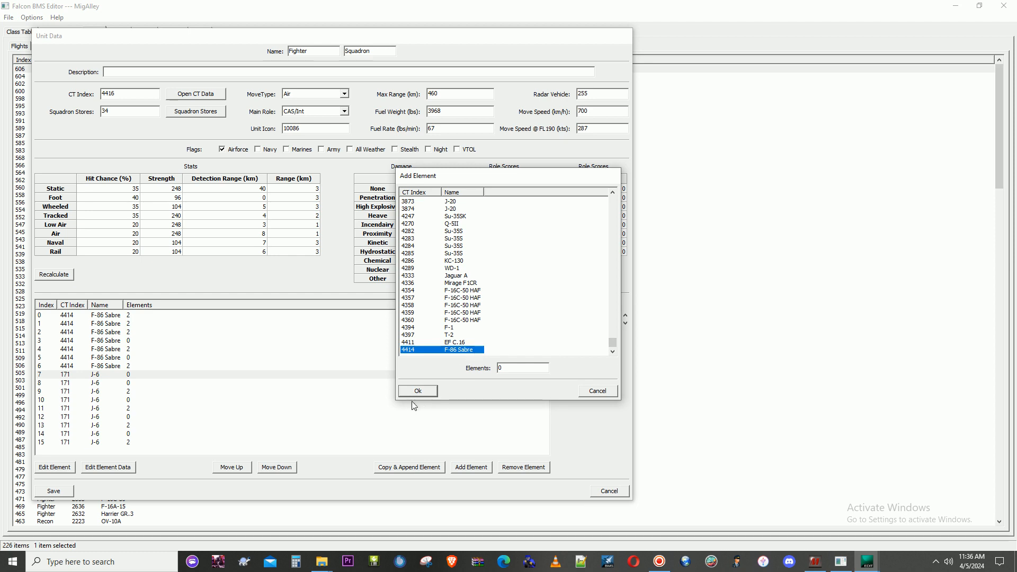
pyautogui.click(418, 392)
# Step: Change elements 8 and 9 of the copied squadron from J-6 to F-86 Sabre
pyautogui.click(103, 385)
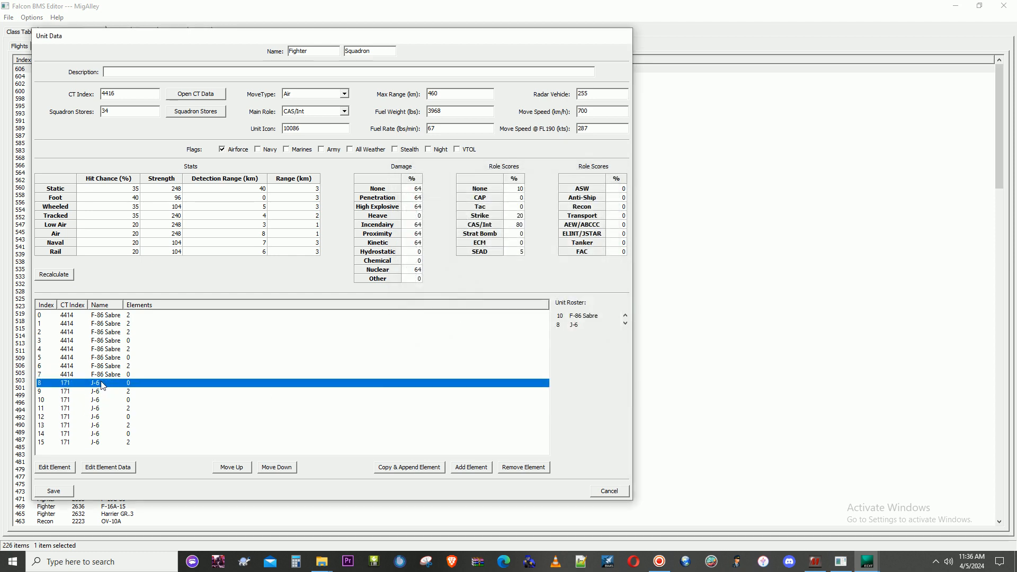
pyautogui.click(73, 466)
pyautogui.moveTo(613, 202); pyautogui.dragTo(507, 344)
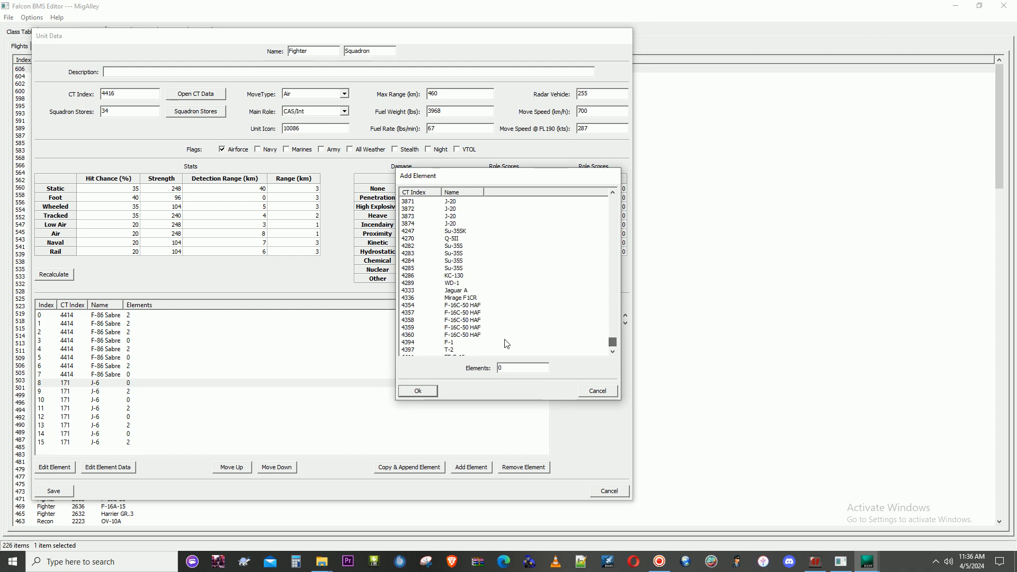
pyautogui.scroll(-1, 579, 324)
pyautogui.click(459, 349)
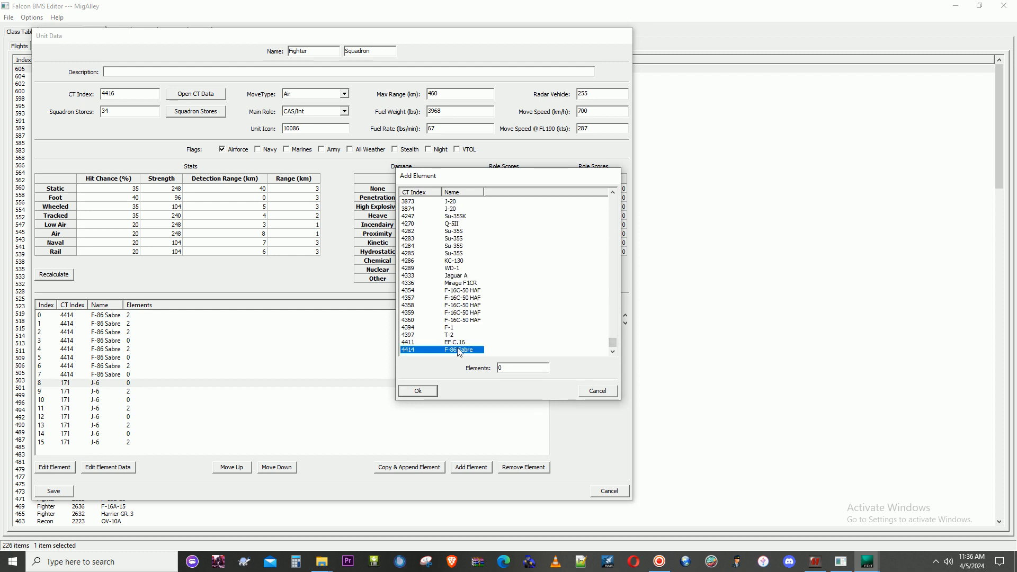
pyautogui.click(431, 390)
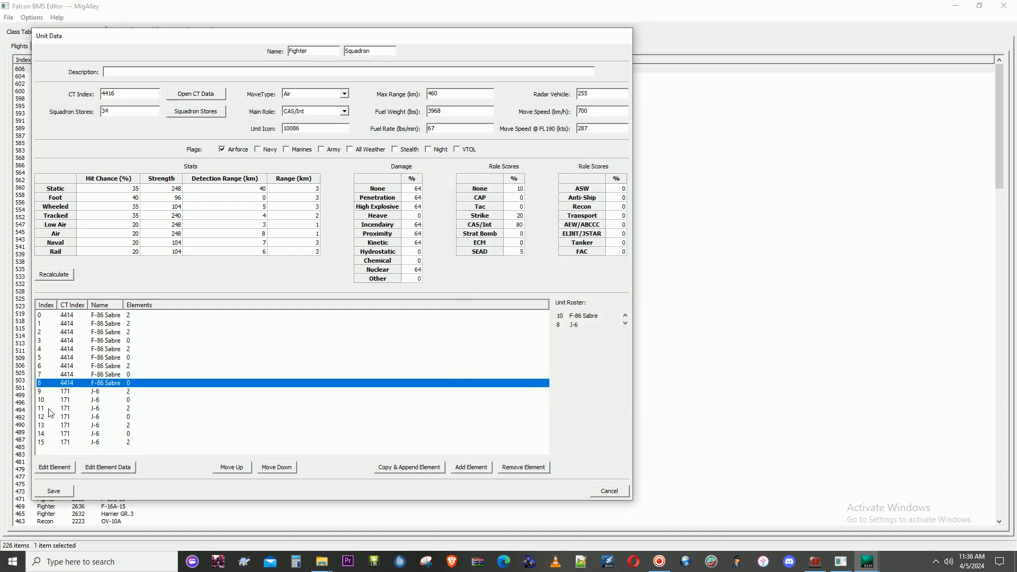
pyautogui.click(93, 394)
pyautogui.click(63, 469)
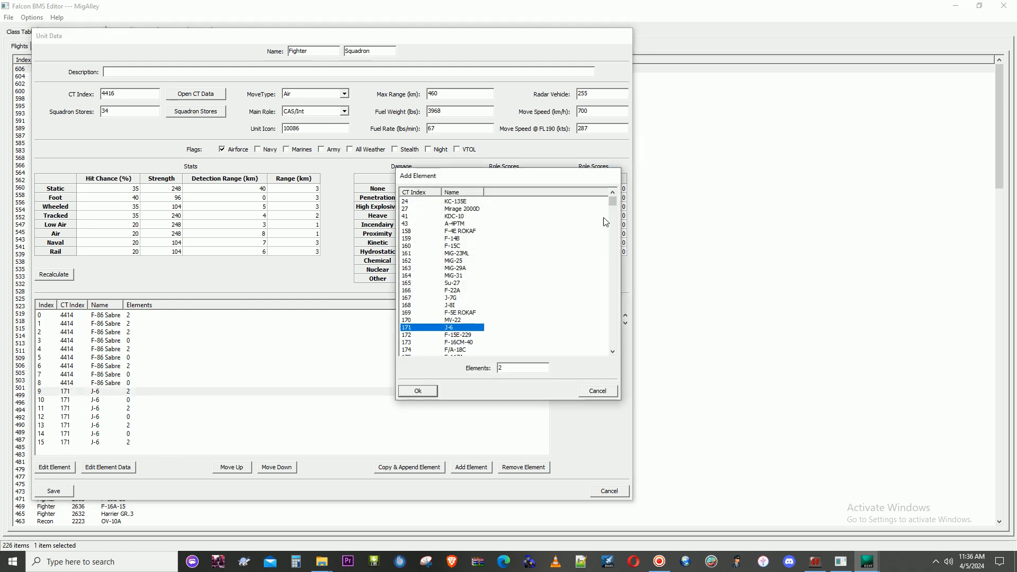
pyautogui.moveTo(613, 200); pyautogui.dragTo(605, 354)
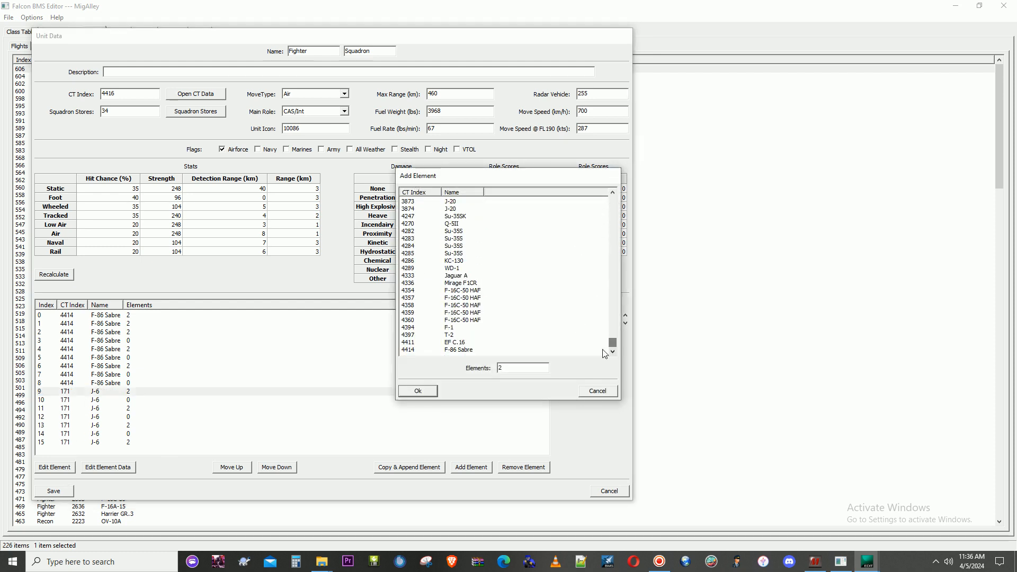
pyautogui.click(466, 350)
pyautogui.click(419, 391)
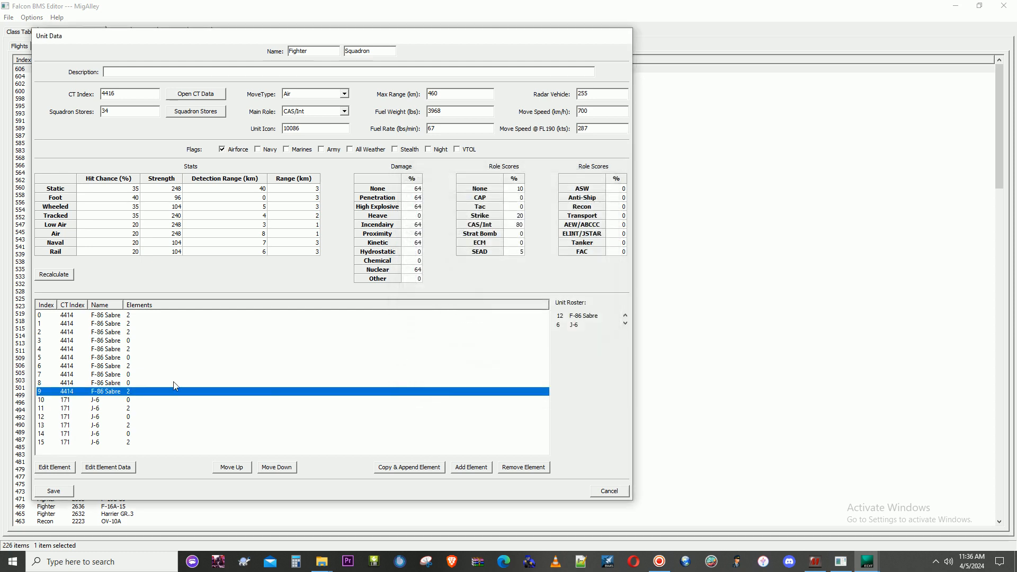
# Step: Change elements 10 and 11 of the copied squadron from J-6 to F-86 Sabre
pyautogui.click(108, 401)
pyautogui.click(55, 468)
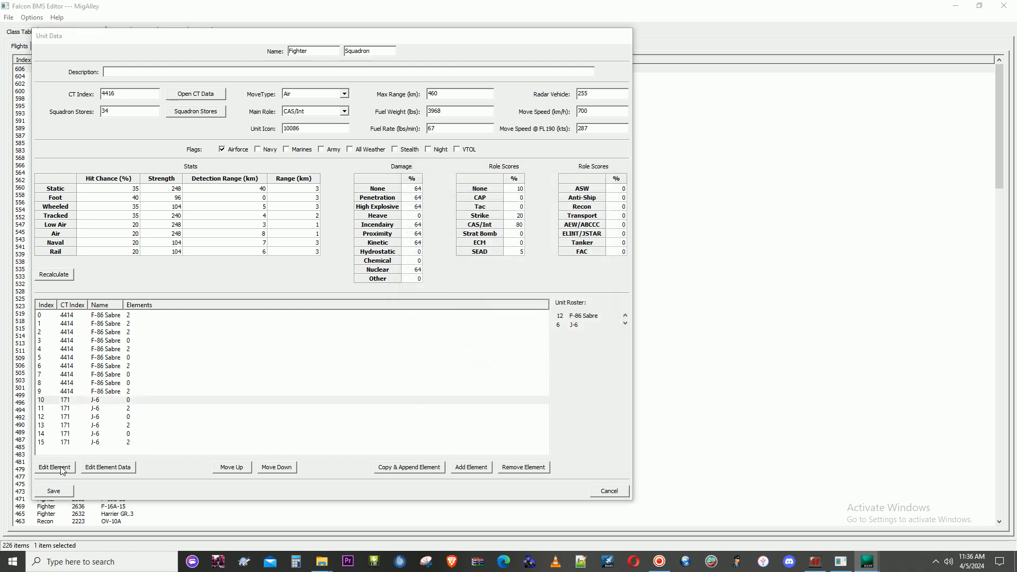
pyautogui.moveTo(613, 201); pyautogui.dragTo(618, 368)
pyautogui.click(456, 350)
pyautogui.click(419, 391)
pyautogui.click(108, 411)
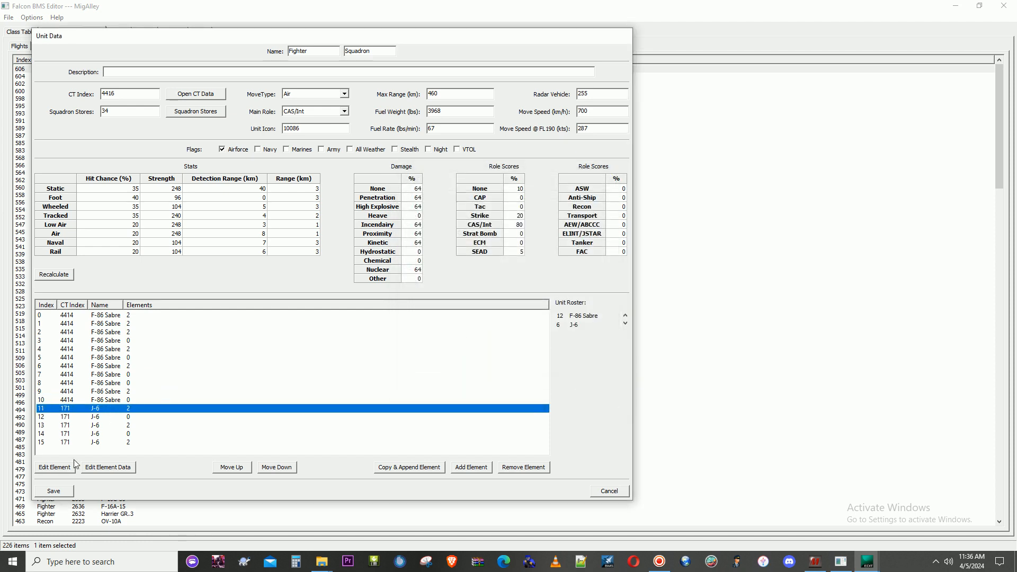
pyautogui.click(73, 468)
pyautogui.moveTo(613, 206); pyautogui.dragTo(616, 354)
pyautogui.click(479, 351)
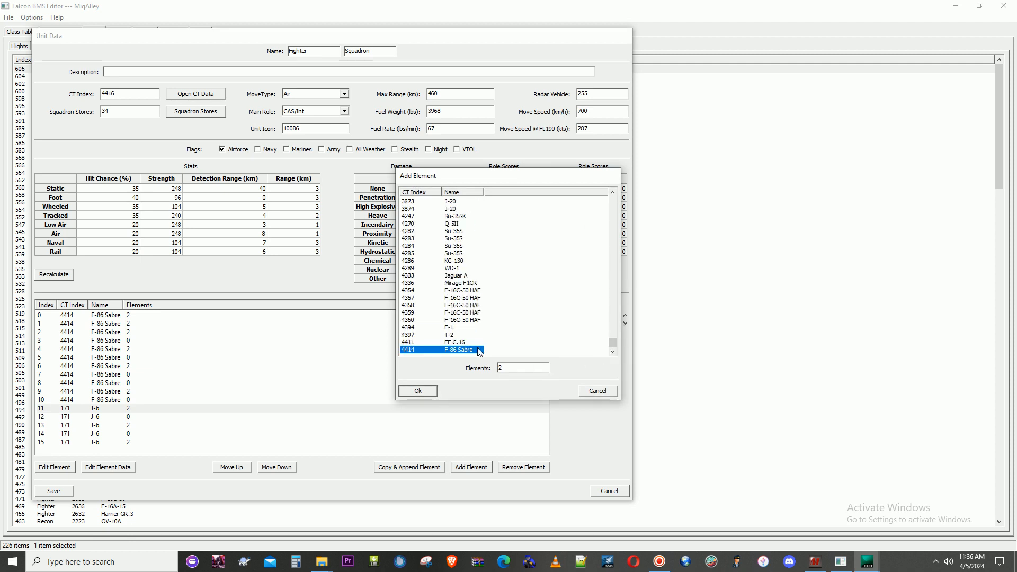
pyautogui.click(430, 392)
# Step: Change elements 12 and 13 of the copied squadron from J-6 to F-86 Sabre
pyautogui.click(100, 416)
pyautogui.click(71, 468)
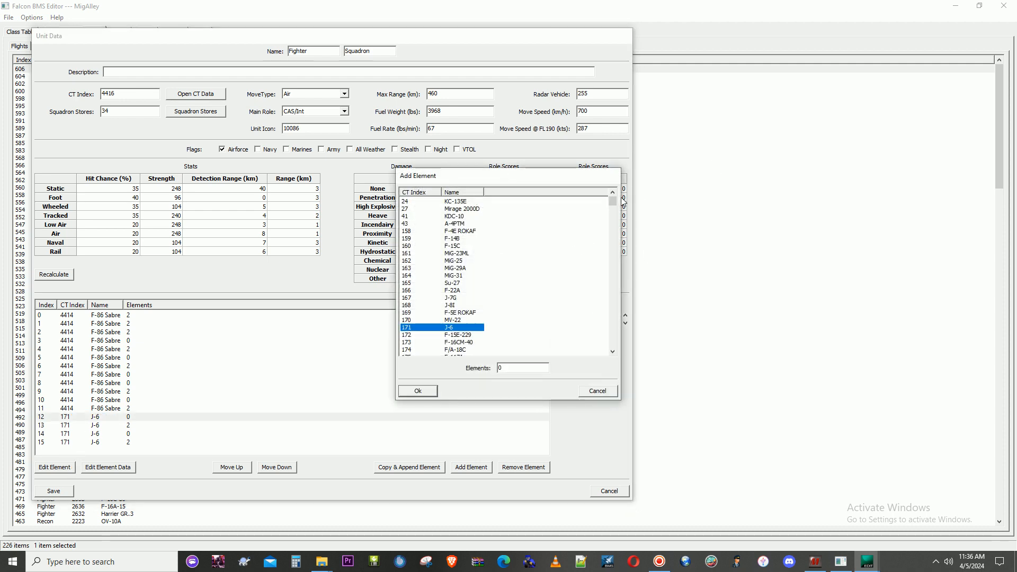
pyautogui.moveTo(614, 206); pyautogui.dragTo(624, 351)
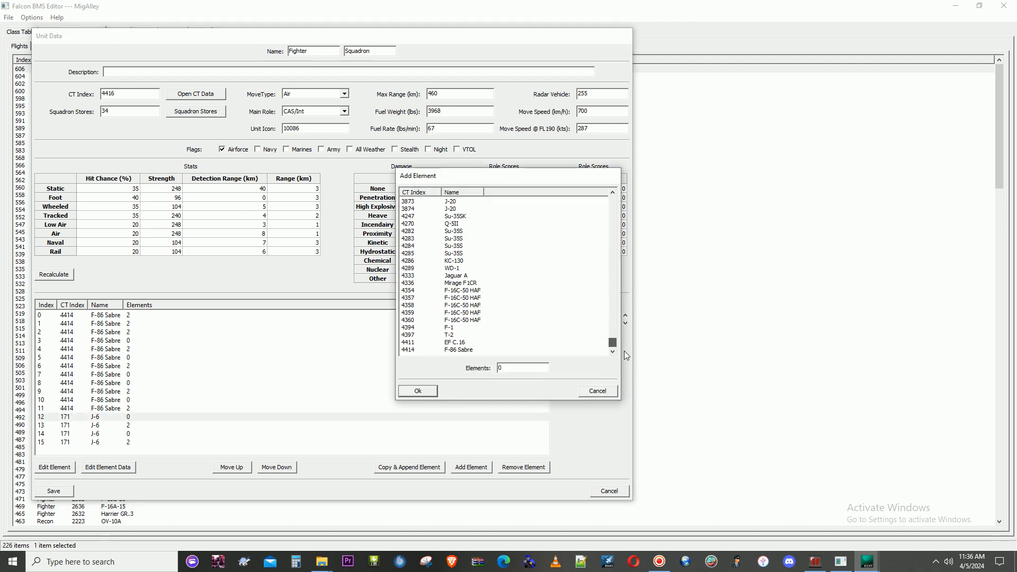
pyautogui.click(463, 351)
pyautogui.click(418, 390)
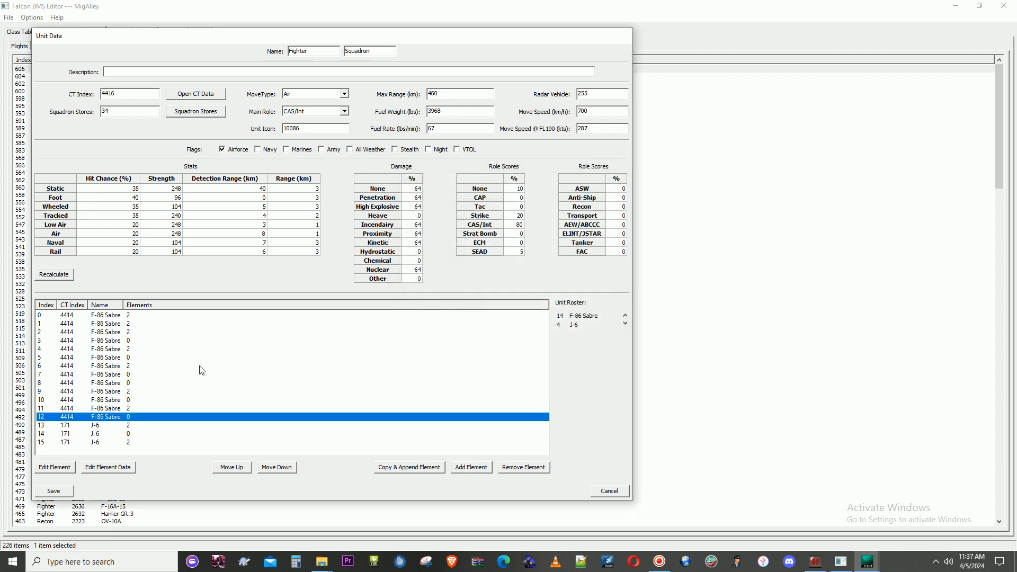
pyautogui.click(108, 427)
pyautogui.click(62, 468)
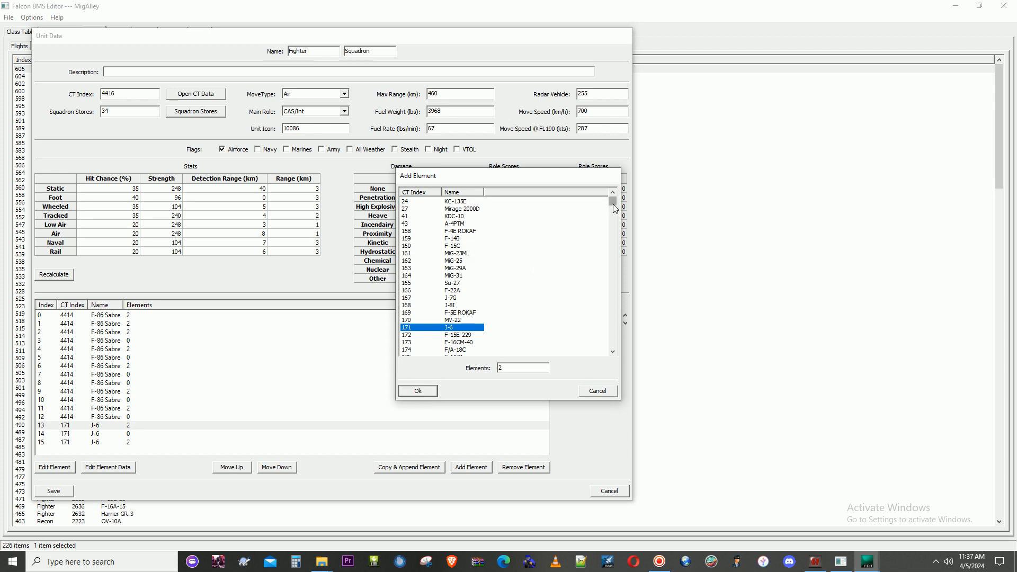
pyautogui.moveTo(613, 202); pyautogui.dragTo(613, 342)
pyautogui.click(458, 350)
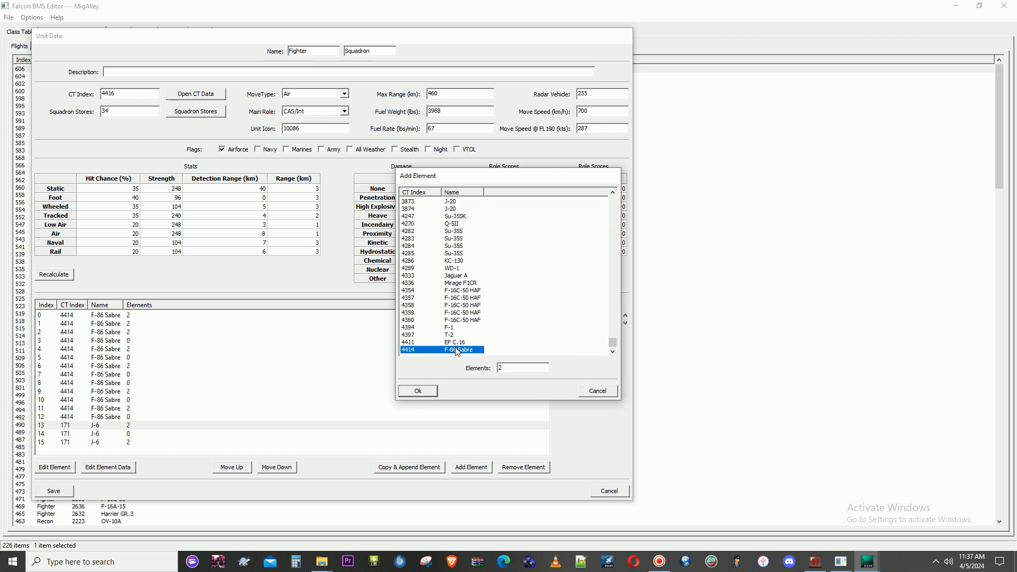
pyautogui.click(428, 392)
# Step: Change elements 14 and 15 of the copied squadron from J-6 to F-86 Sabre and save the unit data
pyautogui.click(110, 434)
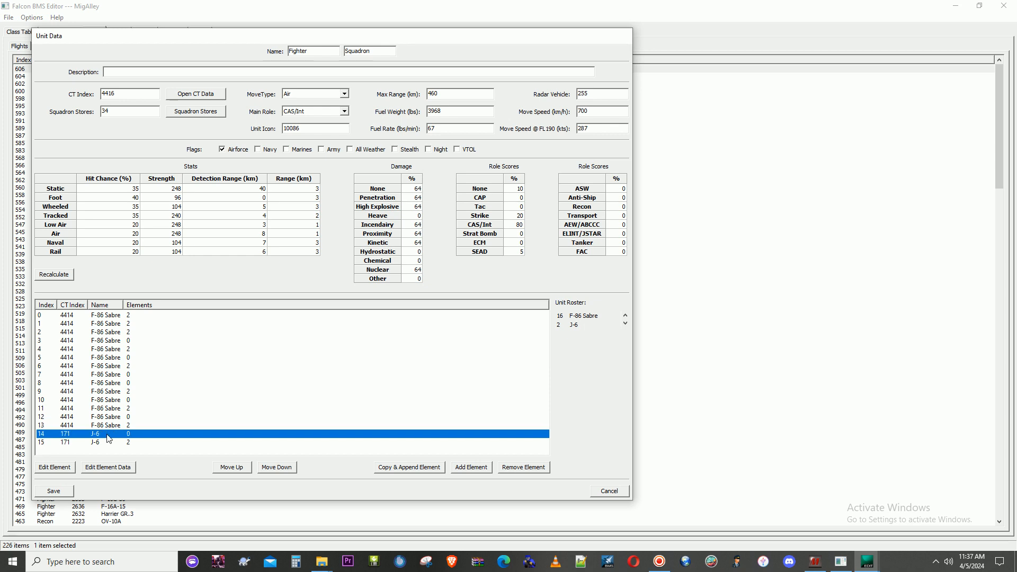
pyautogui.click(69, 469)
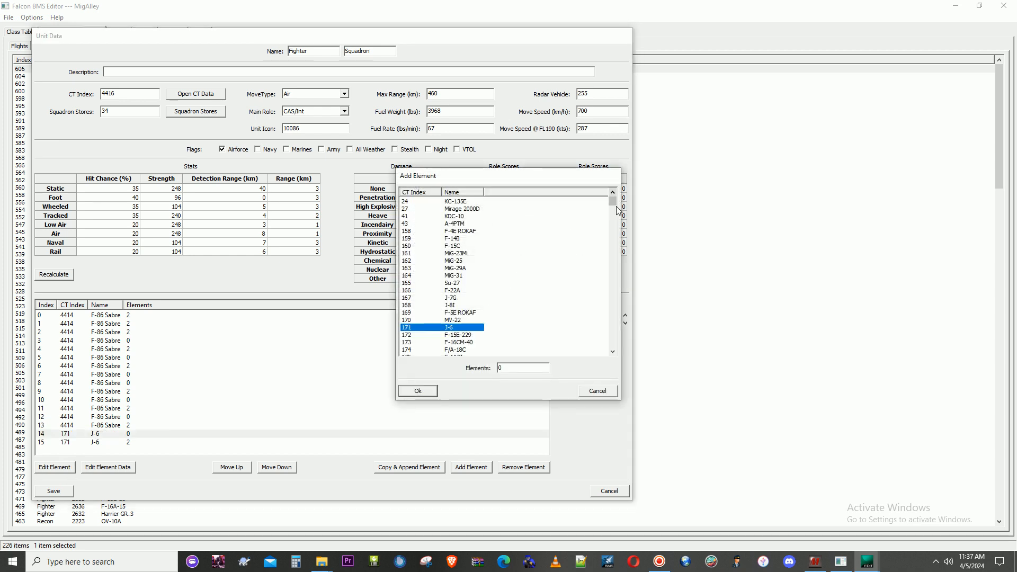
pyautogui.moveTo(615, 203); pyautogui.dragTo(614, 350)
pyautogui.click(459, 350)
pyautogui.click(423, 392)
pyautogui.click(109, 442)
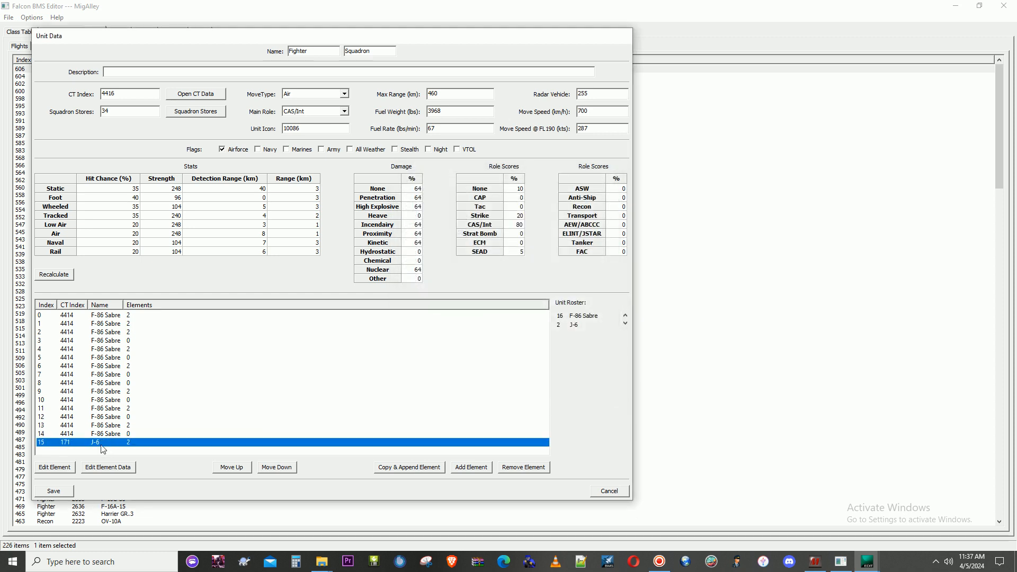
pyautogui.click(71, 466)
pyautogui.moveTo(613, 203); pyautogui.dragTo(617, 349)
pyautogui.click(460, 350)
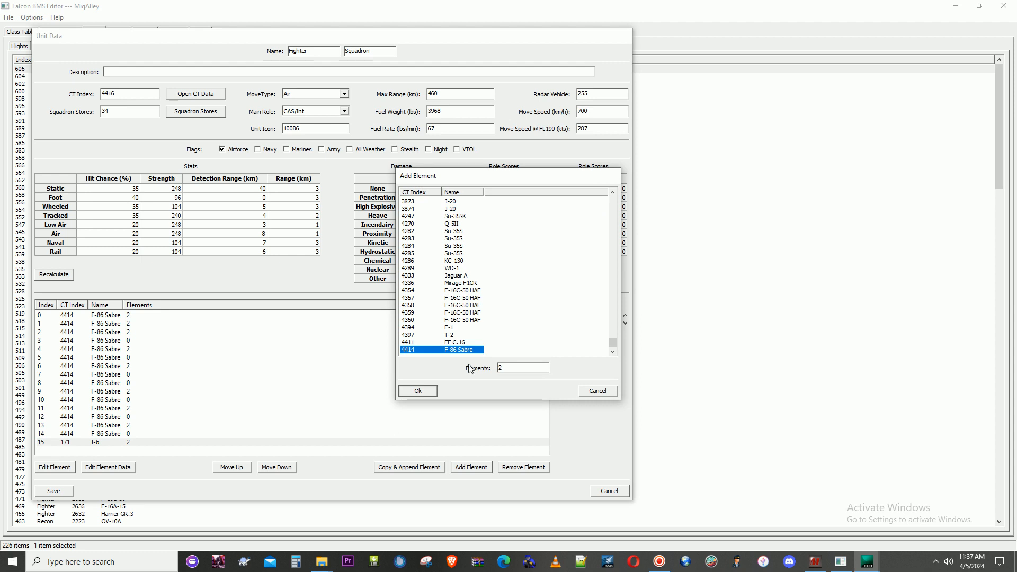
pyautogui.click(418, 391)
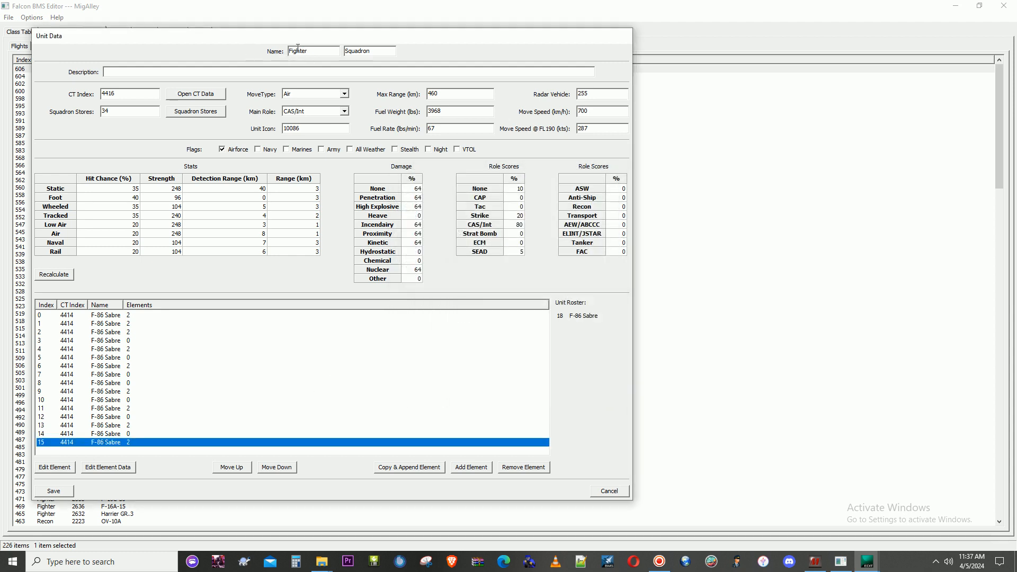
pyautogui.click(53, 491)
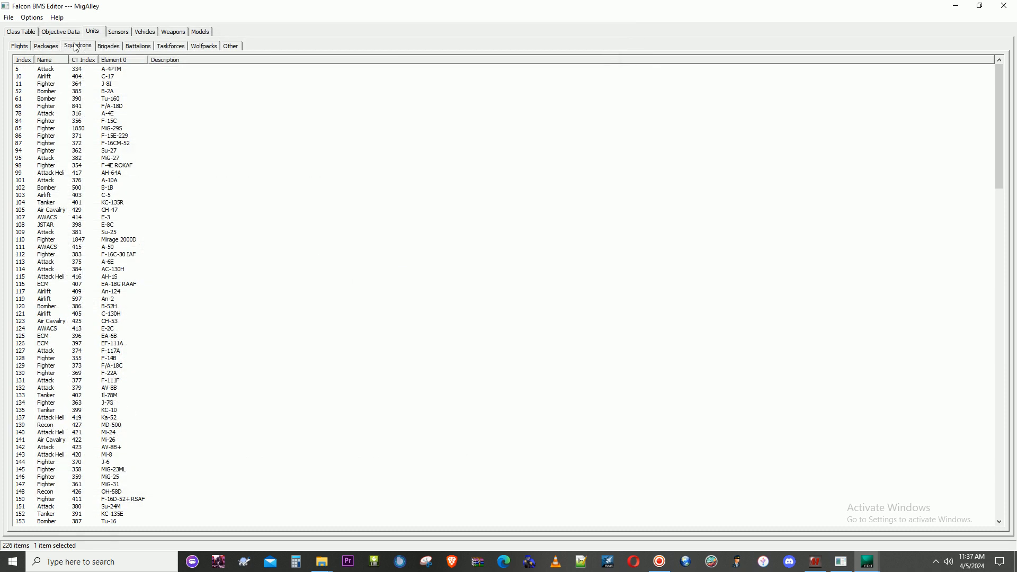
# Step: Open the F-86 Sabre aircraft record among the vehicles and check the flight and squadron units assigned to it
pyautogui.click(19, 47)
pyautogui.click(86, 49)
pyautogui.click(147, 33)
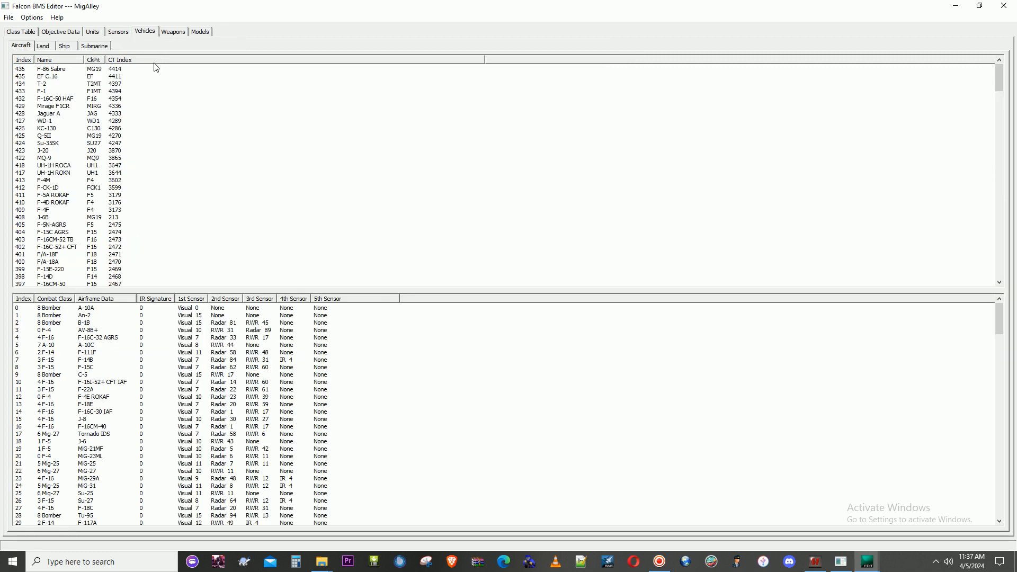
pyautogui.click(23, 60)
pyautogui.click(24, 62)
pyautogui.doubleClick(57, 70)
pyautogui.click(41, 244)
pyautogui.click(71, 253)
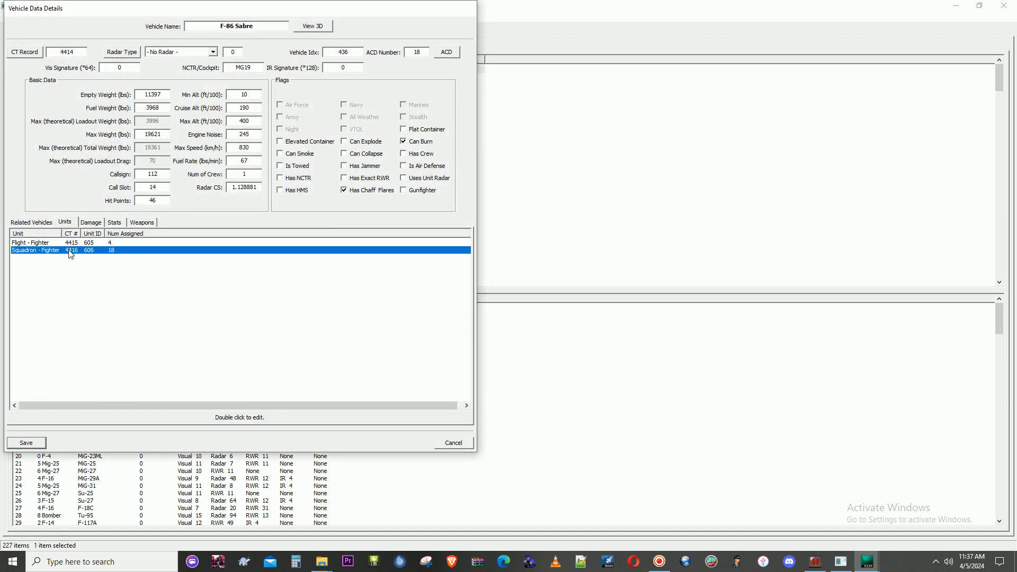
# Step: Review the class table data of the Sabre's fighter squadron, then close it and the vehicle details without saving
pyautogui.doubleClick(70, 251)
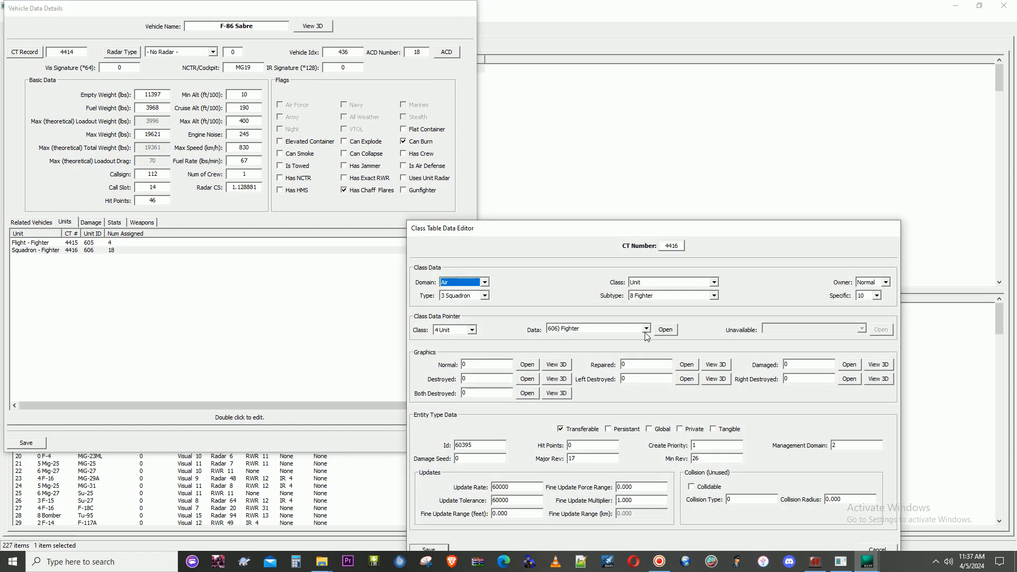
pyautogui.moveTo(641, 294); pyautogui.dragTo(555, 170)
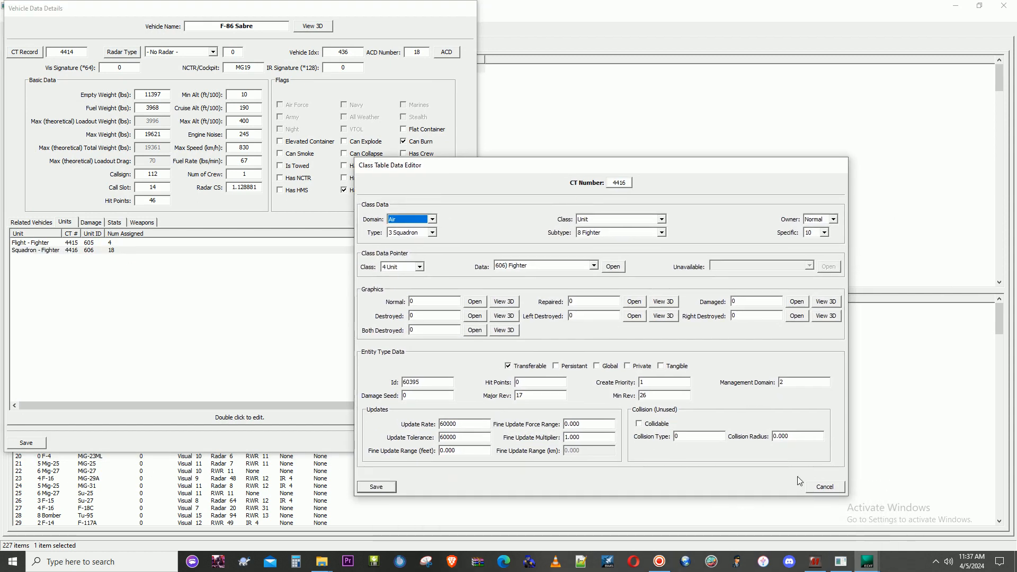
pyautogui.click(827, 487)
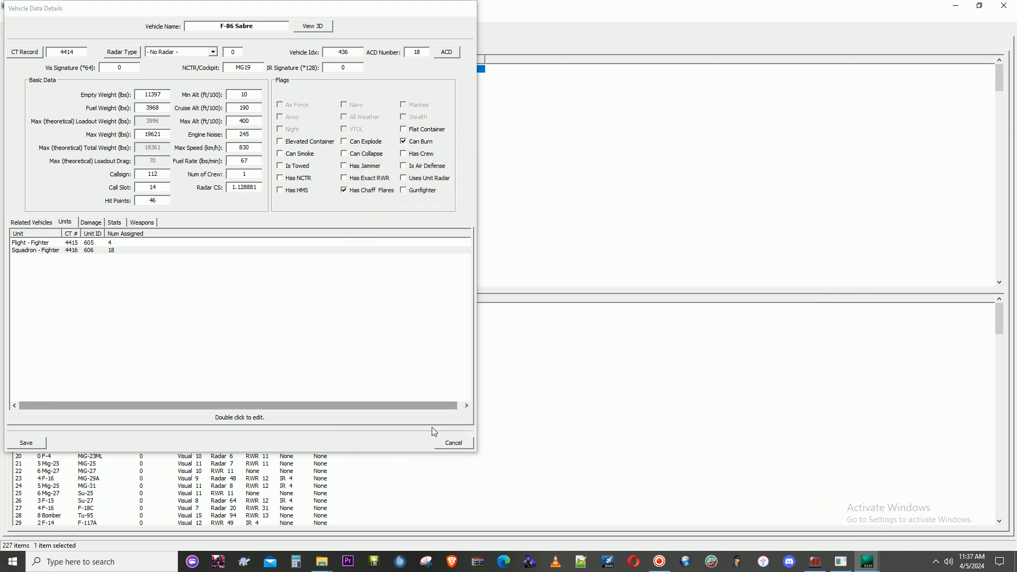
pyautogui.click(451, 443)
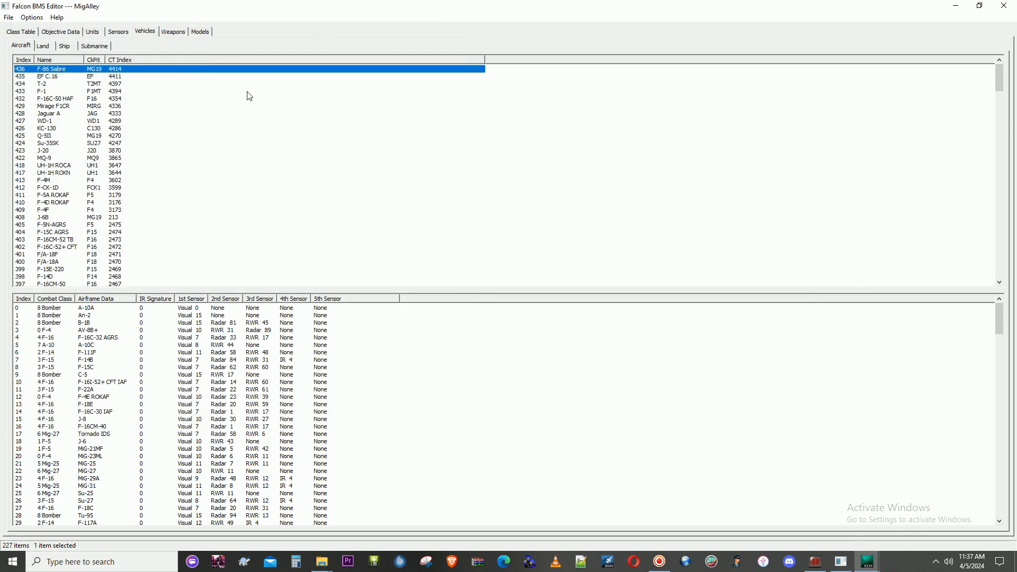
# Step: List the class table by descending index and check the Specific value of squadron entry 4416
pyautogui.click(11, 33)
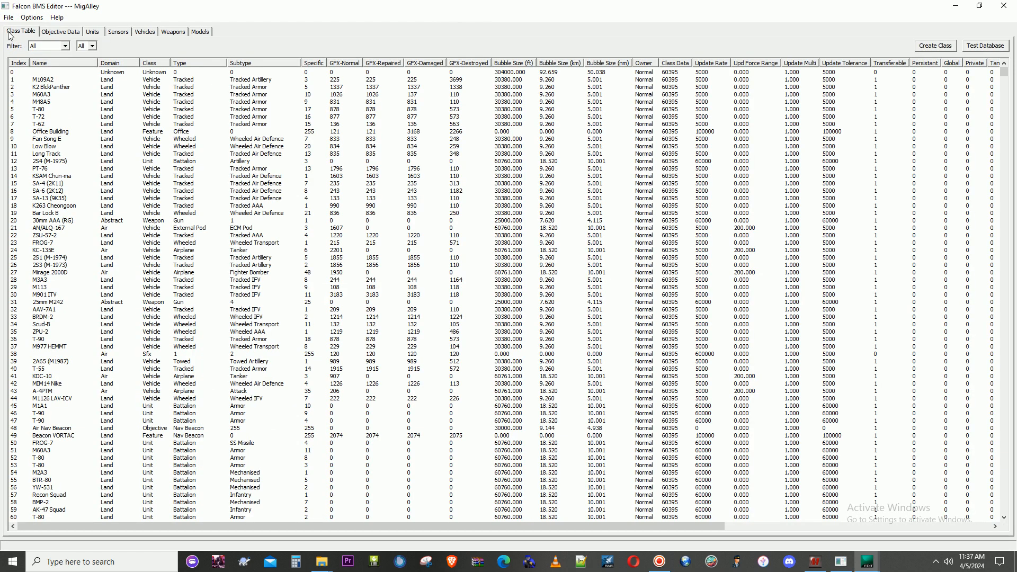
pyautogui.click(21, 63)
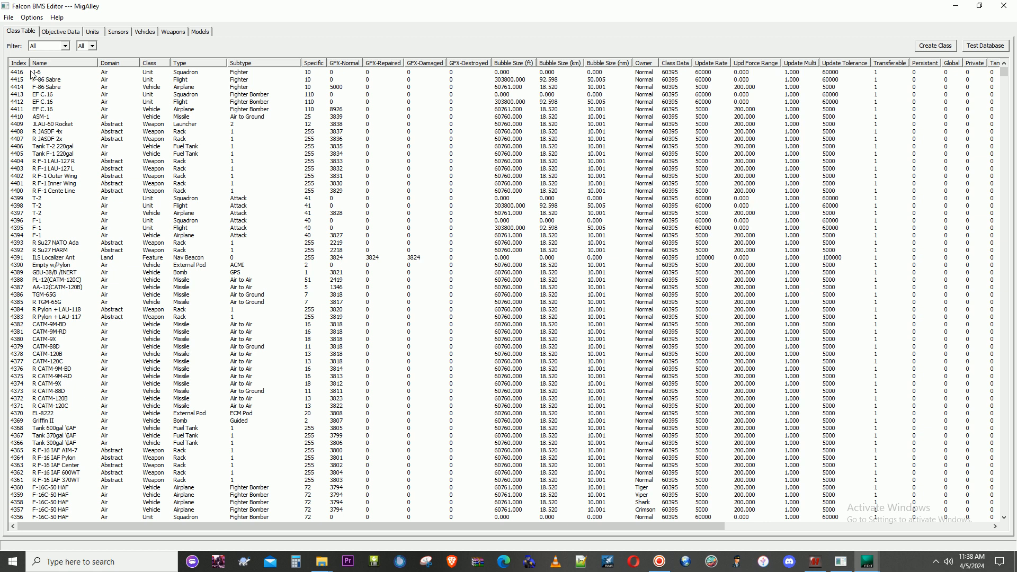
pyautogui.click(310, 74)
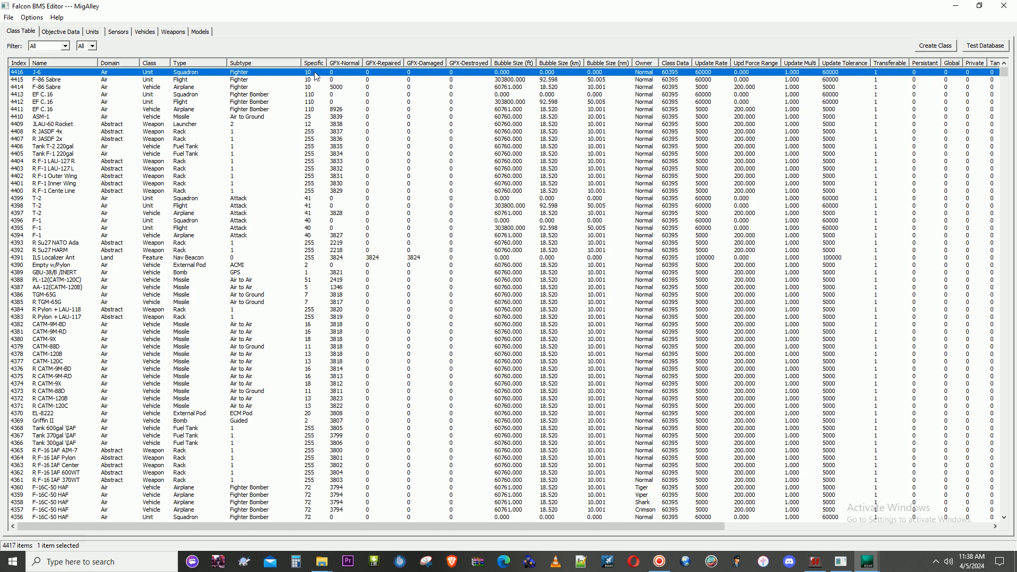
# Step: Sort the class table by Specific and look through the list for values already used by other aircraft and units
pyautogui.click(316, 63)
pyautogui.scroll(-8, 373, 273)
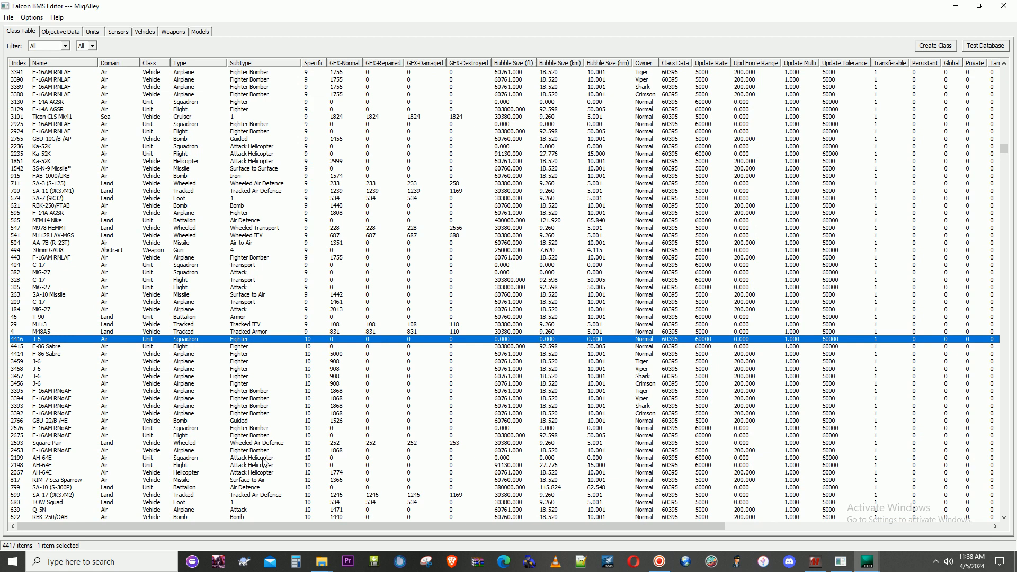
pyautogui.scroll(-1, 264, 463)
pyautogui.scroll(-1, 251, 464)
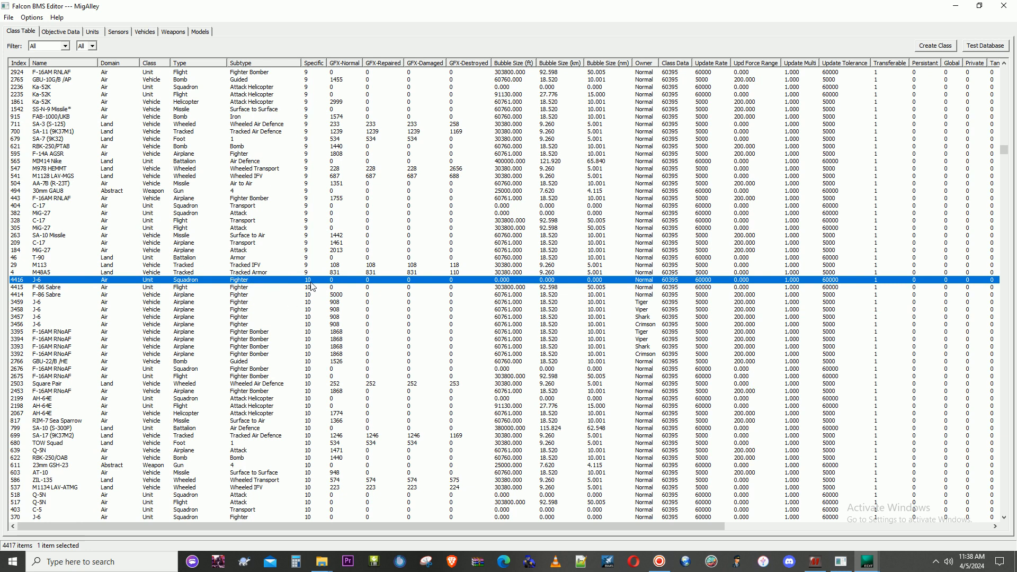
pyautogui.scroll(-10, 312, 287)
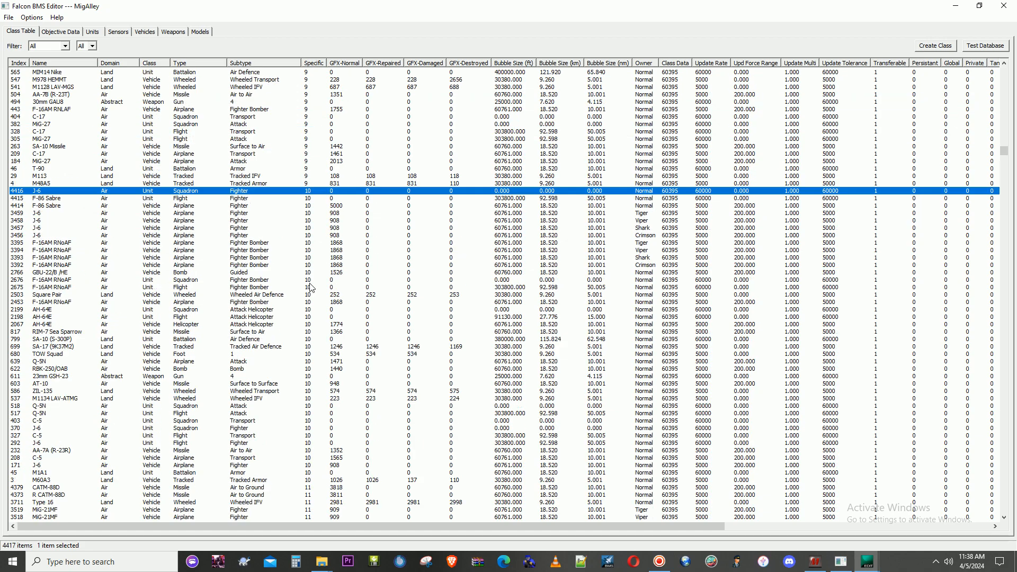
pyautogui.scroll(-20, 454, 258)
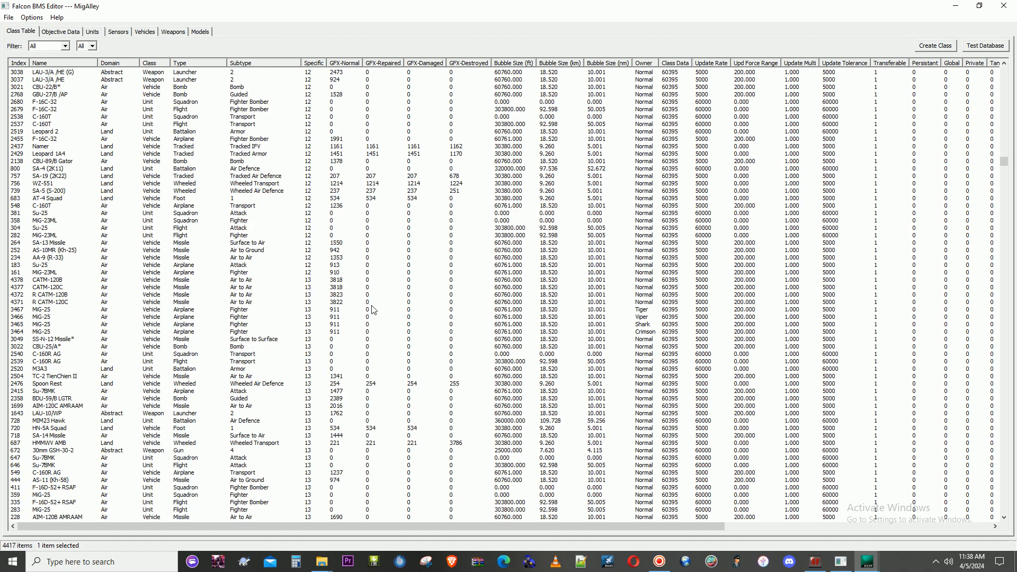
pyautogui.scroll(-20, 334, 320)
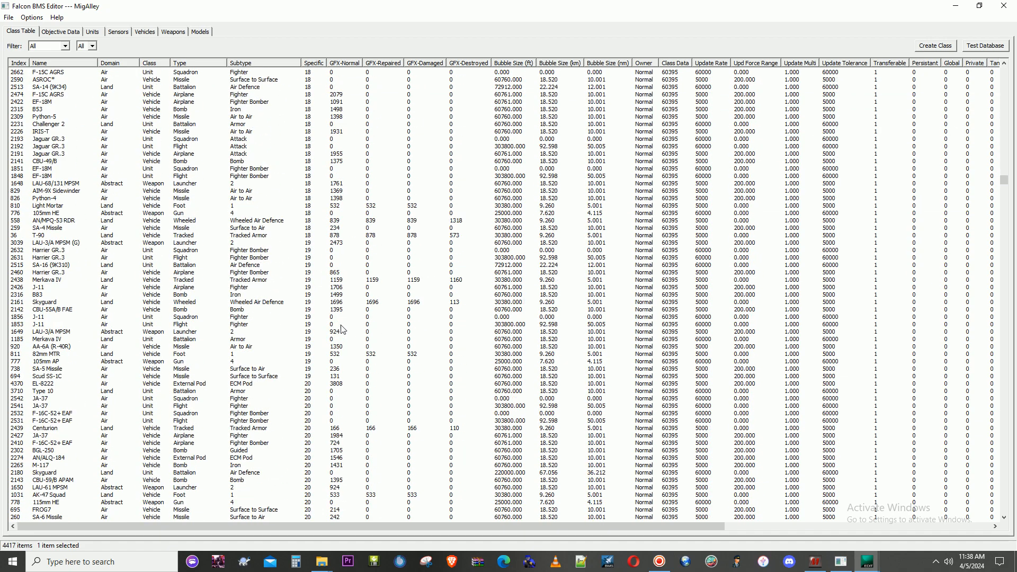
pyautogui.scroll(-20, 337, 313)
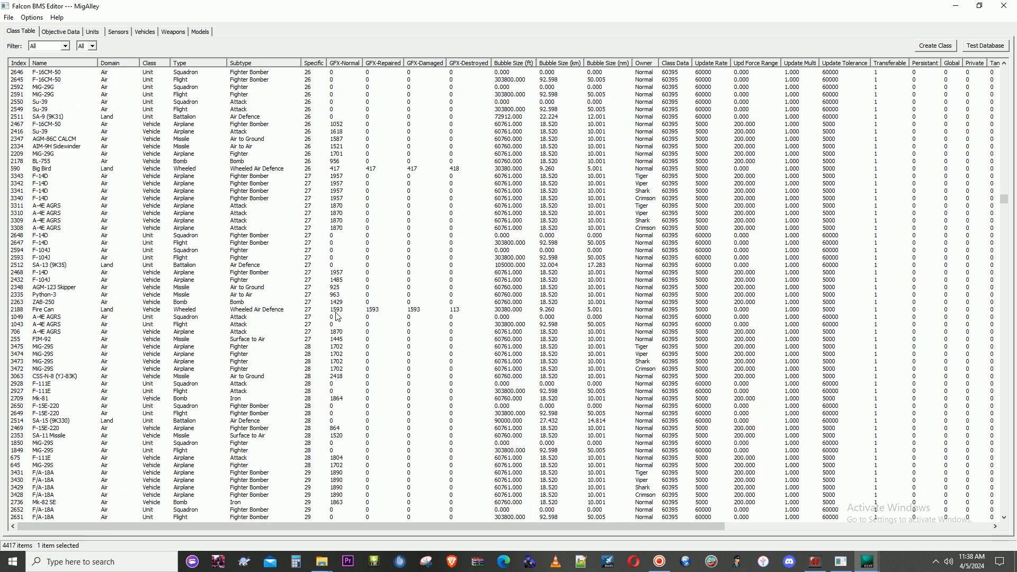
pyautogui.scroll(-20, 361, 322)
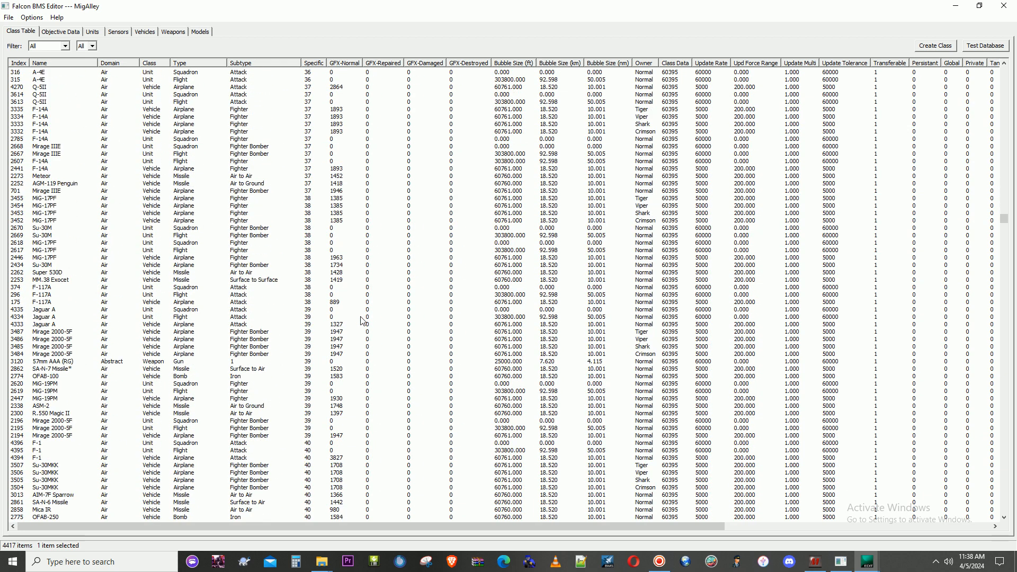
pyautogui.click(998, 220)
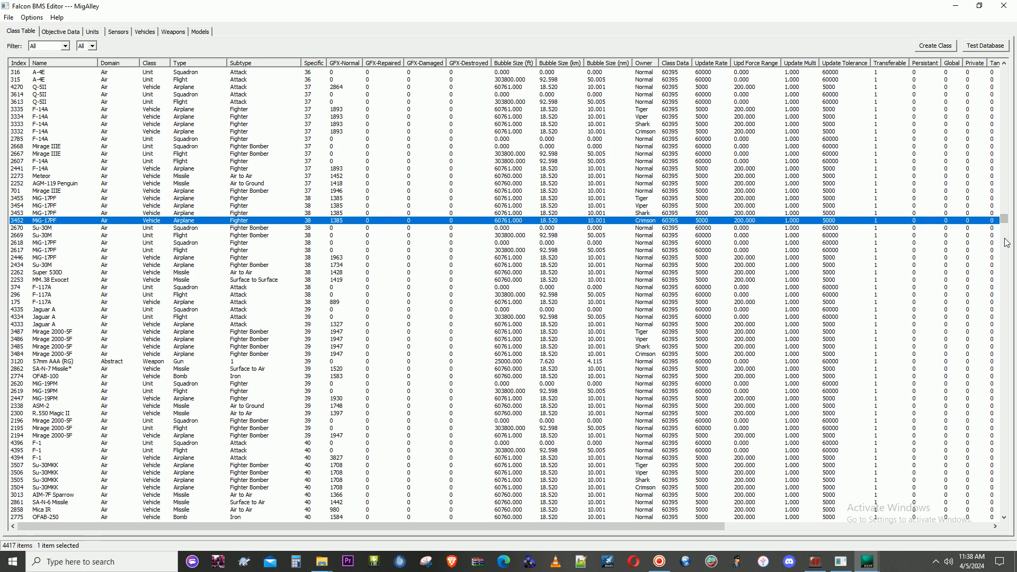
pyautogui.moveTo(1007, 224); pyautogui.dragTo(990, 245)
pyautogui.scroll(18, 371, 313)
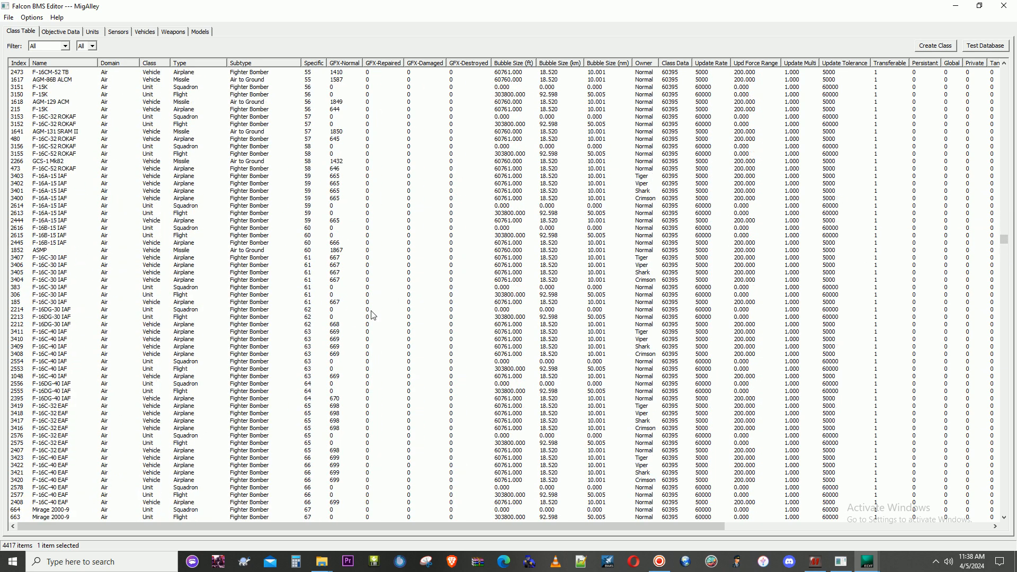
pyautogui.scroll(-20, 374, 316)
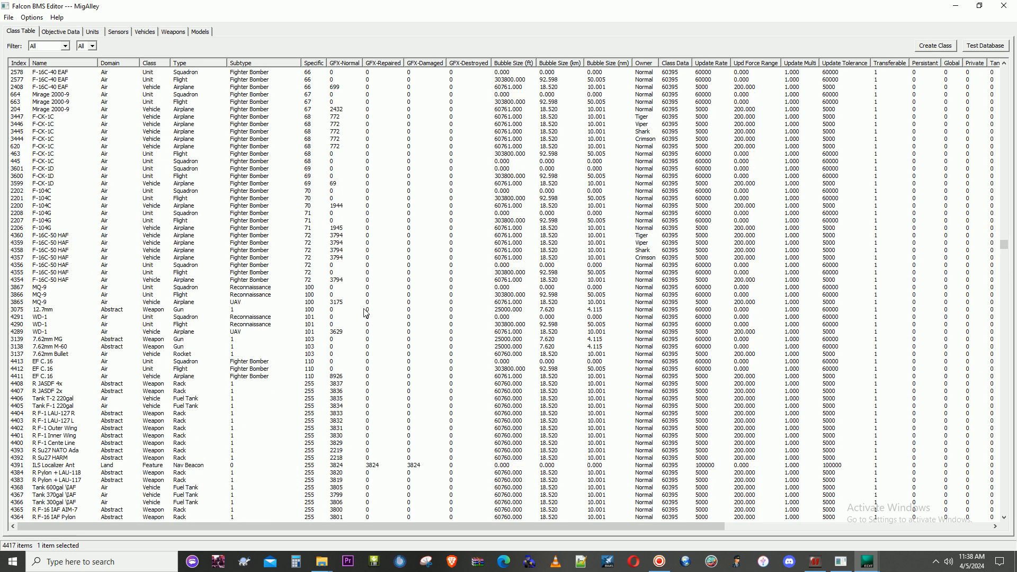
# Step: Check the Specific values of the EF C.16 airplane, flight and squadron entries in the class table
pyautogui.click(313, 385)
pyautogui.click(314, 376)
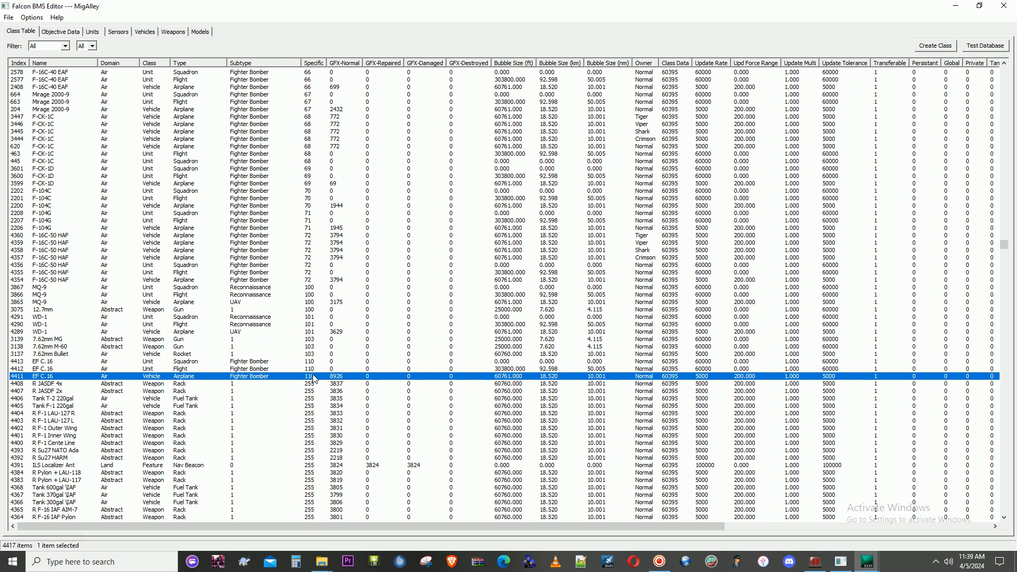
pyautogui.click(302, 370)
pyautogui.click(295, 362)
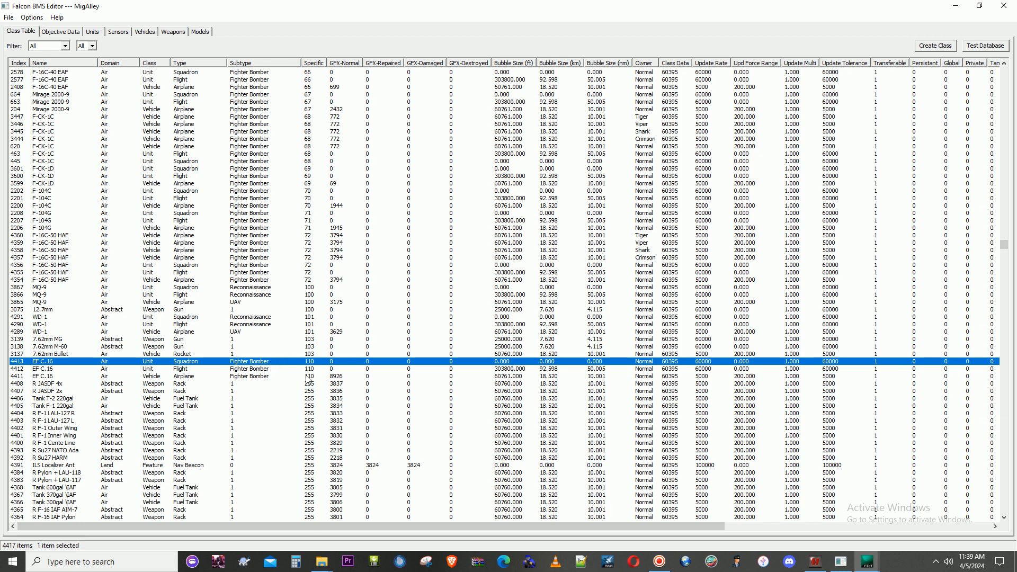
# Step: List the class table by descending index and set the Specific value of J-6 squadron entry 4416 to 110, saving the entry
pyautogui.click(18, 63)
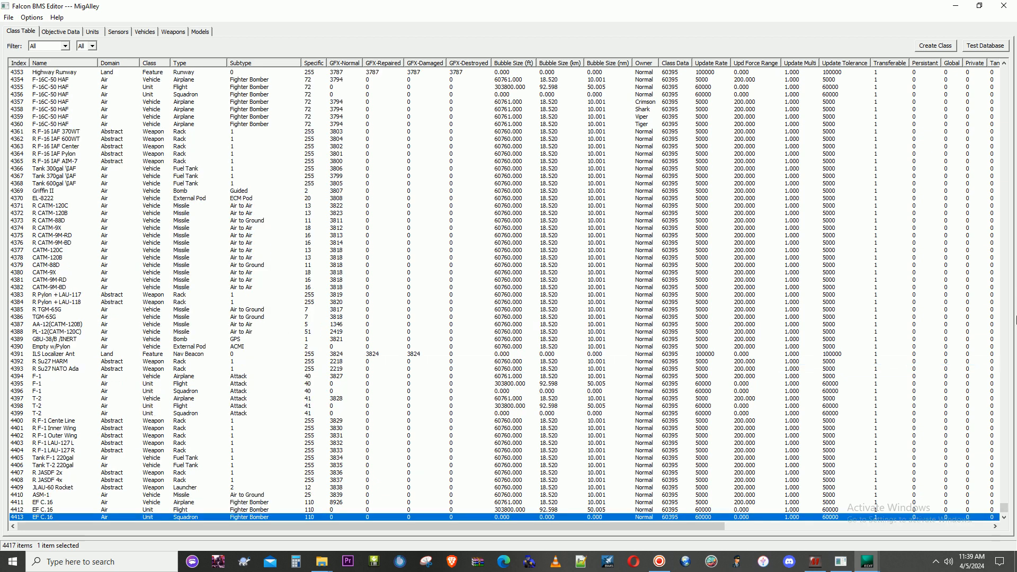
pyautogui.scroll(-1, 93, 276)
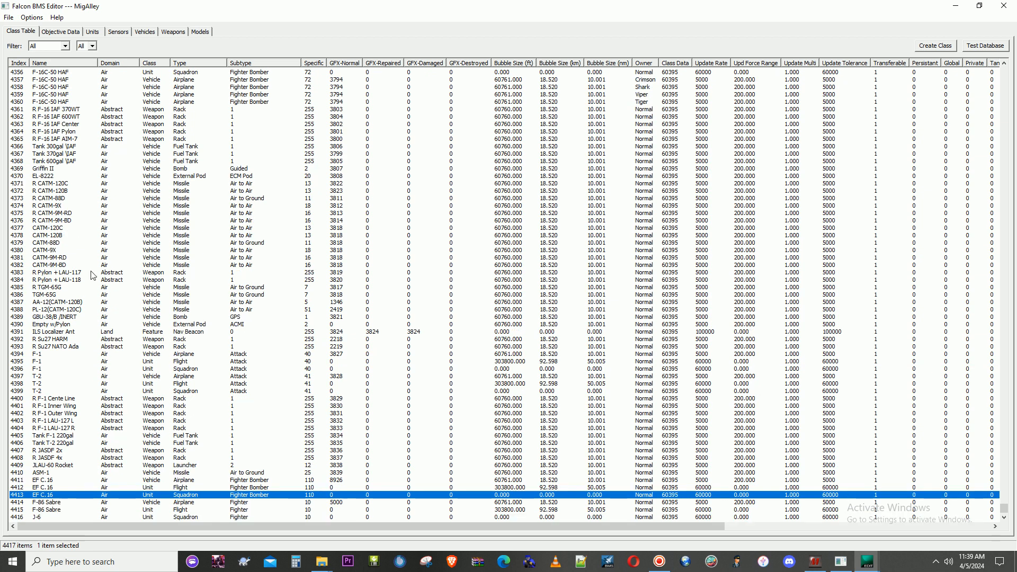
pyautogui.click(44, 517)
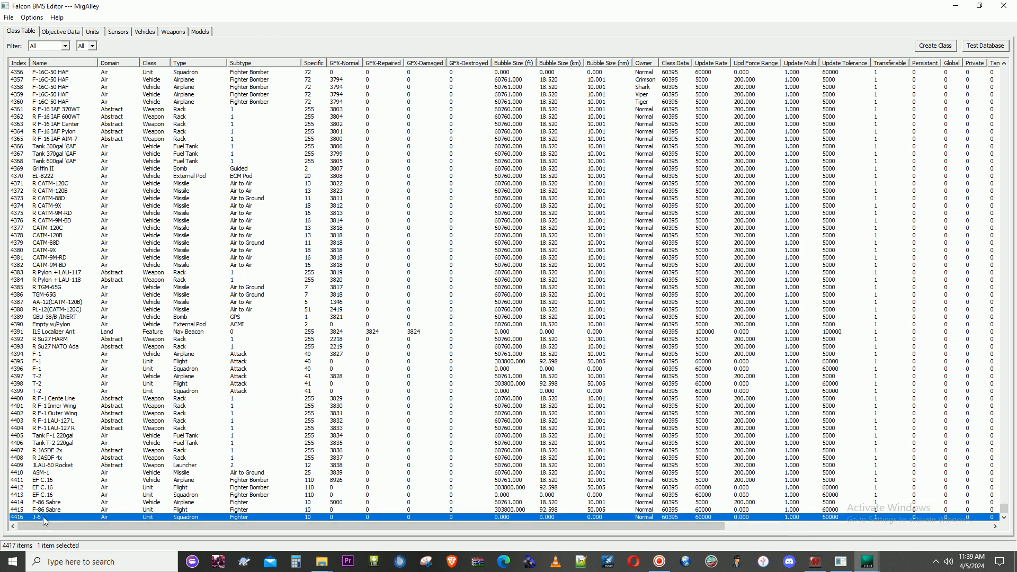
pyautogui.click(19, 63)
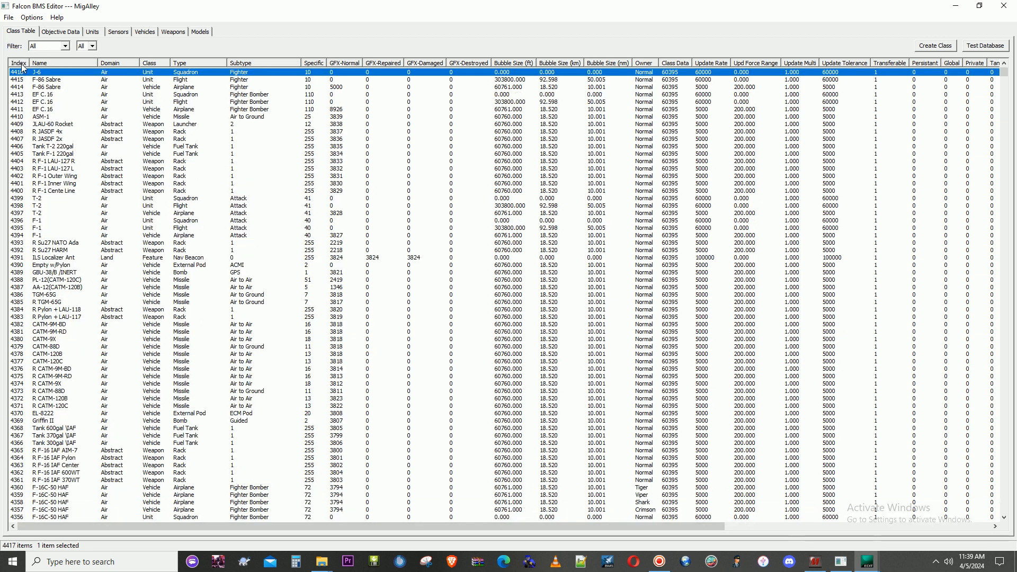
pyautogui.doubleClick(53, 74)
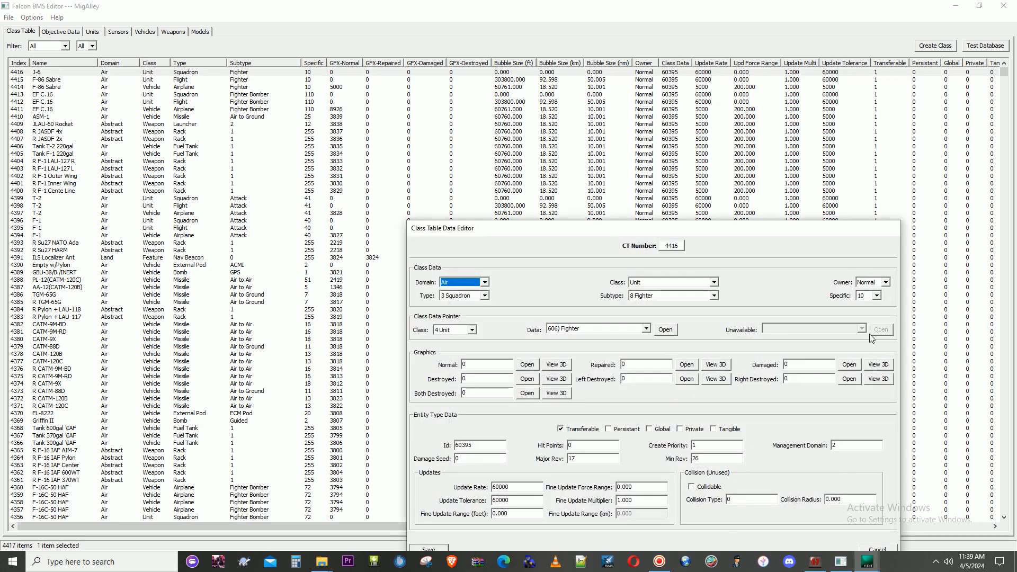
pyautogui.click(877, 296)
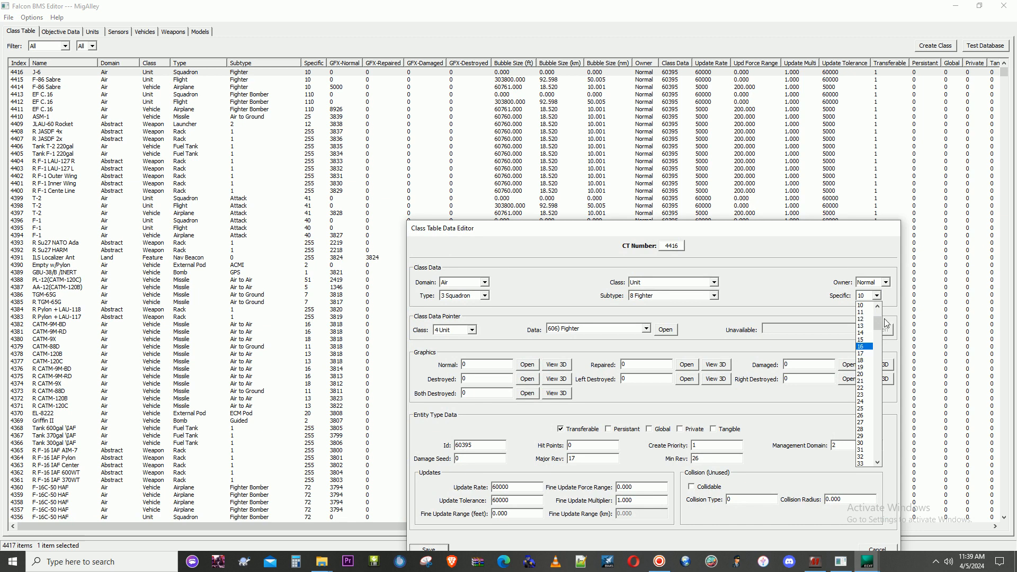
pyautogui.moveTo(879, 324); pyautogui.dragTo(882, 372)
pyautogui.scroll(-4, 868, 395)
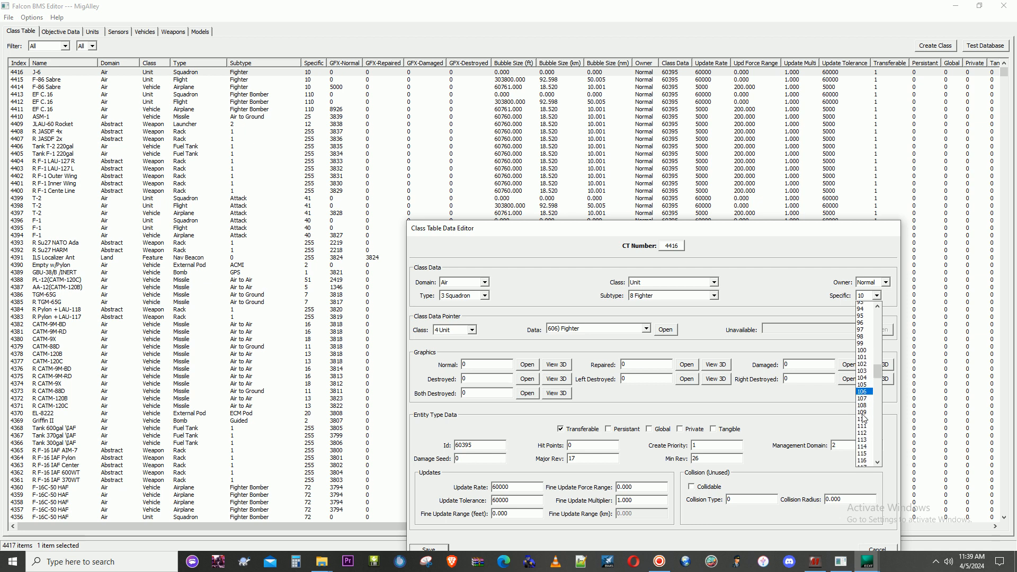
pyautogui.click(871, 362)
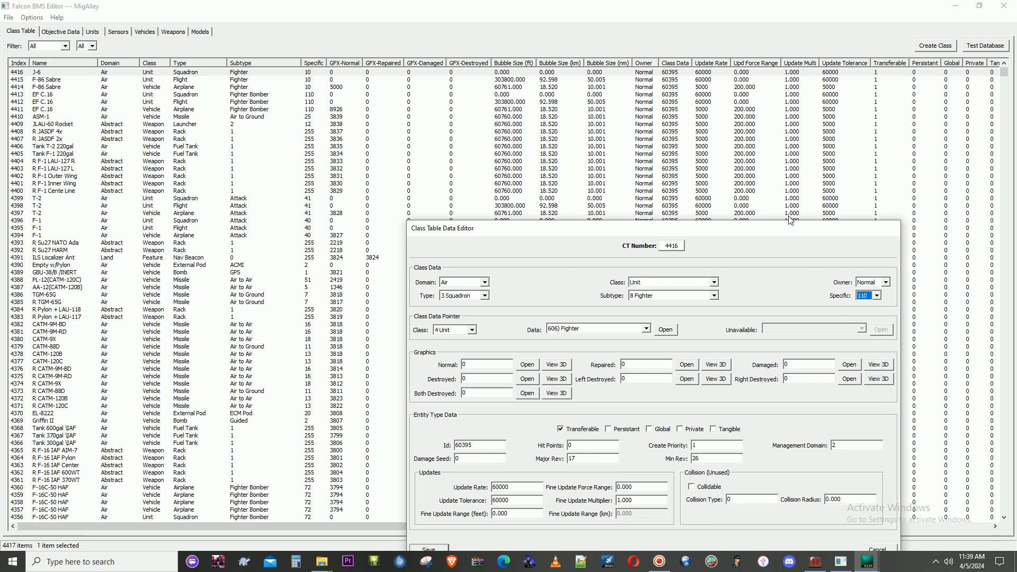
pyautogui.moveTo(789, 227); pyautogui.dragTo(717, 80)
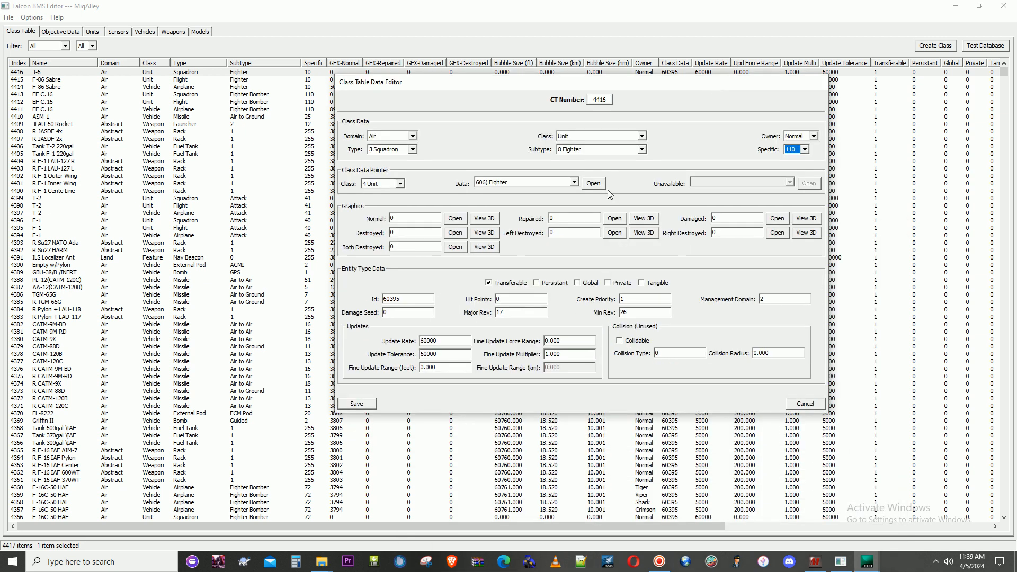
pyautogui.click(371, 406)
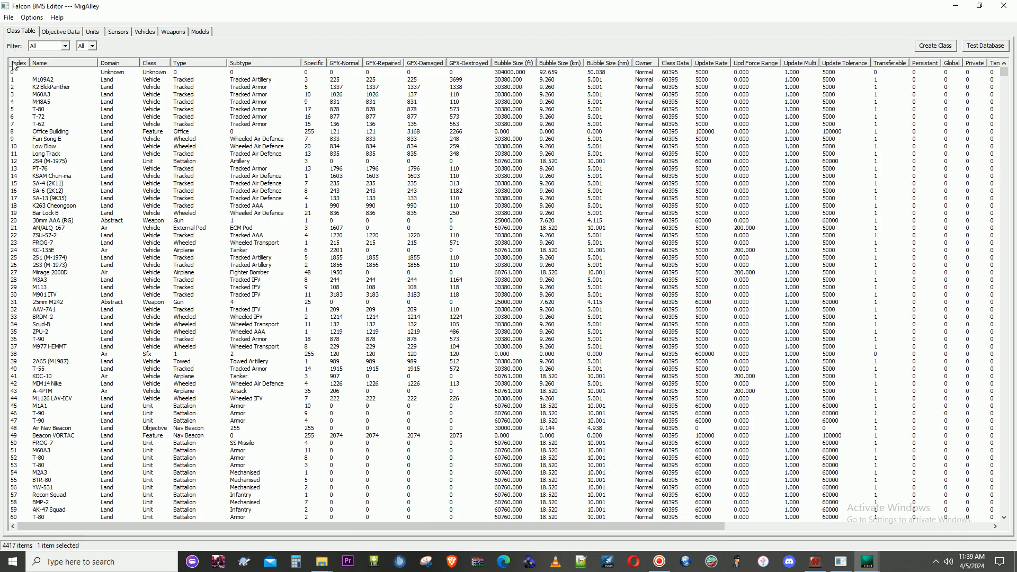
# Step: Set the Specific value of the F-86 Sabre flight entry 4415 to 110 and save the entry
pyautogui.click(19, 63)
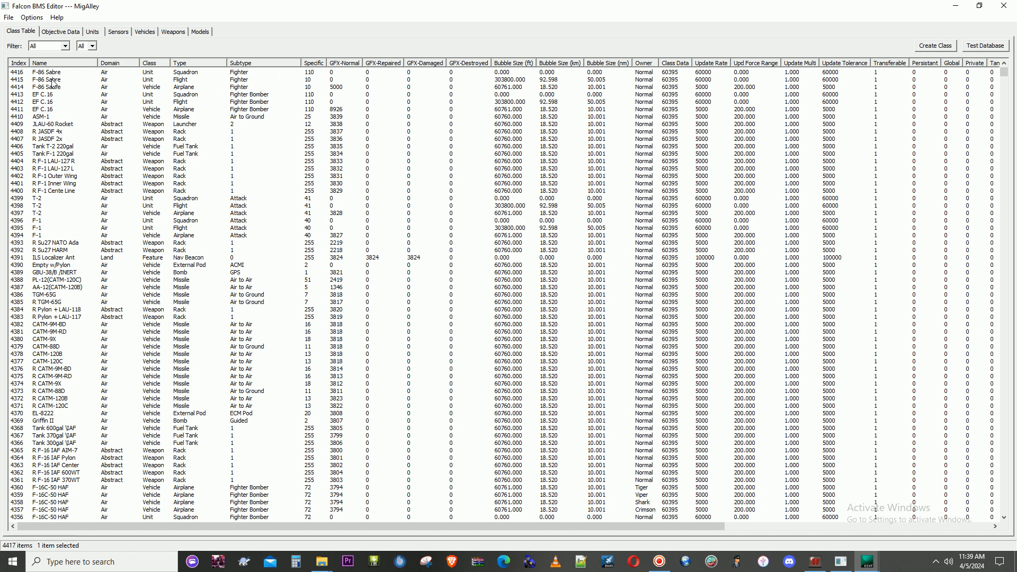
pyautogui.doubleClick(52, 79)
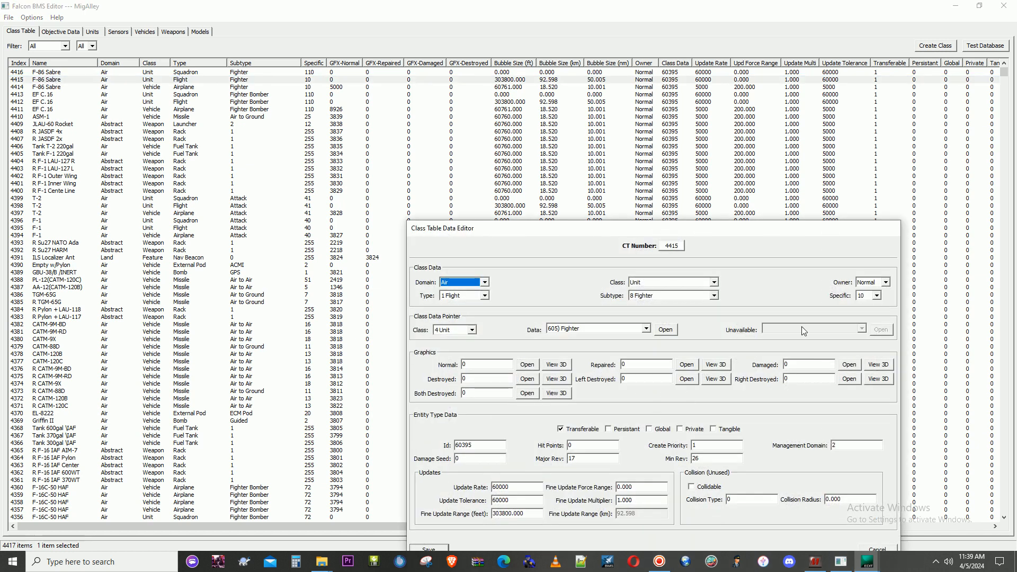
pyautogui.click(877, 296)
pyautogui.moveTo(876, 320); pyautogui.dragTo(895, 386)
pyautogui.scroll(3, 874, 350)
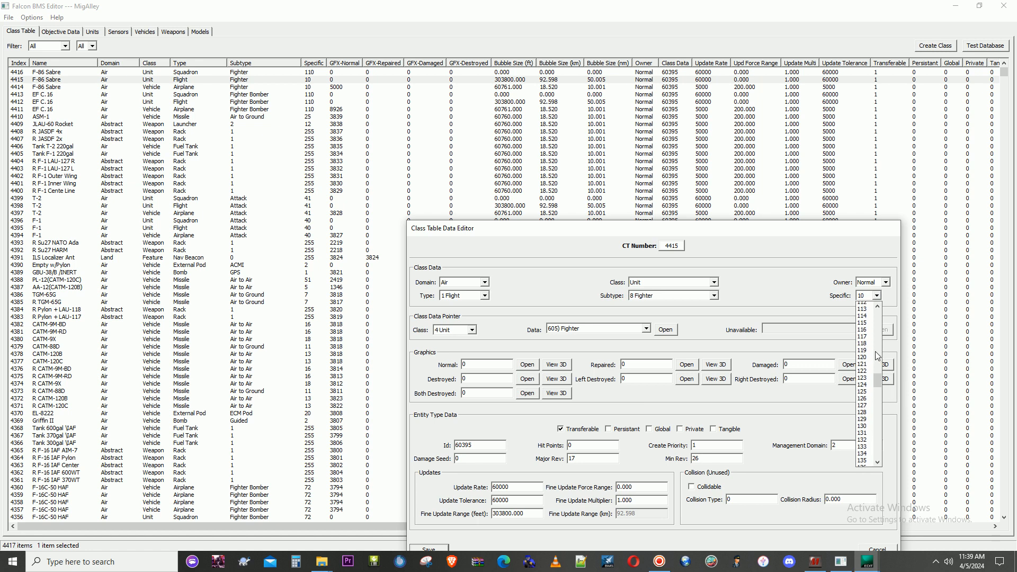
pyautogui.click(862, 305)
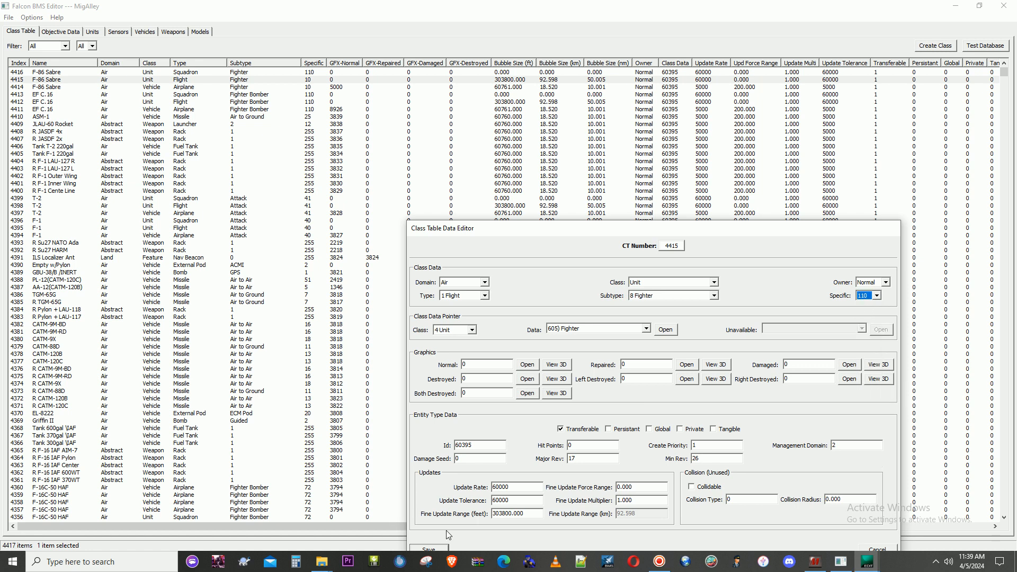
pyautogui.click(442, 553)
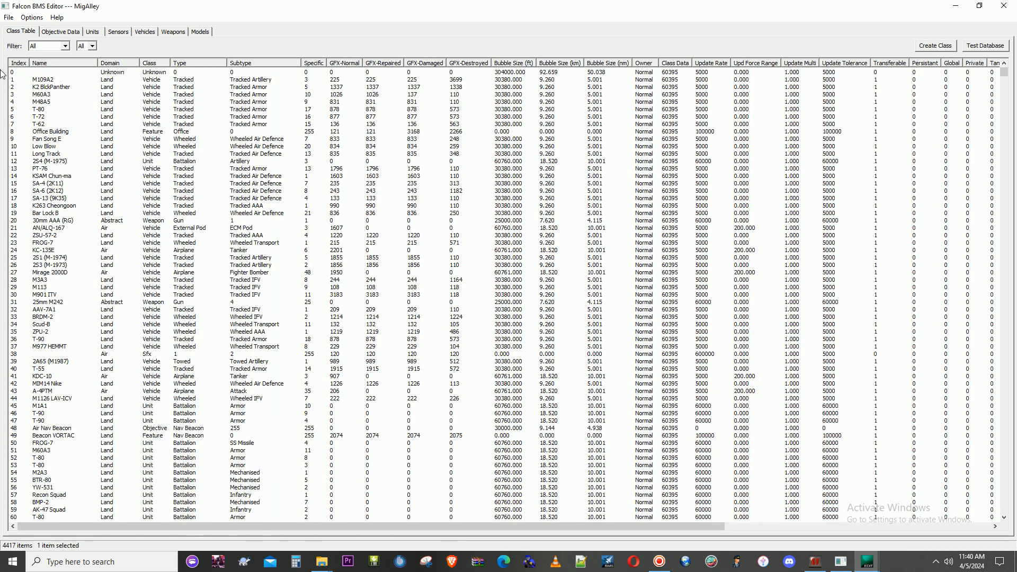
# Step: Set the Specific value of the F-86 Sabre airplane entry 4414 to 110, save it, and list the table by descending index again
pyautogui.click(21, 65)
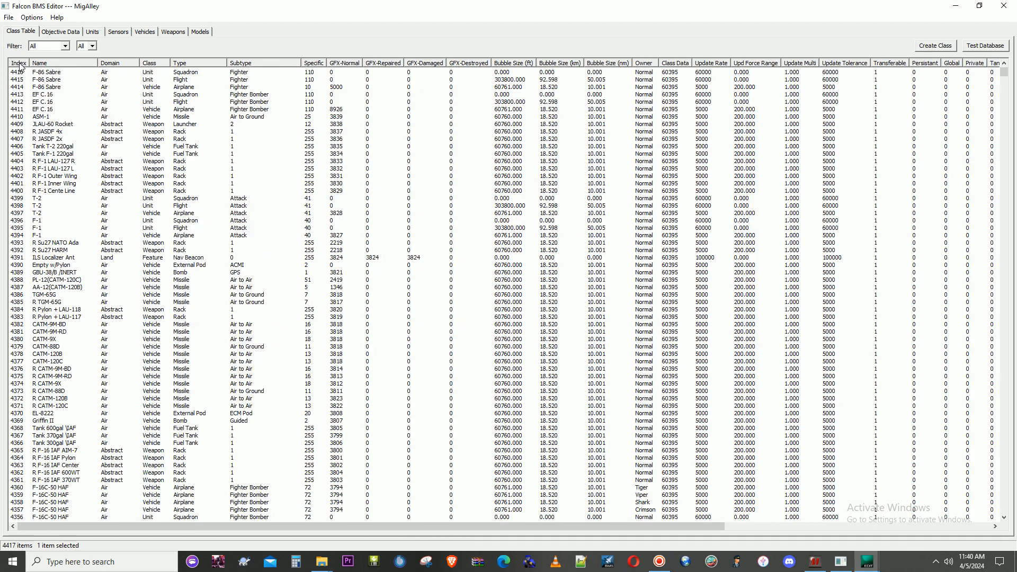
pyautogui.doubleClick(46, 88)
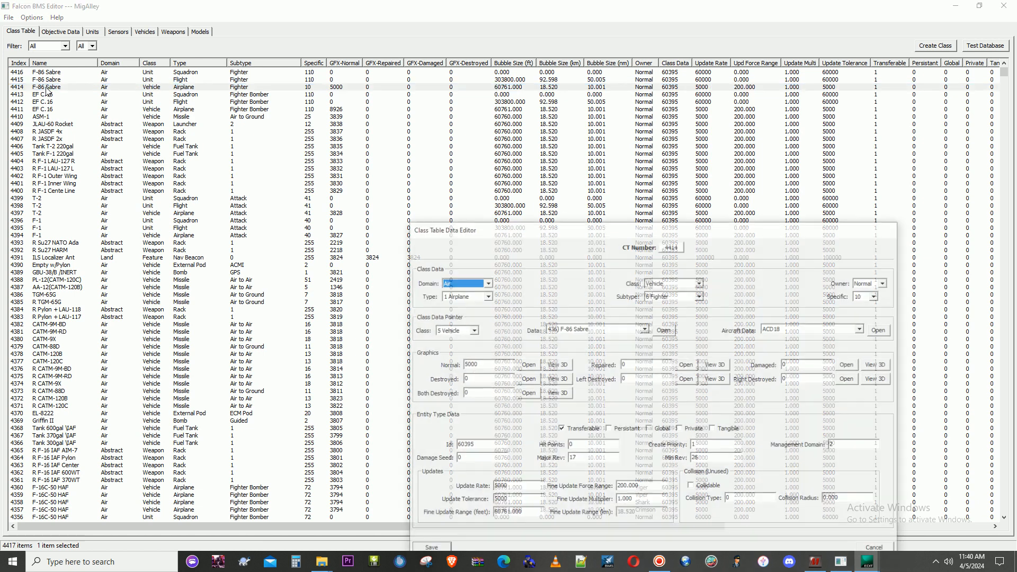
pyautogui.moveTo(789, 228); pyautogui.dragTo(677, 94)
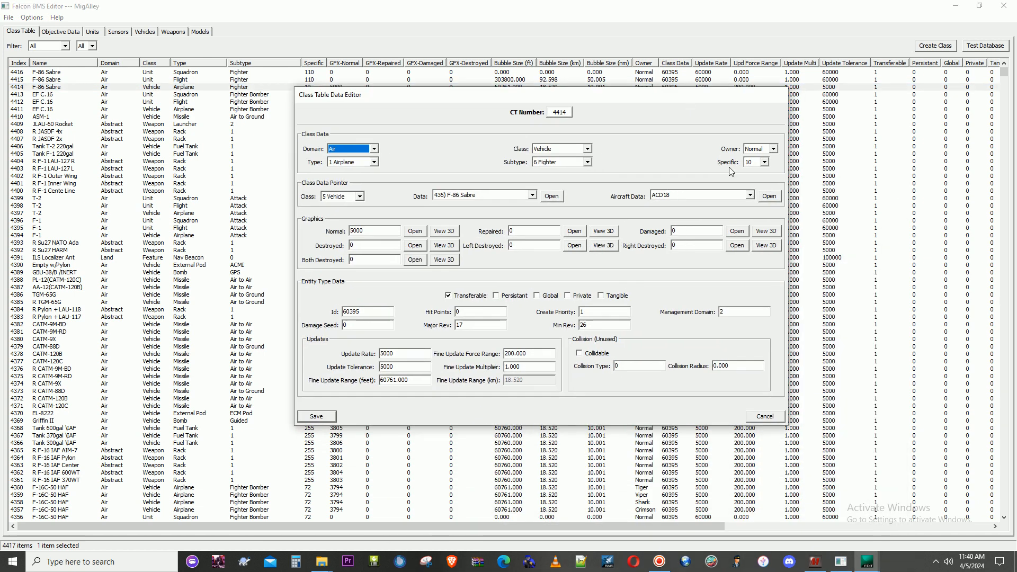
pyautogui.click(765, 162)
pyautogui.click(763, 233)
pyautogui.scroll(-18, 763, 238)
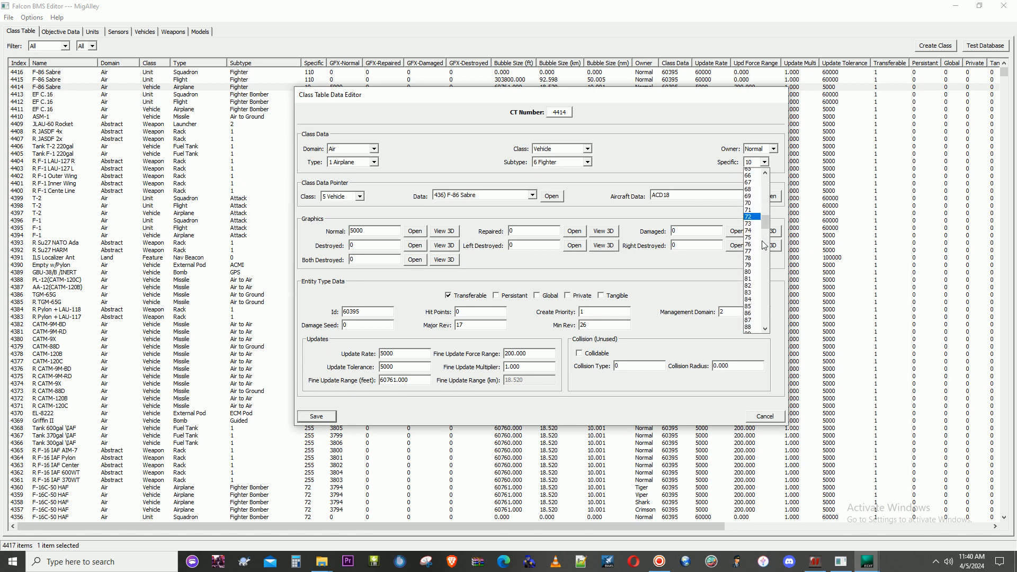
pyautogui.scroll(-6, 765, 244)
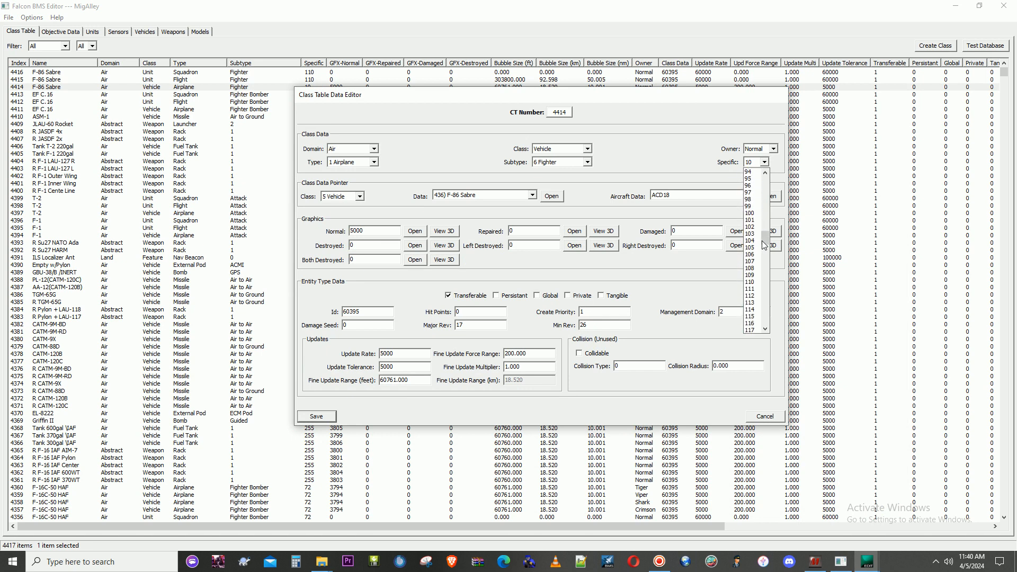
pyautogui.click(753, 282)
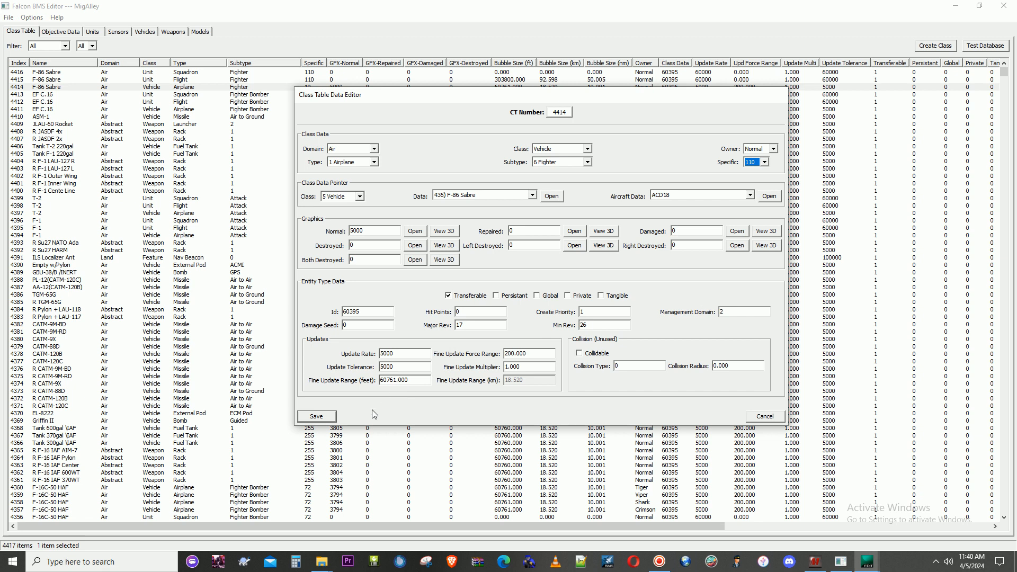
pyautogui.click(325, 417)
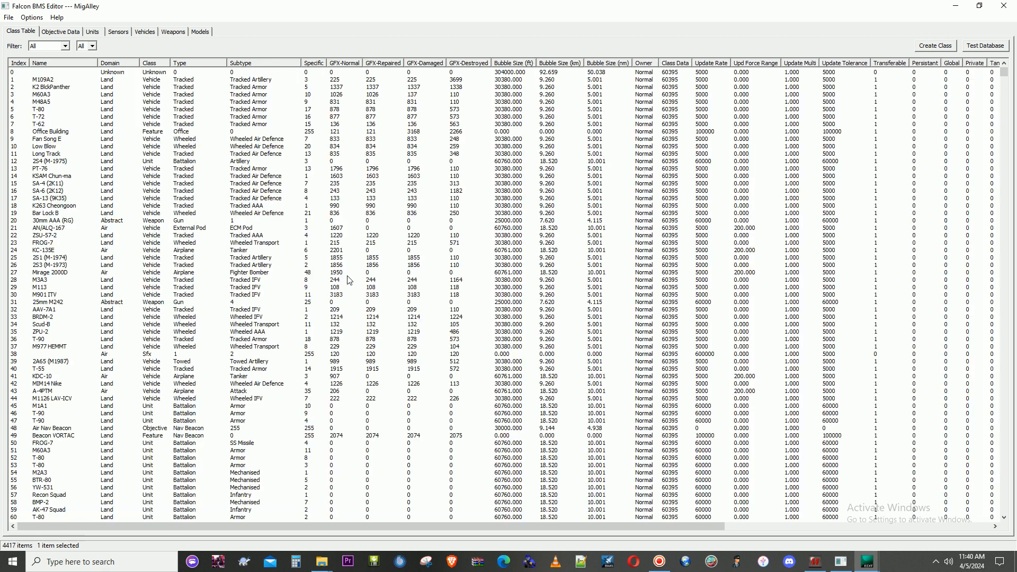
pyautogui.click(16, 63)
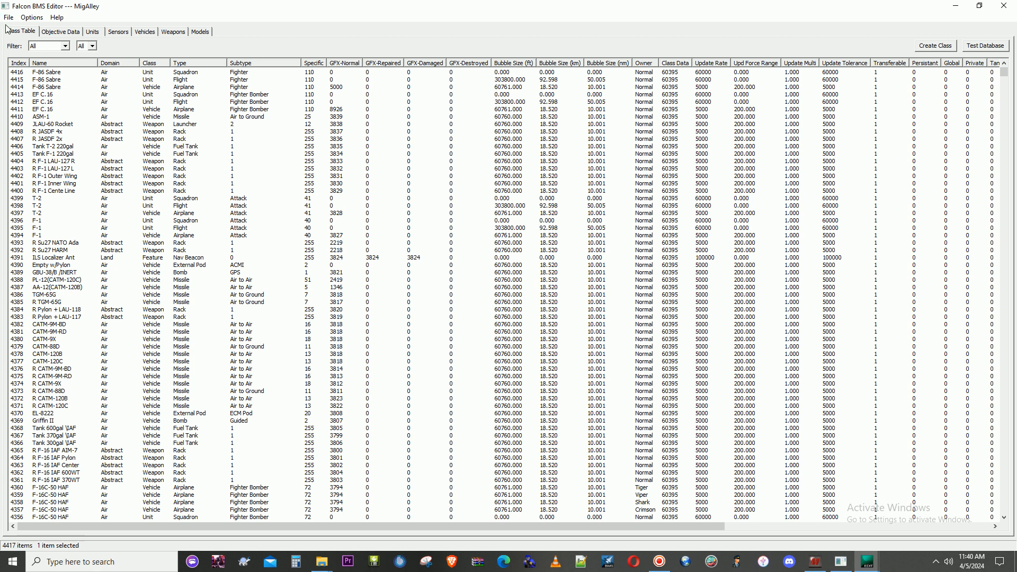
# Step: Arrange the editor and the Add-On MigAlley folder window side by side, minimizing the screen recorder
pyautogui.moveTo(500, 16); pyautogui.dragTo(1, 94)
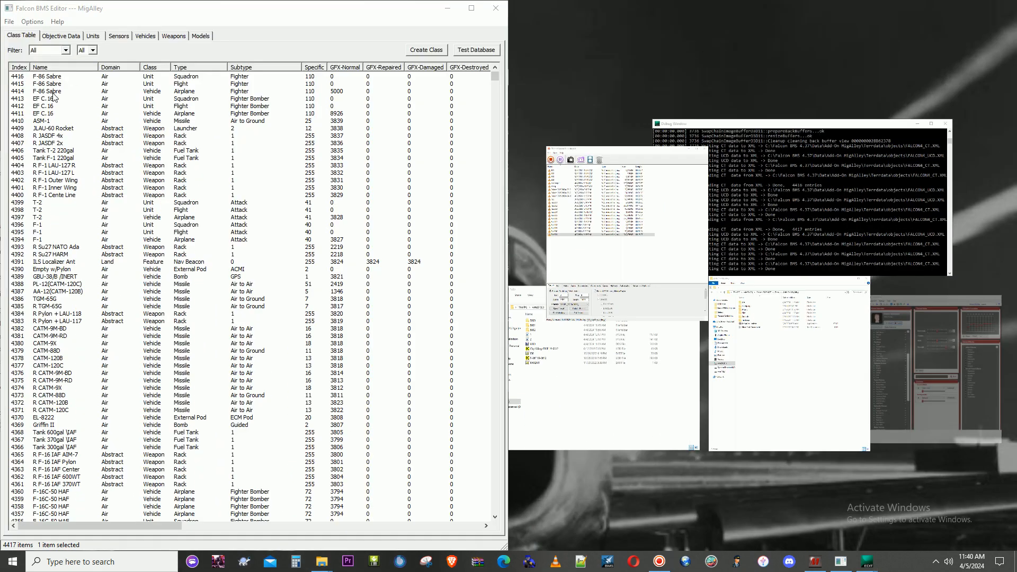
pyautogui.click(657, 139)
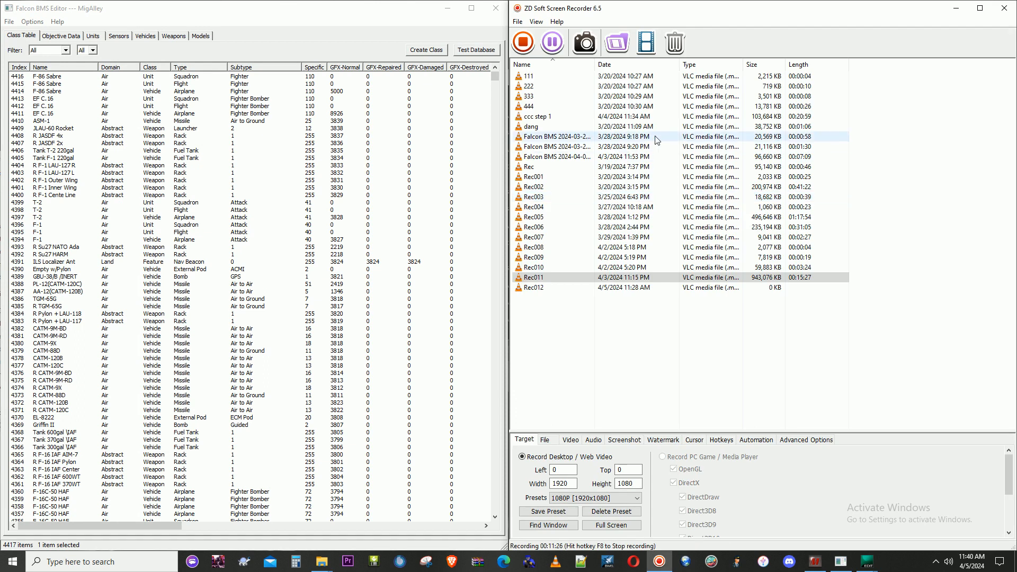
pyautogui.click(956, 8)
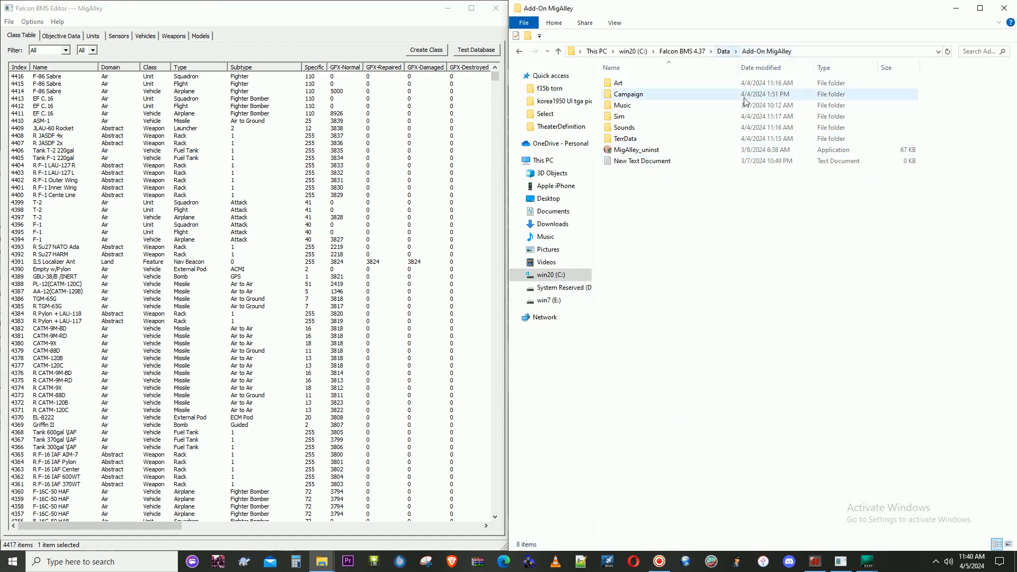
# Step: Open the Art\Main folder of Add-On MigAlley, locate the TextIds and Units files, and select TextIds
pyautogui.doubleClick(624, 85)
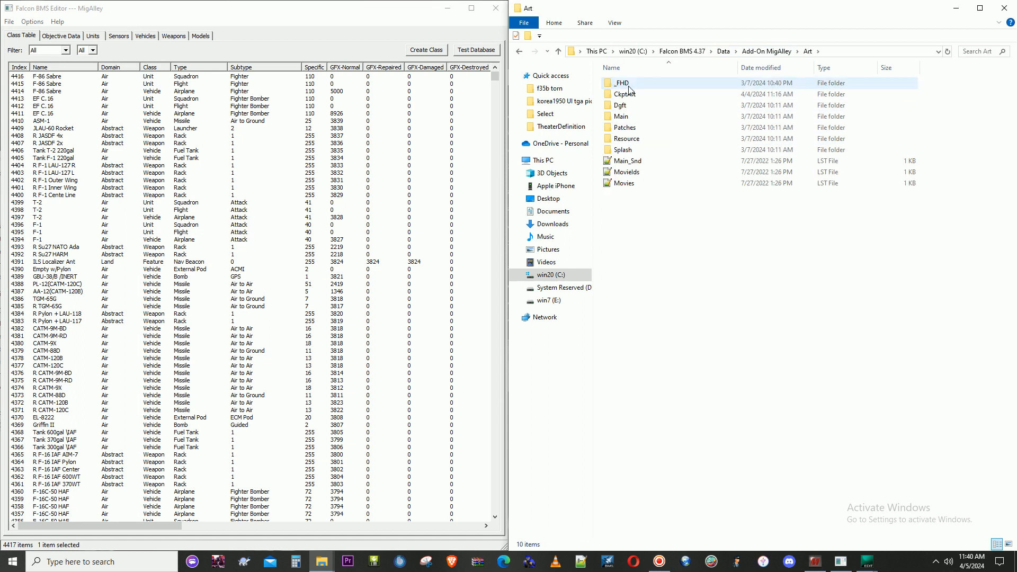
pyautogui.doubleClick(621, 117)
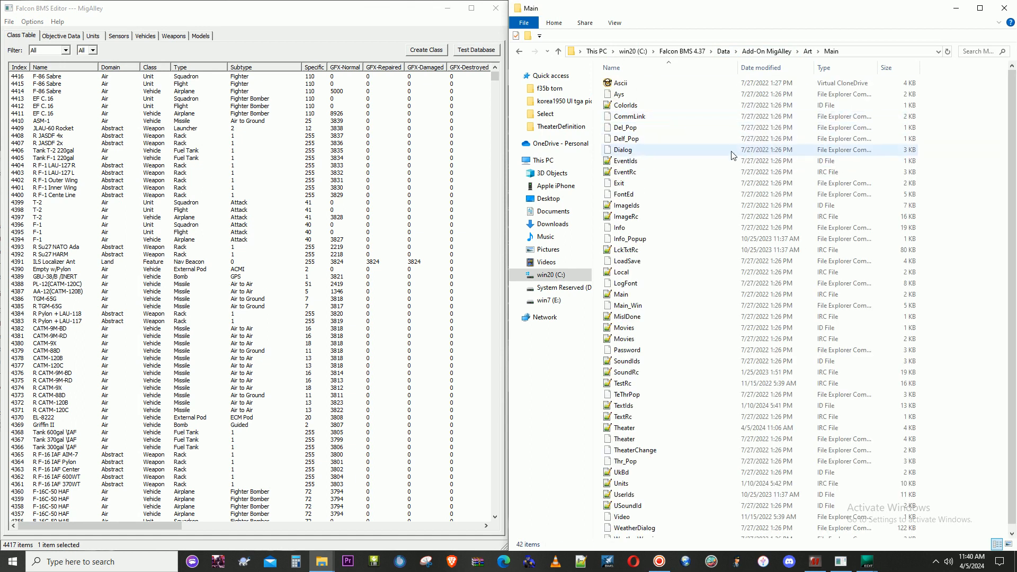
pyautogui.click(667, 284)
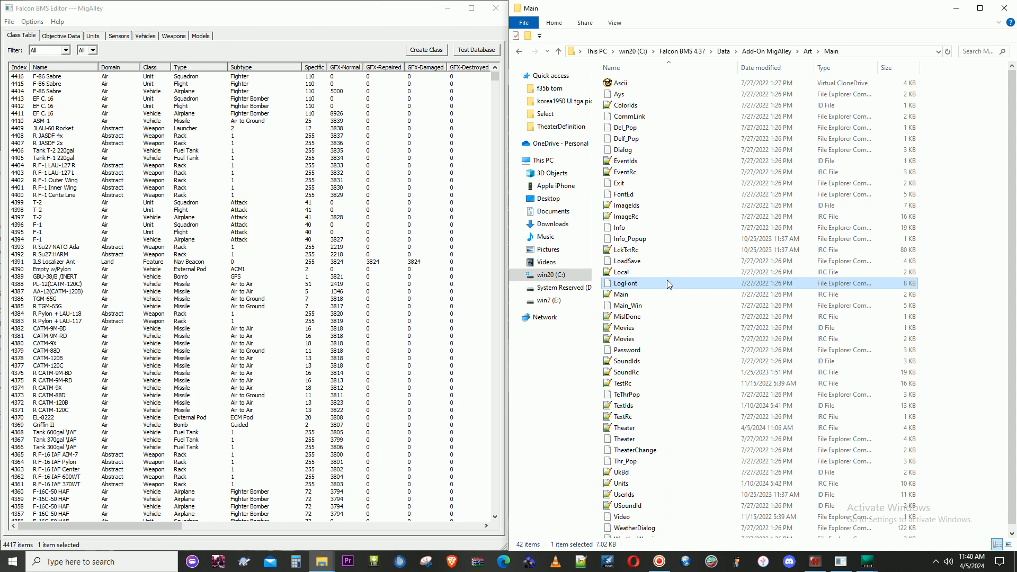
pyautogui.scroll(-1, 689, 233)
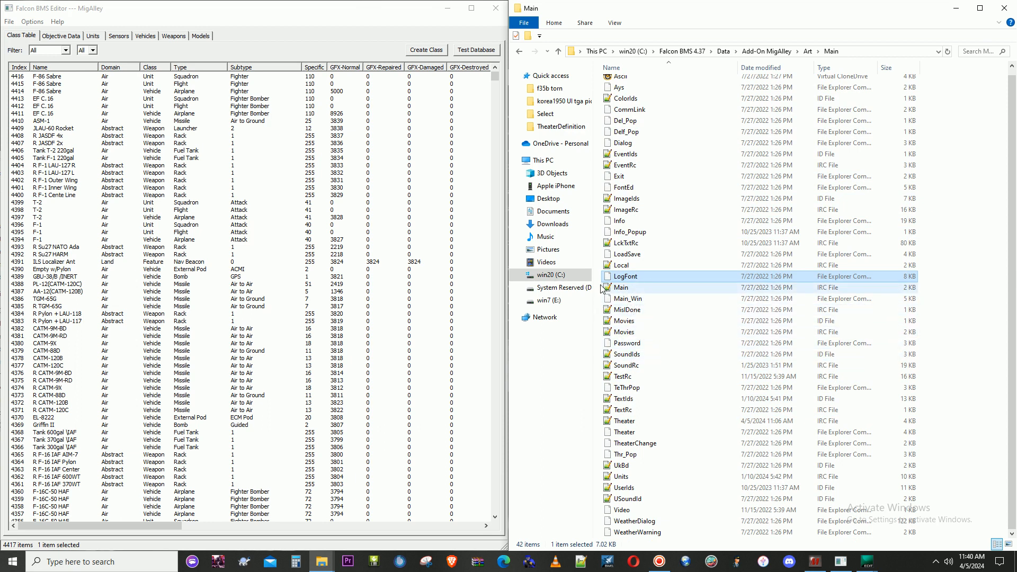
pyautogui.click(632, 290)
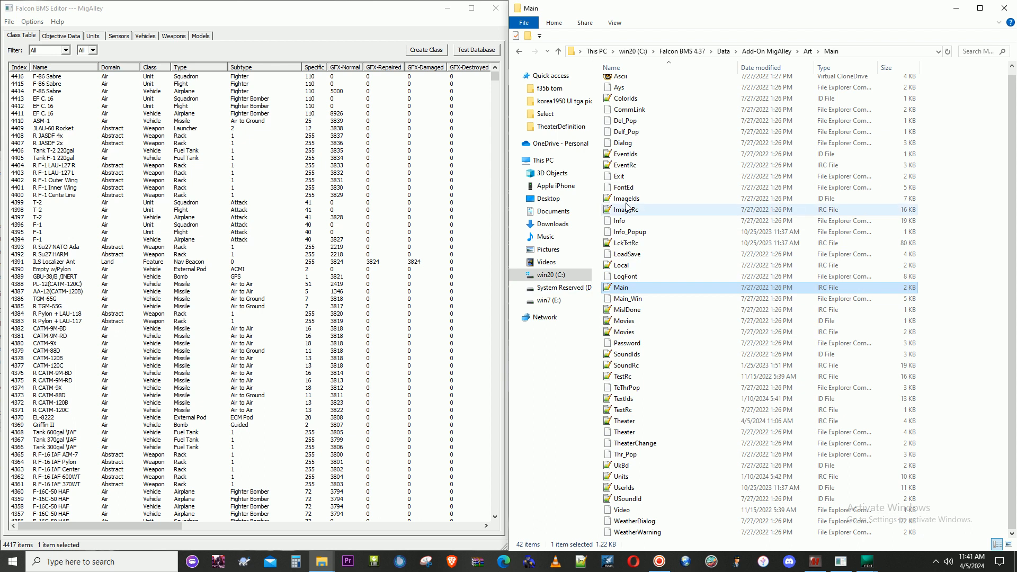
pyautogui.click(631, 401)
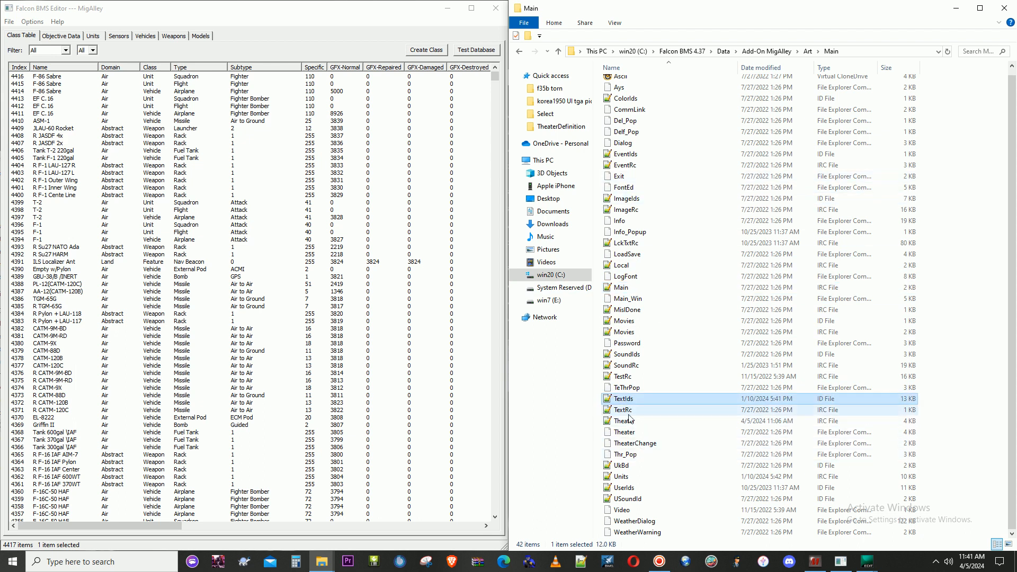
pyautogui.click(630, 477)
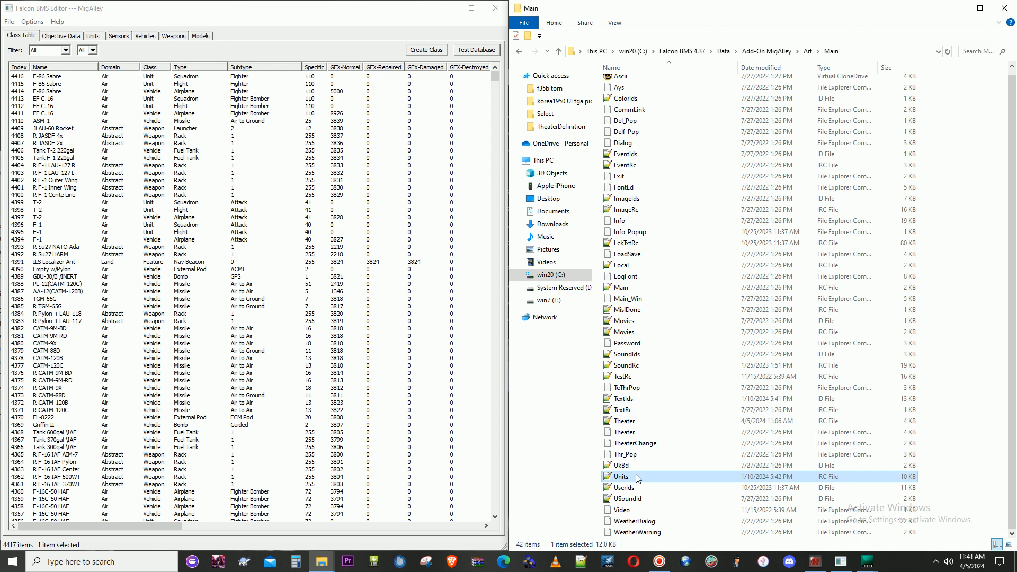
pyautogui.click(624, 402)
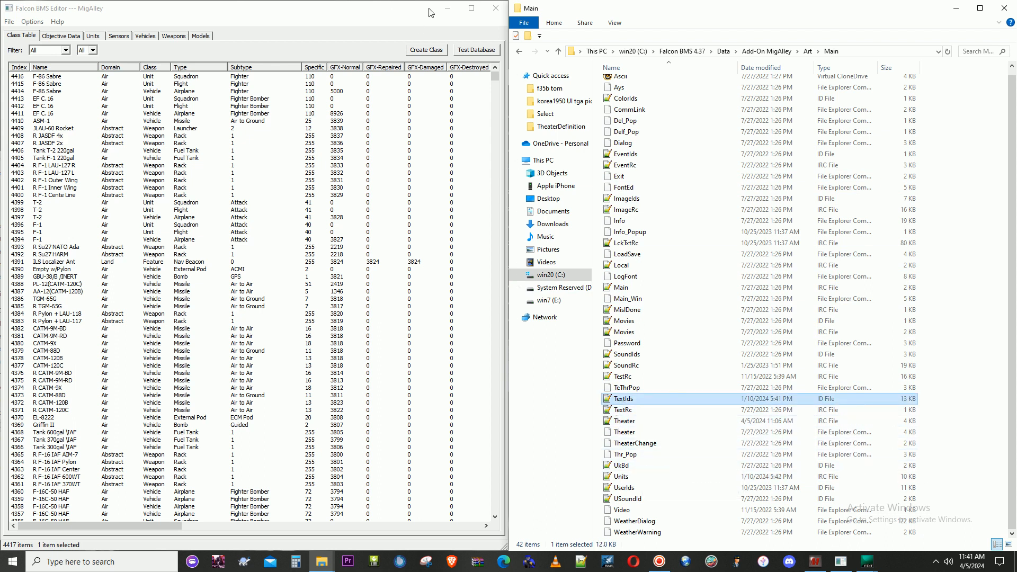
# Step: Minimize the editor and its debug window, close the Falcon BMS launcher, and pause the screen recorder
pyautogui.click(447, 8)
pyautogui.click(462, 81)
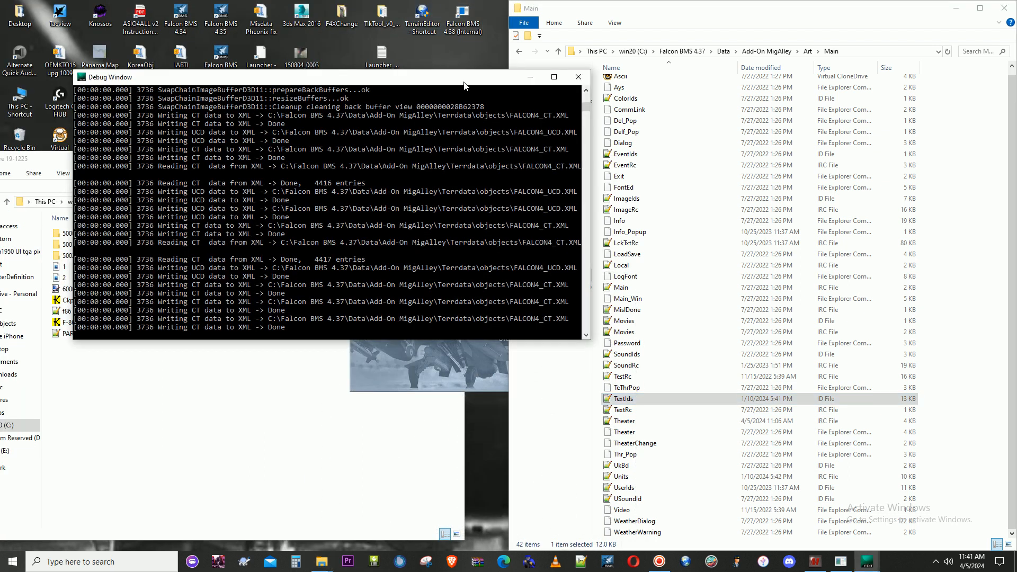
pyautogui.click(531, 78)
pyautogui.click(422, 244)
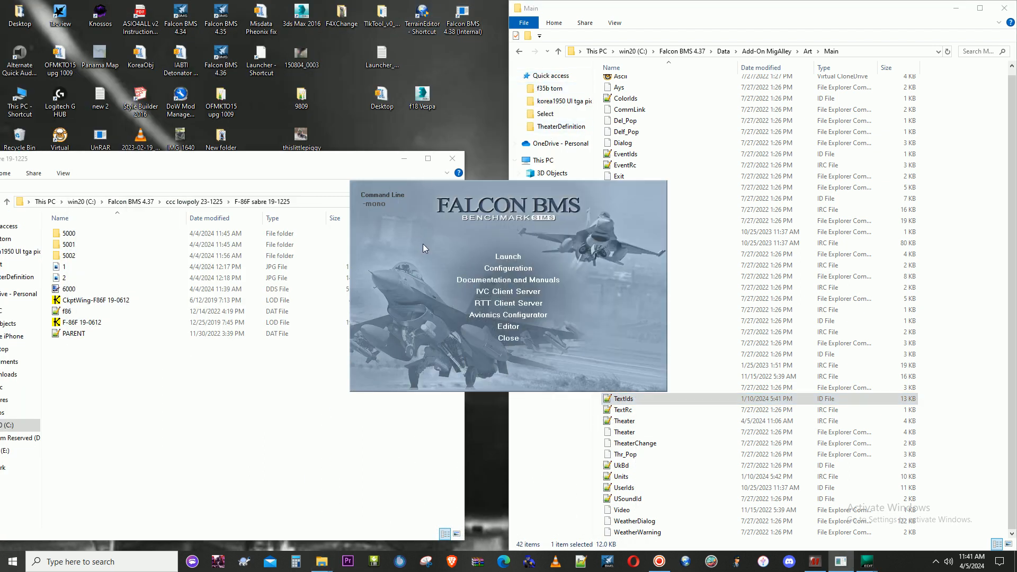
pyautogui.click(505, 338)
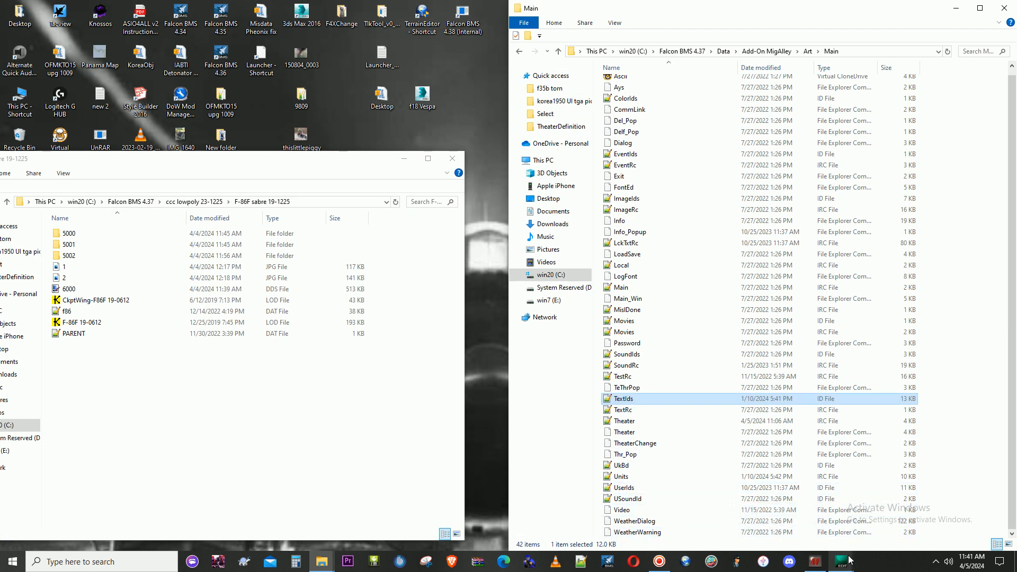
pyautogui.click(660, 563)
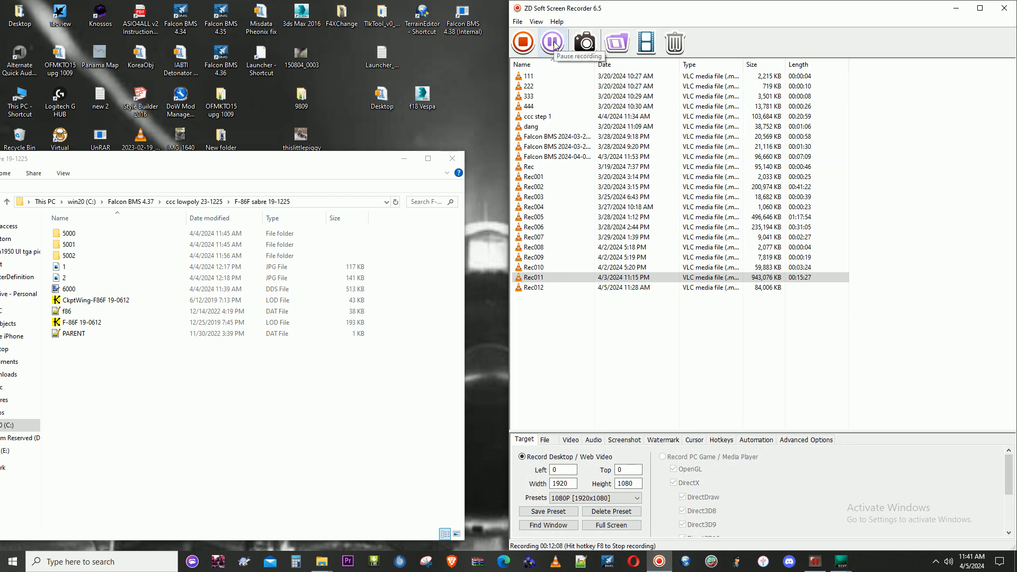
pyautogui.click(555, 46)
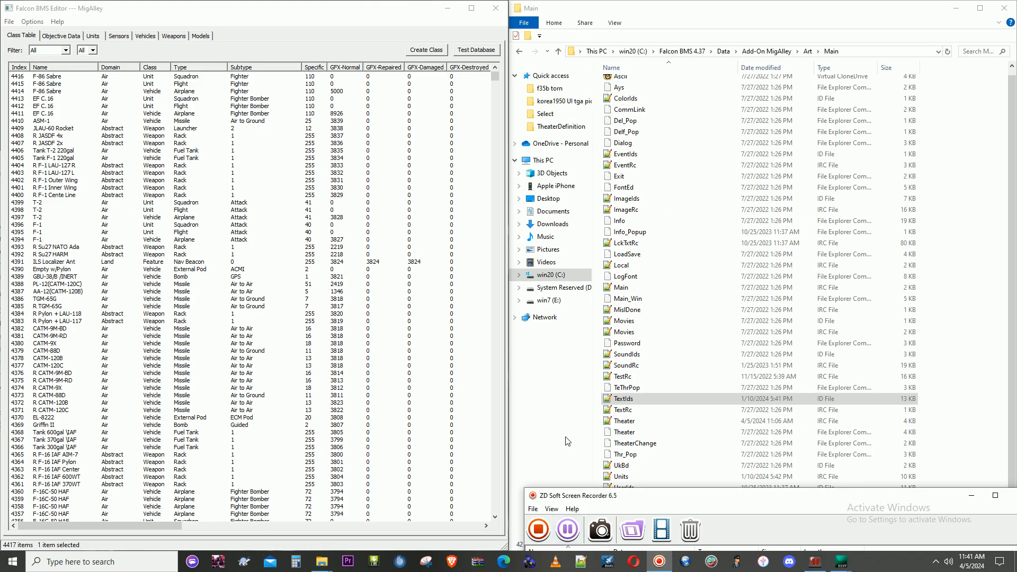
# Step: Open the TextIds file from the Art\Main folder in Notepad++ and dock its window beside the Falcon BMS editor
pyautogui.click(630, 402)
pyautogui.click(630, 405)
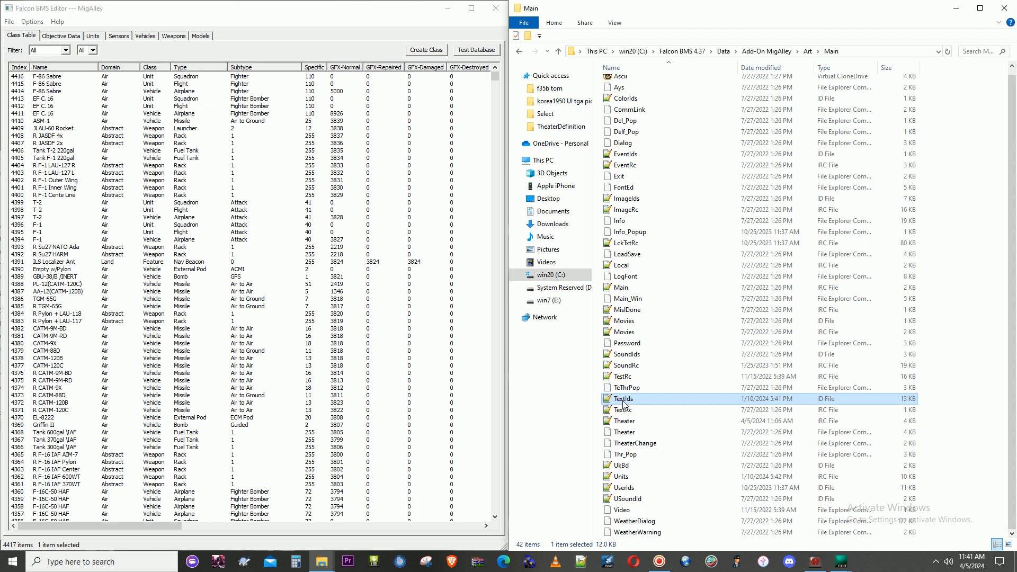
pyautogui.click(626, 400)
pyautogui.click(633, 479)
pyautogui.doubleClick(628, 400)
pyautogui.moveTo(800, 79); pyautogui.dragTo(1016, 213)
pyautogui.click(639, 252)
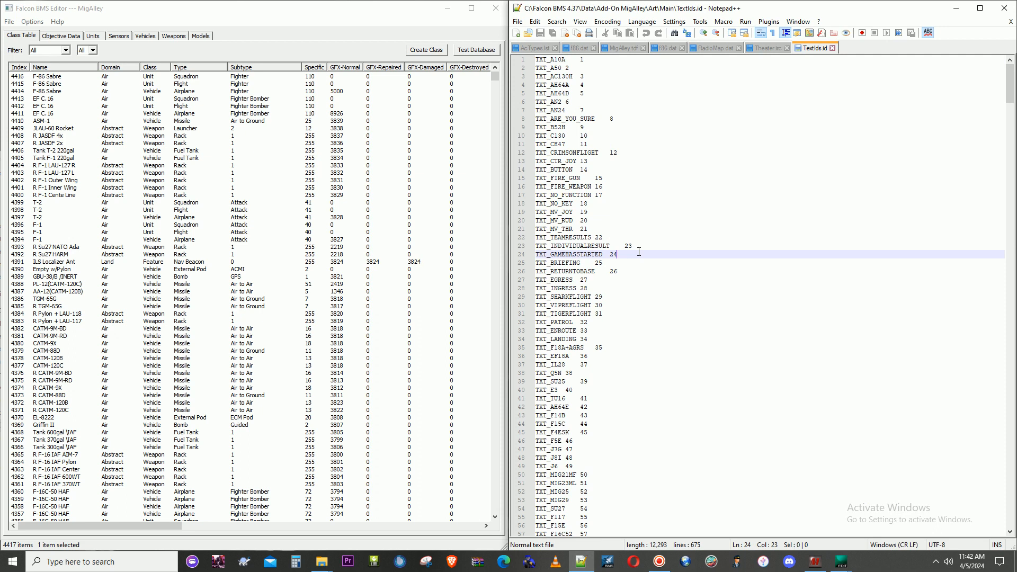
# Step: Close every other open document, keeping only TextIds.id
pyautogui.scroll(-20, 733, 308)
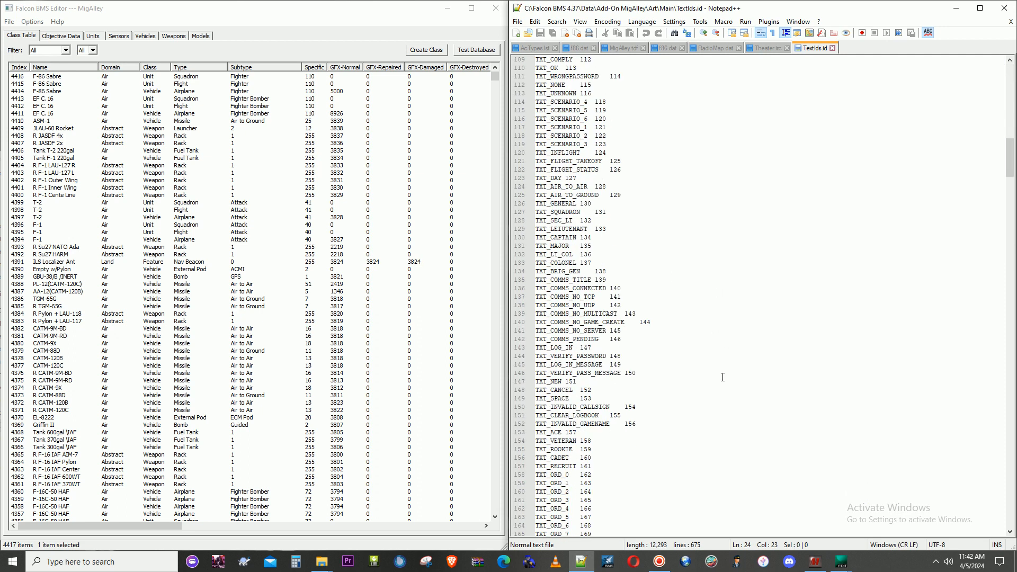
pyautogui.scroll(-9, 736, 291)
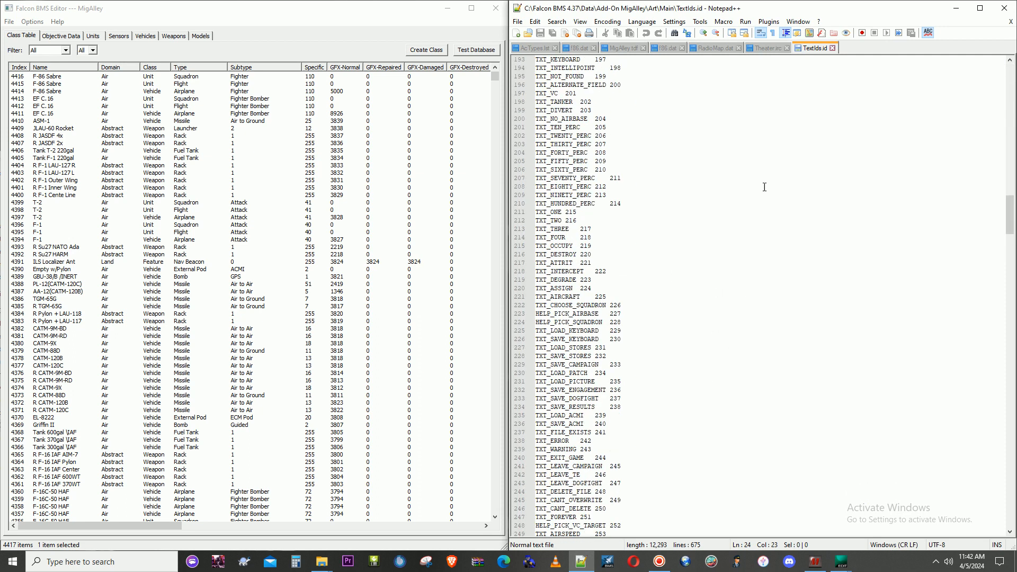
pyautogui.rightClick(815, 58)
pyautogui.click(827, 66)
# Step: Locate the last aircraft entry, TXT_EFC16, in TextIds.id and place the text cursor at the end of its line
pyautogui.scroll(-20, 662, 203)
pyautogui.scroll(-20, 618, 398)
pyautogui.scroll(-4, 622, 398)
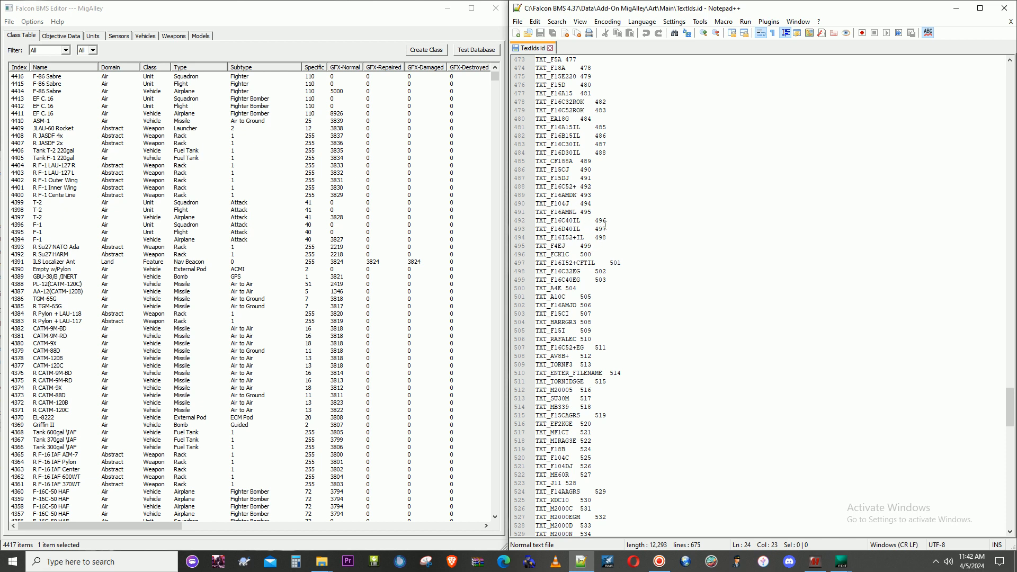
pyautogui.scroll(-20, 615, 288)
pyautogui.scroll(-19, 606, 306)
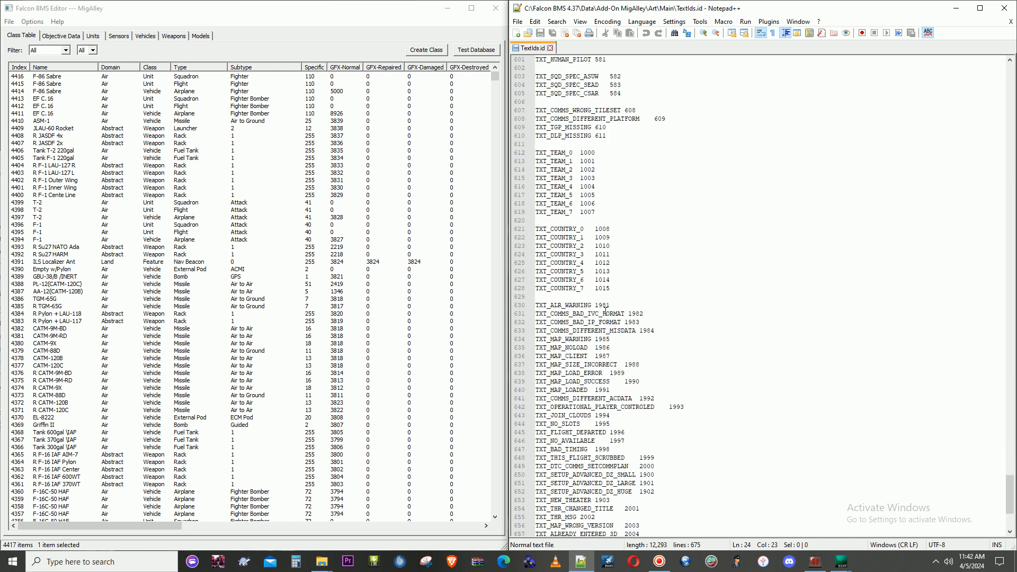
pyautogui.scroll(7, 606, 307)
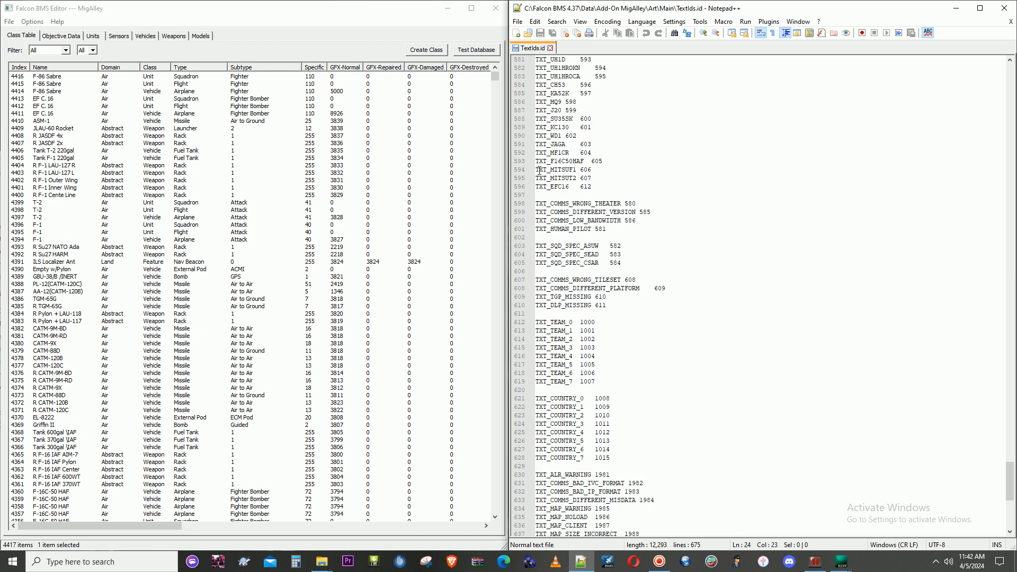
pyautogui.click(557, 181)
pyautogui.click(564, 189)
pyautogui.click(597, 188)
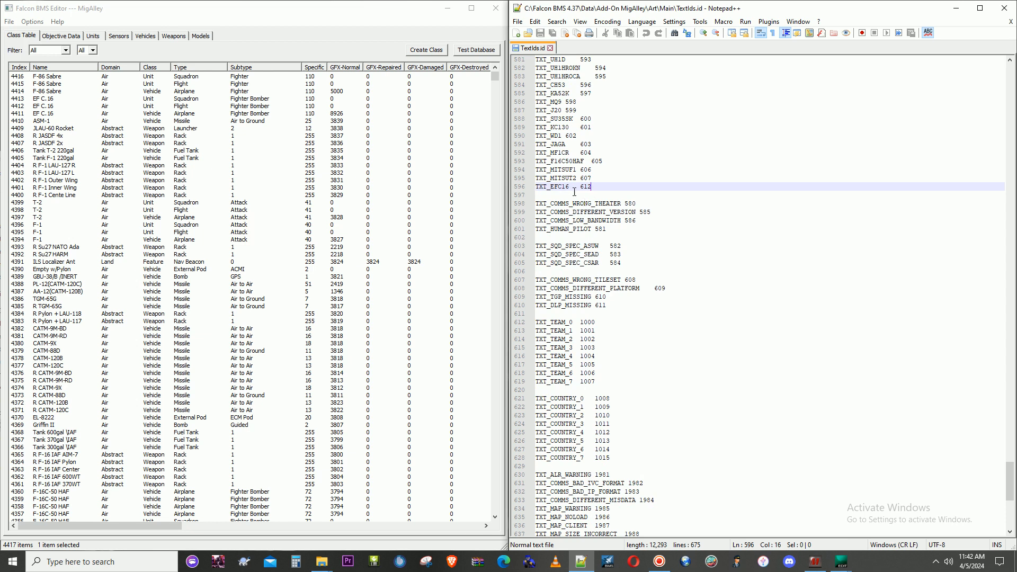
# Step: Check the end of TextIds.id, and add the entry TXT_F86 with ID 613 on a new line below TXT_EFC16
pyautogui.scroll(-13, 578, 217)
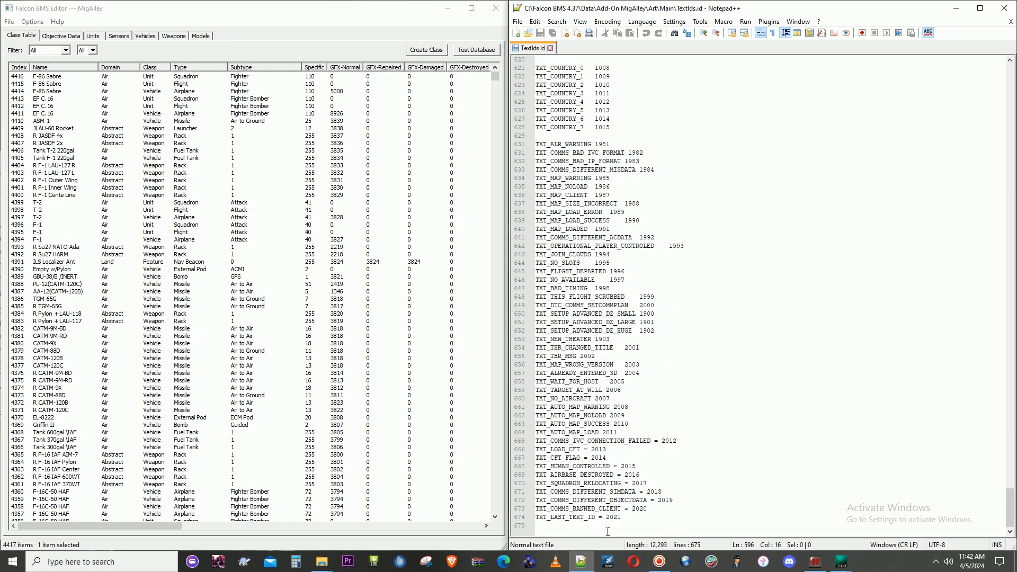
pyautogui.scroll(15, 613, 421)
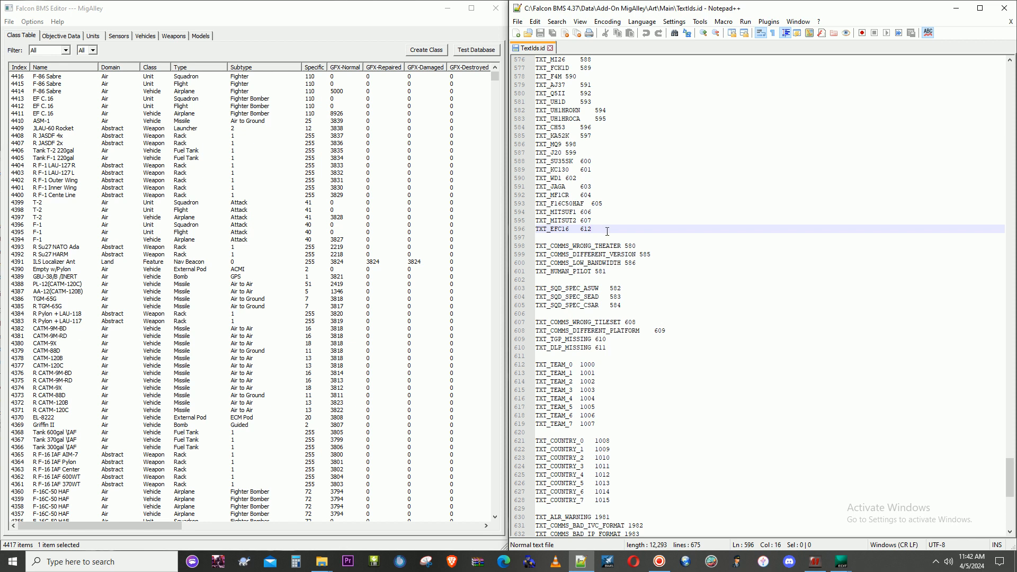
pyautogui.press('Return')
pyautogui.write('TXT')
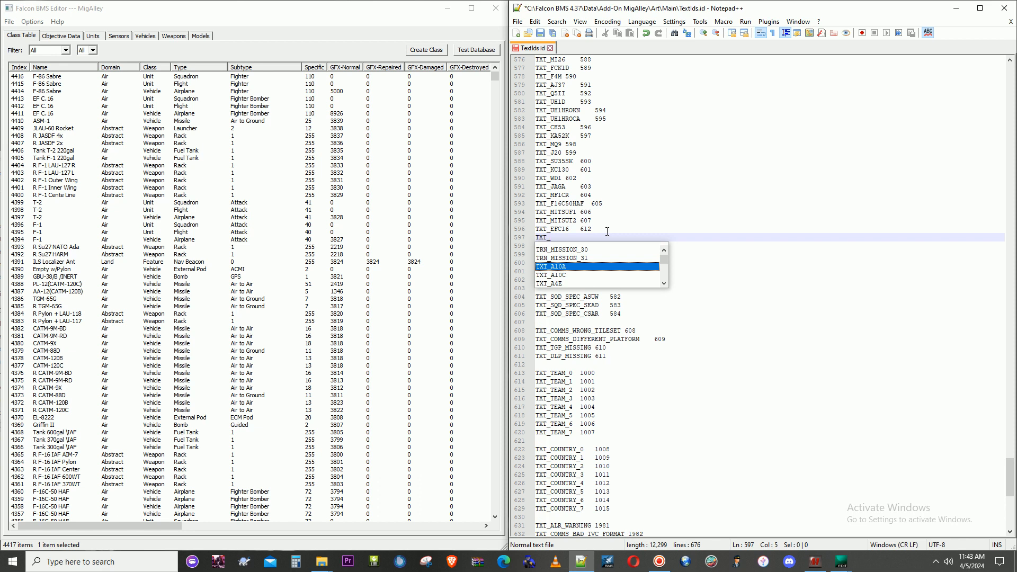
pyautogui.write('_F')
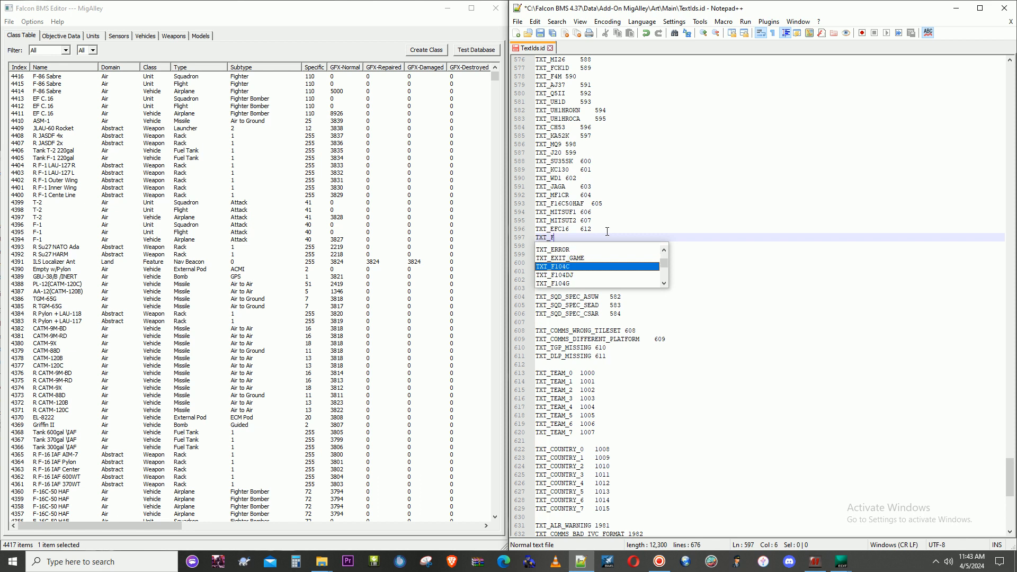
pyautogui.write('86   ')
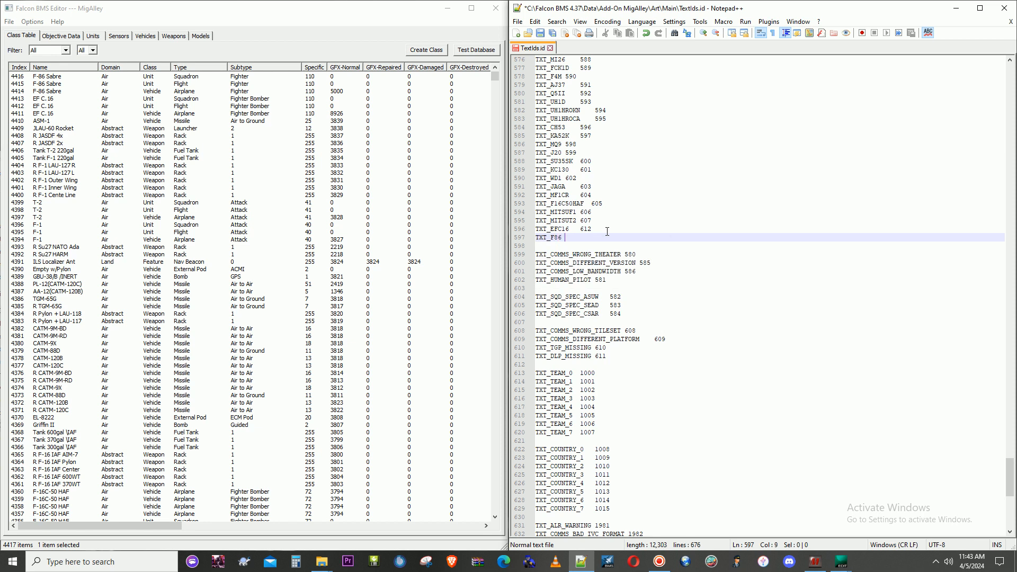
pyautogui.write('  613')
# Step: Copy the name TXT_F86 from the new entry, and close TextIds.id with the changes saved
pyautogui.moveTo(562, 237); pyautogui.dragTo(535, 237)
pyautogui.rightClick(543, 238)
pyautogui.click(566, 258)
pyautogui.click(1013, 3)
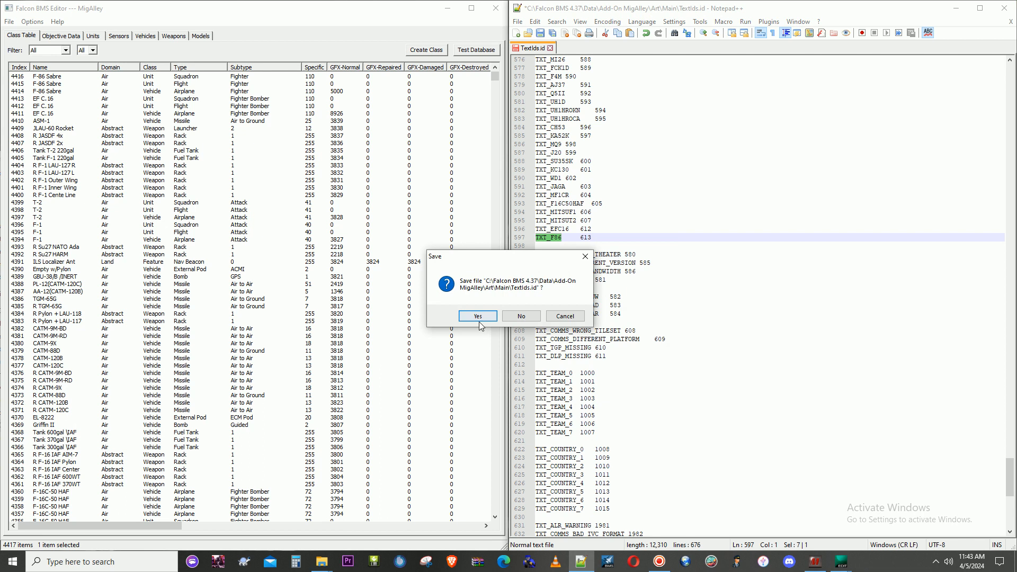
pyautogui.click(478, 316)
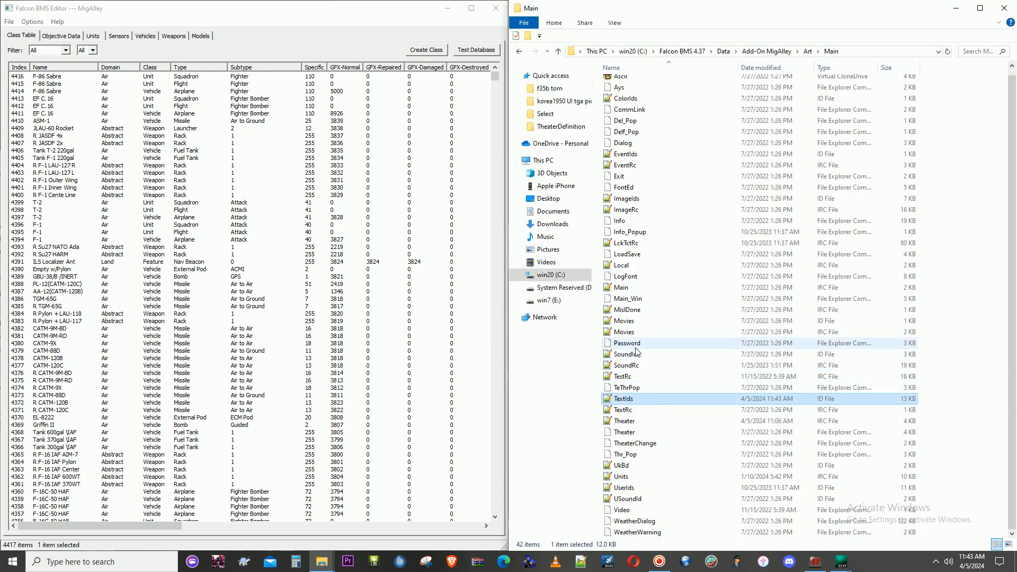
# Step: Open the Units file in a maximized window and place the text cursor at the end of its last entry, TXT_EFC16
pyautogui.doubleClick(622, 476)
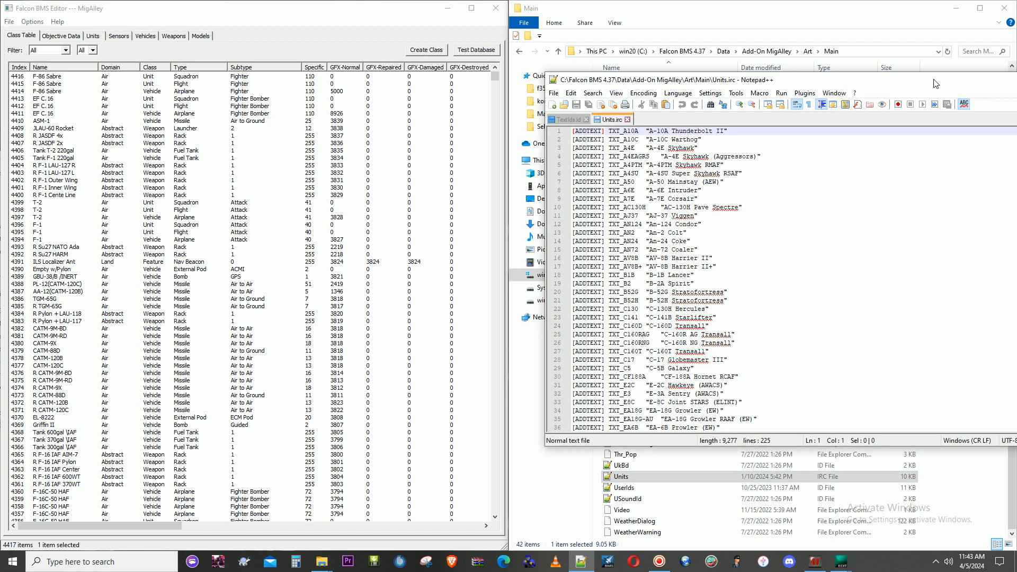
pyautogui.moveTo(934, 83); pyautogui.dragTo(720, 52)
pyautogui.click(839, 48)
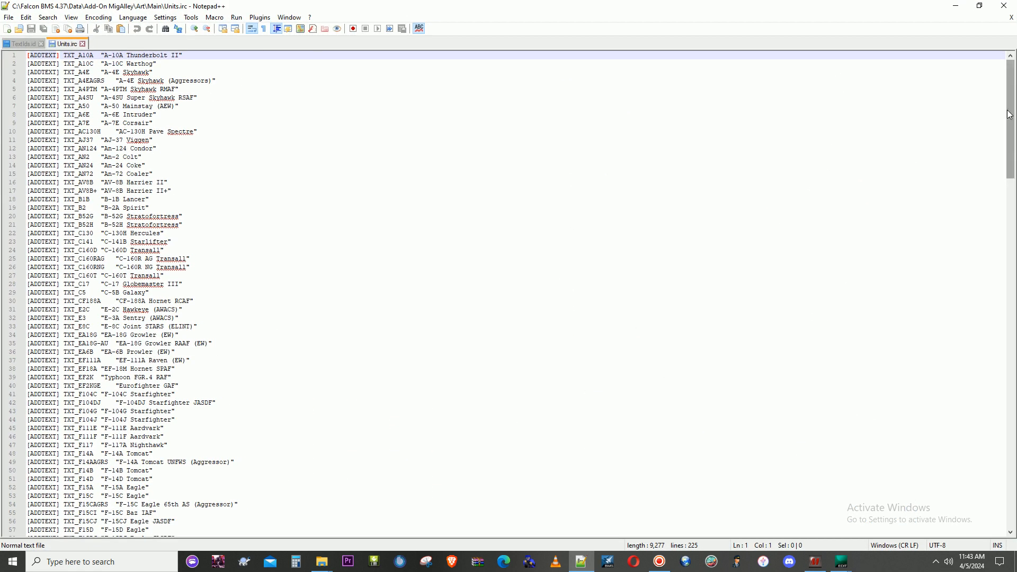
pyautogui.moveTo(1012, 115); pyautogui.dragTo(1011, 465)
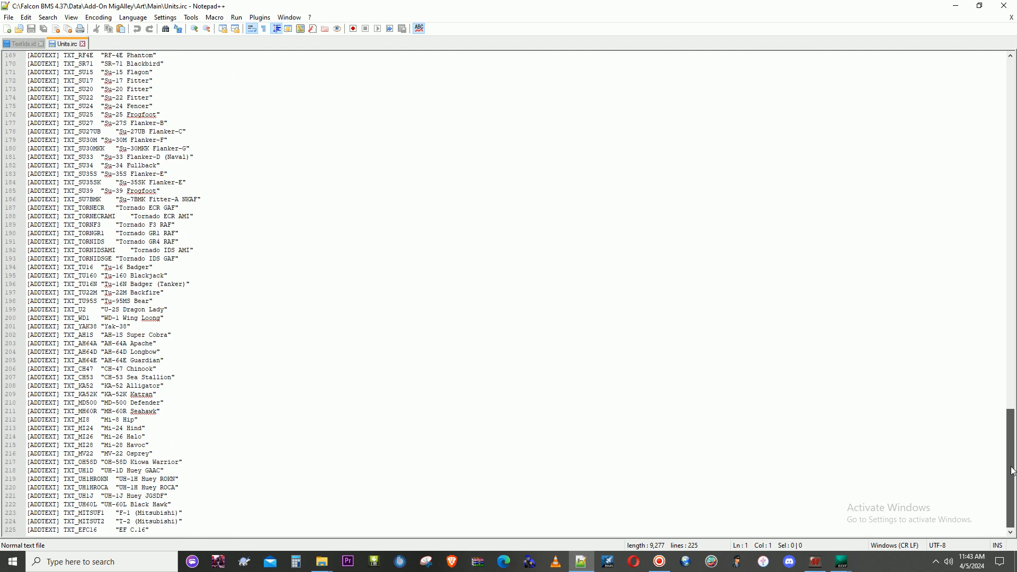
pyautogui.click(159, 531)
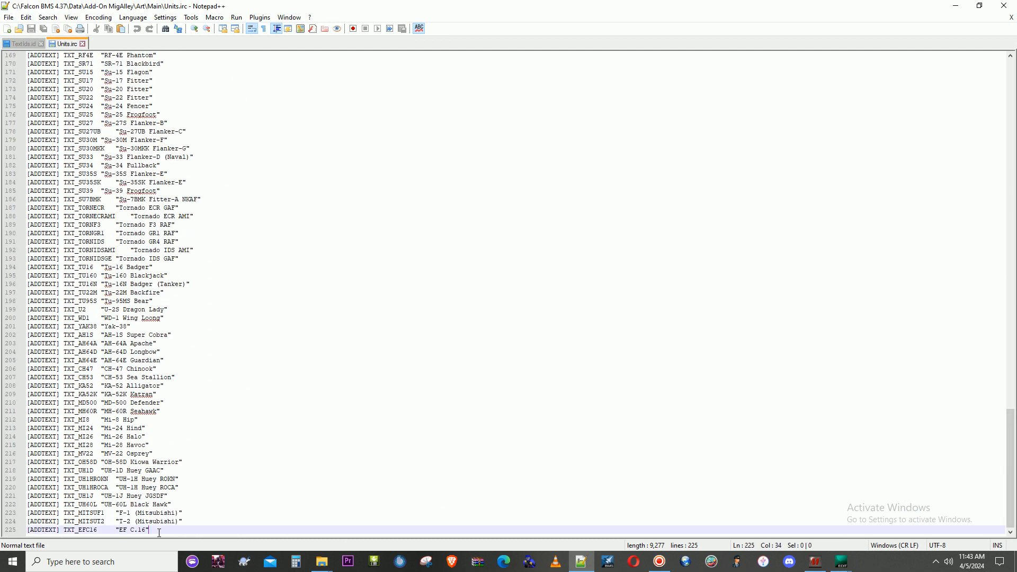
# Step: Start a new line below the TXT_EFC16 entry in Units.irc with the tag [ADDTEXT]
pyautogui.press('Return')
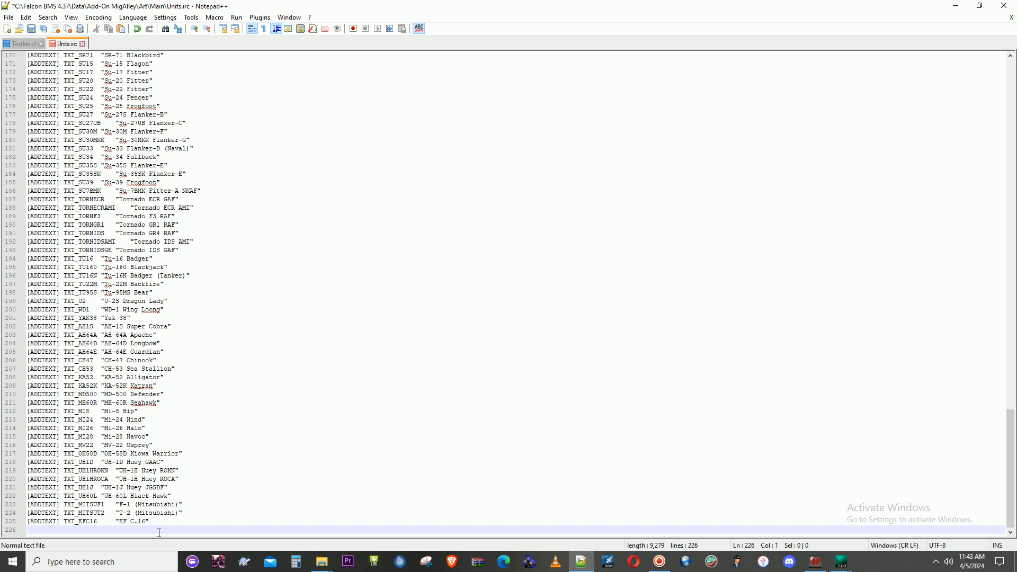
pyautogui.press('BackSpace')
pyautogui.write('[A')
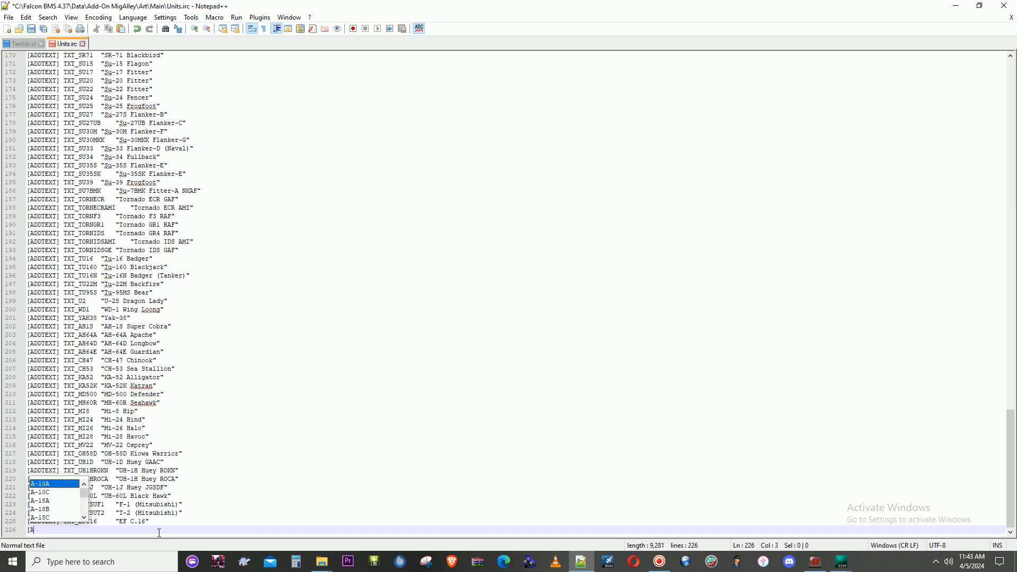
pyautogui.write('DDTEXT')
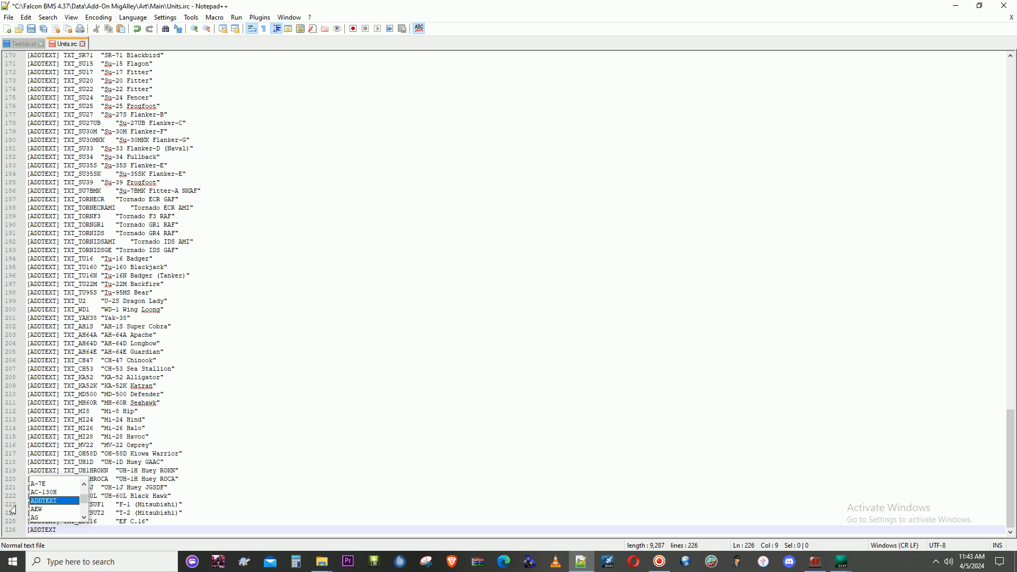
pyautogui.click(46, 495)
pyautogui.click(197, 473)
pyautogui.write(']')
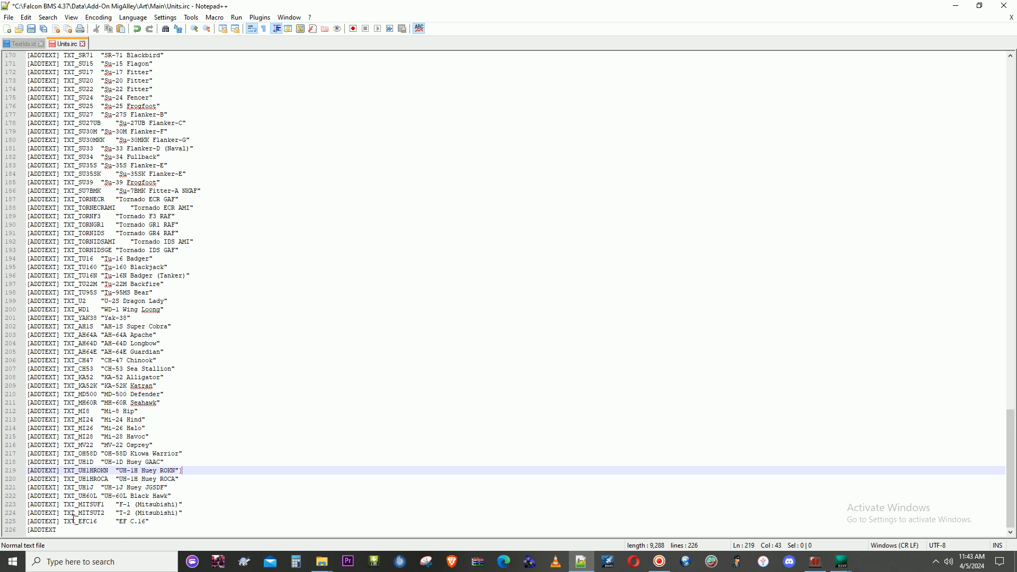
pyautogui.press('BackSpace')
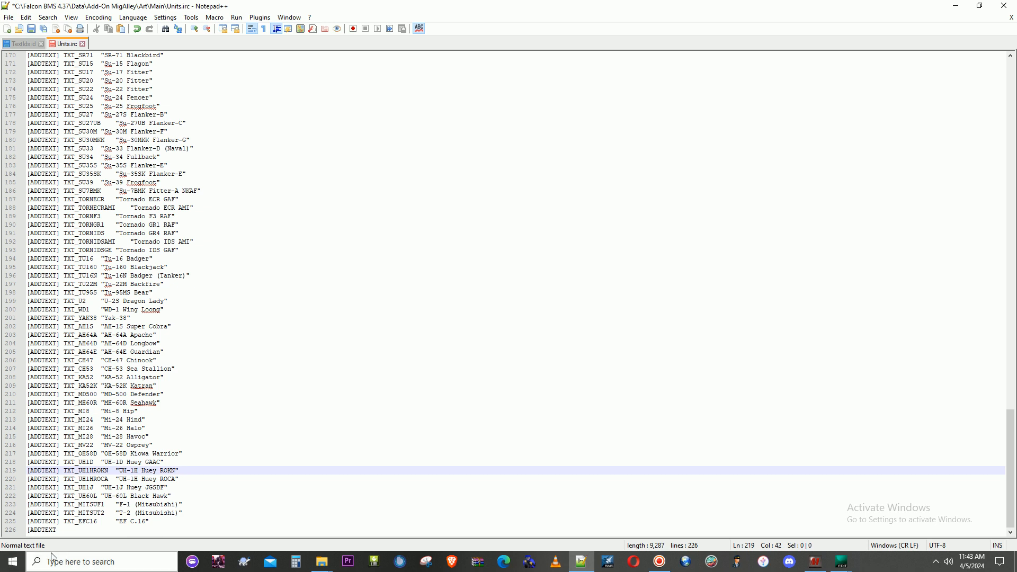
pyautogui.click(78, 534)
pyautogui.write(']')
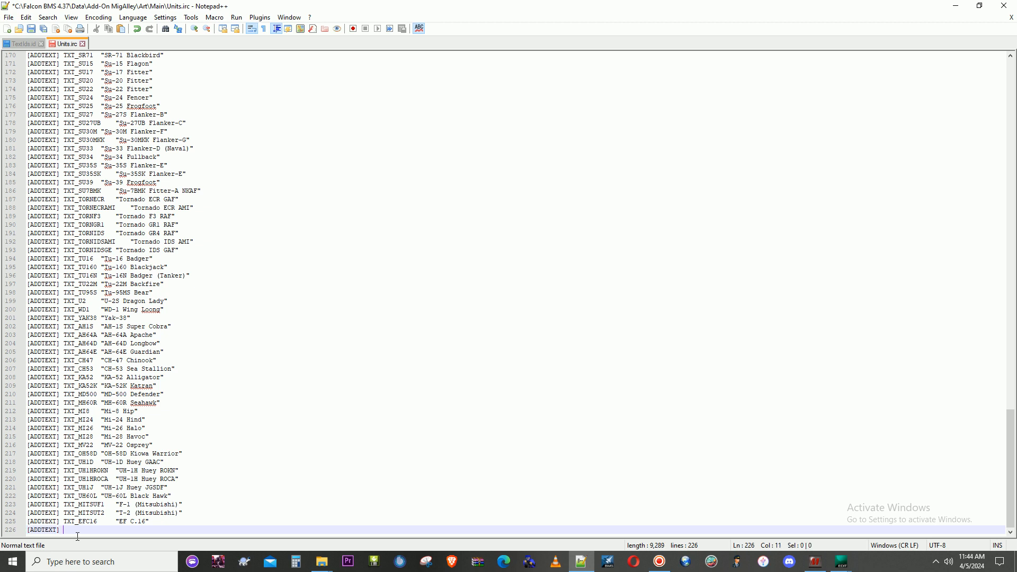
# Step: Complete the new [ADDTEXT] line in Units.irc with TXT_F86 and the text "F-86 Sabre", and close the file with the changes saved
pyautogui.write(' TXT_F86 ')
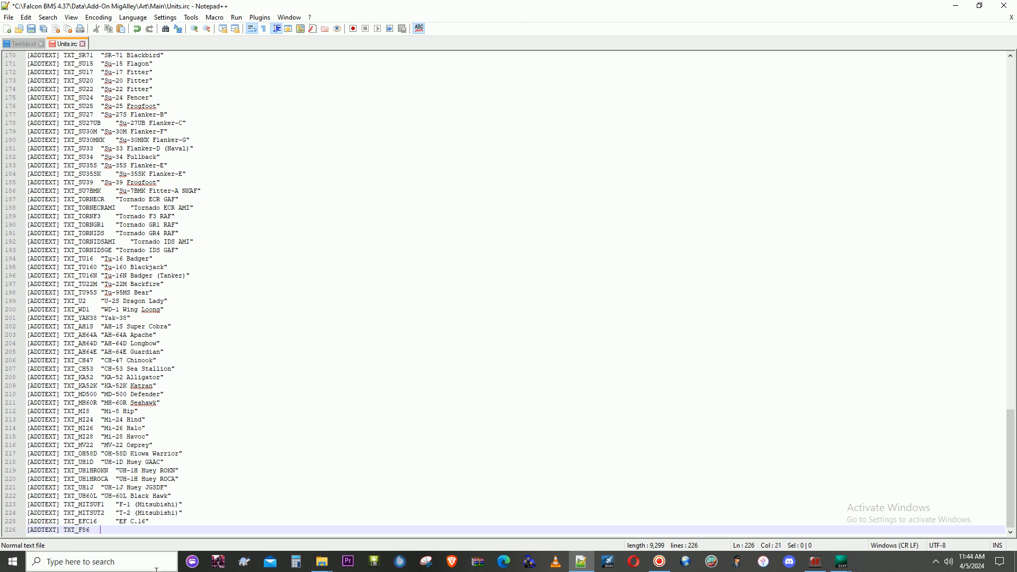
pyautogui.write('      "F')
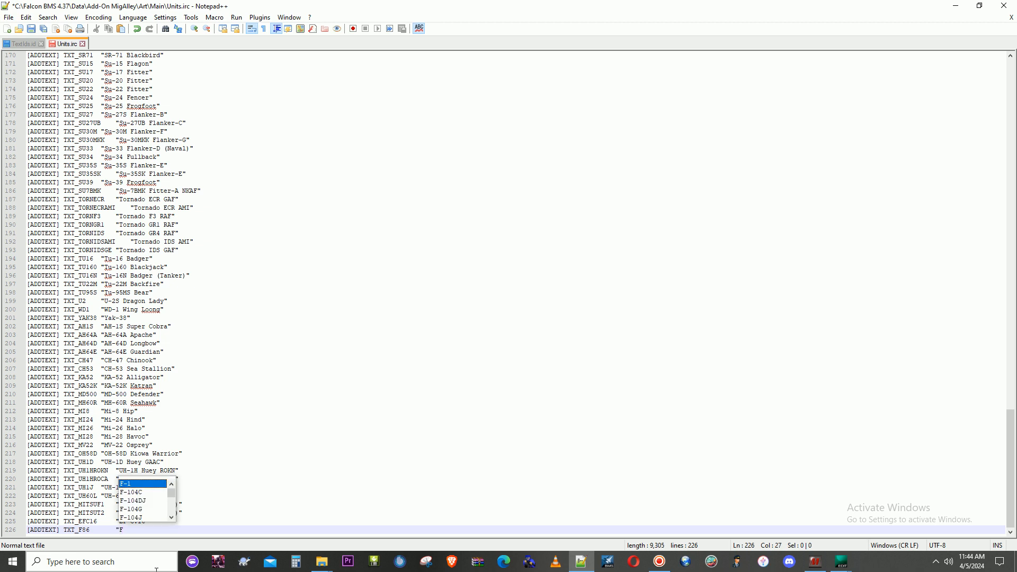
pyautogui.write('-86')
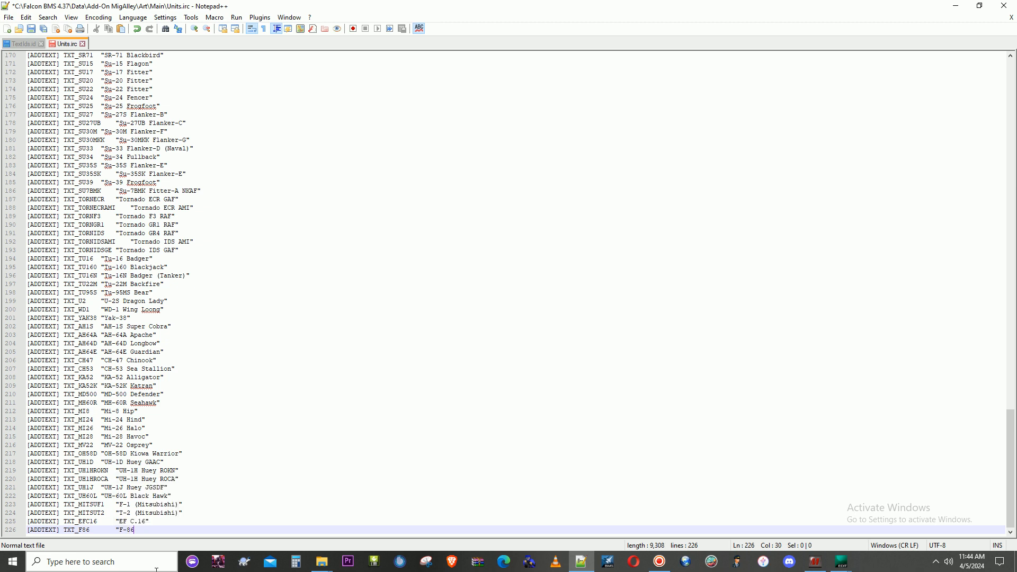
pyautogui.write(' Sabre"')
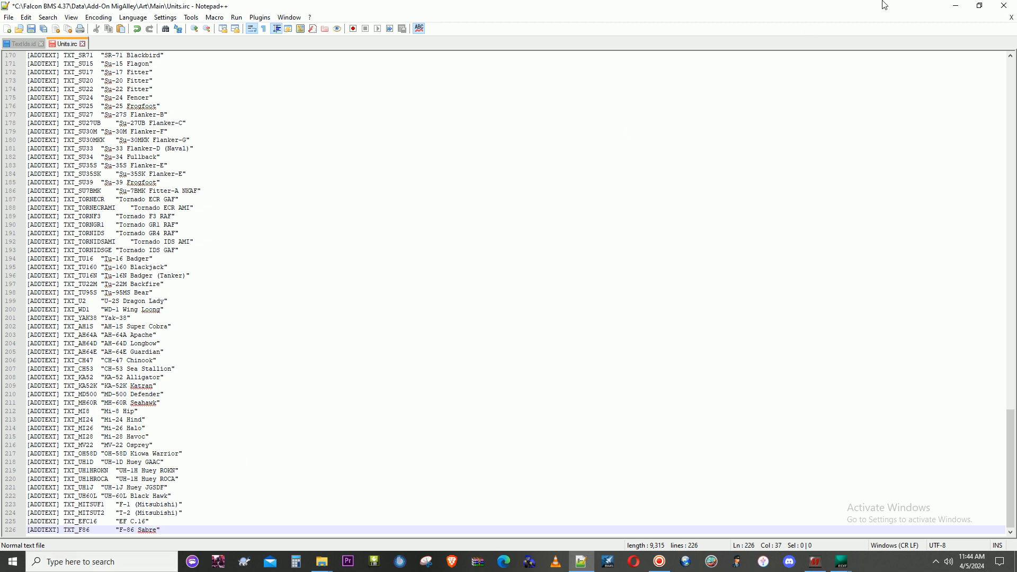
pyautogui.click(1010, 6)
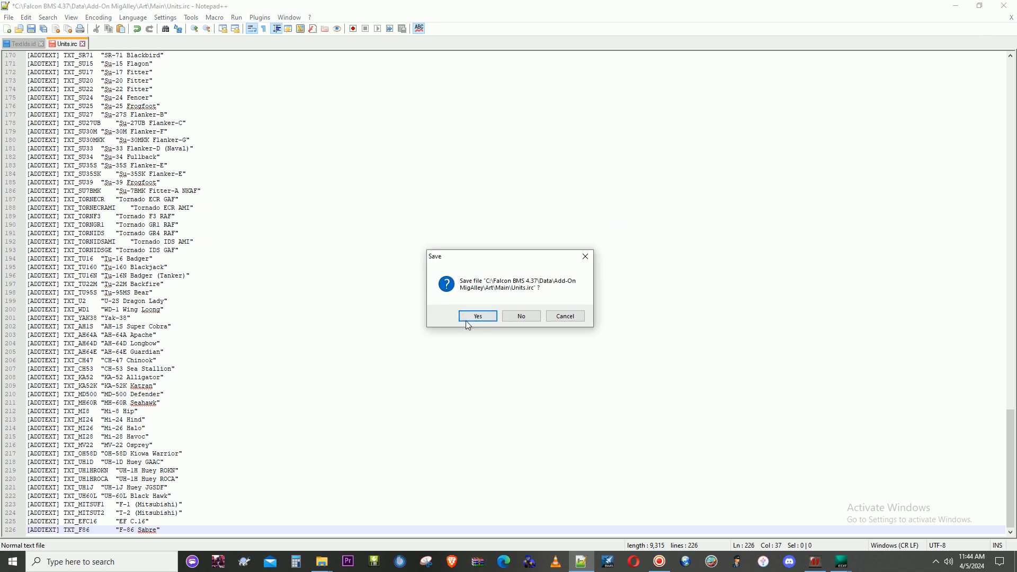
pyautogui.click(470, 316)
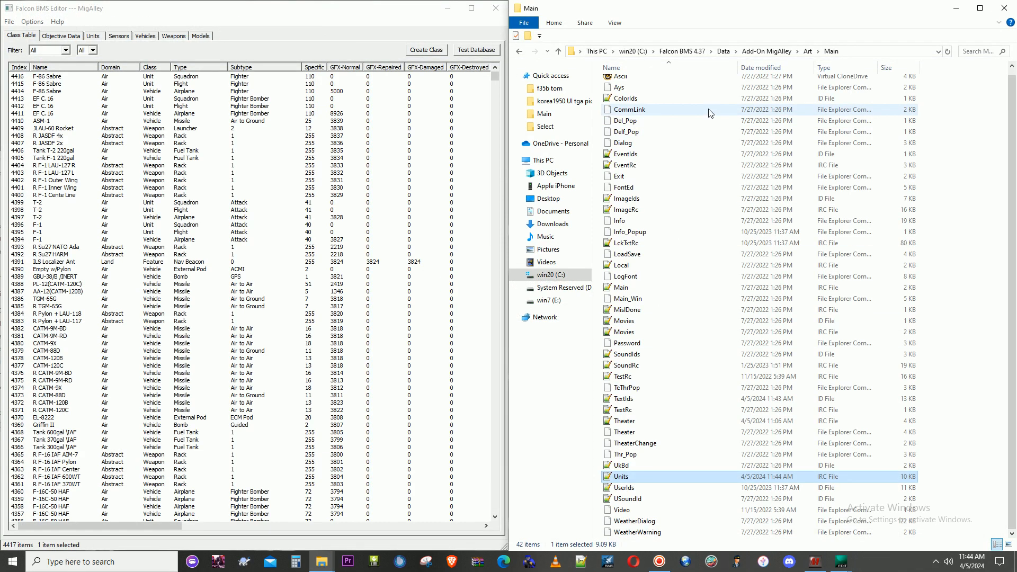
# Step: Open the file teplanes.lst from the Campaign folder of Add-On MigAlley
pyautogui.click(767, 51)
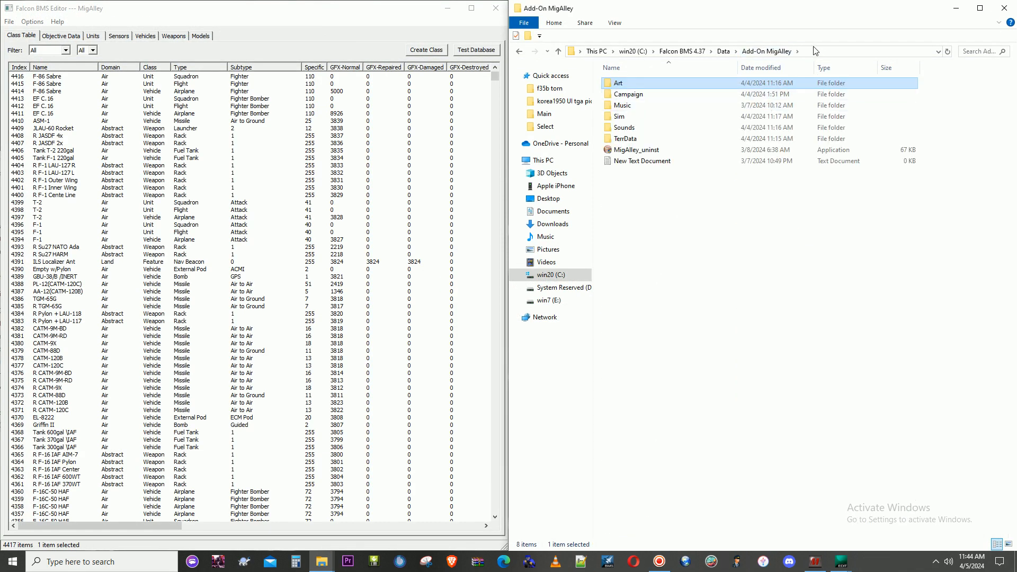
pyautogui.doubleClick(666, 95)
pyautogui.click(671, 261)
pyautogui.press('t')
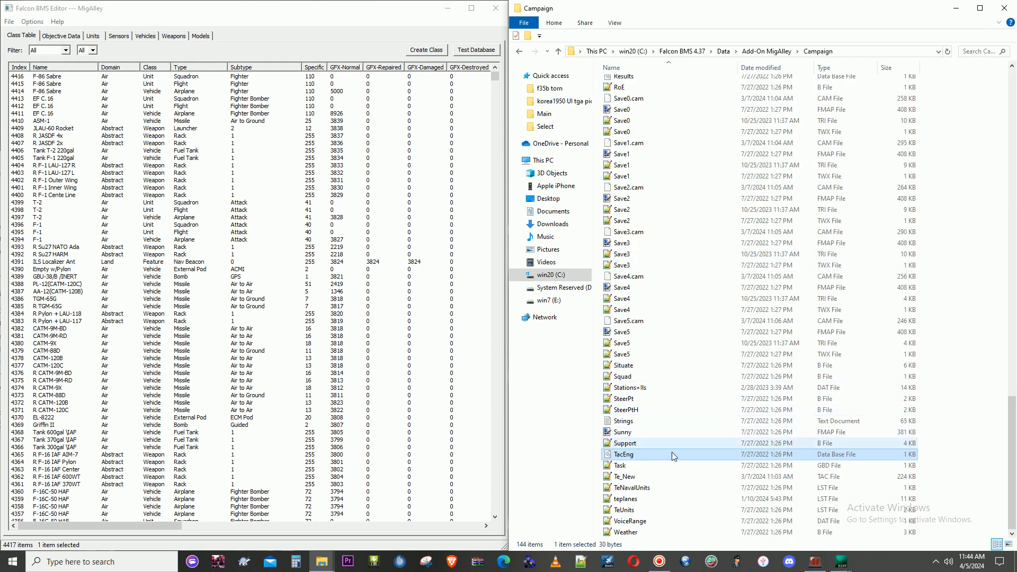
pyautogui.click(655, 498)
pyautogui.doubleClick(656, 499)
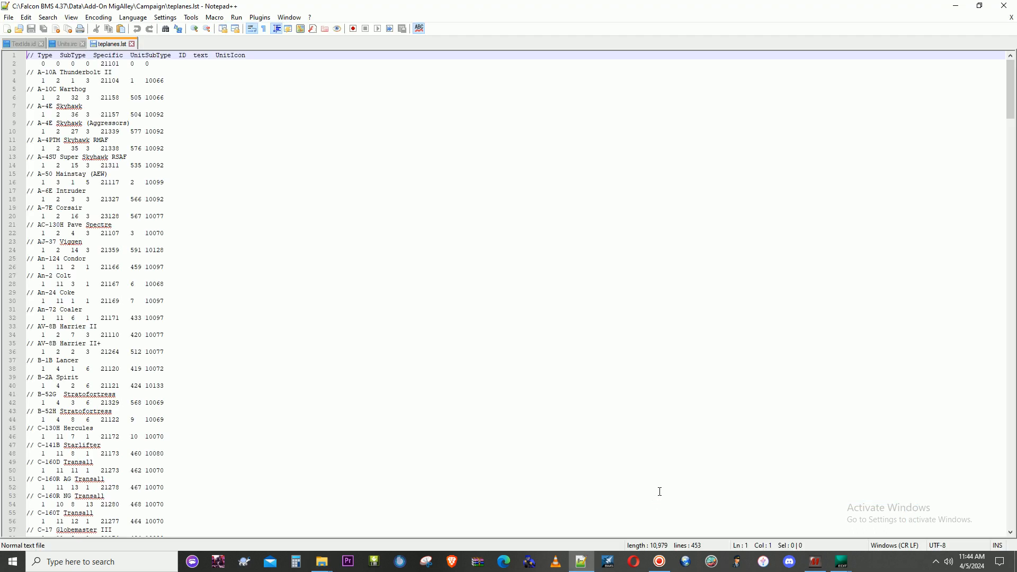
# Step: Insert blank lines below the FA-18F Super Hornet entry in teplanes.lst for another aircraft entry
pyautogui.scroll(-13, 152, 196)
pyautogui.scroll(-20, 186, 240)
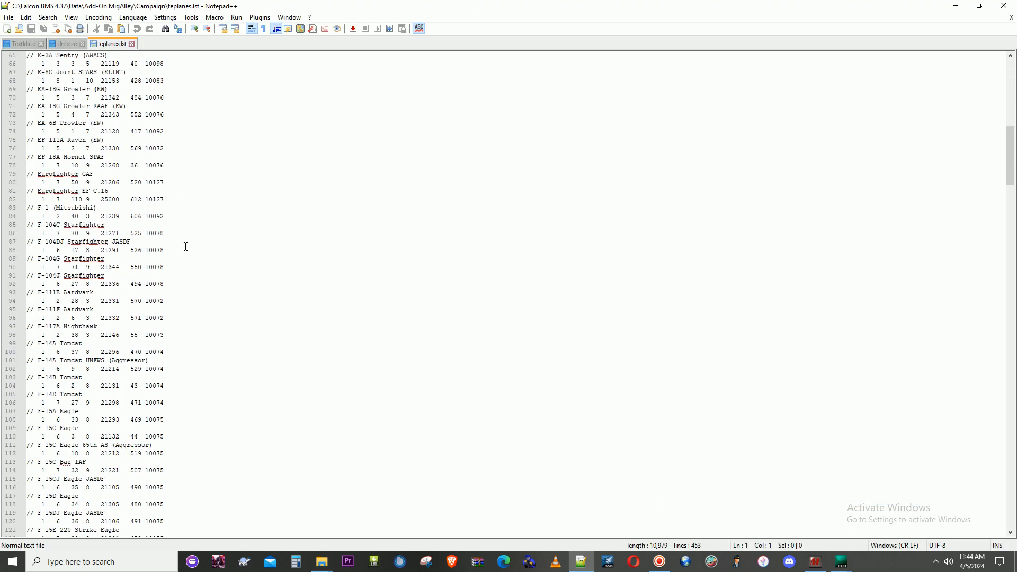
pyautogui.scroll(-20, 177, 270)
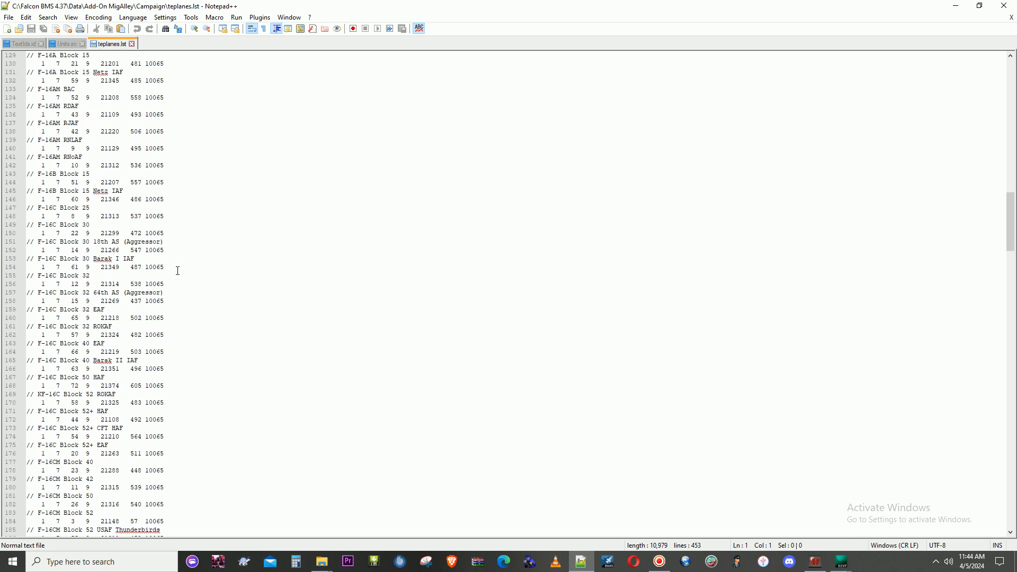
pyautogui.scroll(-4, 178, 274)
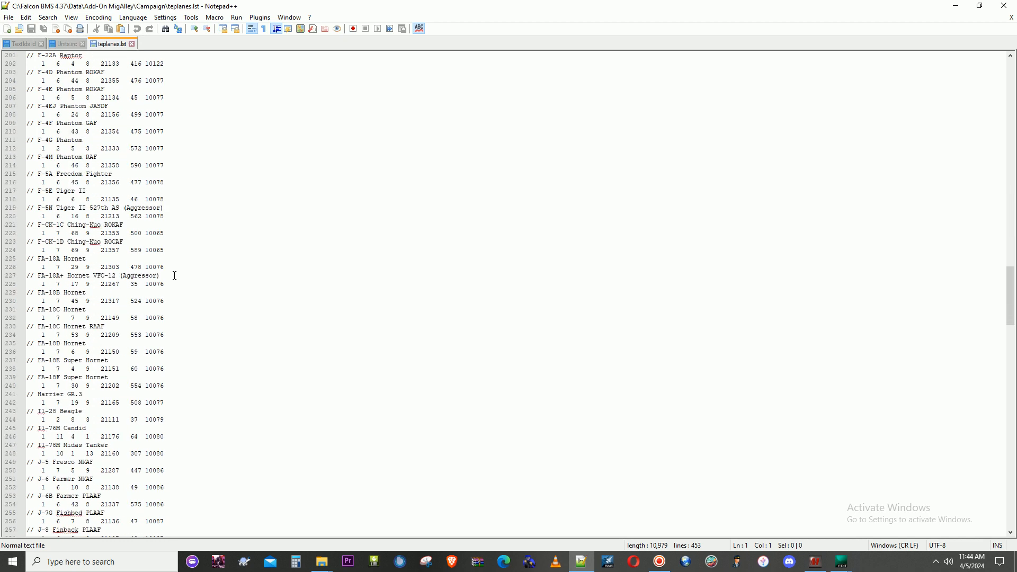
pyautogui.click(85, 276)
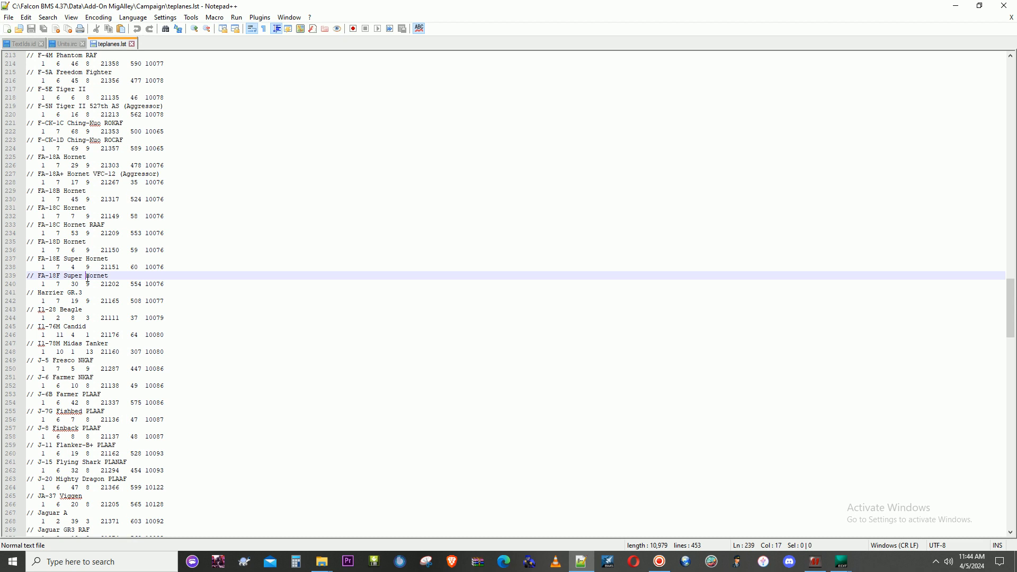
pyautogui.click(282, 286)
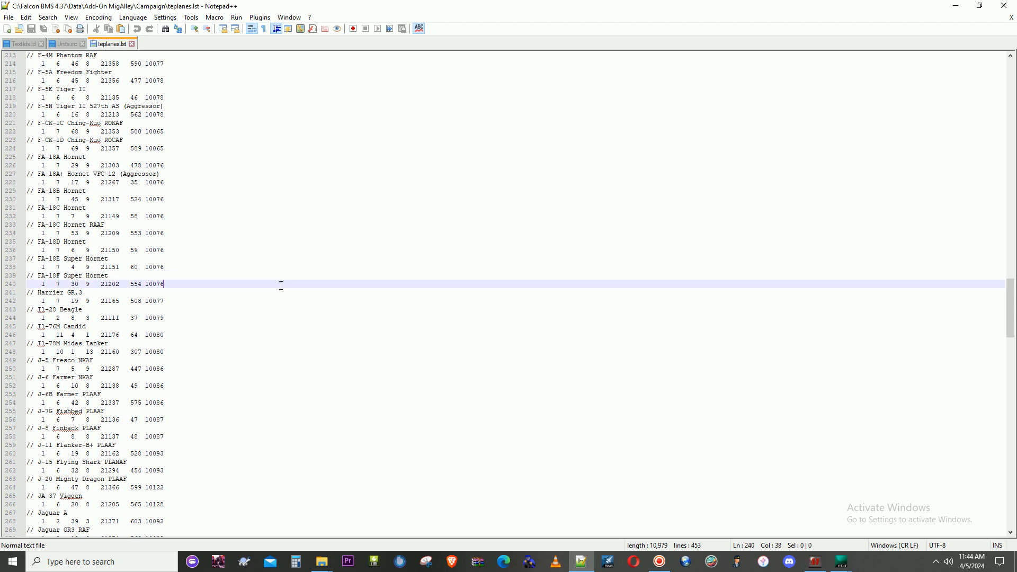
pyautogui.press('Return')
pyautogui.press('Return')
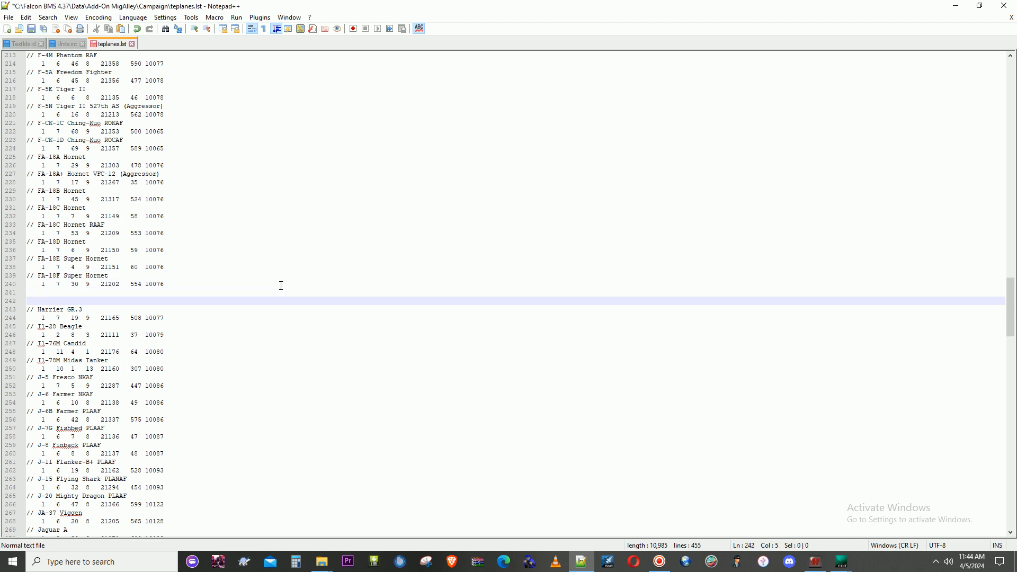
pyautogui.press('Up')
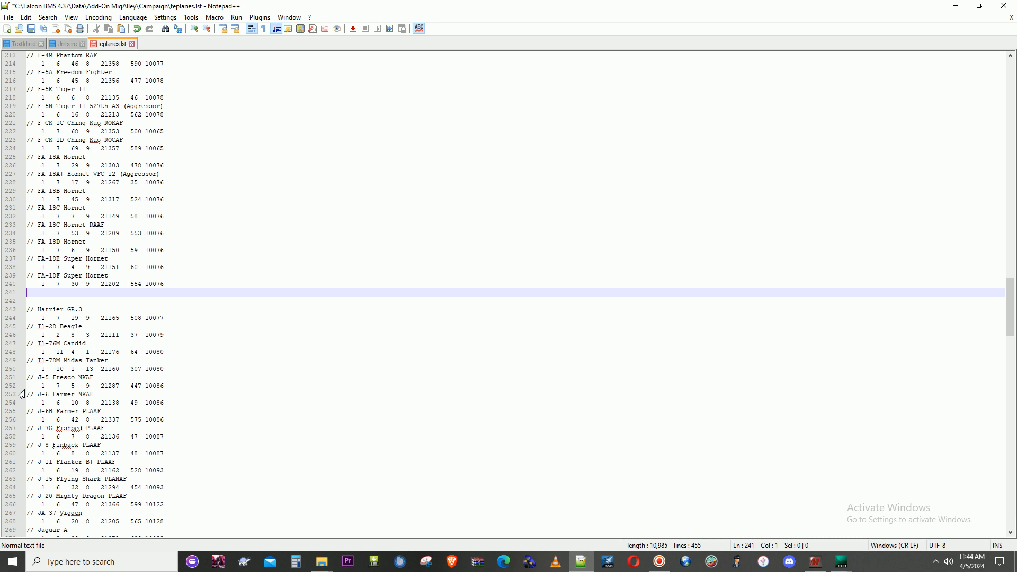
# Step: Copy the two-line J-6 Farmer NKAF entry into the blank space below FA-18F Super Hornet and remove the leftover empty line
pyautogui.moveTo(30, 395); pyautogui.dragTo(185, 405)
pyautogui.hotkey('ctrl', 'c')
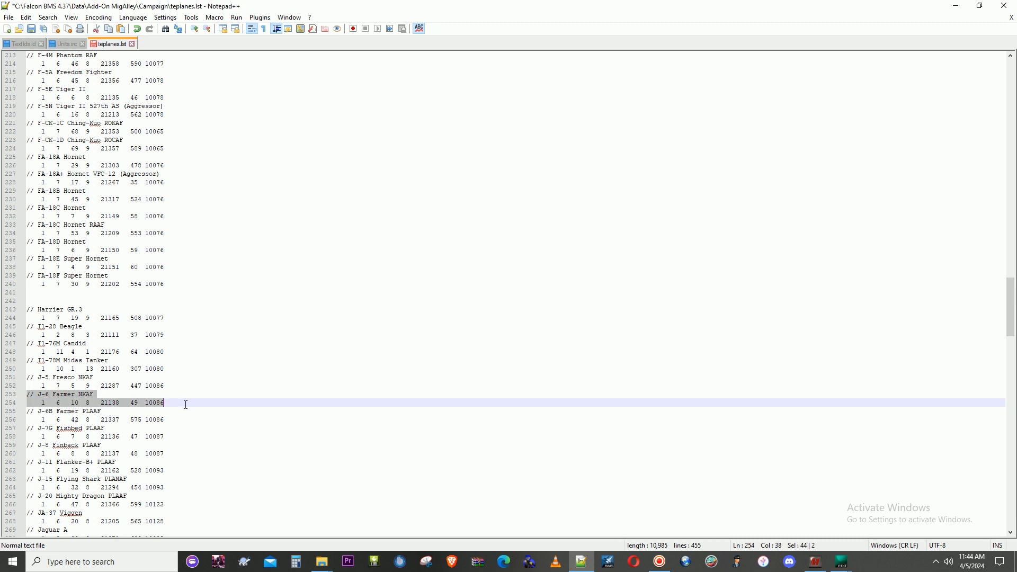
pyautogui.rightClick(76, 401)
pyautogui.click(116, 197)
pyautogui.click(30, 294)
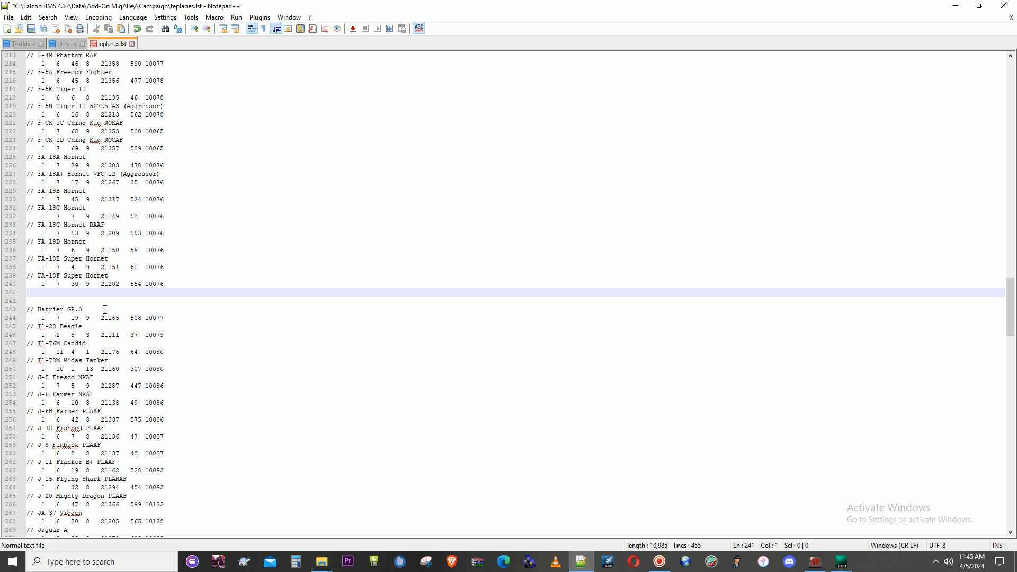
pyautogui.hotkey('ctrl', 'v')
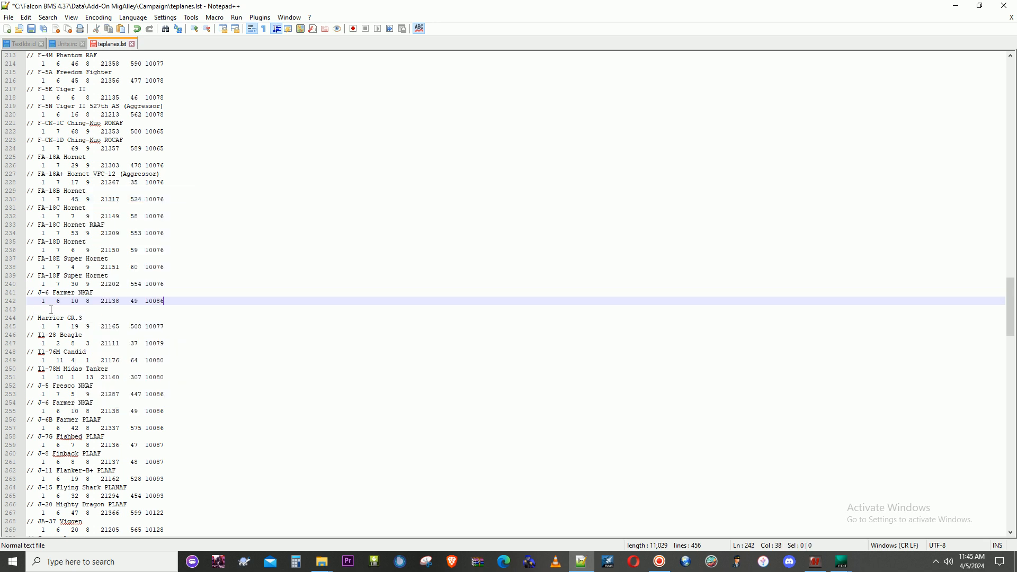
pyautogui.click(59, 309)
pyautogui.press('BackSpace')
pyautogui.press('BackSpace')
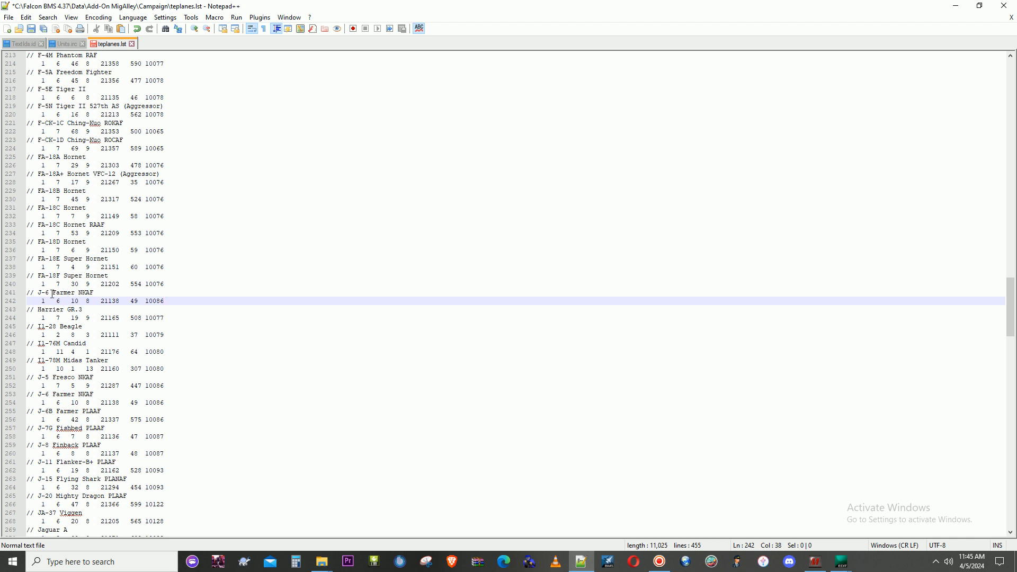
# Step: Compare the copied J-6 entry's subtype values with those of the FA-18F, and set the copy's Specific value to 110
pyautogui.moveTo(57, 301); pyautogui.dragTo(62, 301)
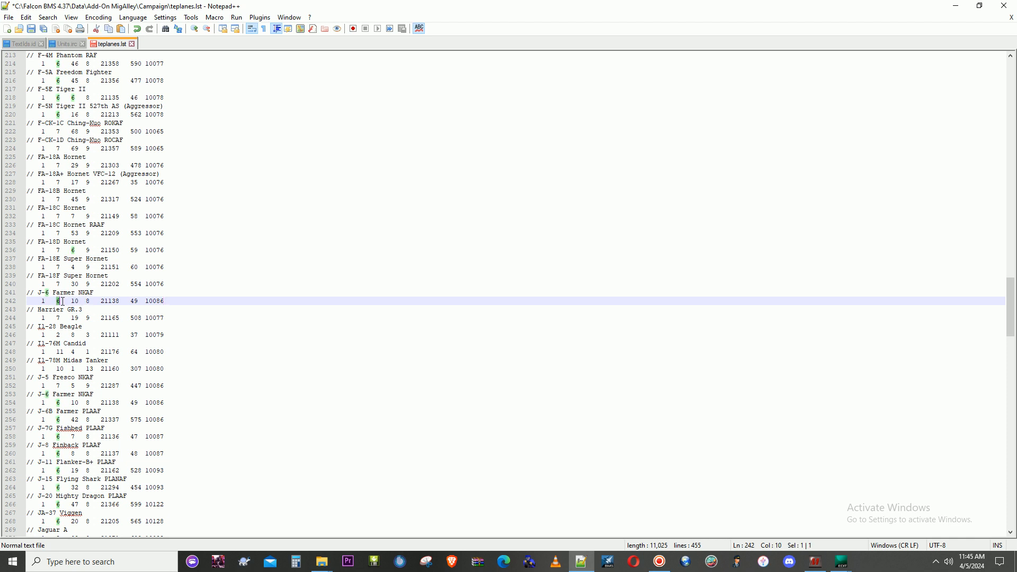
pyautogui.doubleClick(89, 302)
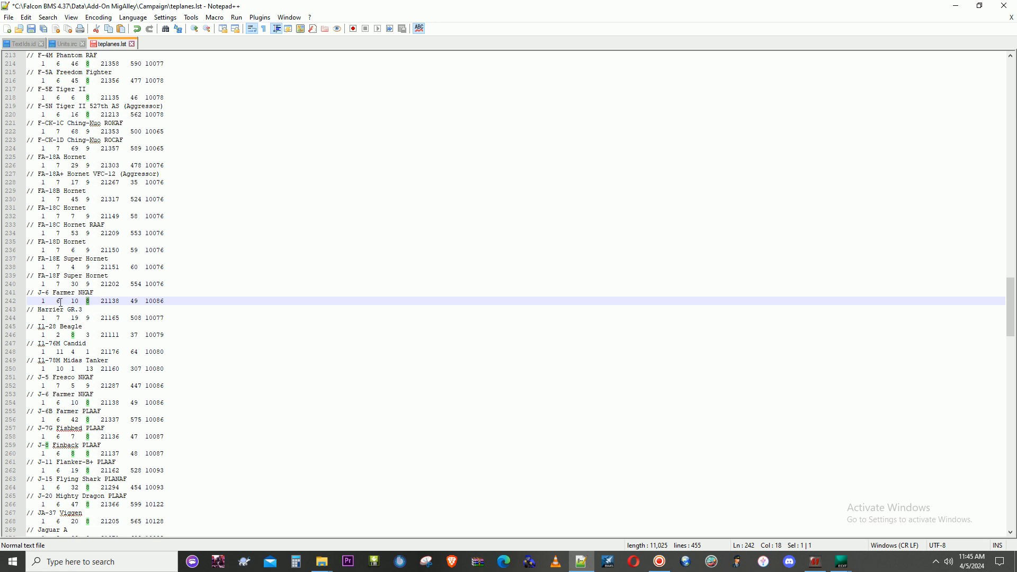
pyautogui.click(56, 281)
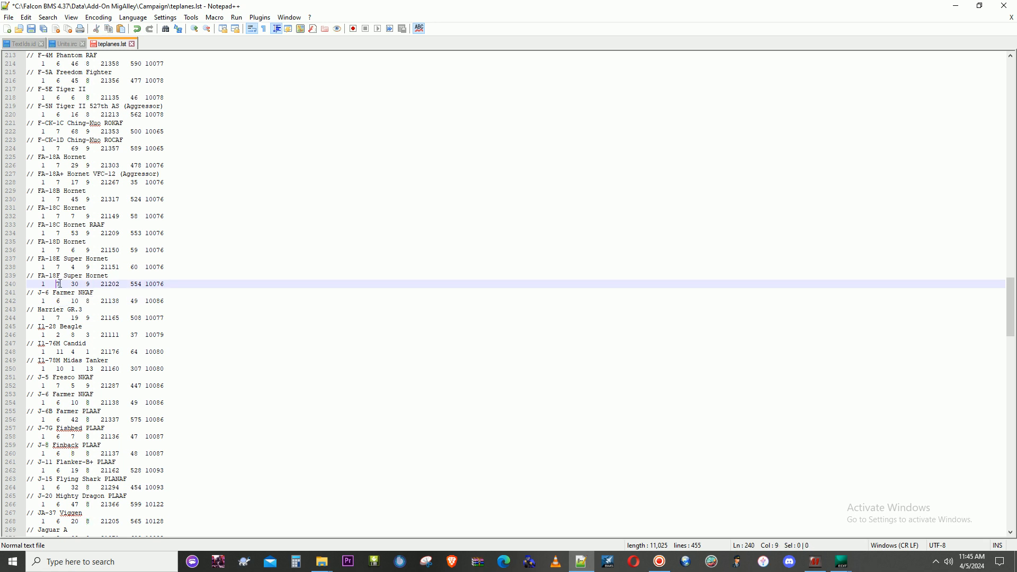
pyautogui.doubleClick(88, 284)
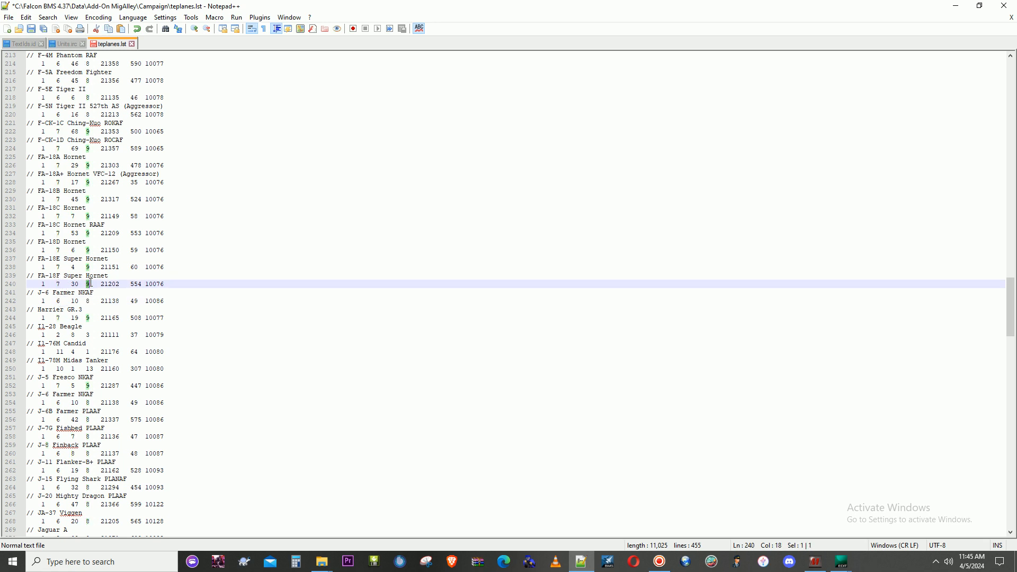
pyautogui.click(58, 283)
pyautogui.doubleClick(58, 284)
pyautogui.click(66, 303)
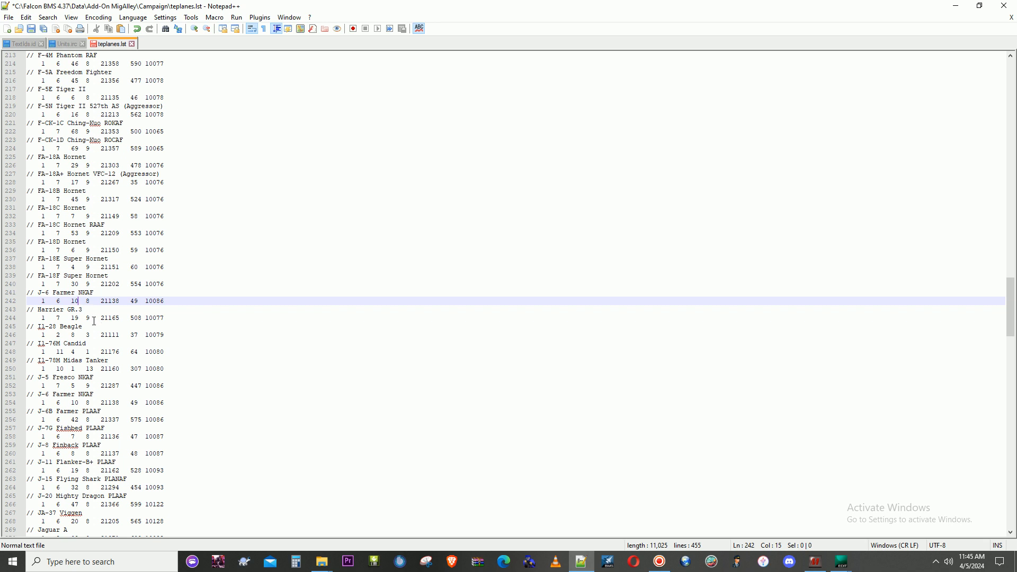
pyautogui.write('1')
# Step: Compare the ID numbers of the FA-18F and copied J-6 entries, and search teplanes.lst for all occurrences of 22000 and 22
pyautogui.moveTo(101, 284); pyautogui.dragTo(120, 285)
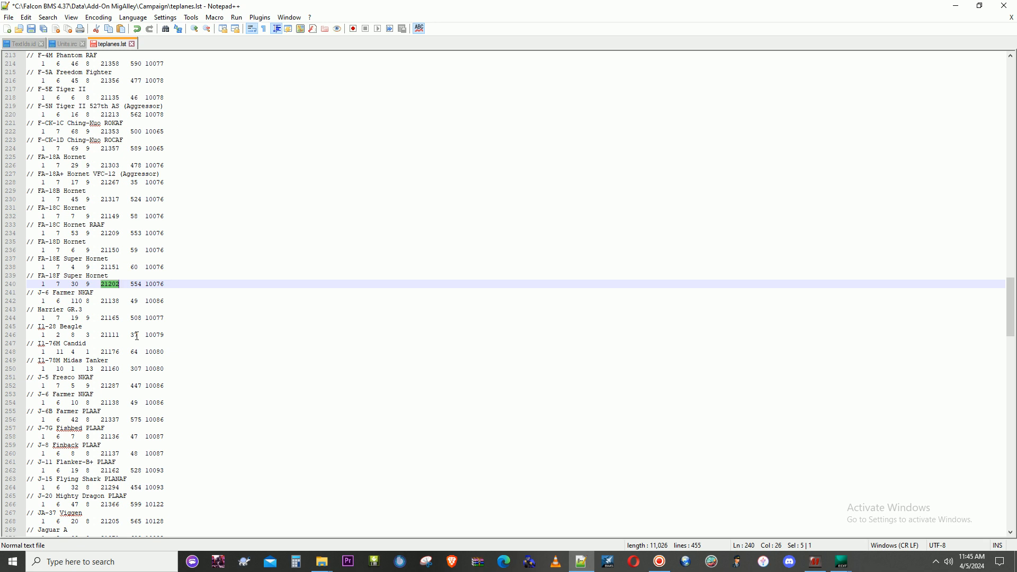
pyautogui.click(102, 300)
pyautogui.moveTo(102, 301); pyautogui.dragTo(120, 302)
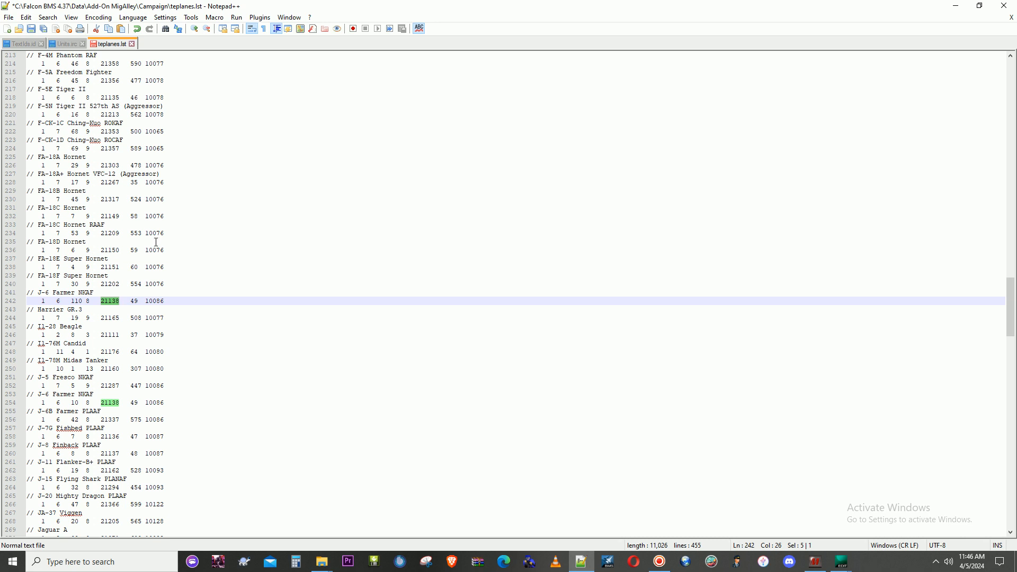
pyautogui.hotkey('ctrl', 'f')
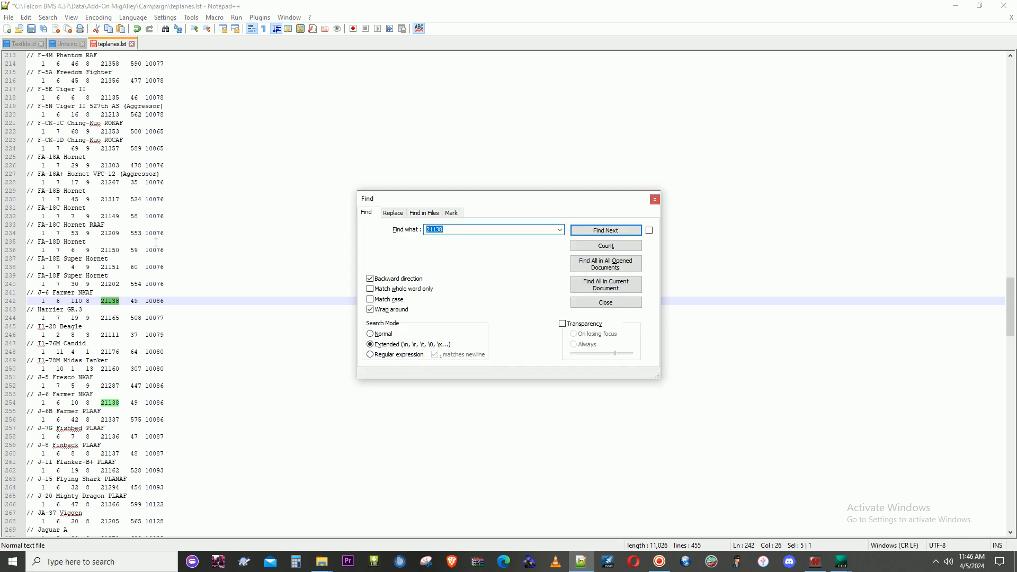
pyautogui.write('22000')
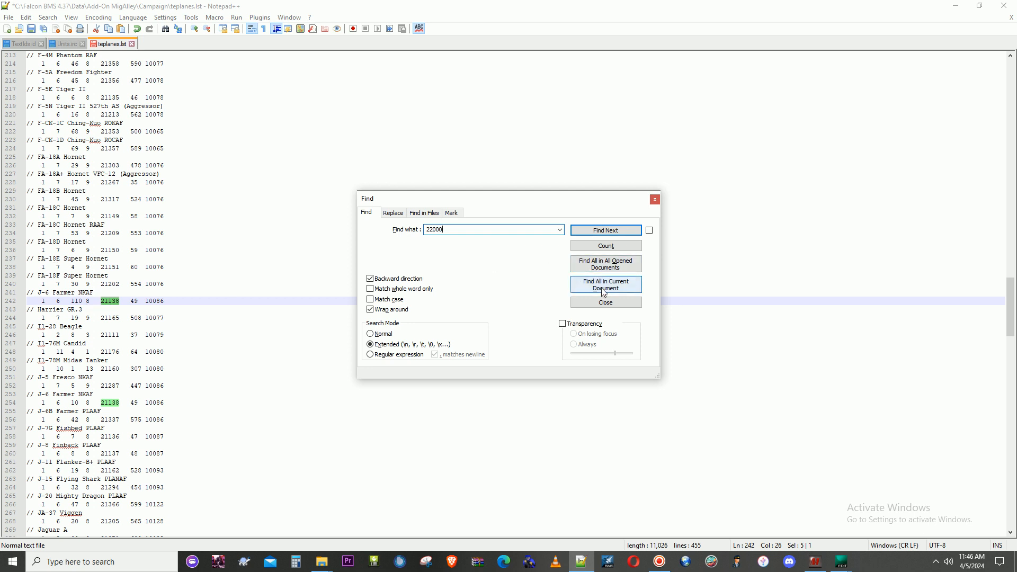
pyautogui.click(613, 287)
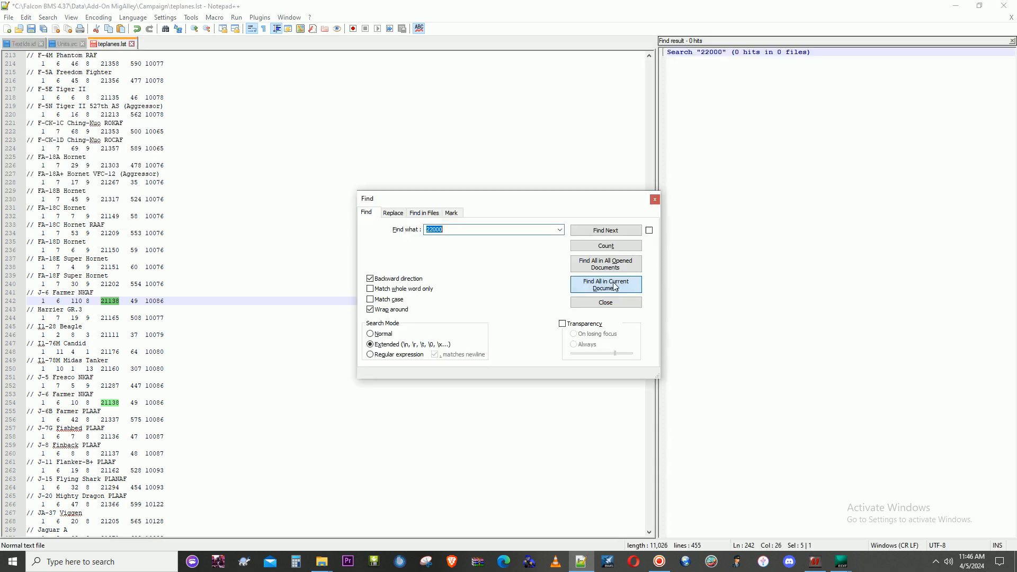
pyautogui.click(477, 227)
pyautogui.click(578, 286)
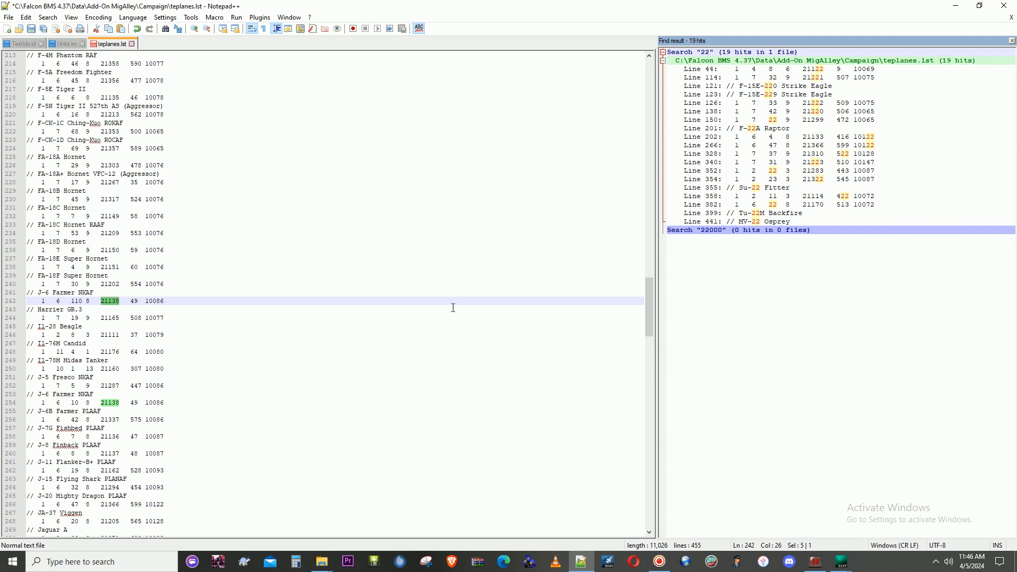
# Step: Search teplanes.lst for all occurrences of 21 and examine the listed ID numbers for one that is free
pyautogui.hotkey('ctrl', 'f')
pyautogui.write('21')
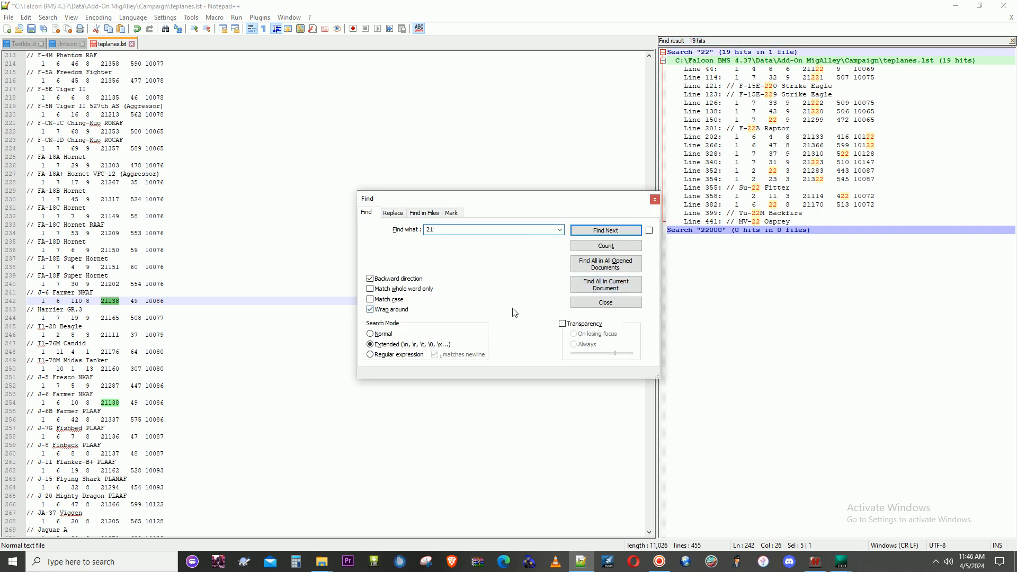
pyautogui.click(606, 284)
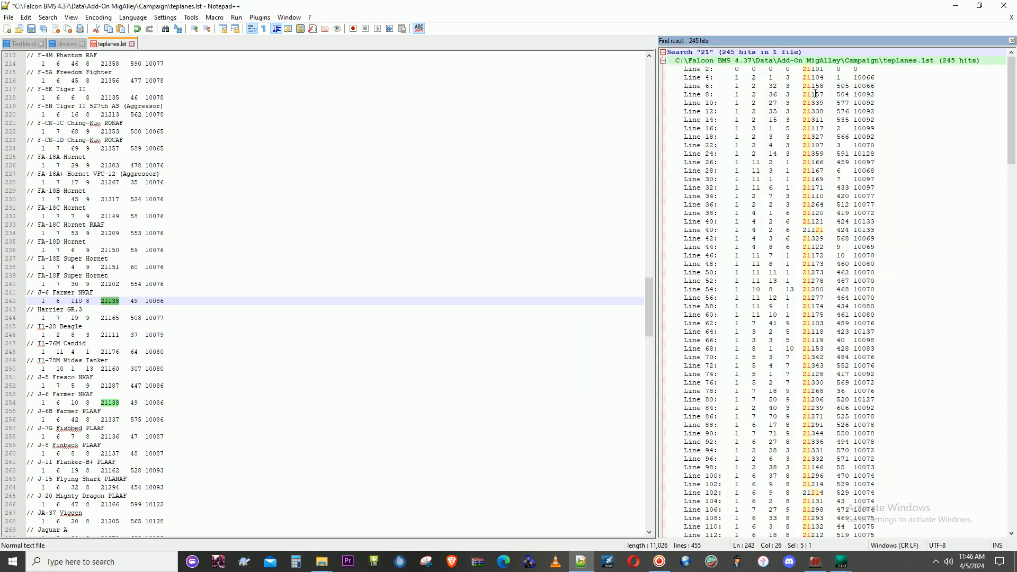
pyautogui.scroll(-20, 815, 94)
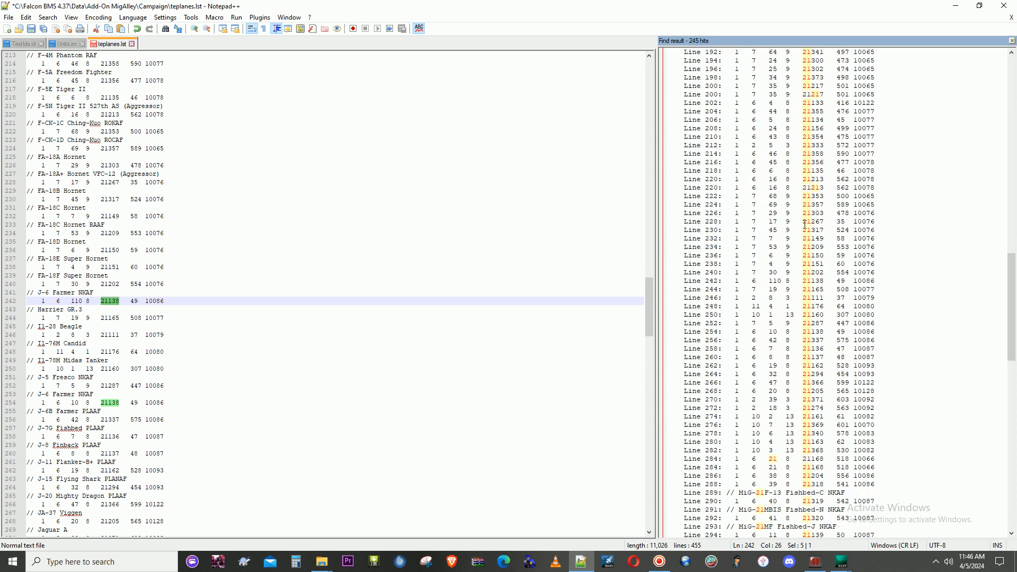
pyautogui.scroll(-7, 805, 225)
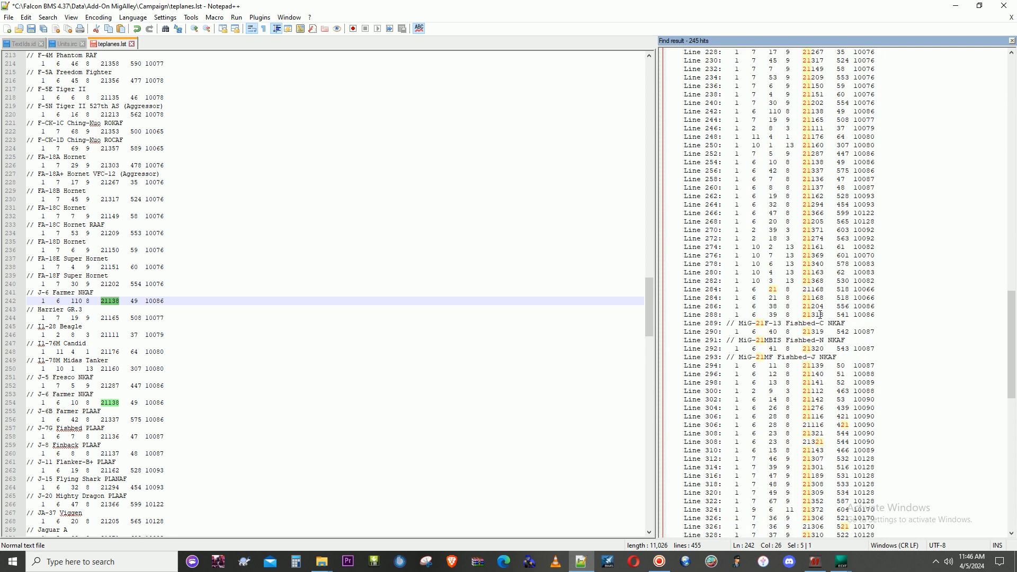
pyautogui.scroll(-8, 811, 335)
pyautogui.scroll(-15, 811, 334)
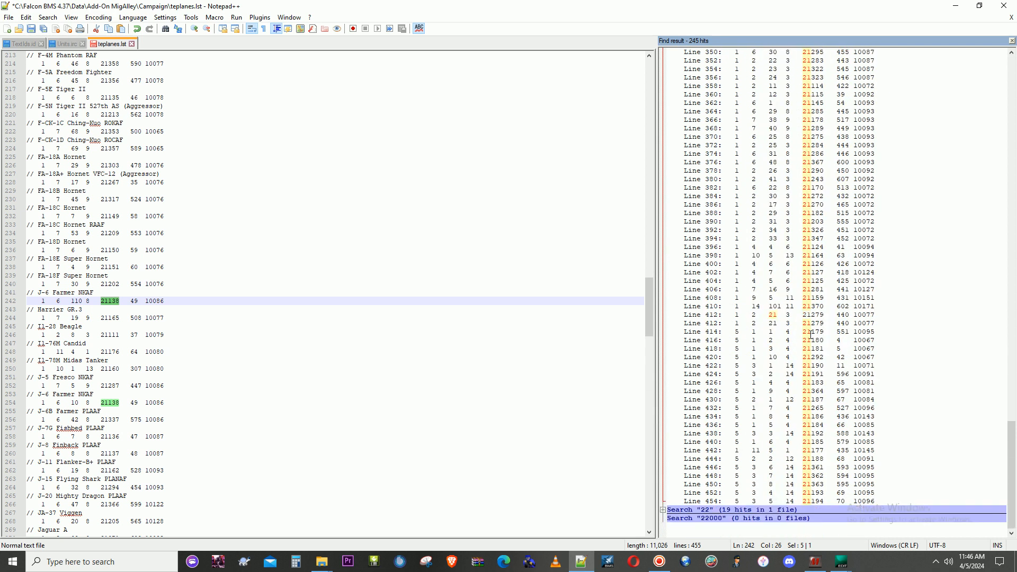
pyautogui.scroll(20, 809, 335)
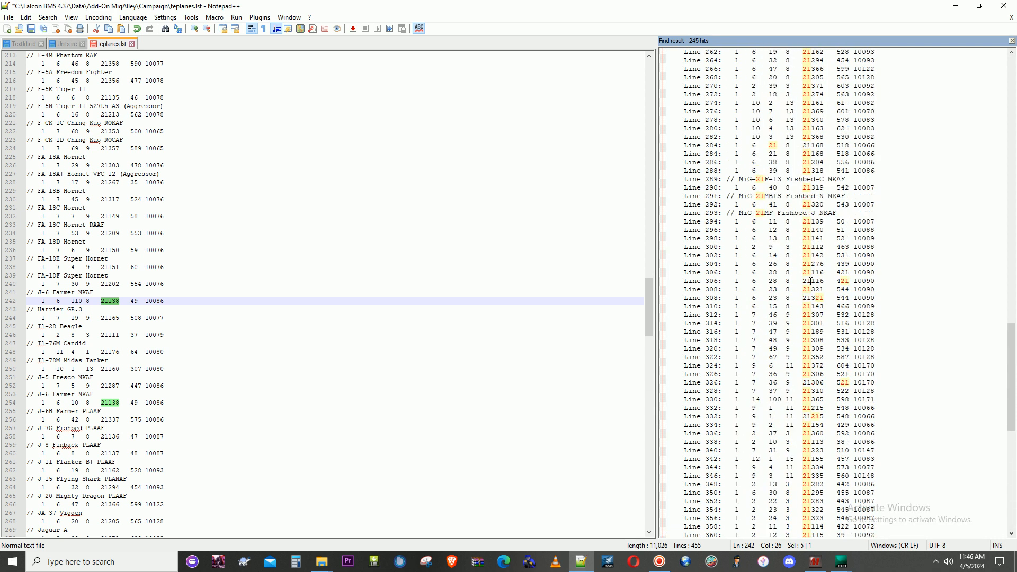
pyautogui.scroll(18, 812, 281)
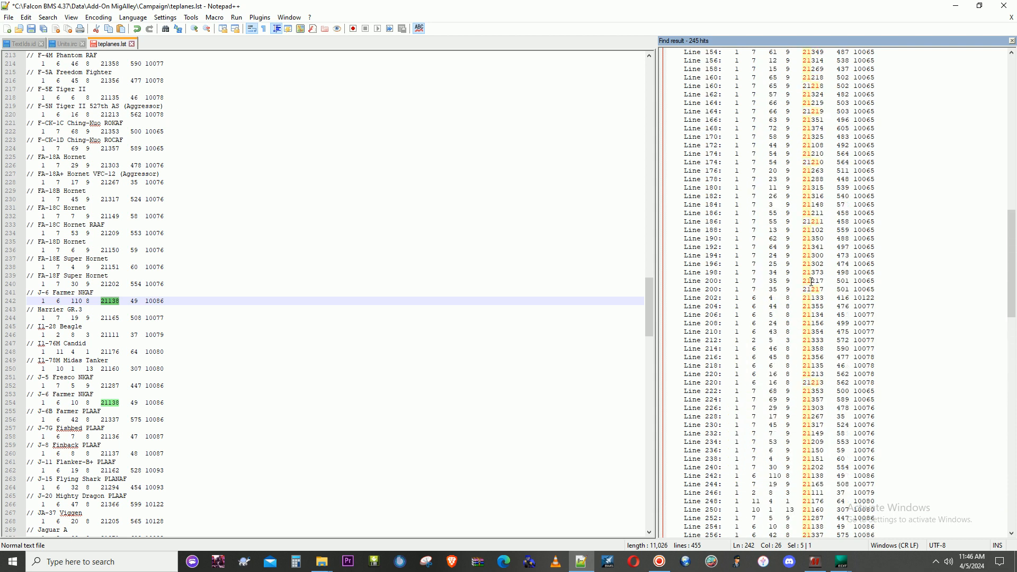
pyautogui.scroll(9, 812, 282)
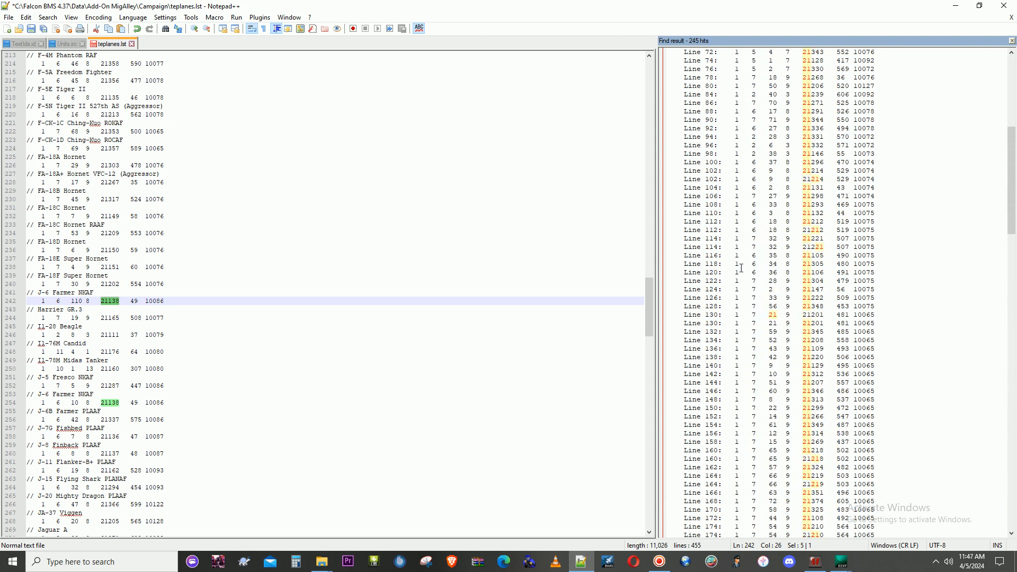
# Step: Search teplanes.lst for all occurrences of 213 and 214, and go to the matching 214 entry
pyautogui.hotkey('ctrl', 'f')
pyautogui.write('213')
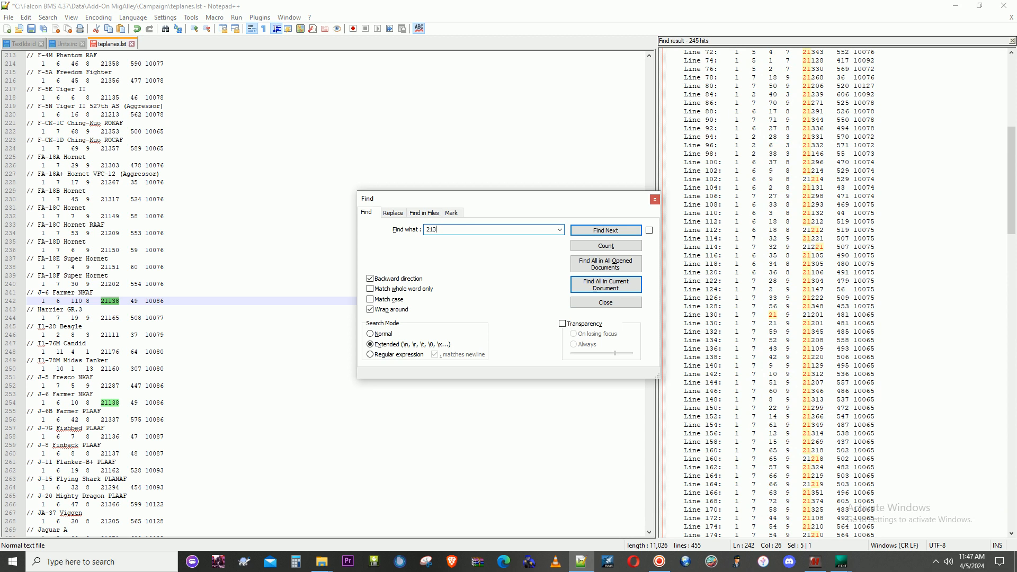
pyautogui.click(610, 286)
pyautogui.scroll(-8, 790, 170)
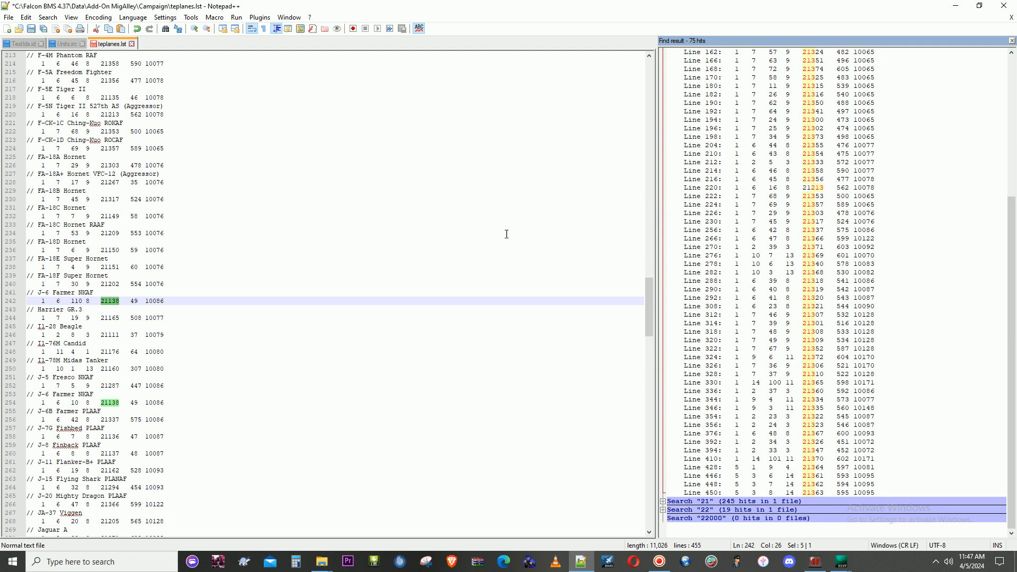
pyautogui.hotkey('ctrl', 'f')
pyautogui.write('214')
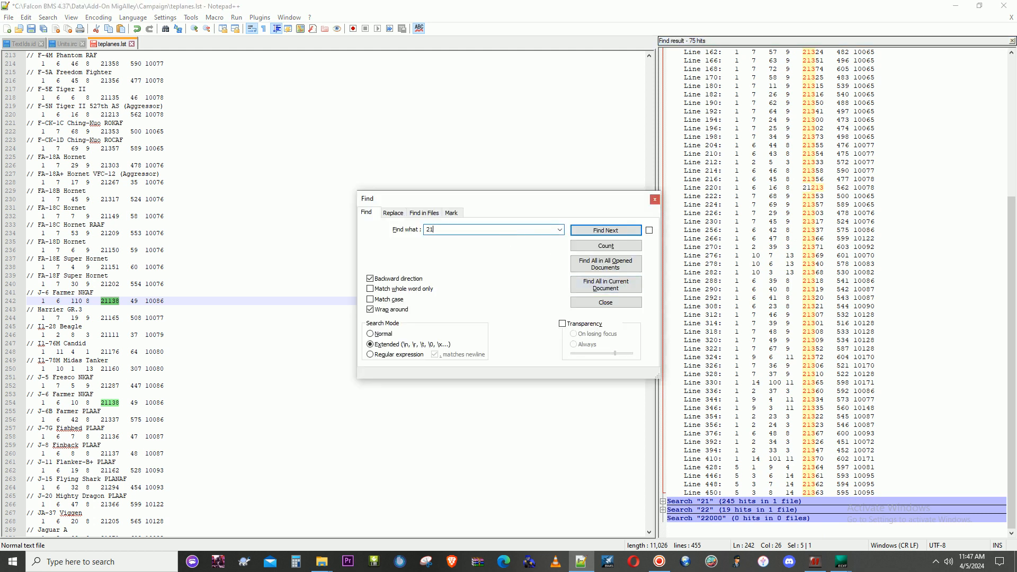
pyautogui.click(602, 286)
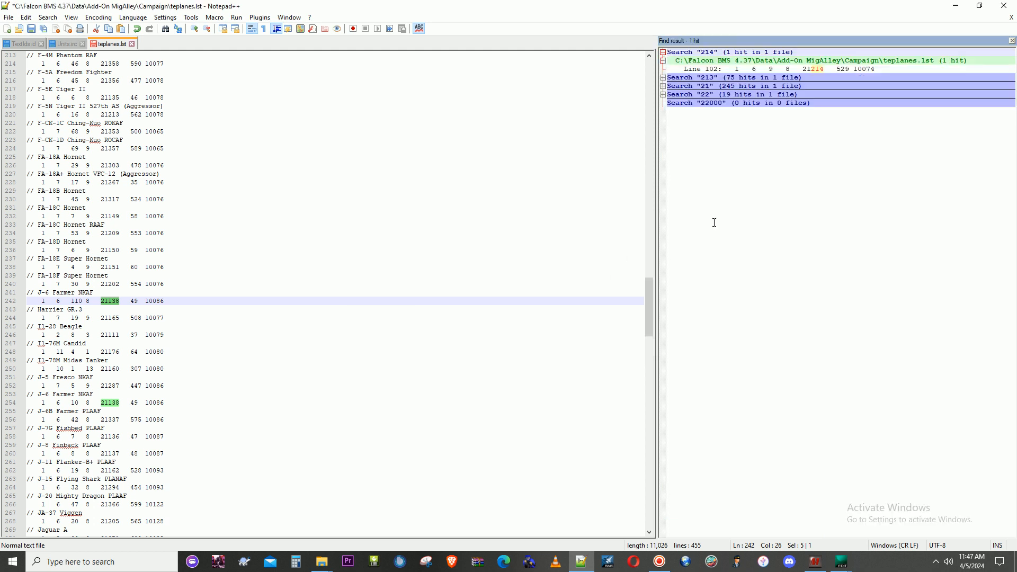
pyautogui.doubleClick(800, 69)
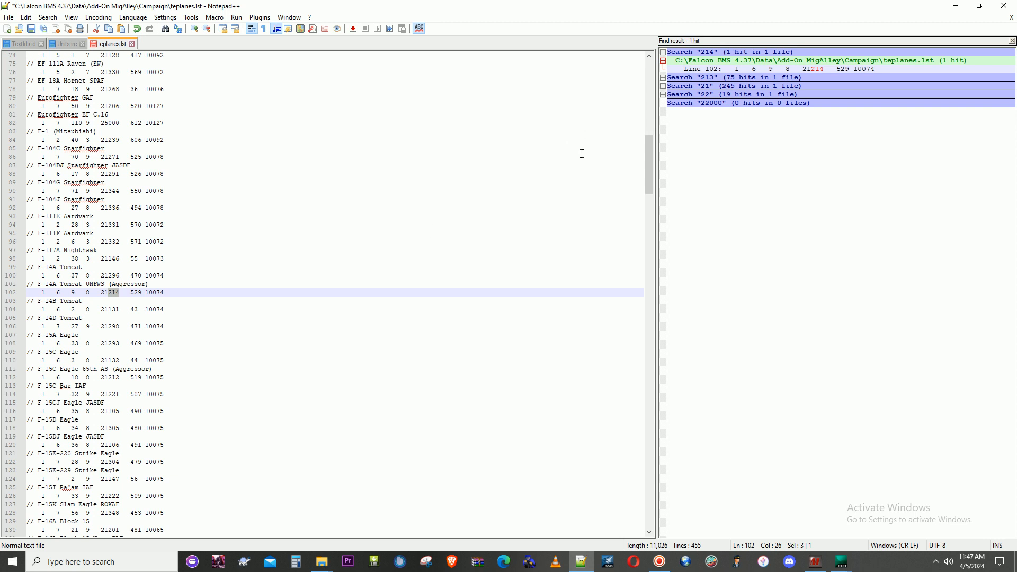
# Step: List the occurrences of 213 in teplanes.lst again, and narrow the search to 2137
pyautogui.hotkey('ctrl', 'f')
pyautogui.write('213')
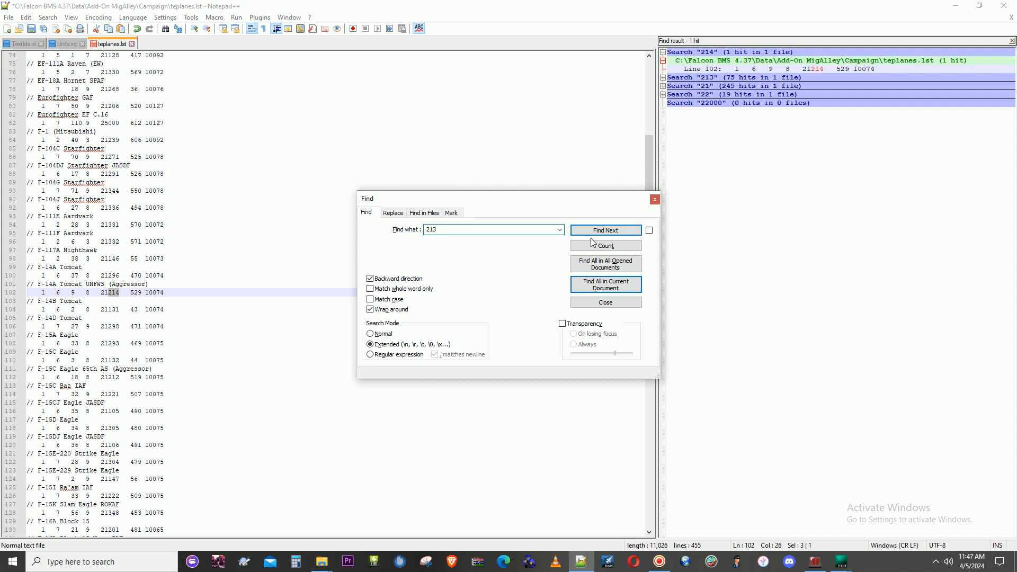
pyautogui.click(596, 286)
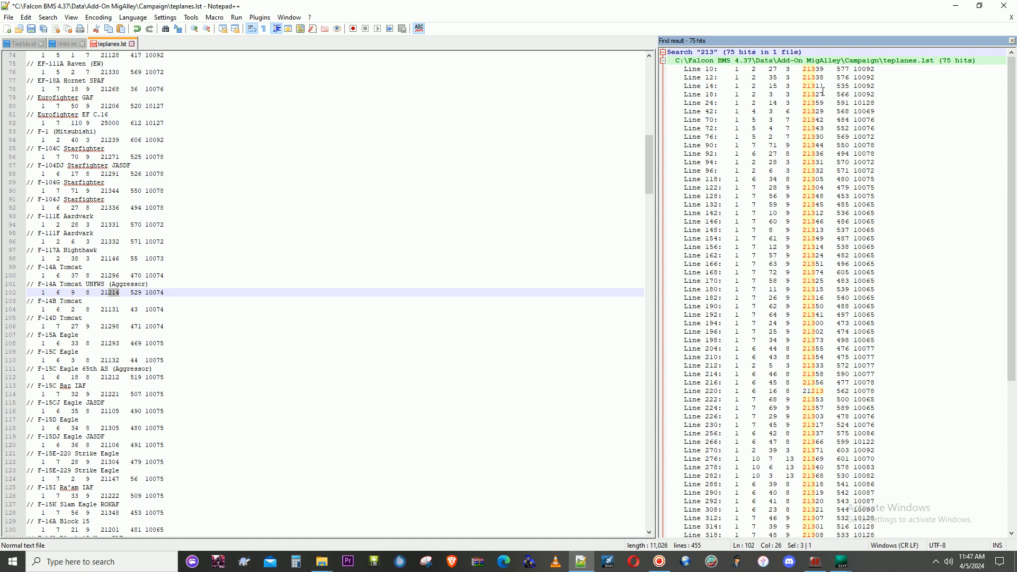
pyautogui.scroll(-8, 821, 105)
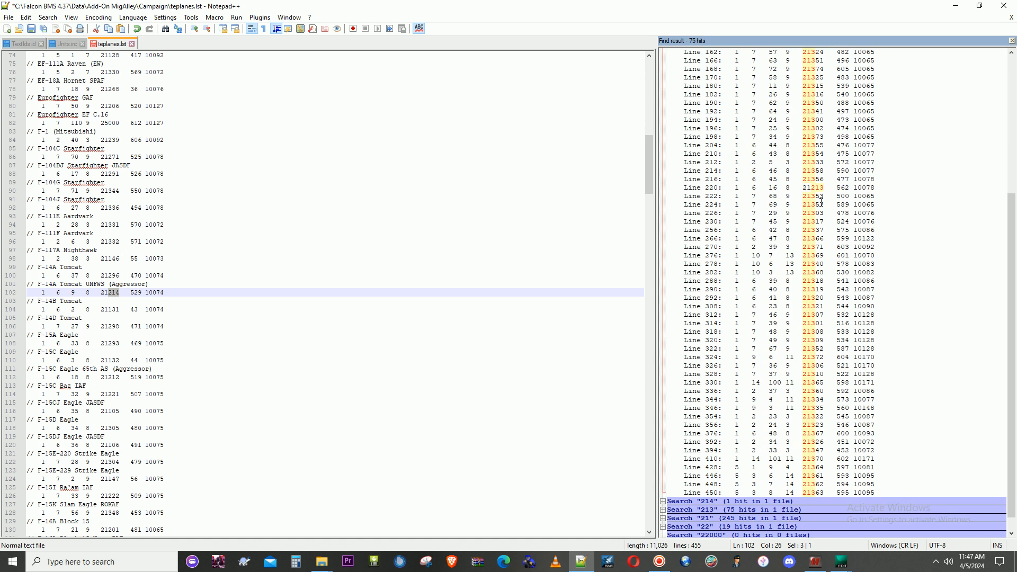
pyautogui.hotkey('ctrl', 'f')
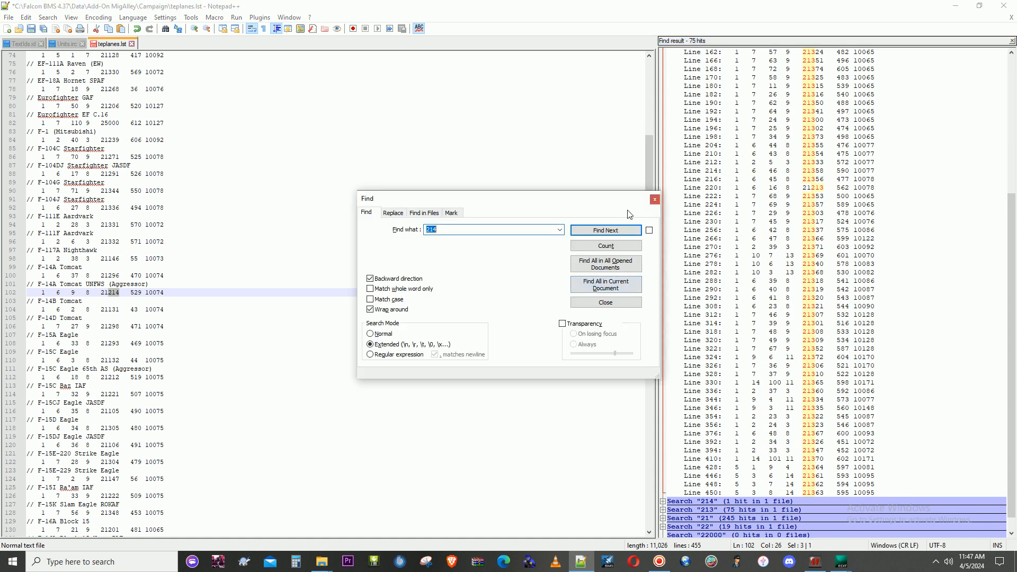
pyautogui.write('2137')
pyautogui.click(614, 289)
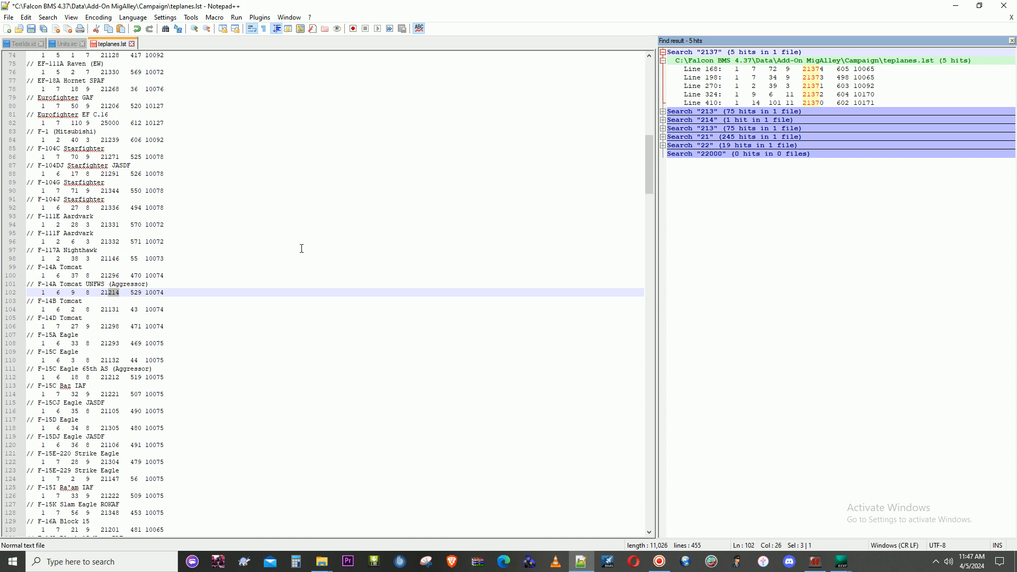
# Step: Rename the copied J-6 Farmer NKAF entry below FA-18F Super Hornet as F-86 Sabre
pyautogui.scroll(11, 118, 295)
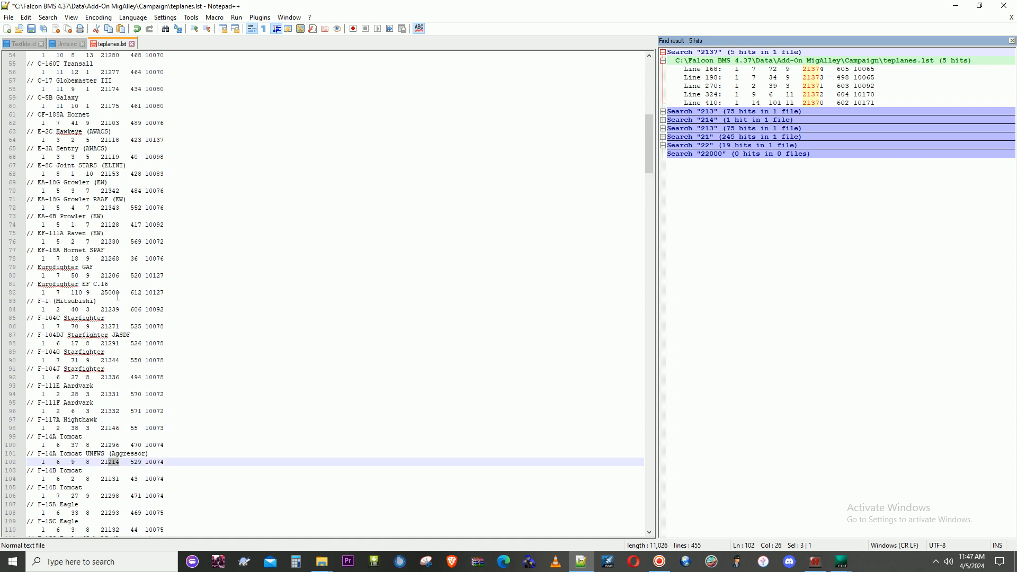
pyautogui.scroll(11, 118, 296)
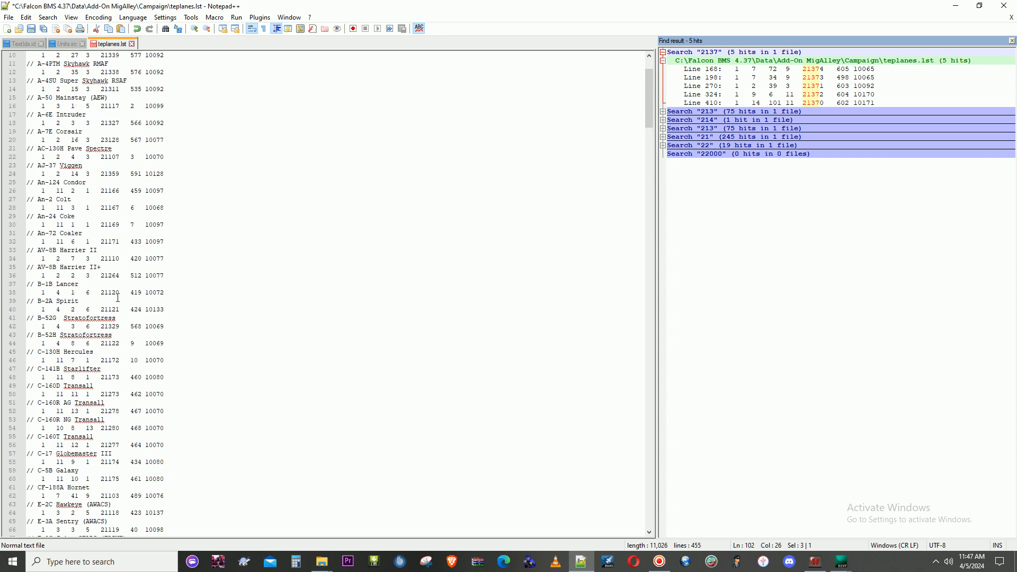
pyautogui.scroll(3, 118, 298)
pyautogui.scroll(-2, 118, 298)
pyautogui.scroll(-20, 151, 279)
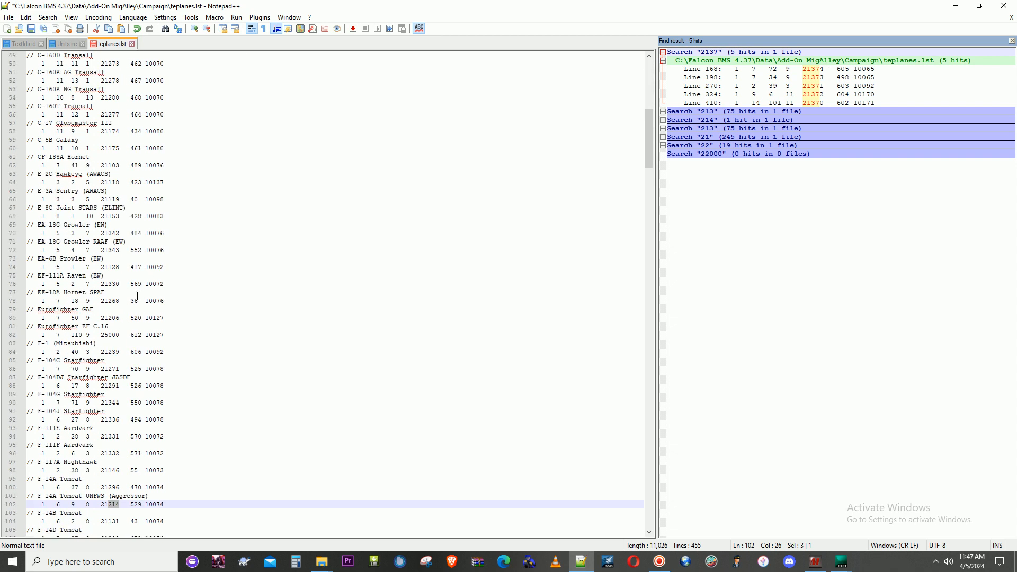
pyautogui.scroll(-19, 135, 298)
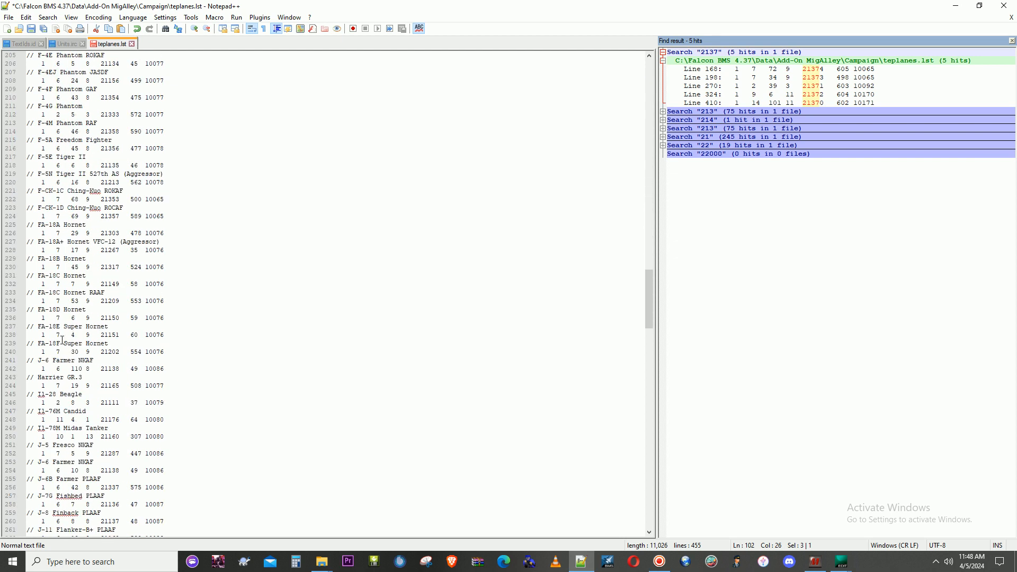
pyautogui.click(63, 346)
pyautogui.scroll(-4, 74, 339)
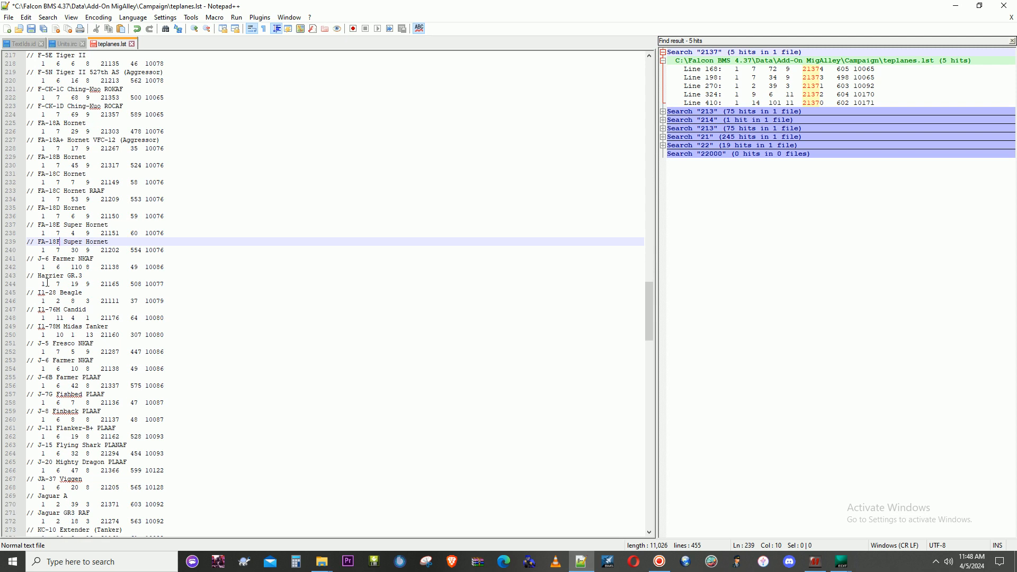
pyautogui.moveTo(36, 260); pyautogui.dragTo(95, 259)
pyautogui.write('F')
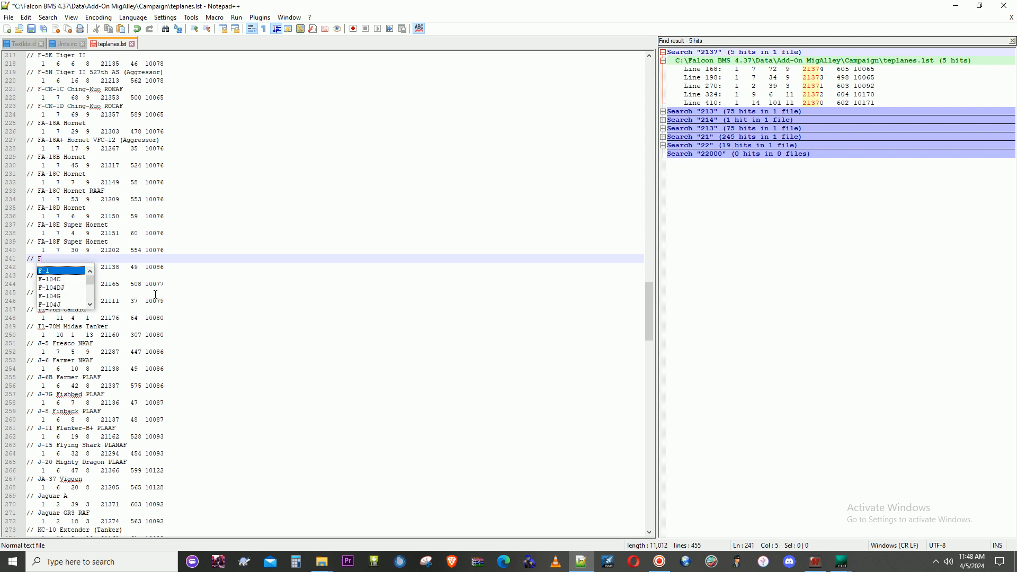
pyautogui.write('-8')
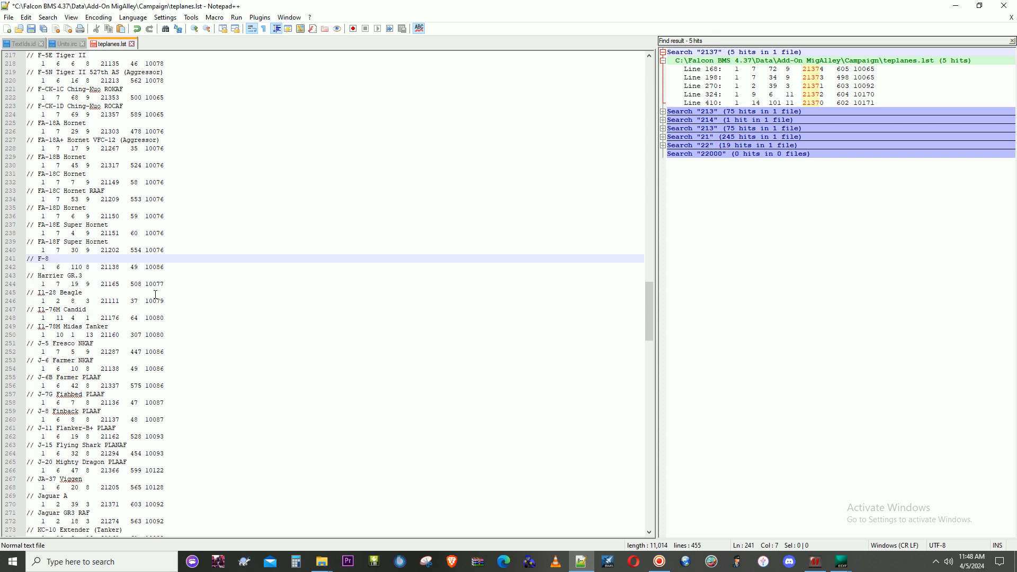
pyautogui.write('6 Sabre')
# Step: Set the ID number of the F-86 Sabre entry to 21375
pyautogui.click(86, 266)
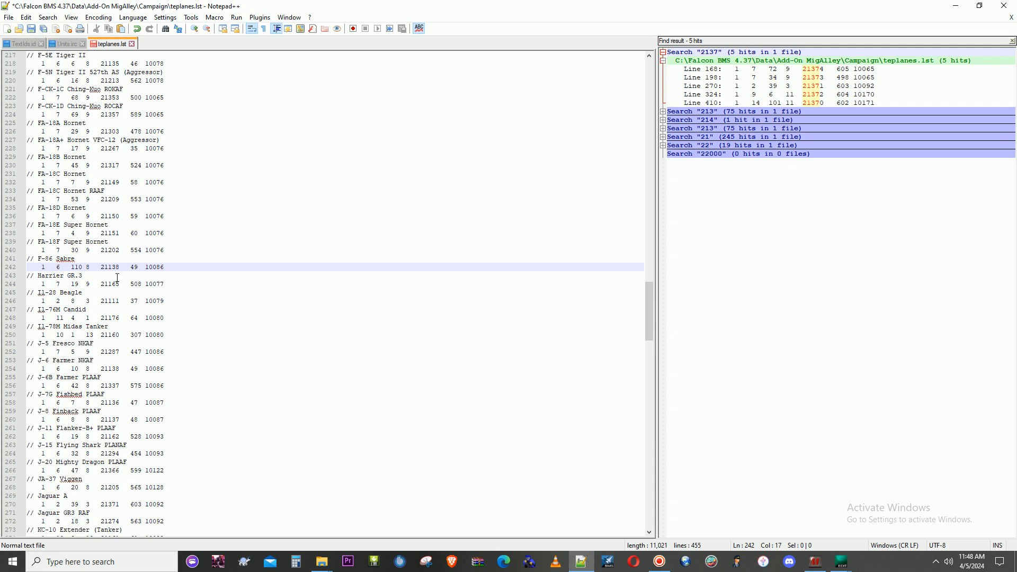
pyautogui.moveTo(102, 265); pyautogui.dragTo(122, 265)
pyautogui.write('21374')
pyautogui.press('BackSpace')
pyautogui.write('5')
# Step: Search teplanes.lst for all occurrences of 21375 to check that the F-86 Sabre's ID is unique
pyautogui.moveTo(101, 268); pyautogui.dragTo(120, 268)
pyautogui.hotkey('ctrl', 'f')
pyautogui.click(571, 287)
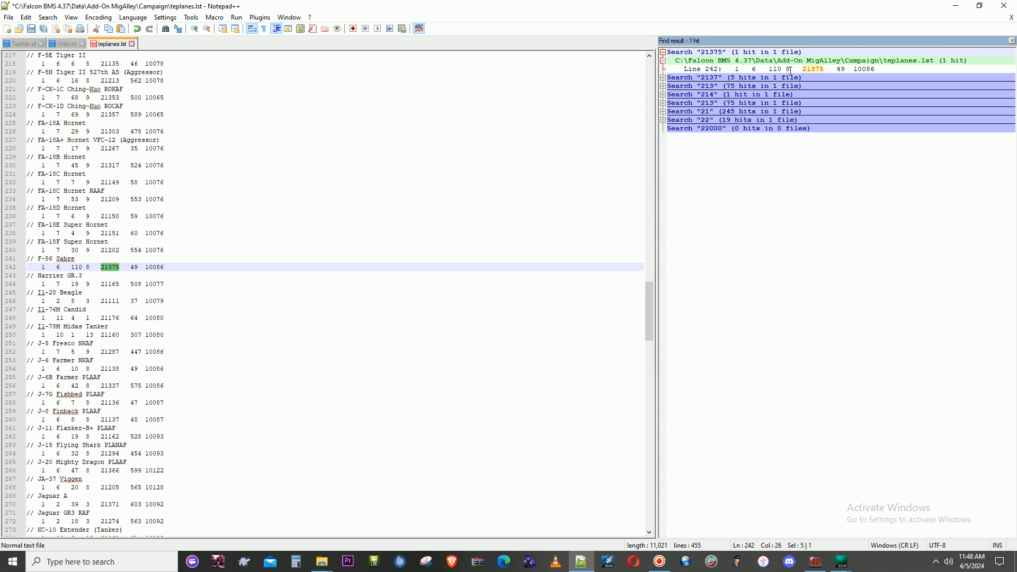
pyautogui.click(802, 66)
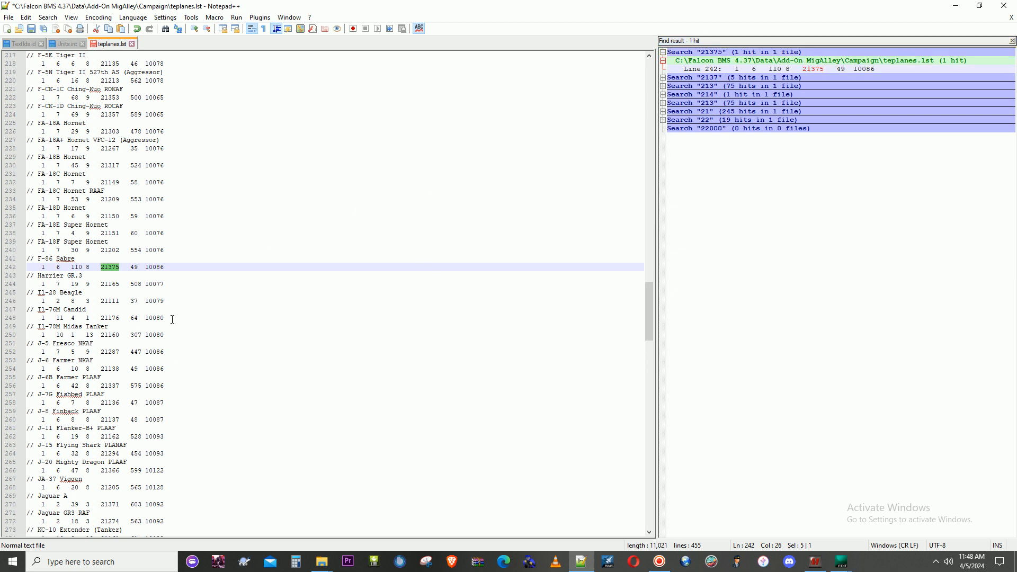
# Step: Compare the last value on the F-86 Sabre line with the matching values of the J-5 and J-6 entries
pyautogui.click(157, 267)
pyautogui.doubleClick(152, 267)
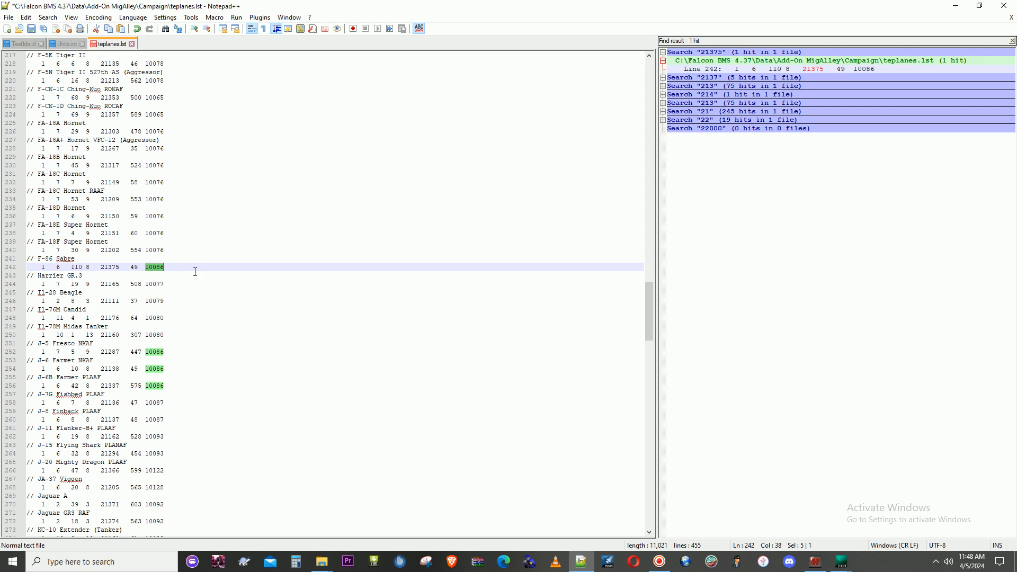
pyautogui.click(659, 562)
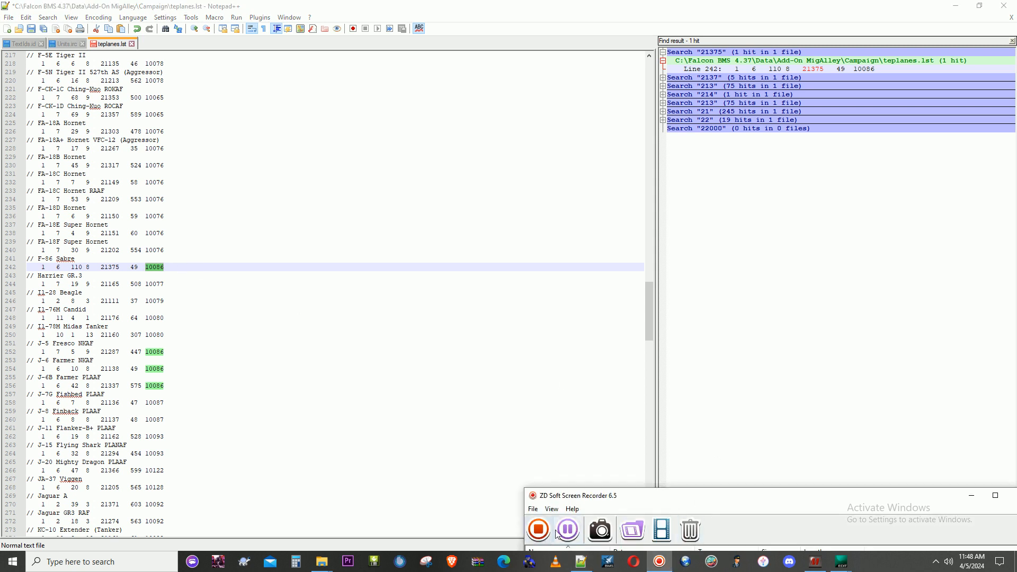
pyautogui.click(569, 532)
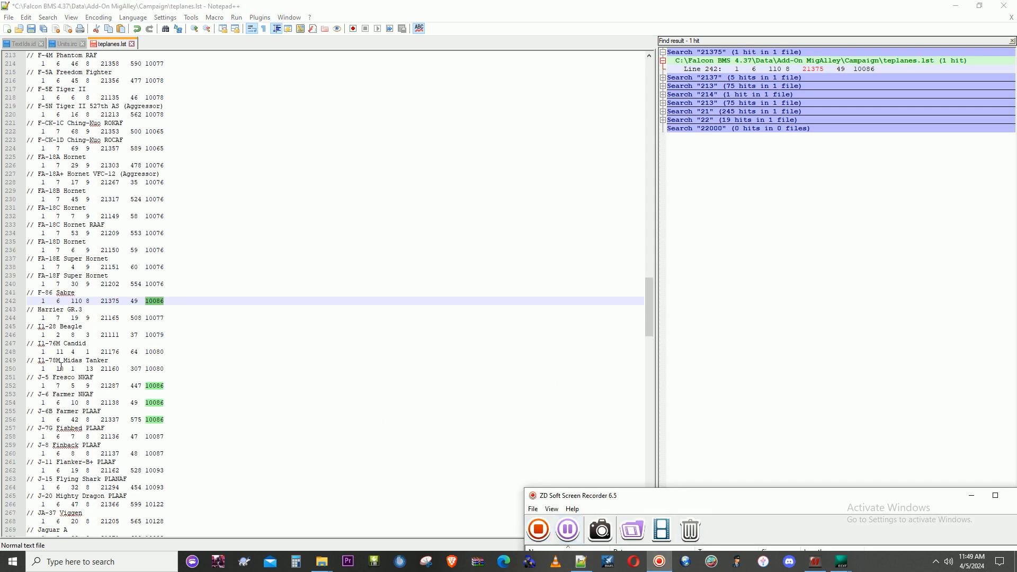
pyautogui.scroll(-1, 95, 327)
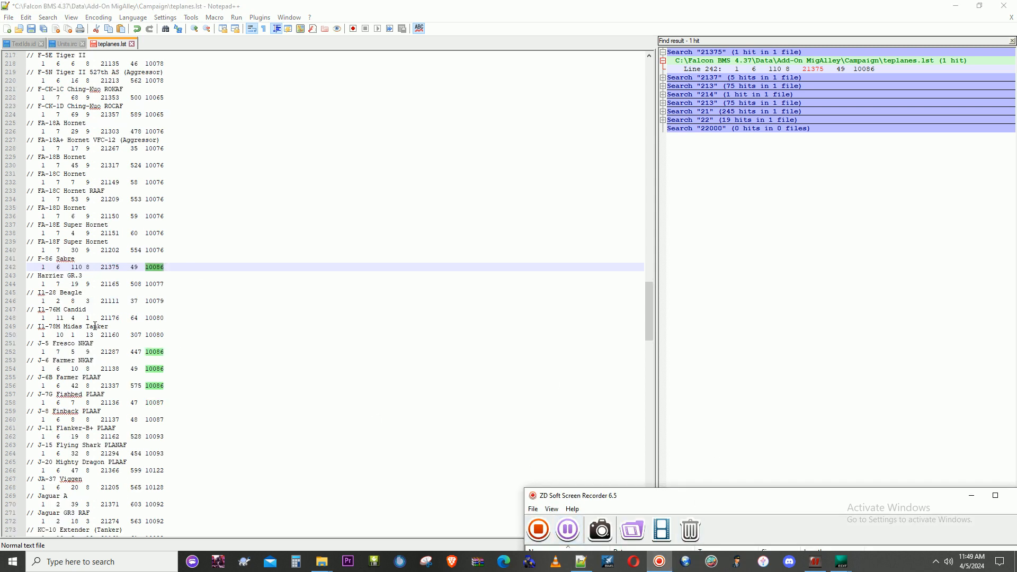
# Step: Replace the text ID 49 on the F-86 Sabre line with 613, matching the TXT_F86 entry in TextIds.id
pyautogui.doubleClick(134, 267)
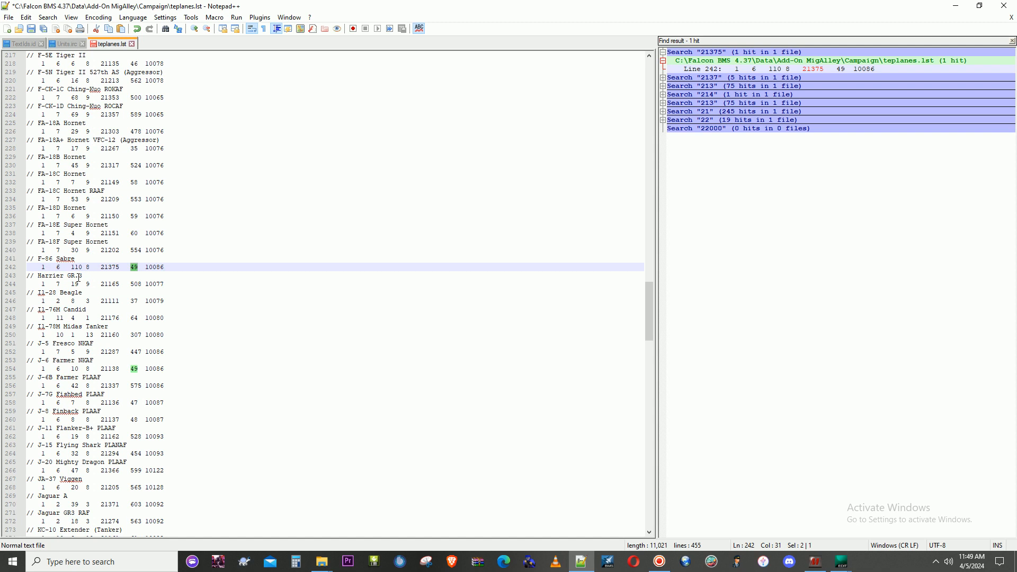
pyautogui.click(19, 43)
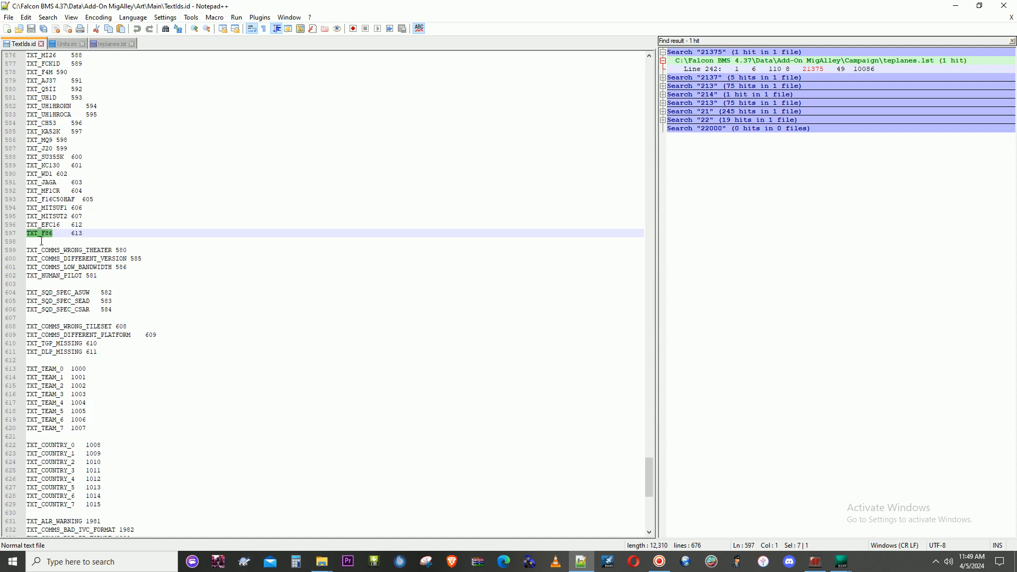
pyautogui.click(109, 44)
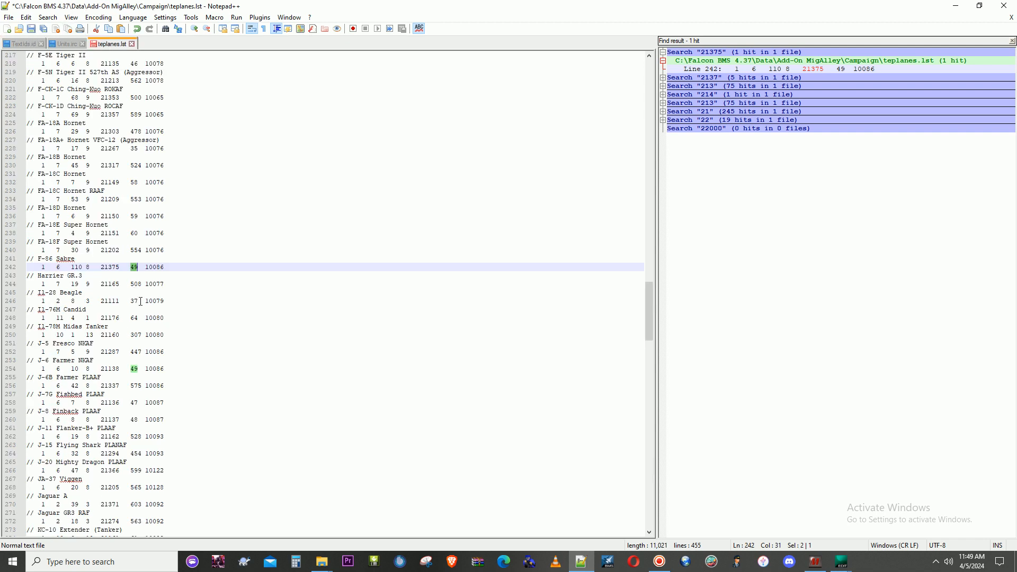
pyautogui.press('BackSpace')
pyautogui.write('613')
# Step: Recheck the F-86 entries in TextIds.id and Units.irc, and save teplanes.lst while closing the text editor
pyautogui.click(29, 43)
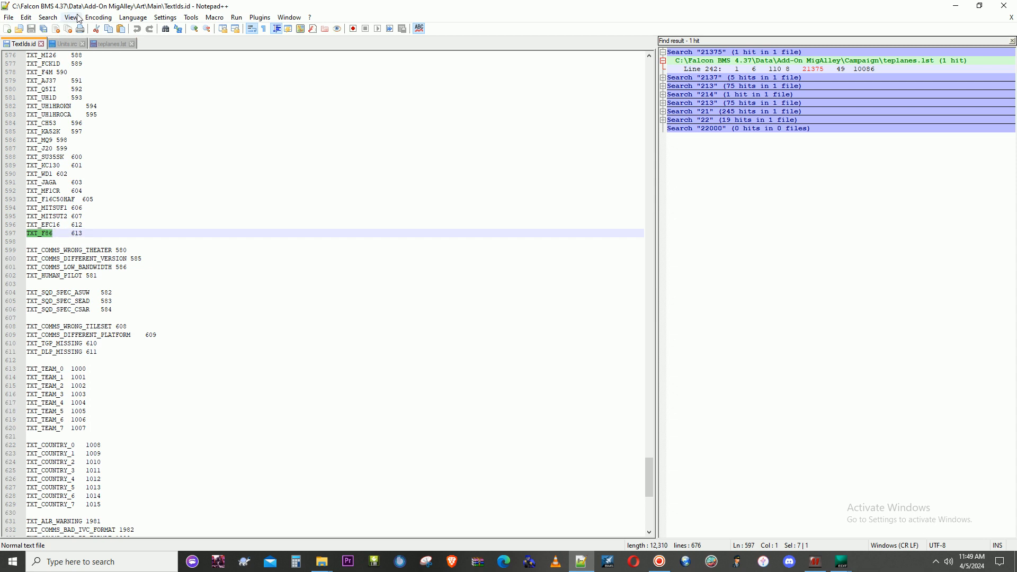
pyautogui.click(69, 46)
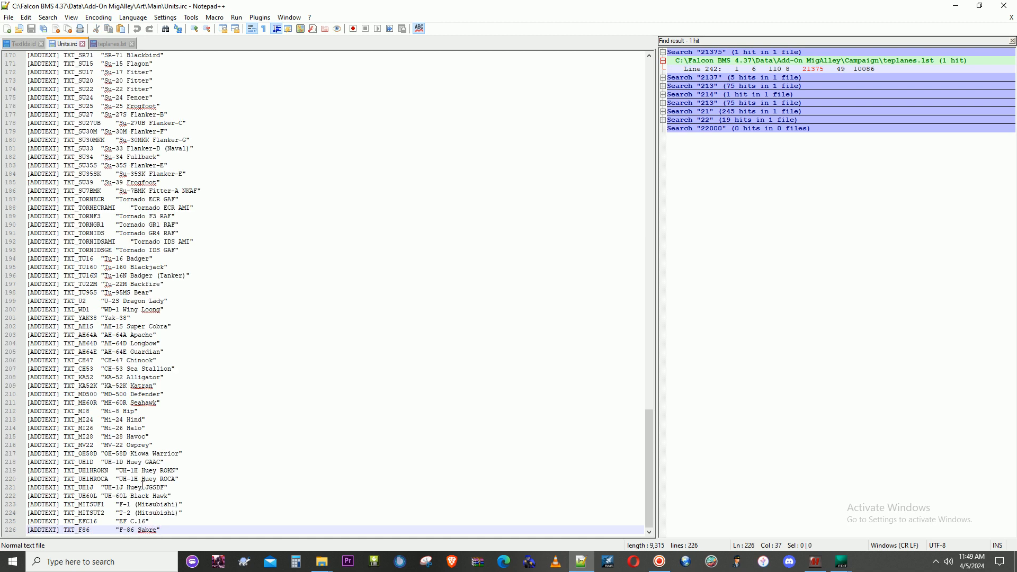
pyautogui.rightClick(150, 530)
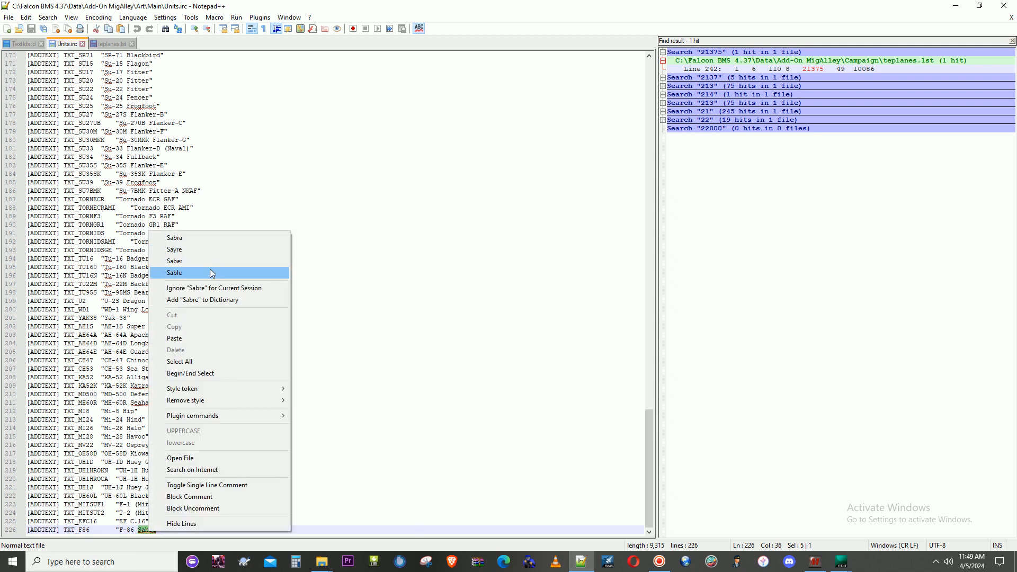
pyautogui.click(554, 329)
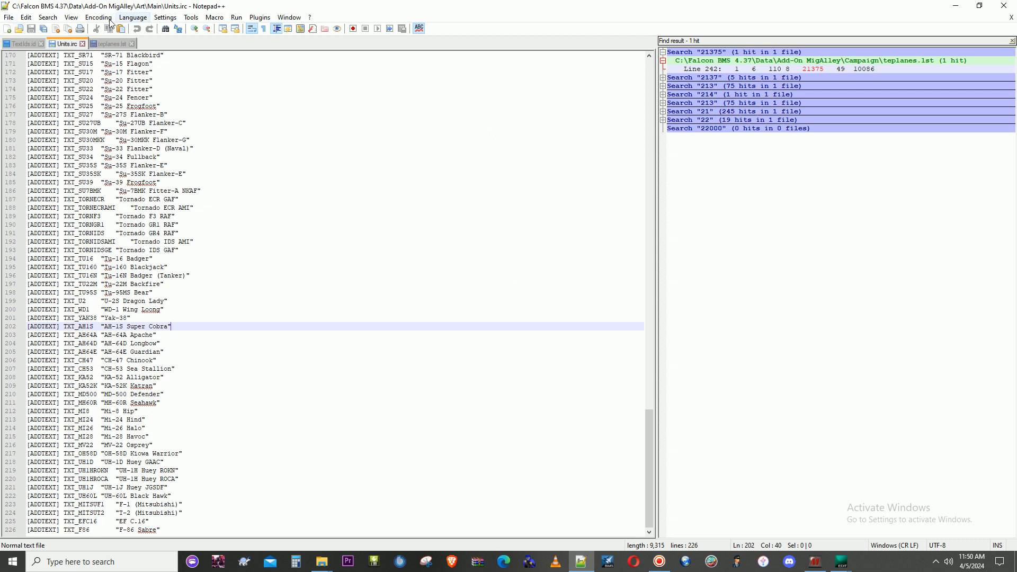
pyautogui.click(109, 45)
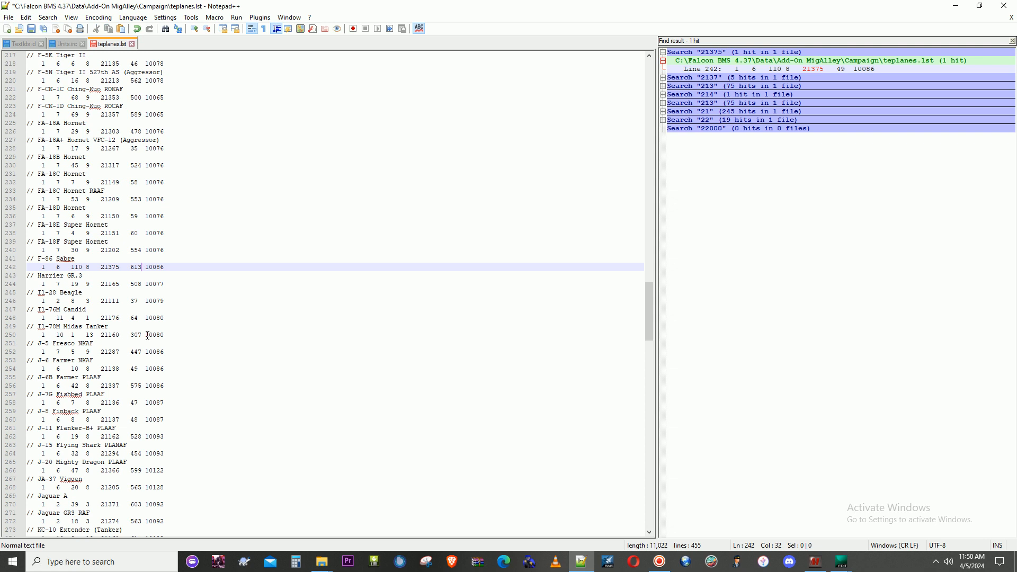
pyautogui.click(1004, 5)
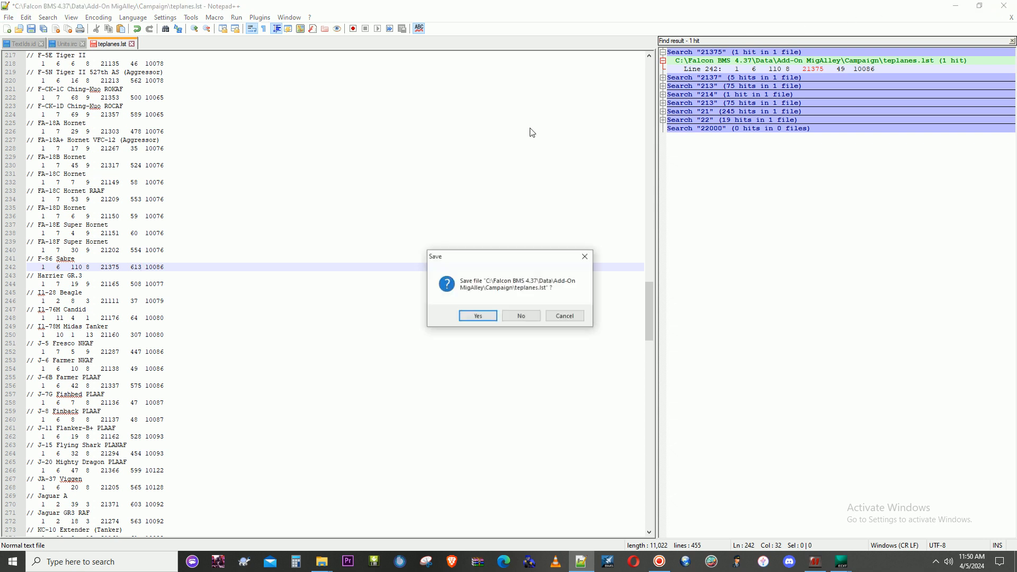
pyautogui.click(477, 315)
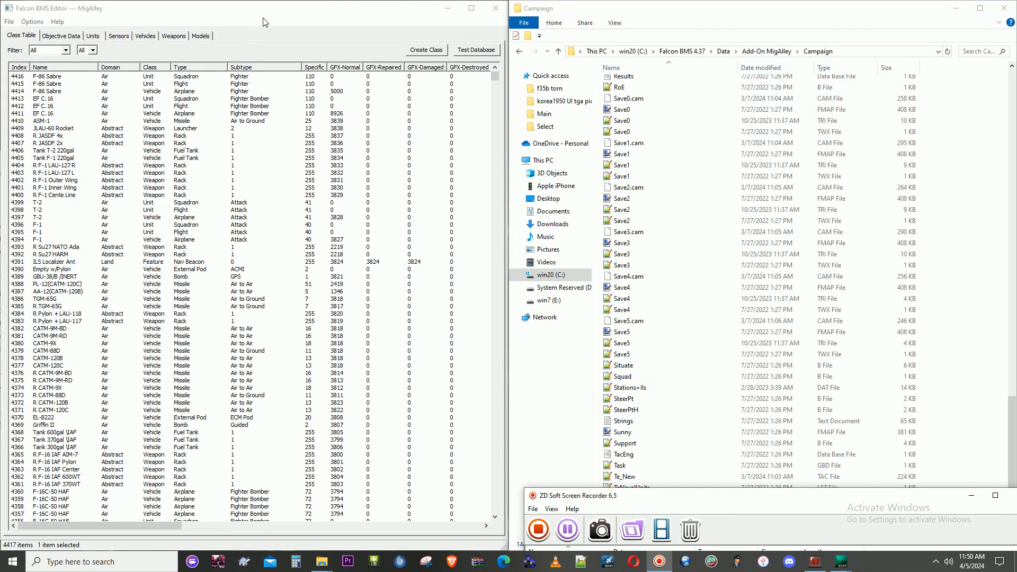
# Step: Move the editor window off the desktop shortcuts, launch Falcon BMS, and clear its debug window from the main menu
pyautogui.moveTo(270, 14); pyautogui.dragTo(262, 194)
pyautogui.click(225, 63)
pyautogui.doubleClick(260, 61)
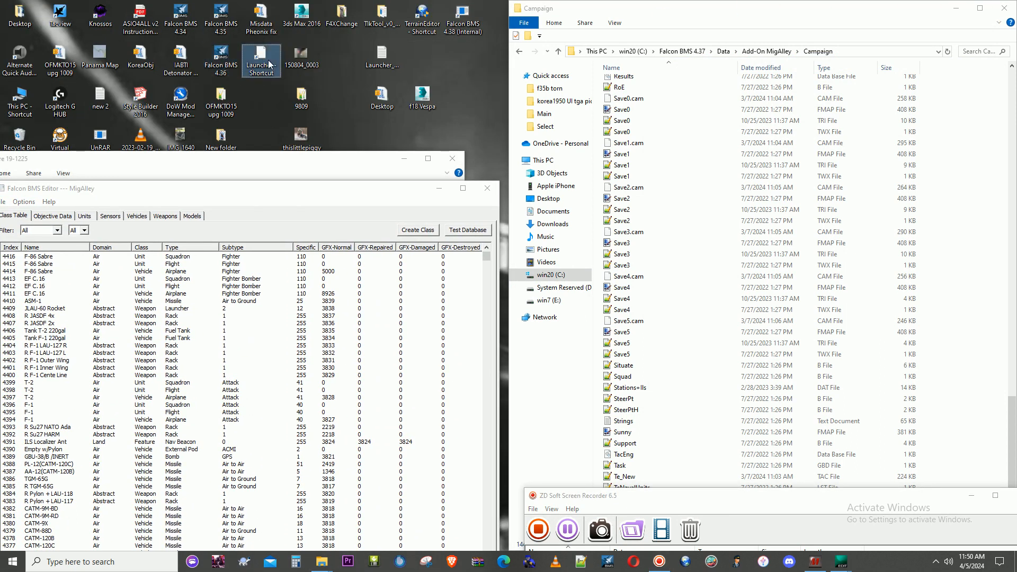
pyautogui.click(517, 256)
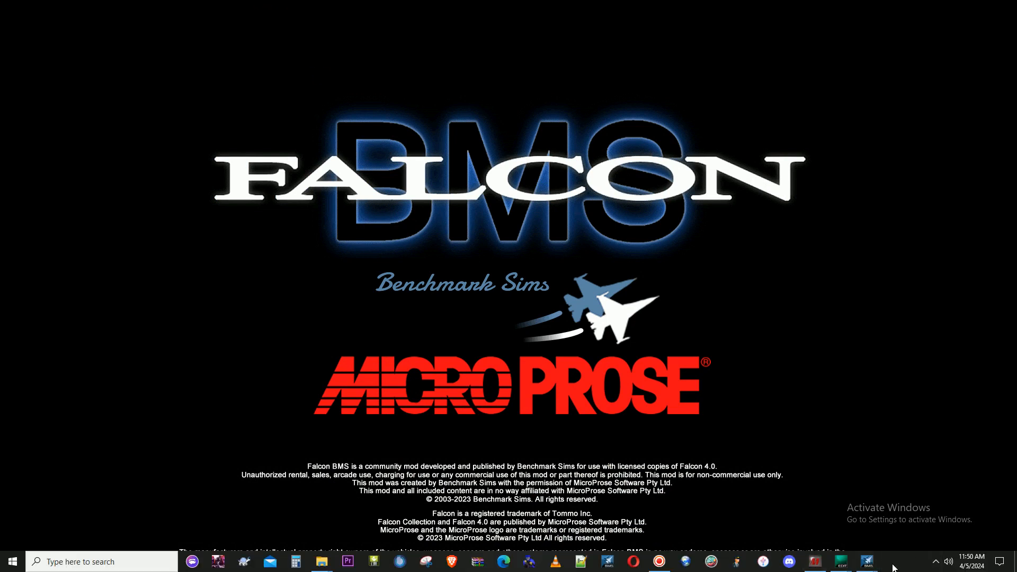
pyautogui.moveTo(867, 560)
pyautogui.click(841, 533)
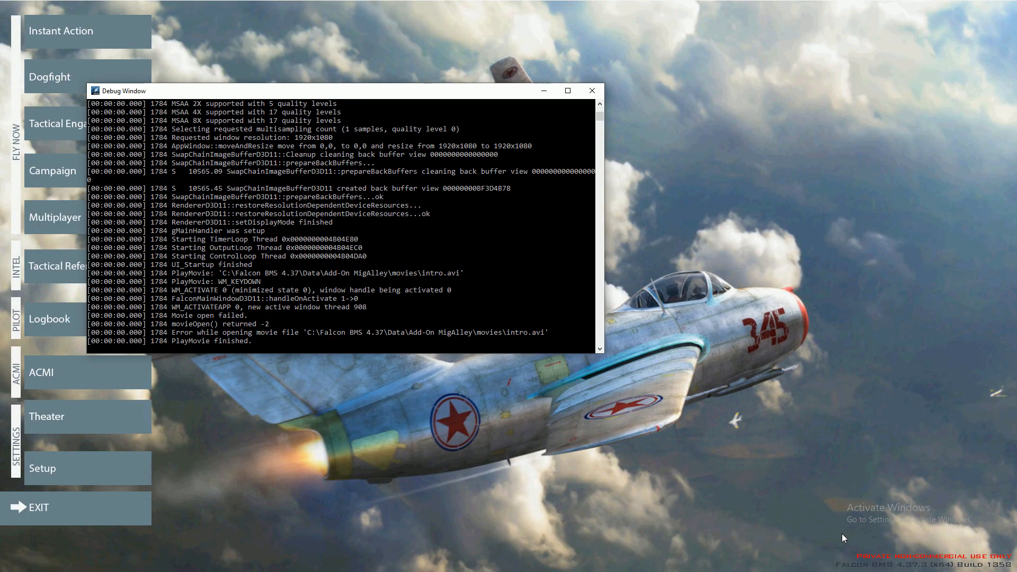
pyautogui.click(769, 171)
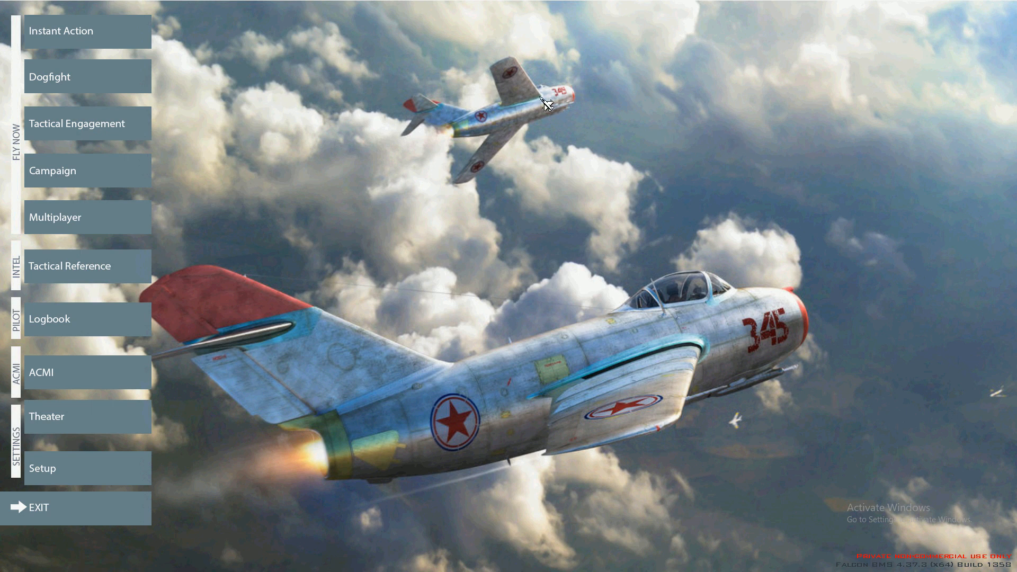
# Step: Start a new tactical engagement in the TE Builder
pyautogui.click(62, 130)
pyautogui.click(379, 371)
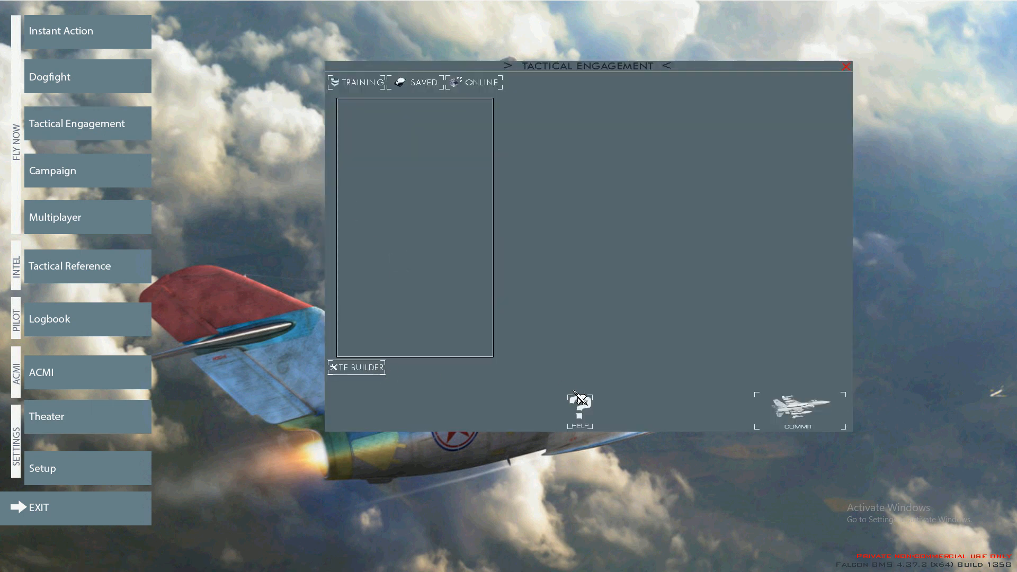
pyautogui.moveTo(574, 441); pyautogui.dragTo(444, 3)
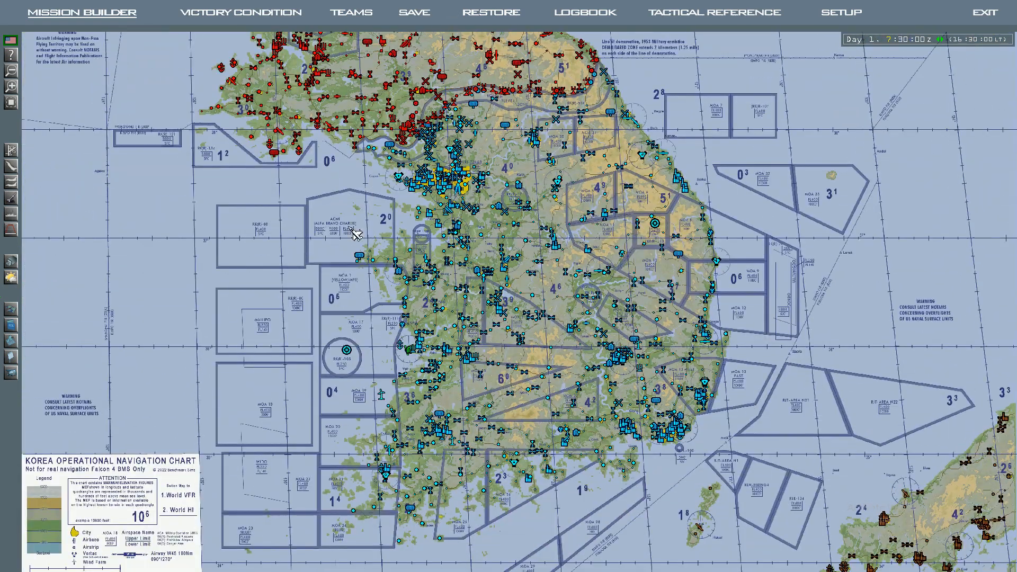
# Step: Add a flight of two F-86 Sabres over the sea off the west coast, with the AI role and a new squadron
pyautogui.rightClick(373, 194)
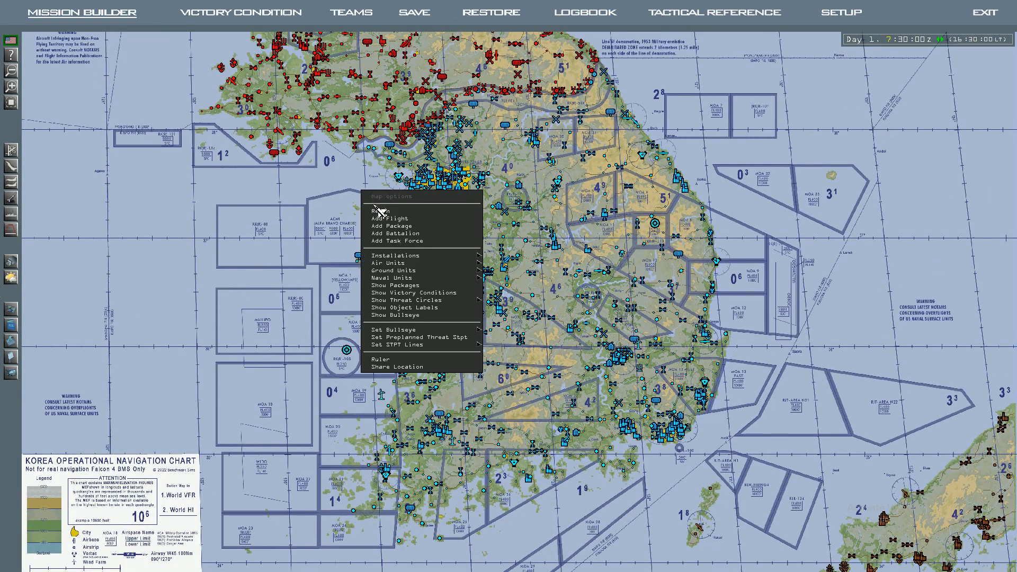
pyautogui.click(408, 222)
pyautogui.click(494, 235)
pyautogui.scroll(-3, 524, 323)
pyautogui.click(496, 415)
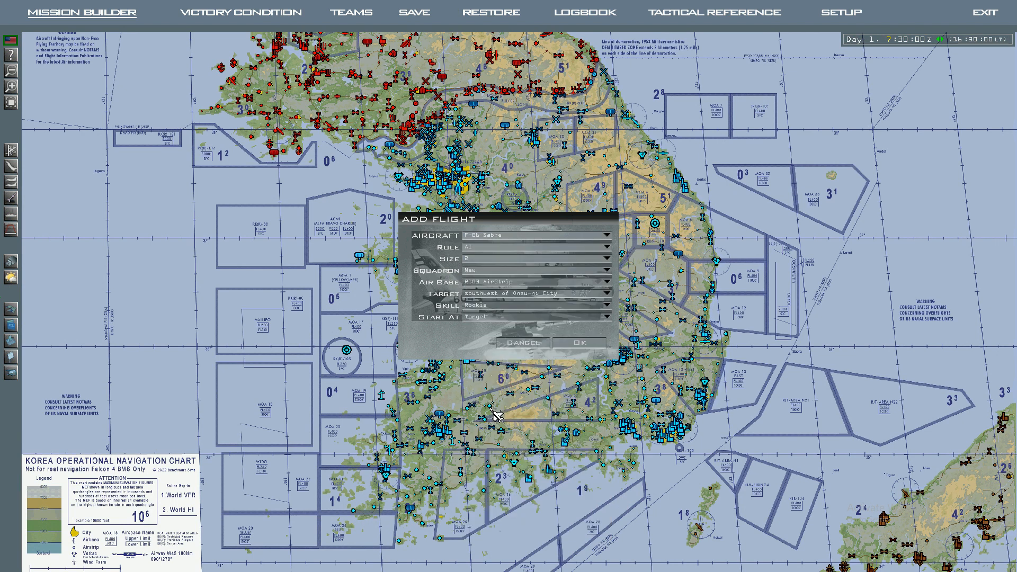
pyautogui.click(579, 344)
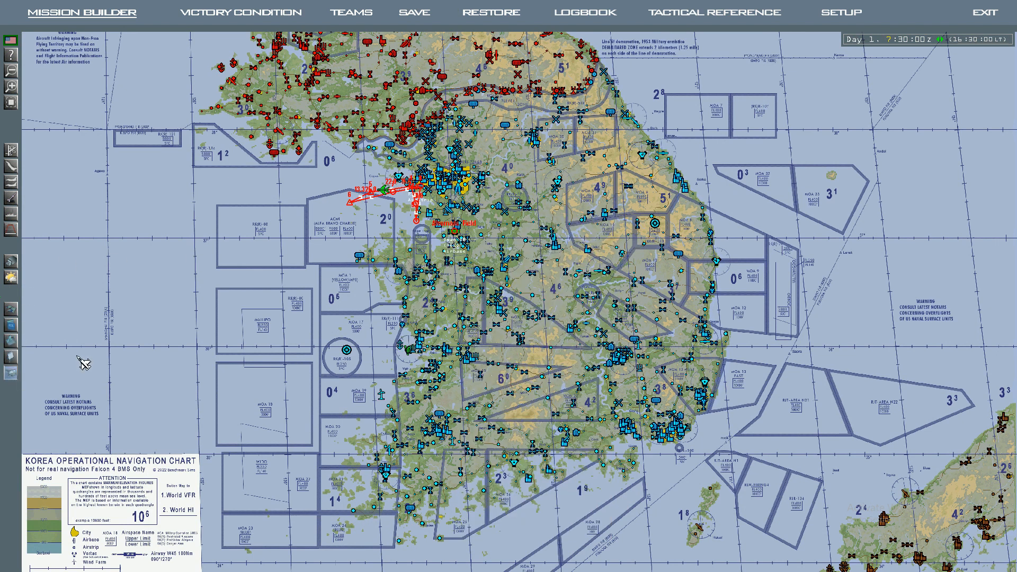
pyautogui.moveTo(476, 149)
pyautogui.mouseDown()
pyautogui.moveTo(466, 127)
pyautogui.moveTo(483, 149)
pyautogui.moveTo(489, 139)
pyautogui.mouseUp()
pyautogui.click(496, 27)
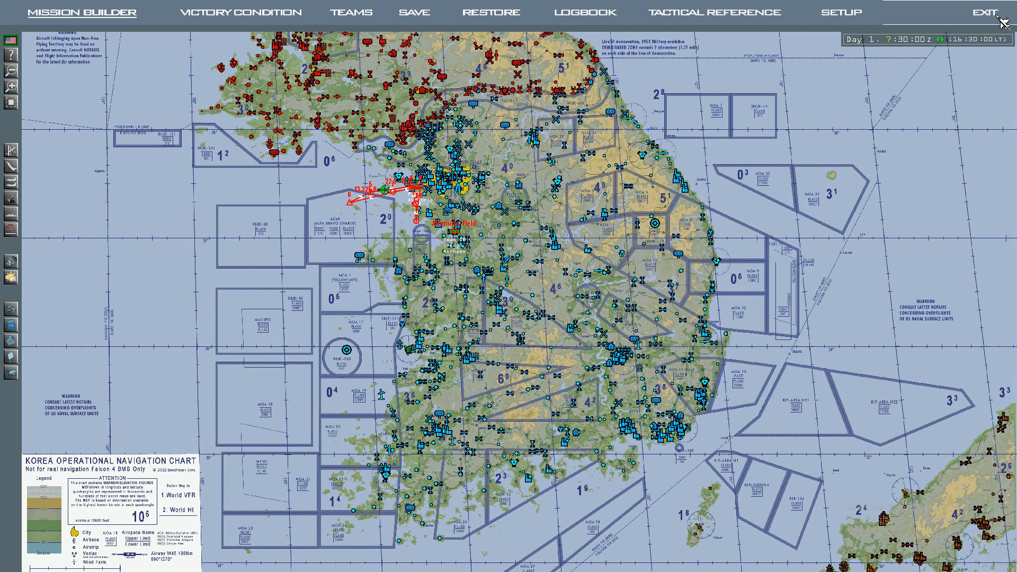
# Step: Save the engagement over the existing errrrr file and exit the mission builder
pyautogui.click(426, 13)
pyautogui.click(440, 239)
pyautogui.click(582, 357)
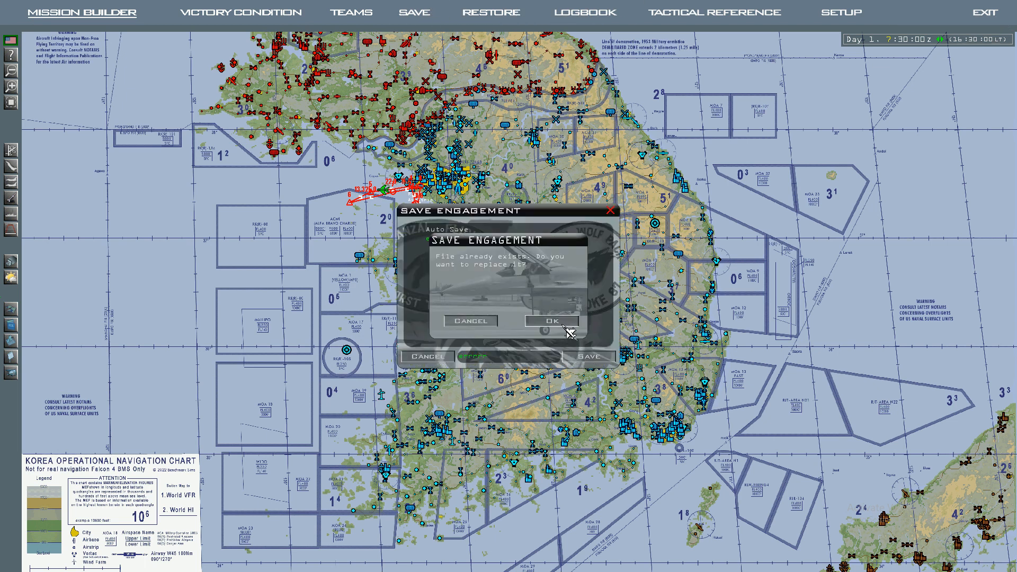
pyautogui.click(564, 326)
pyautogui.click(986, 16)
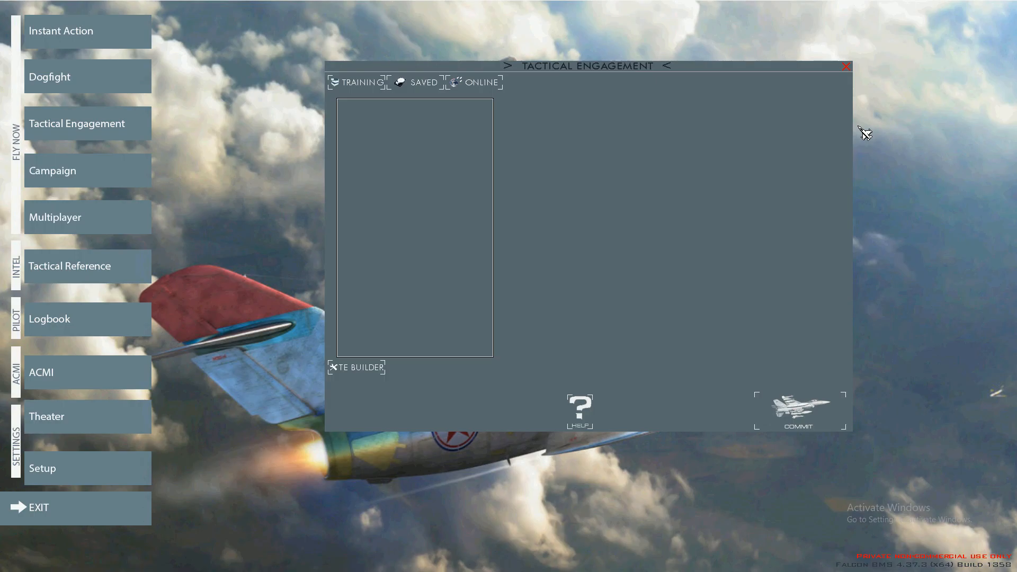
# Step: Load the saved errrrr engagement and take off in the F-86 Sabre flight
pyautogui.click(426, 83)
pyautogui.click(371, 114)
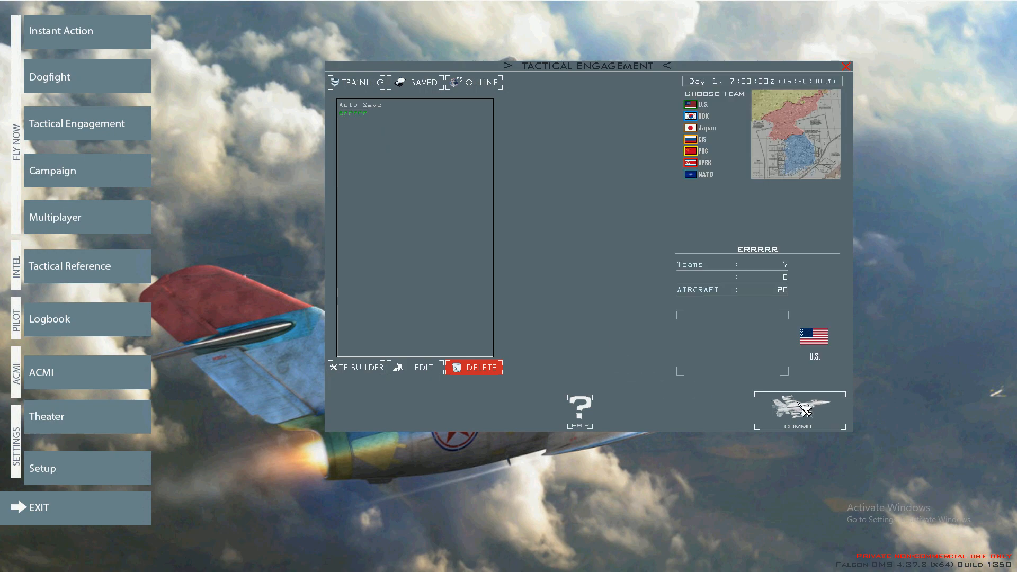
pyautogui.click(802, 407)
pyautogui.click(970, 554)
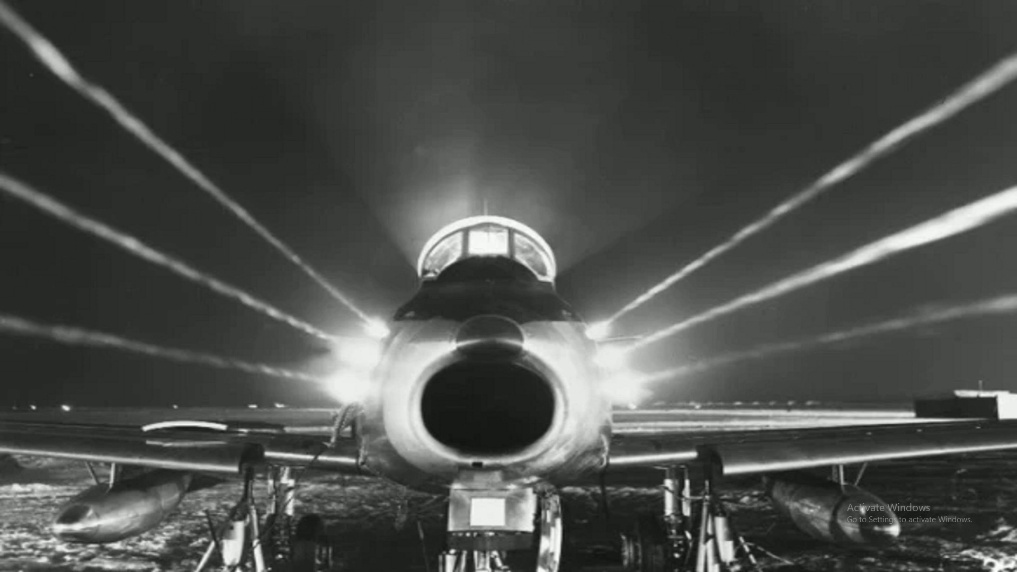
# Step: Bring up the Falcon BMS debug window to monitor the mission's loading log
pyautogui.press('super')
pyautogui.moveTo(865, 566)
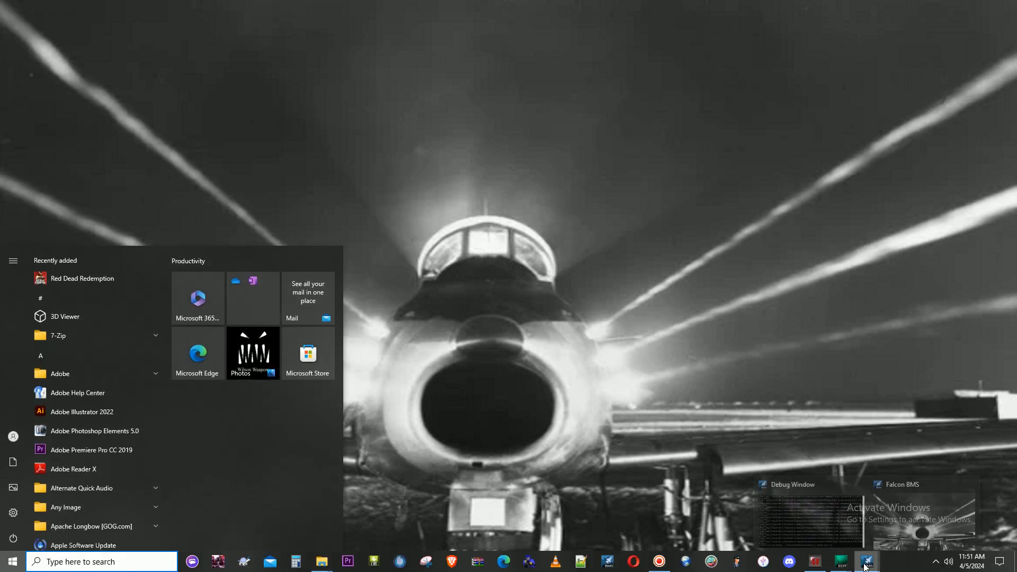
pyautogui.click(835, 535)
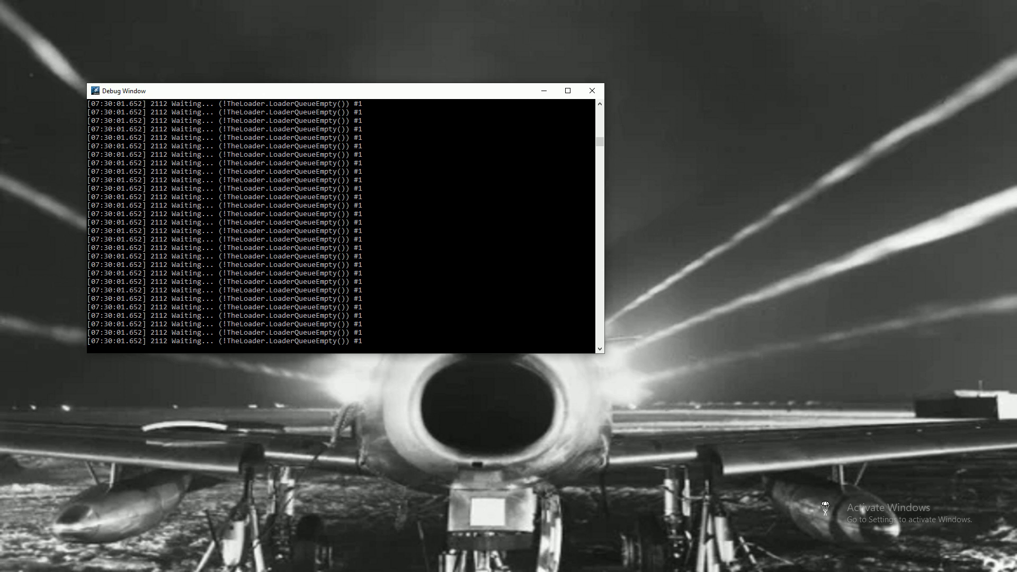
pyautogui.press('super')
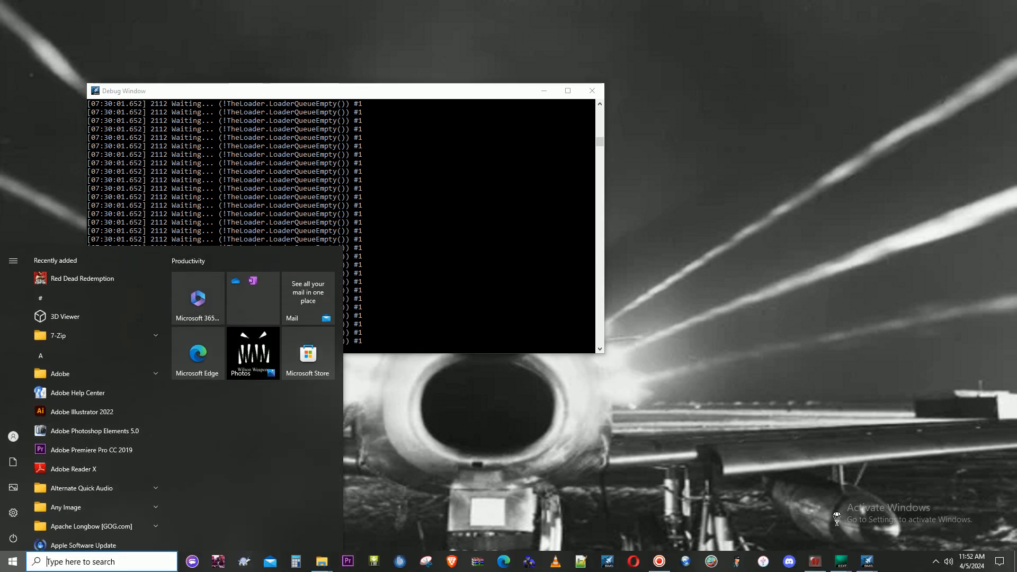
pyautogui.click(657, 561)
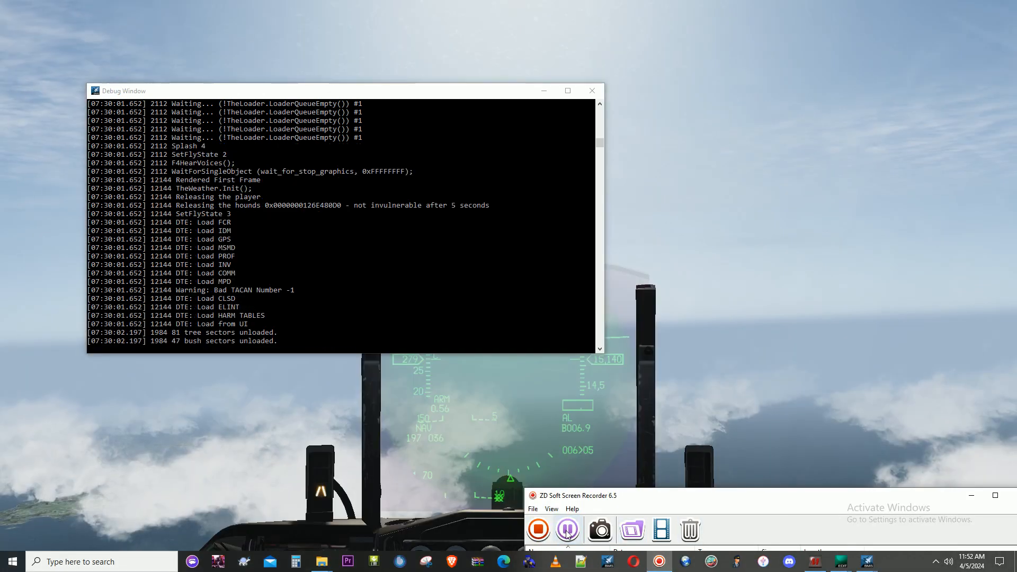
# Step: Inspect the F-86 Sabre model in flight with the external orbit camera and end the mission
pyautogui.click(596, 431)
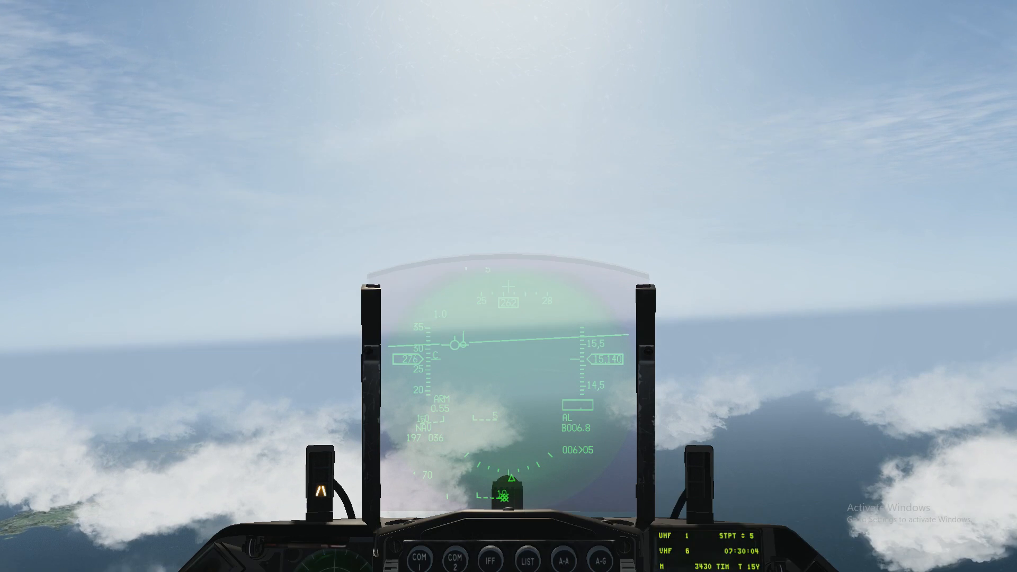
pyautogui.press('0')
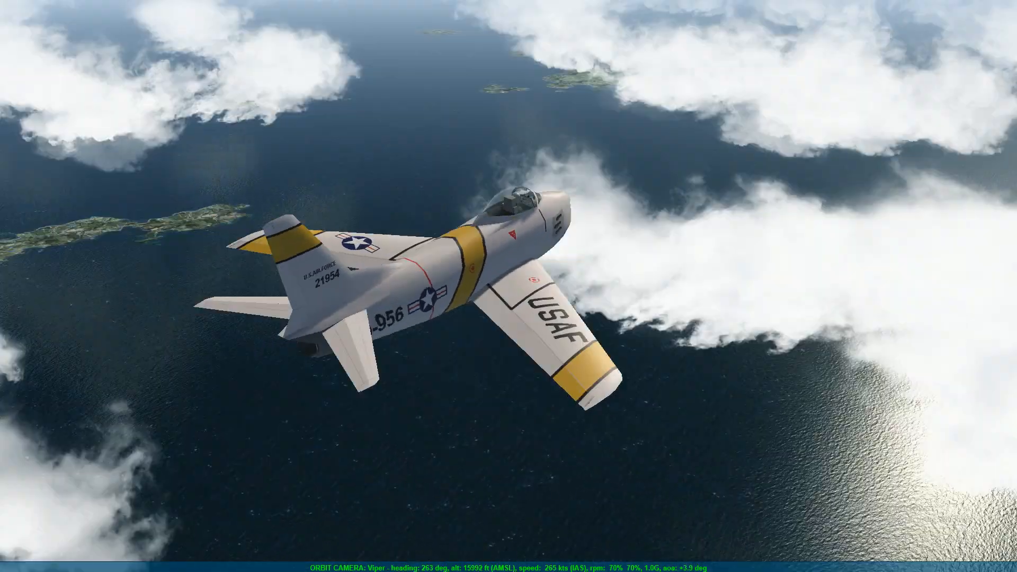
pyautogui.press('Escape')
pyautogui.press('e')
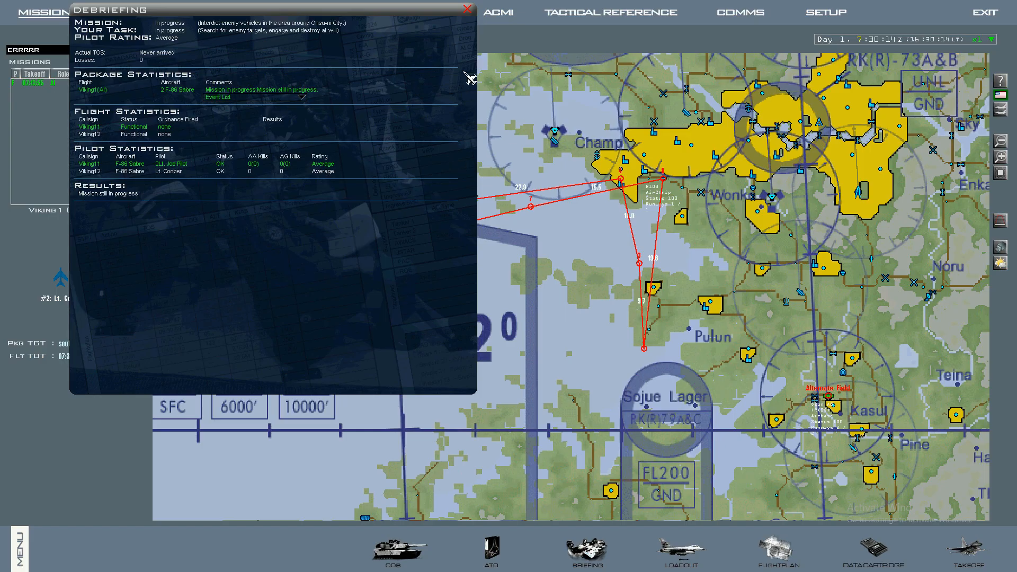
# Step: Close the debriefing, leave the tactical engagement and quit Falcon BMS
pyautogui.click(467, 9)
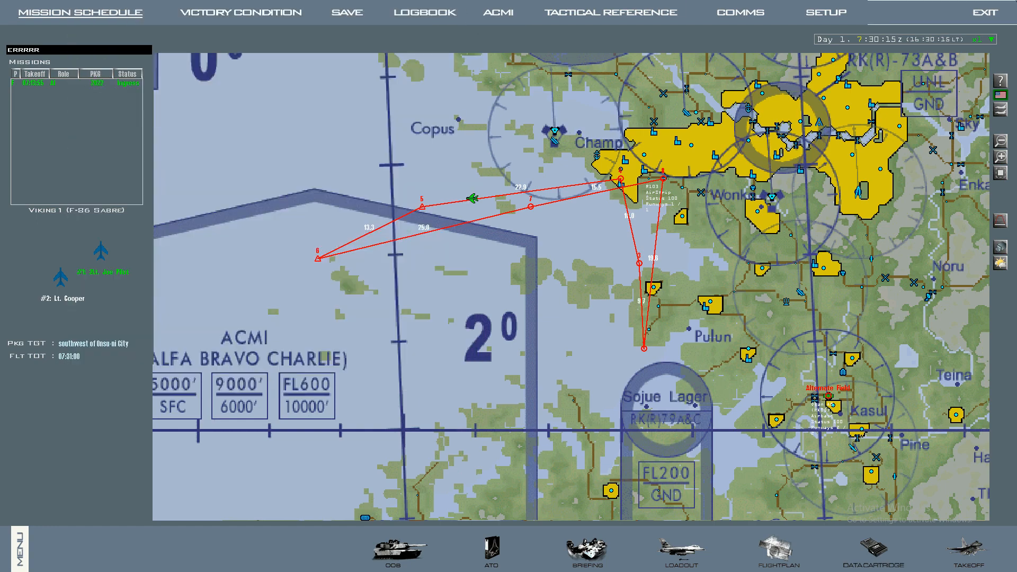
pyautogui.click(985, 14)
pyautogui.click(845, 67)
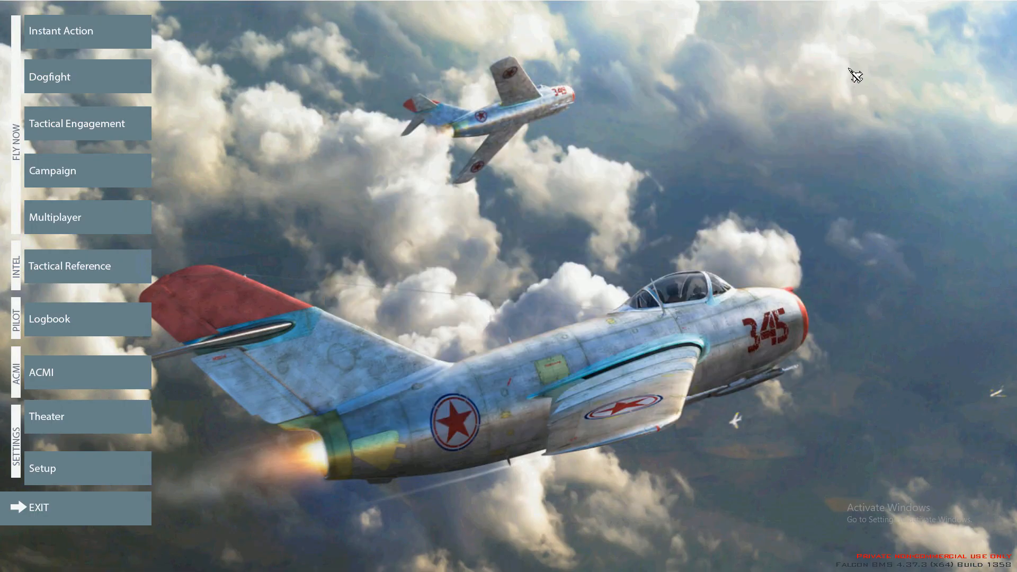
pyautogui.click(87, 509)
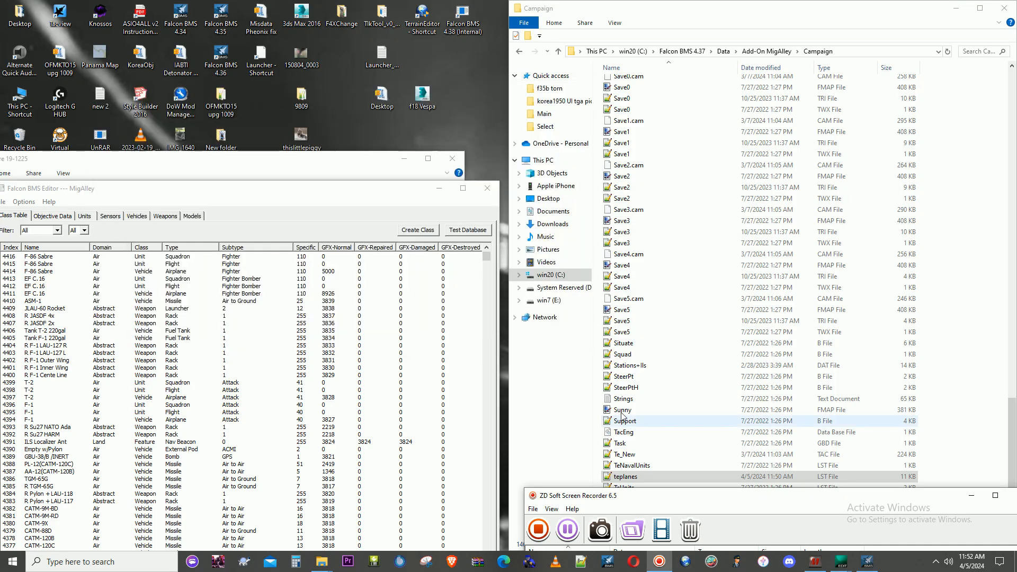
# Step: Place the Falcon BMS Editor window beside the F-86F sabre 19-1225 folder window
pyautogui.moveTo(385, 194); pyautogui.dragTo(1015, 206)
pyautogui.click(823, 16)
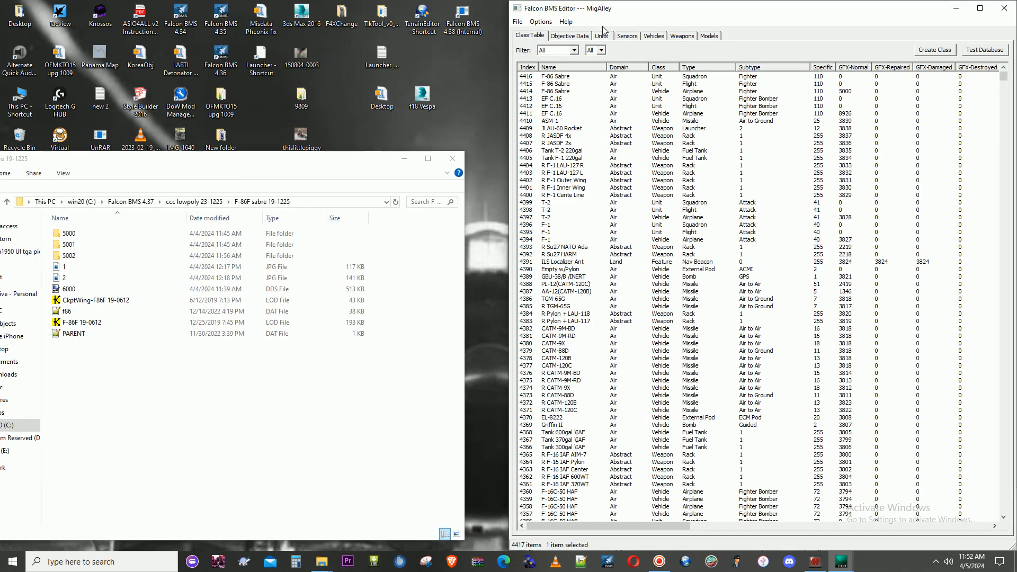
# Step: Show the aircraft vehicle list in the editor and open MigAlley's Art\CkptArt folder inside the Falcon BMS 4.37 data folder
pyautogui.click(653, 36)
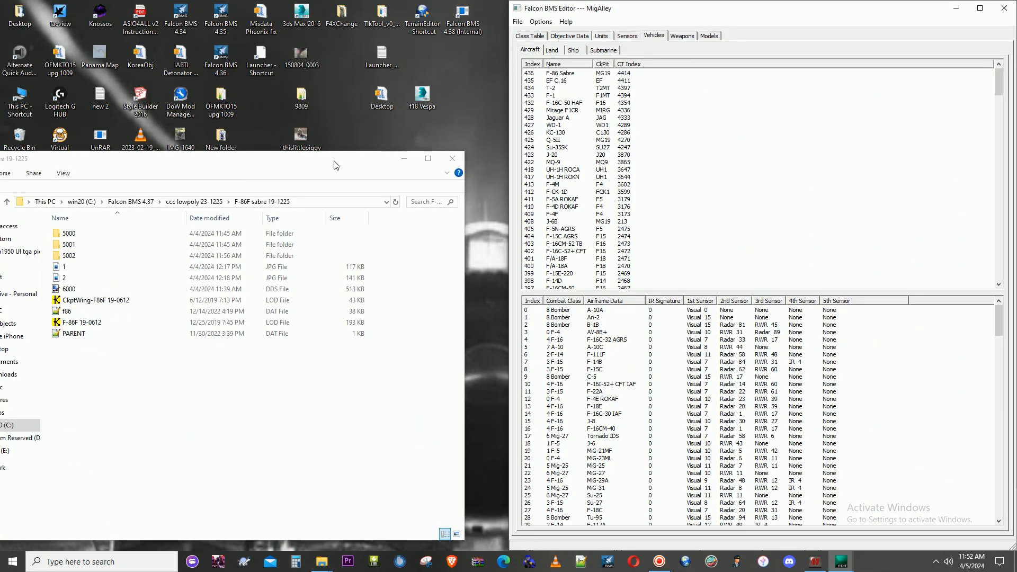
pyautogui.rightClick(261, 58)
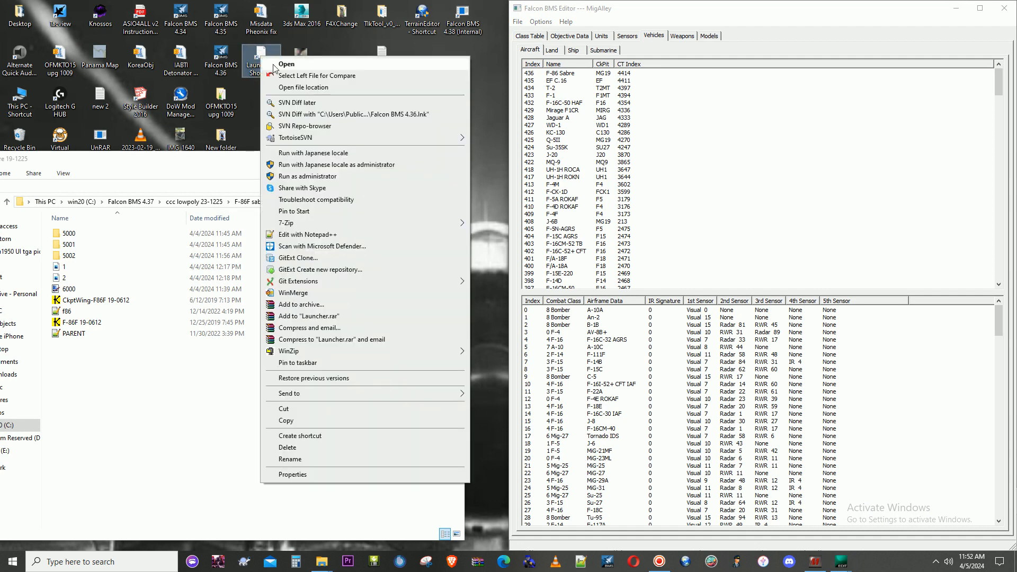
pyautogui.click(304, 88)
pyautogui.moveTo(392, 14); pyautogui.dragTo(0, 212)
pyautogui.click(140, 183)
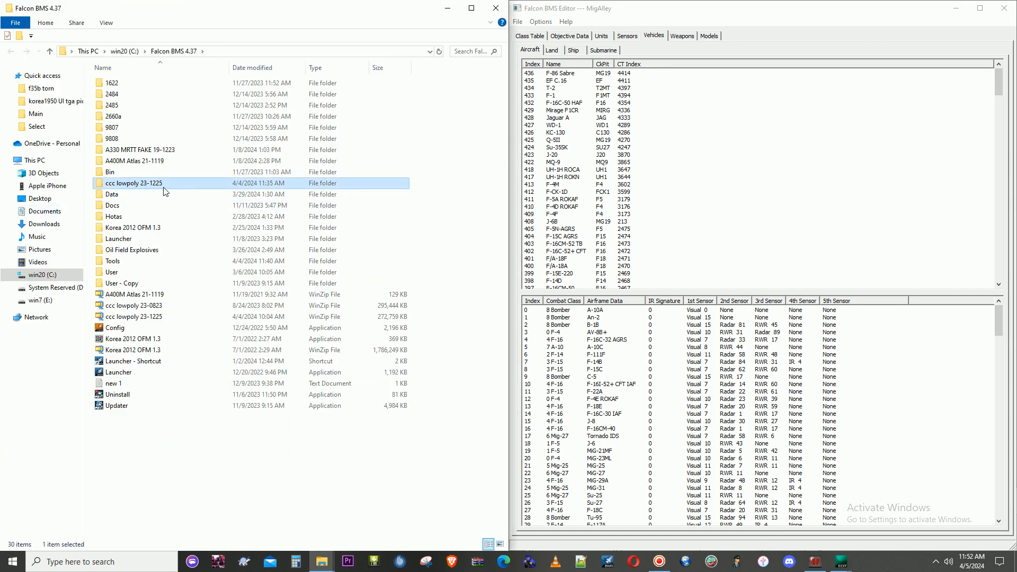
pyautogui.doubleClick(148, 195)
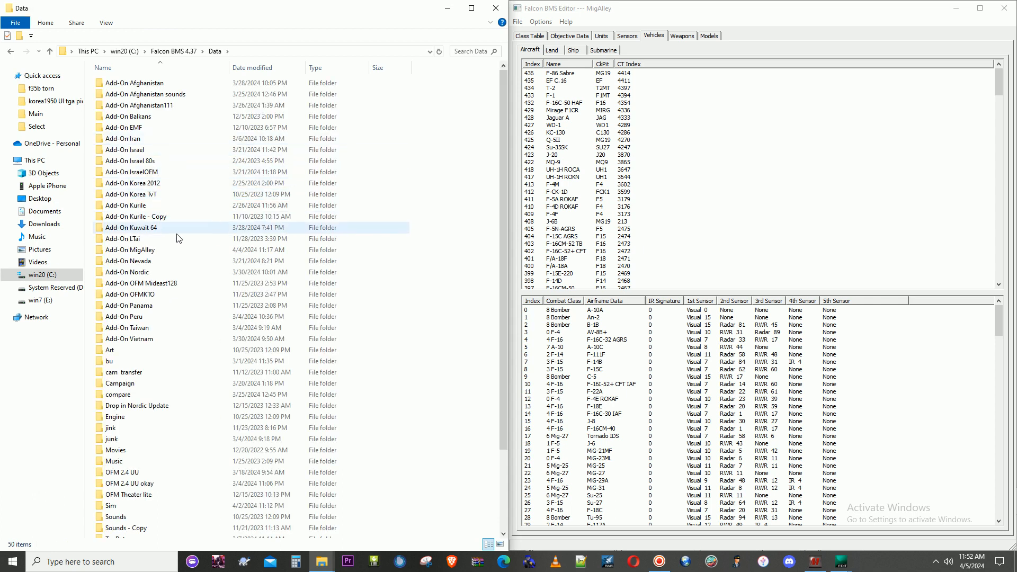
pyautogui.doubleClick(169, 253)
pyautogui.doubleClick(125, 84)
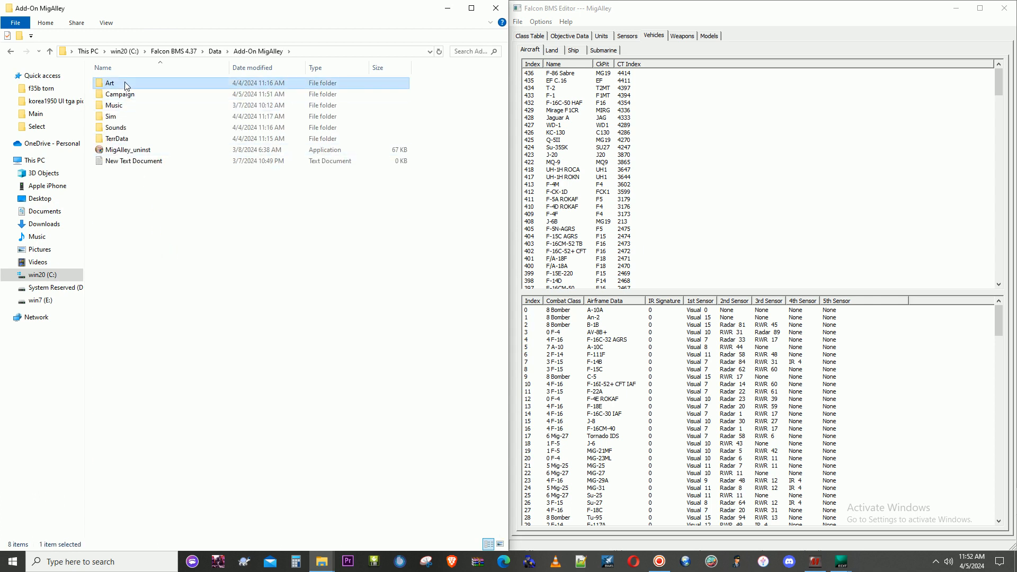
pyautogui.doubleClick(127, 94)
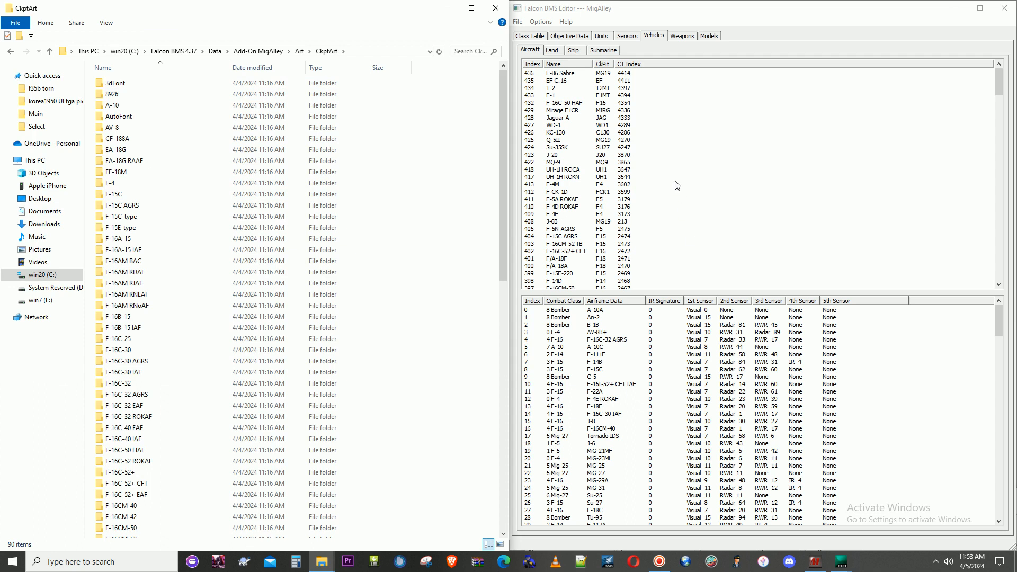
# Step: Open the F-86 Sabre's vehicle data and its class table record, positioned so the graphics number shows beside the folder
pyautogui.click(565, 76)
pyautogui.doubleClick(565, 76)
pyautogui.moveTo(374, 9); pyautogui.dragTo(900, 94)
pyautogui.click(551, 138)
pyautogui.moveTo(614, 227); pyautogui.dragTo(736, 122)
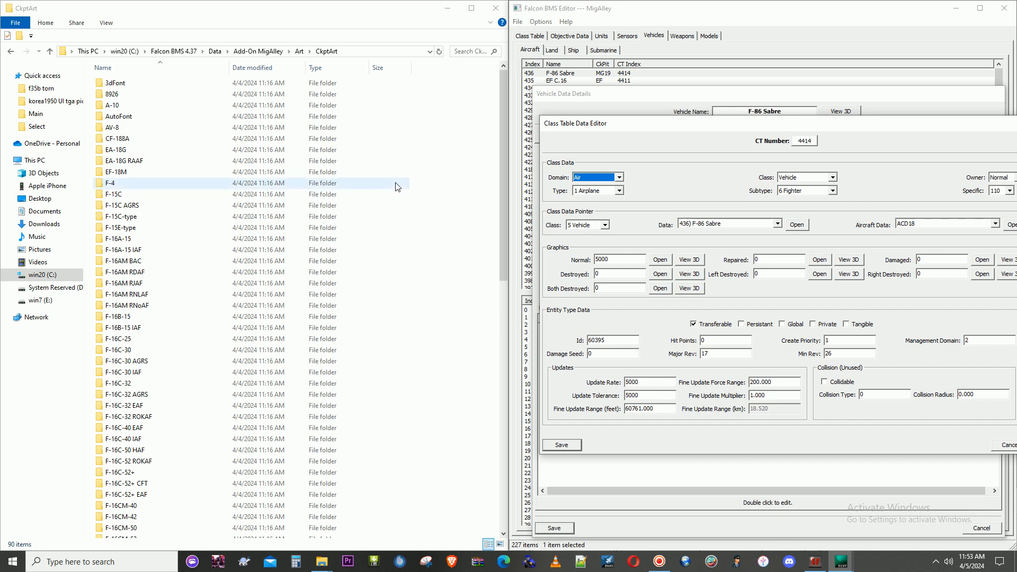
# Step: Duplicate the A-10 cockpit folder in CkptArt and rename the copy 5000 to match the F-86's normal graphics number
pyautogui.scroll(-5, 417, 216)
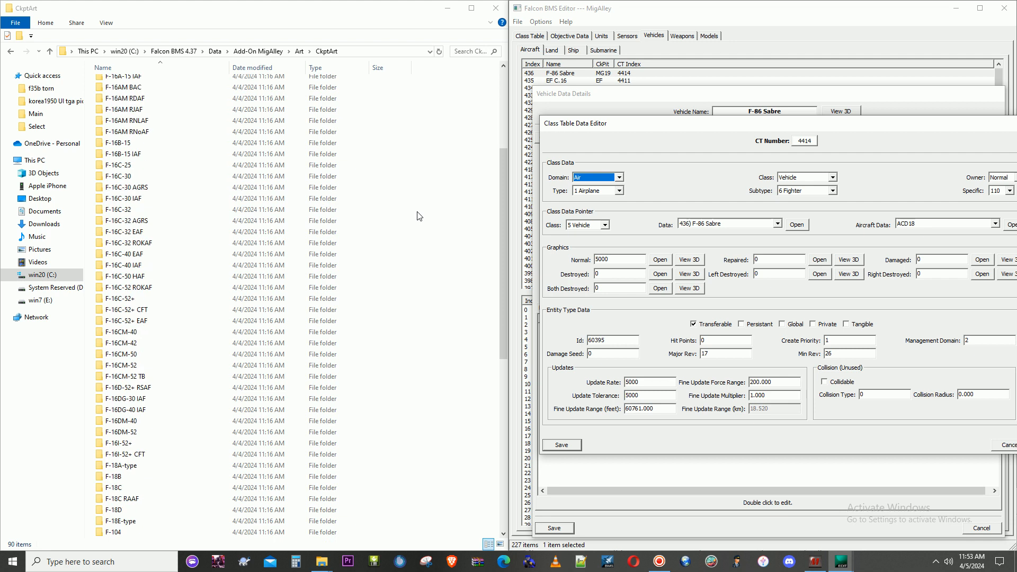
pyautogui.scroll(-5, 418, 215)
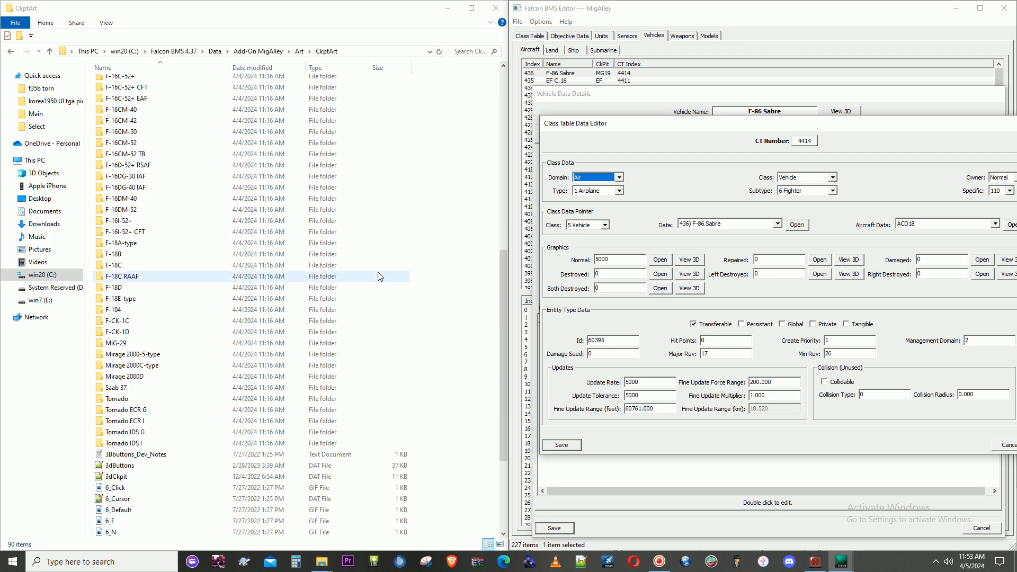
pyautogui.scroll(5, 239, 320)
pyautogui.scroll(7, 242, 320)
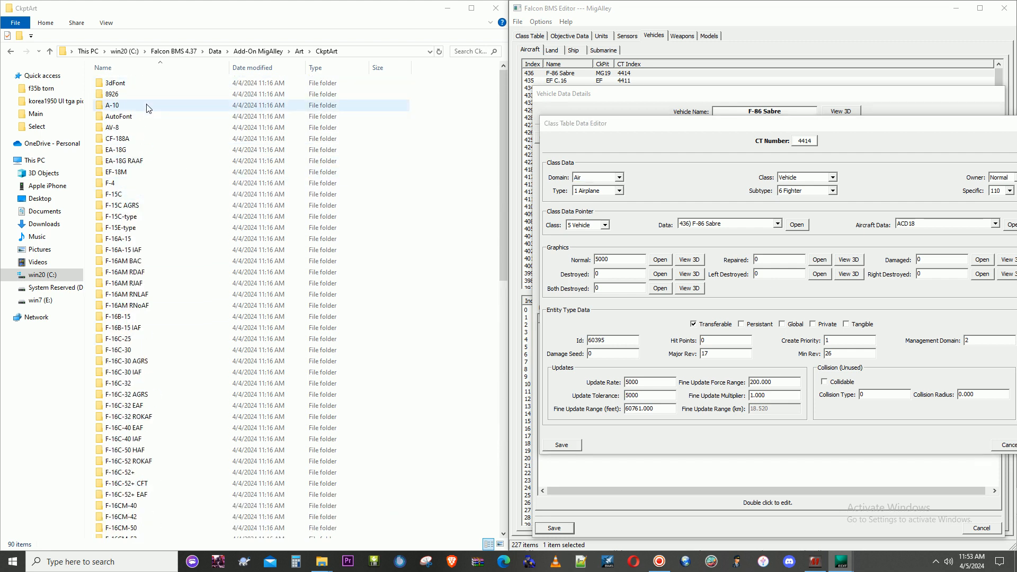
pyautogui.click(148, 106)
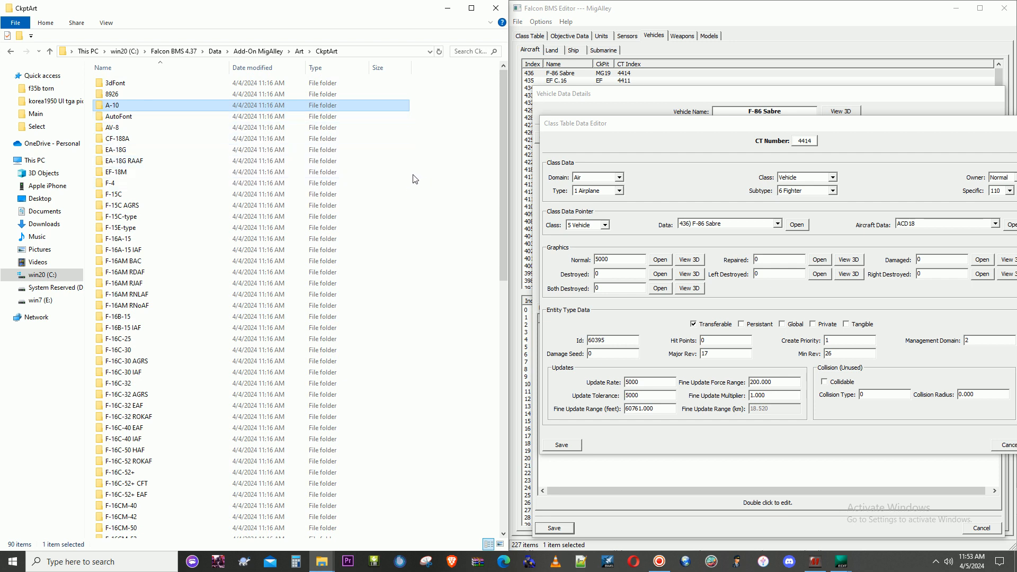
pyautogui.hotkey('ctrl', 'v')
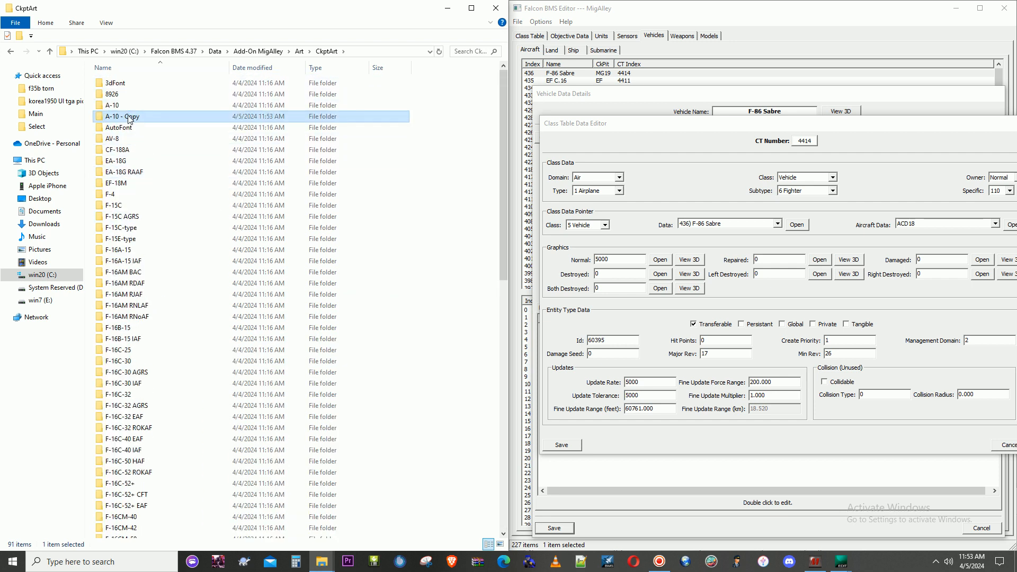
pyautogui.rightClick(133, 117)
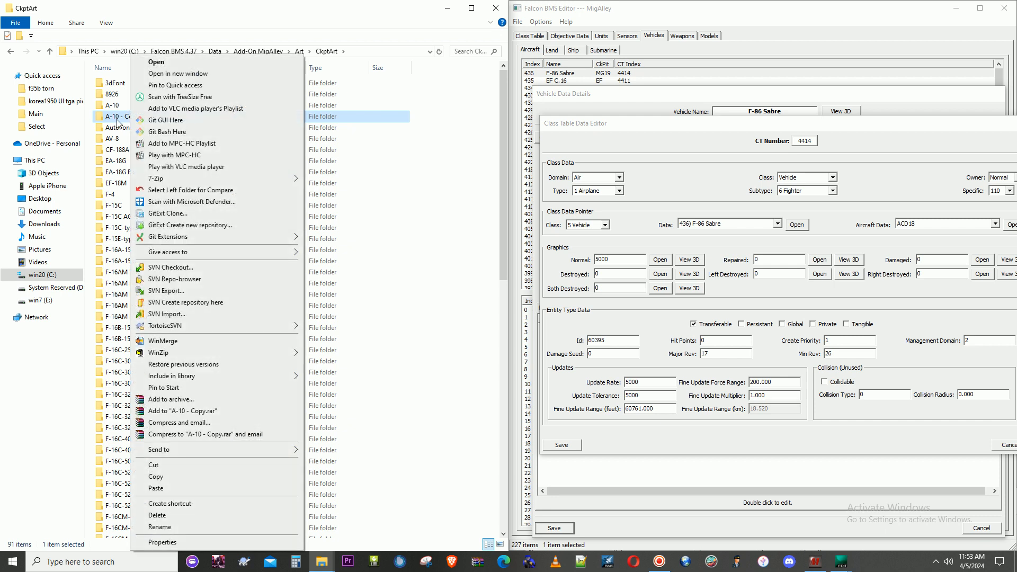
pyautogui.click(160, 526)
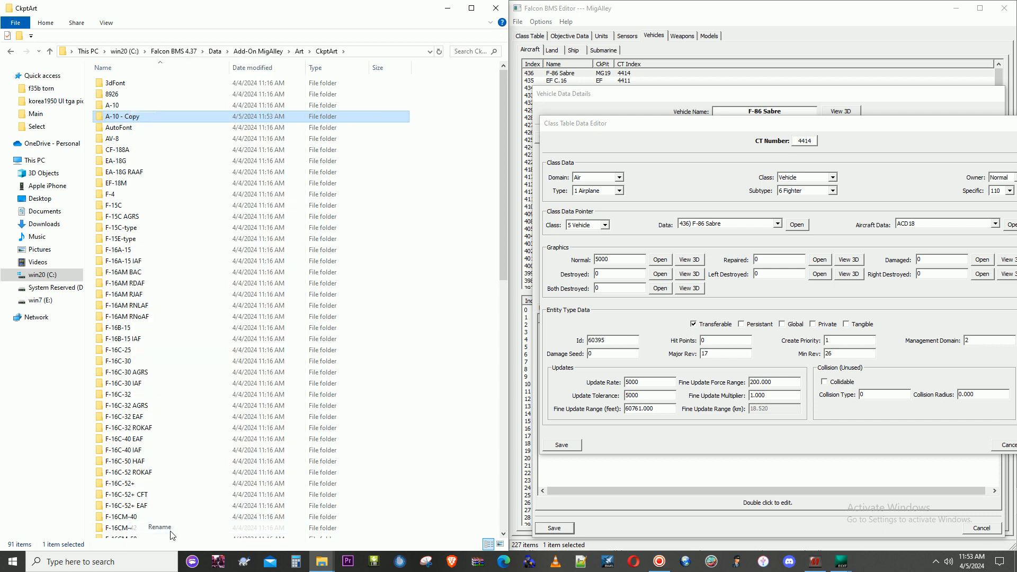
pyautogui.write('58')
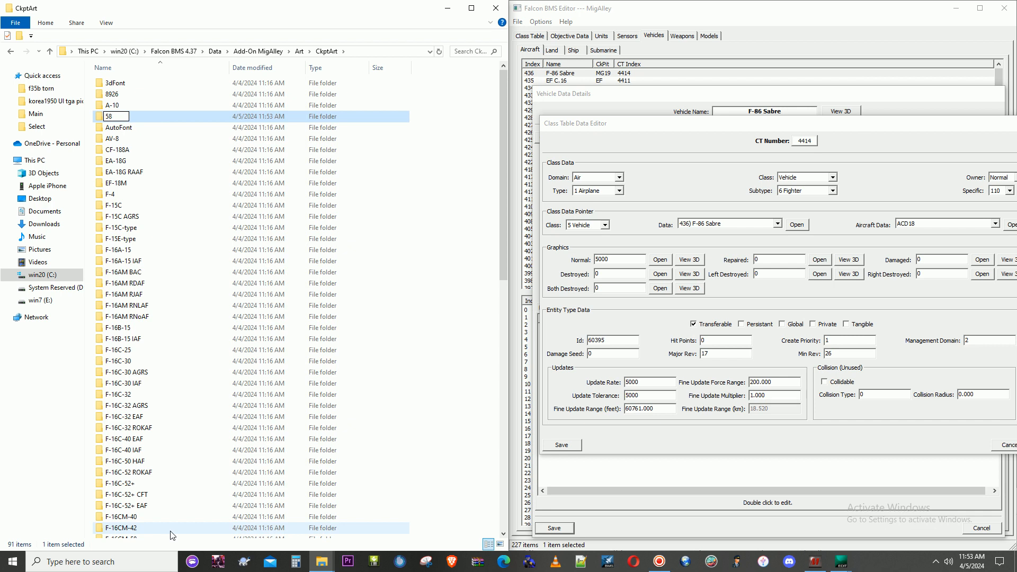
pyautogui.press('BackSpace')
pyautogui.write('000')
pyautogui.click(405, 286)
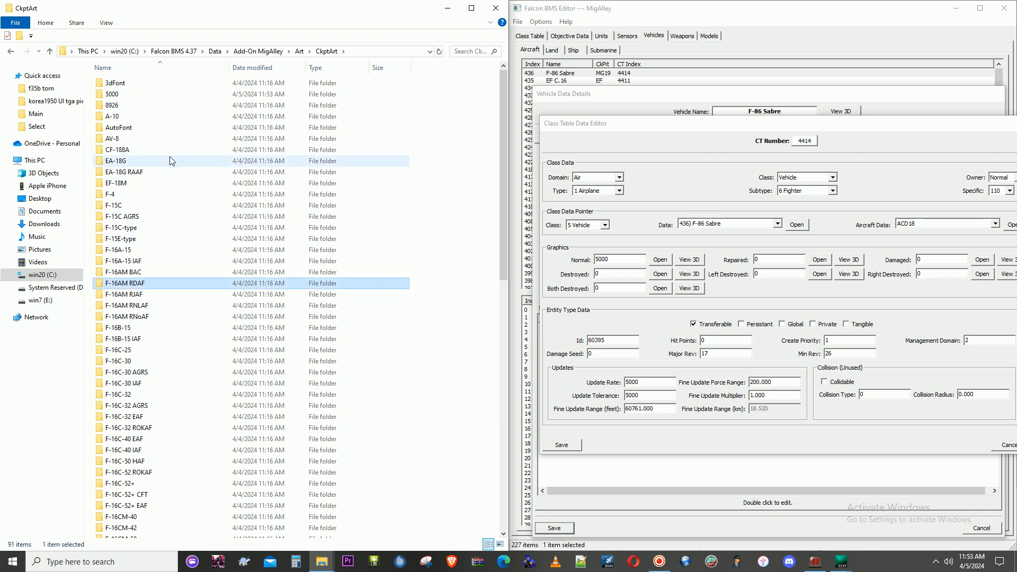
# Step: Review the cockpit LOD model entries in the 5000 folder's 3dCkpit.dat, close the file and return to that folder
pyautogui.doubleClick(132, 95)
pyautogui.doubleClick(127, 95)
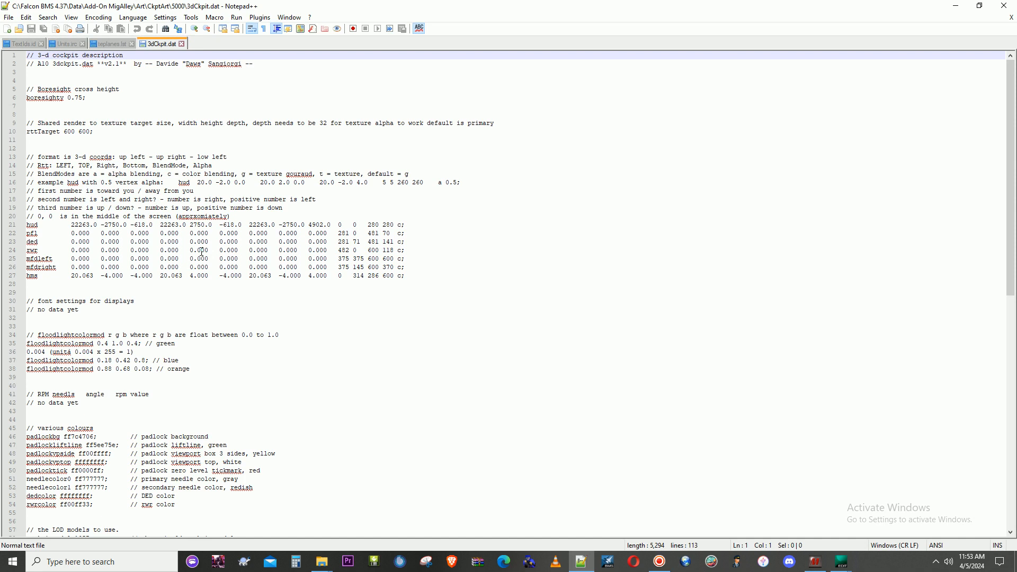
pyautogui.scroll(-7, 137, 376)
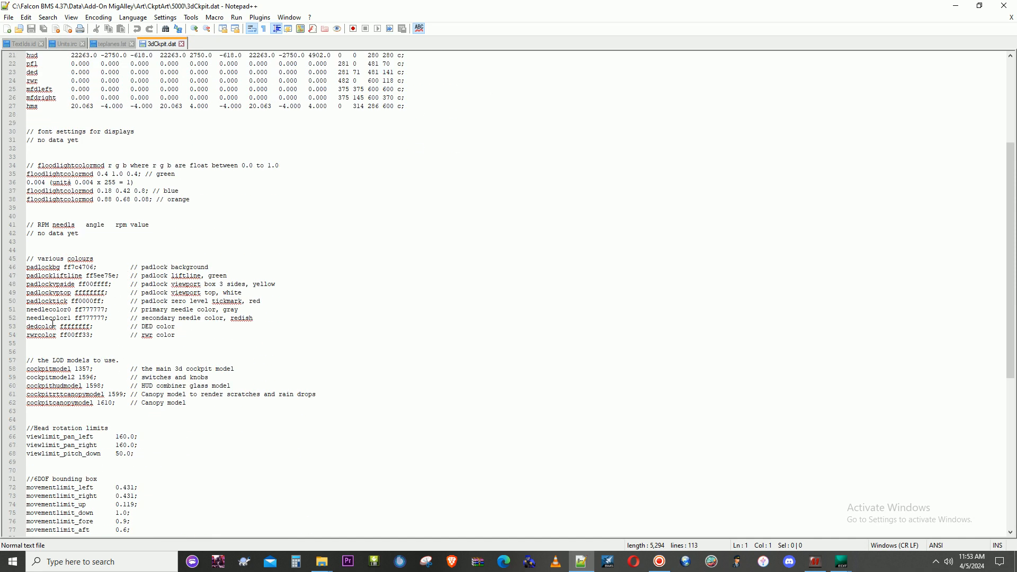
pyautogui.click(68, 395)
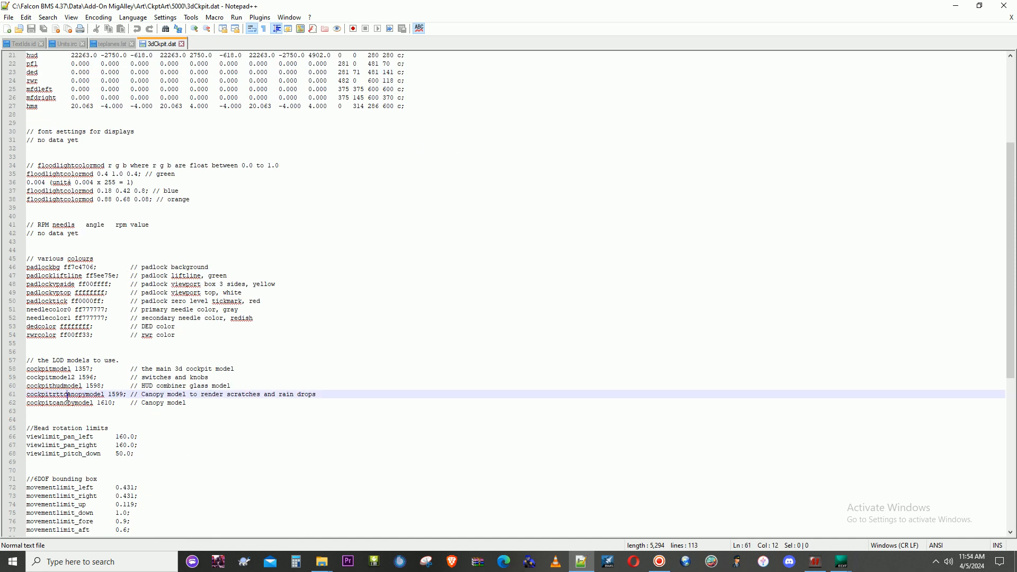
pyautogui.click(66, 386)
pyautogui.click(67, 378)
pyautogui.click(68, 369)
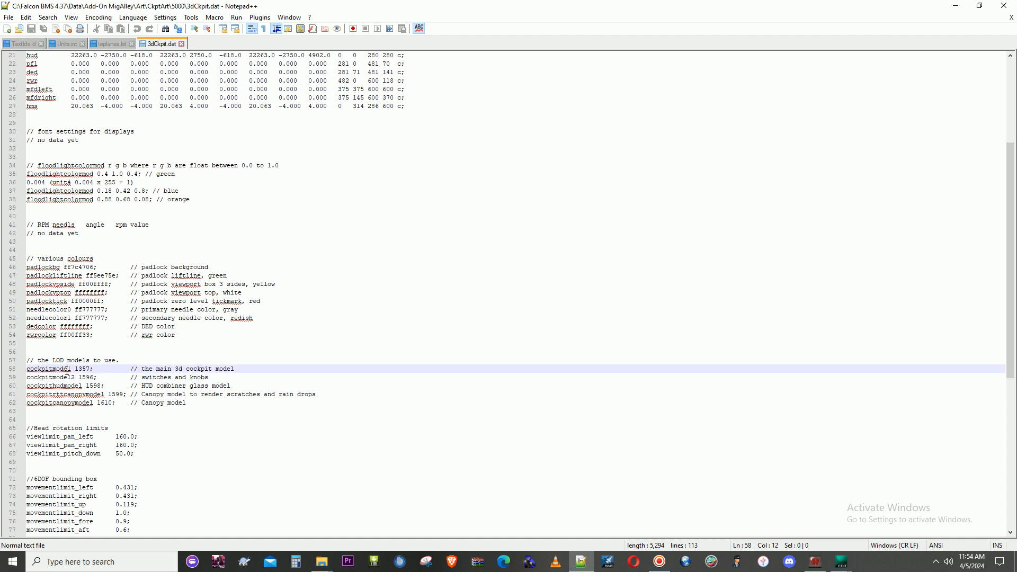
pyautogui.click(1003, 8)
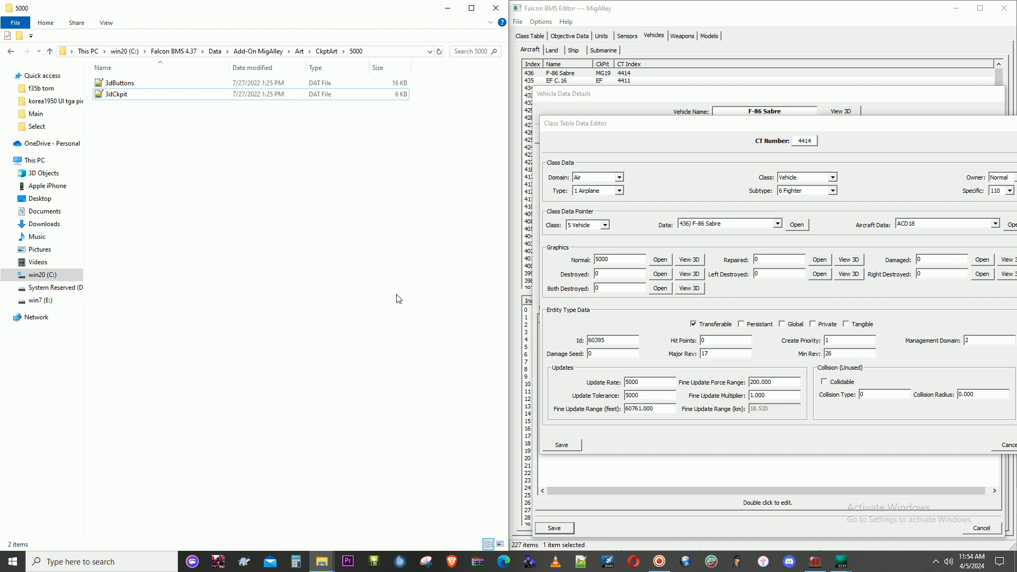
pyautogui.click(326, 50)
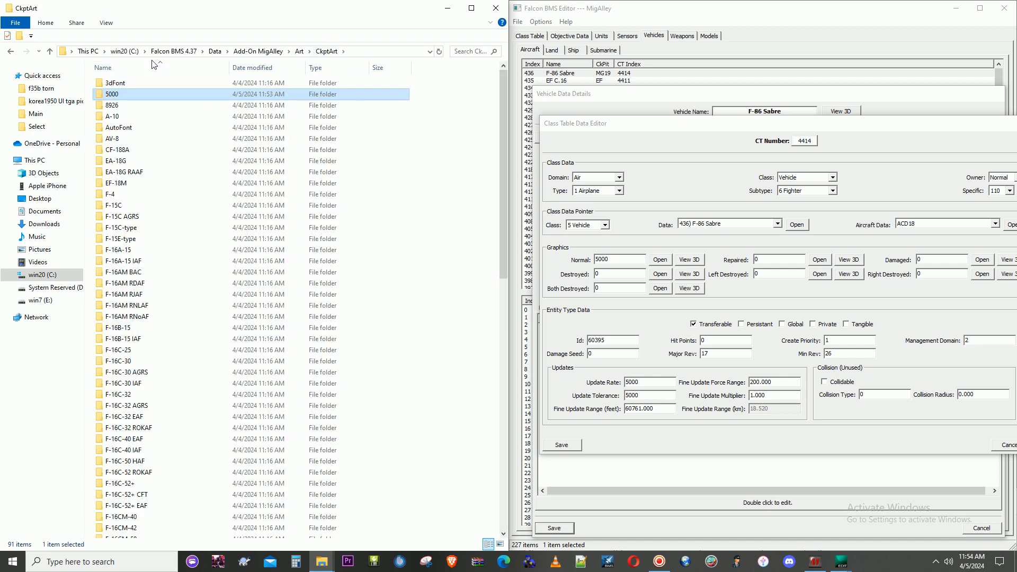
pyautogui.doubleClick(160, 92)
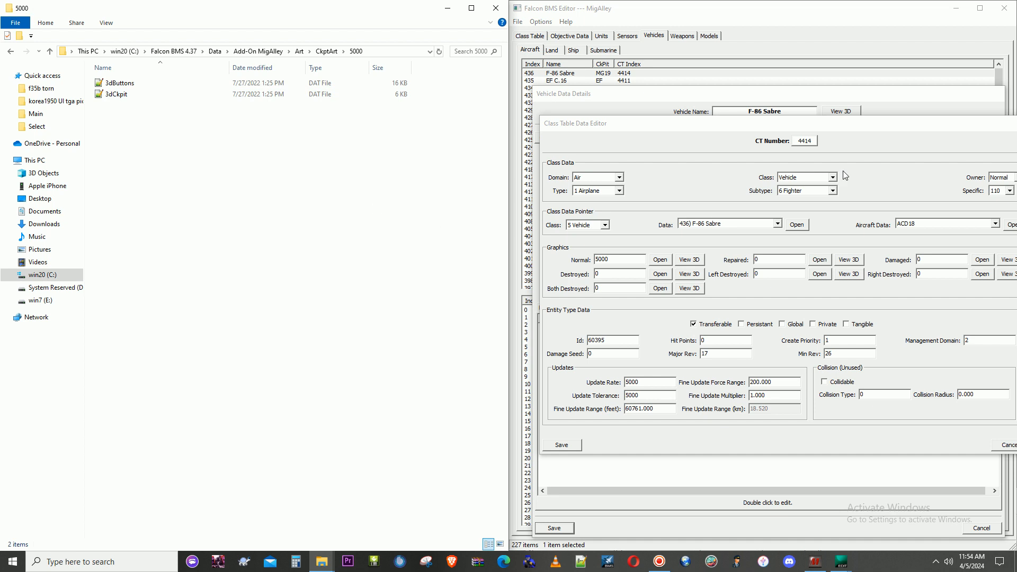
# Step: Close the F-86 Sabre's class table and vehicle data dialogs without saving
pyautogui.moveTo(782, 124)
pyautogui.mouseDown()
pyautogui.moveTo(665, 143)
pyautogui.moveTo(773, 127)
pyautogui.mouseUp()
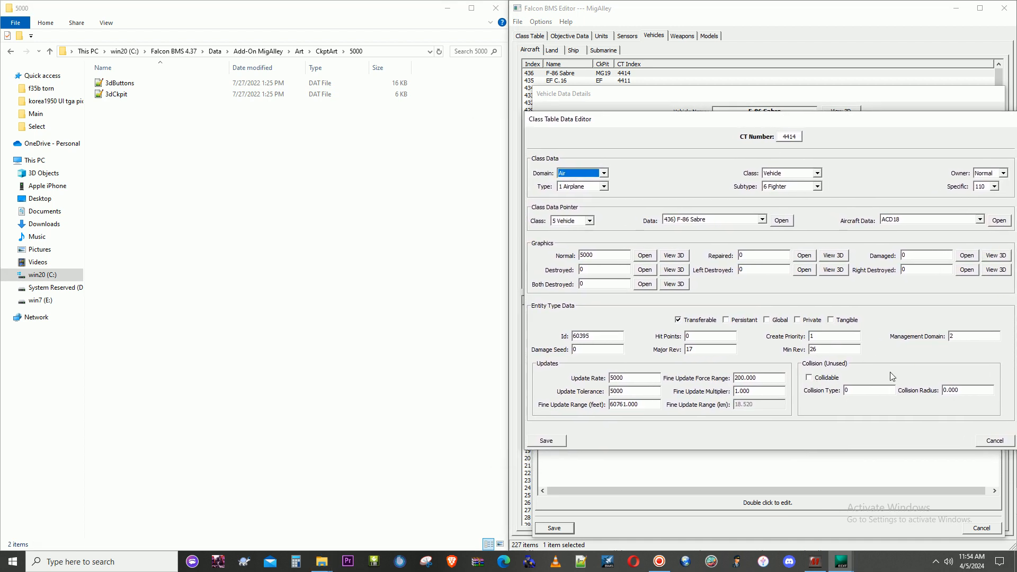
pyautogui.click(1003, 443)
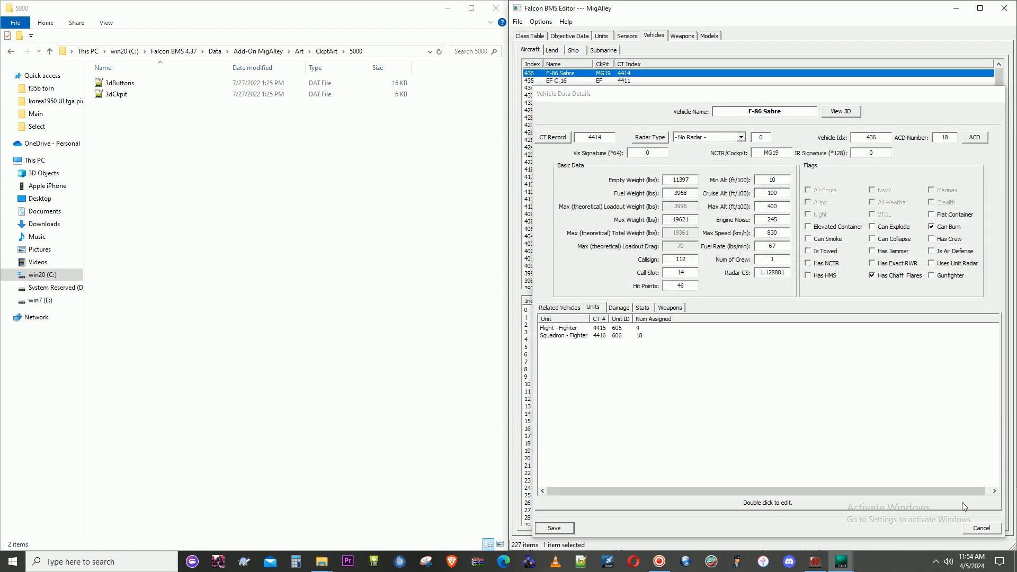
pyautogui.click(981, 528)
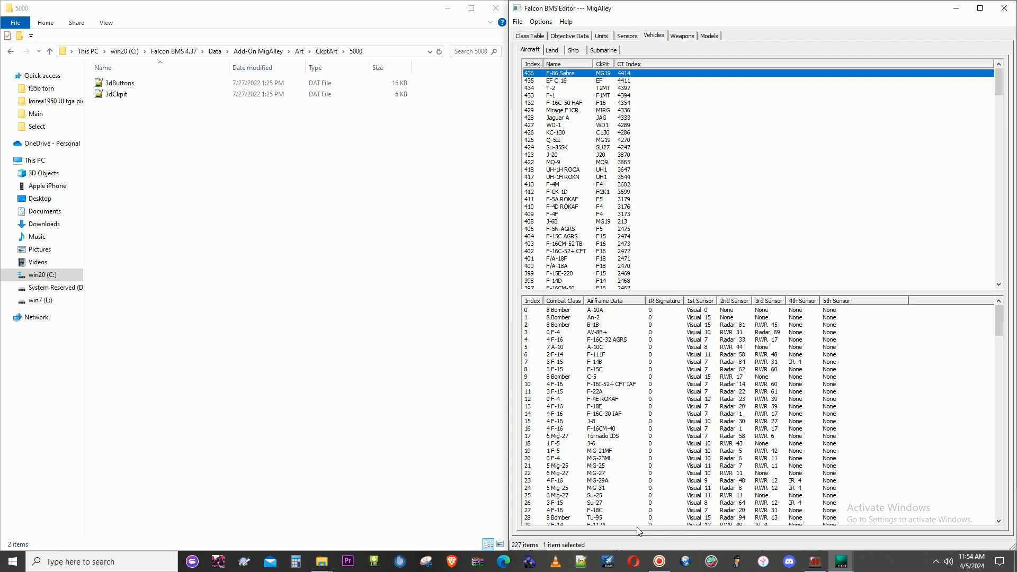
pyautogui.click(660, 562)
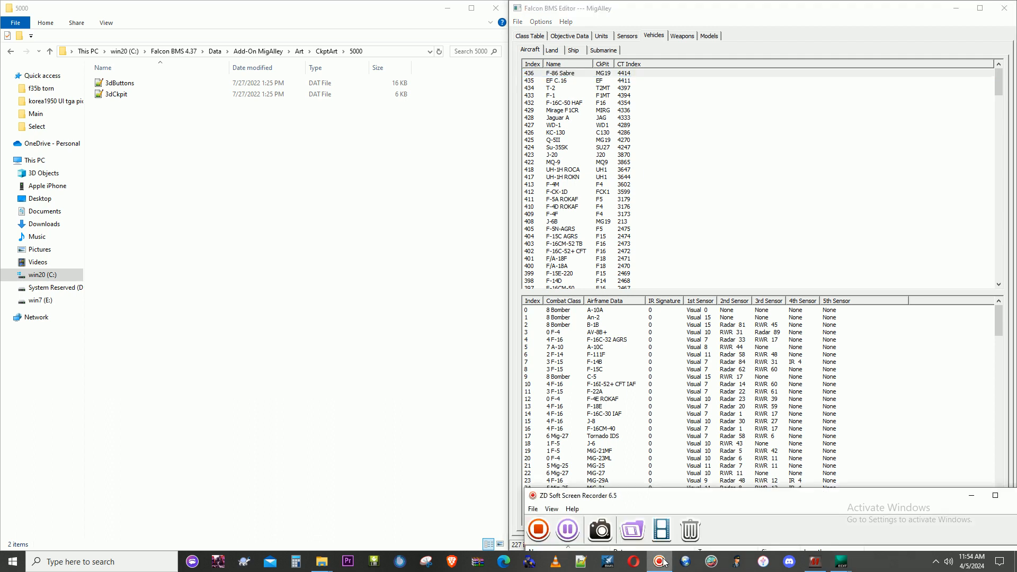